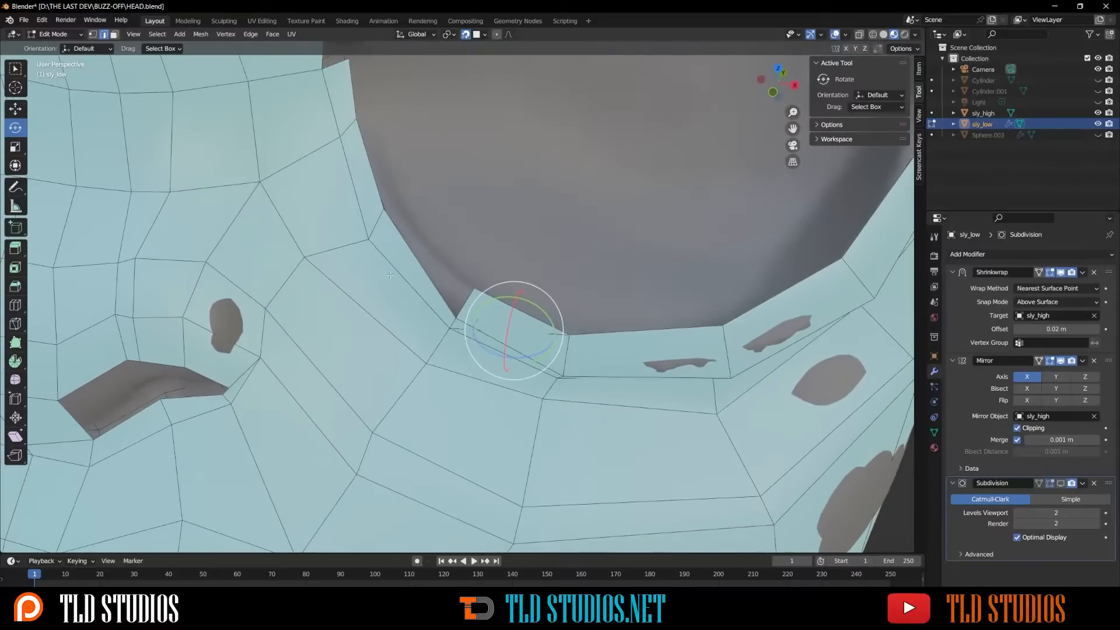
Step: Slide two rim vertices on the inner side of the eye opening along their edges, away from the opening
left_click(385, 211)
key("g")
key("g")
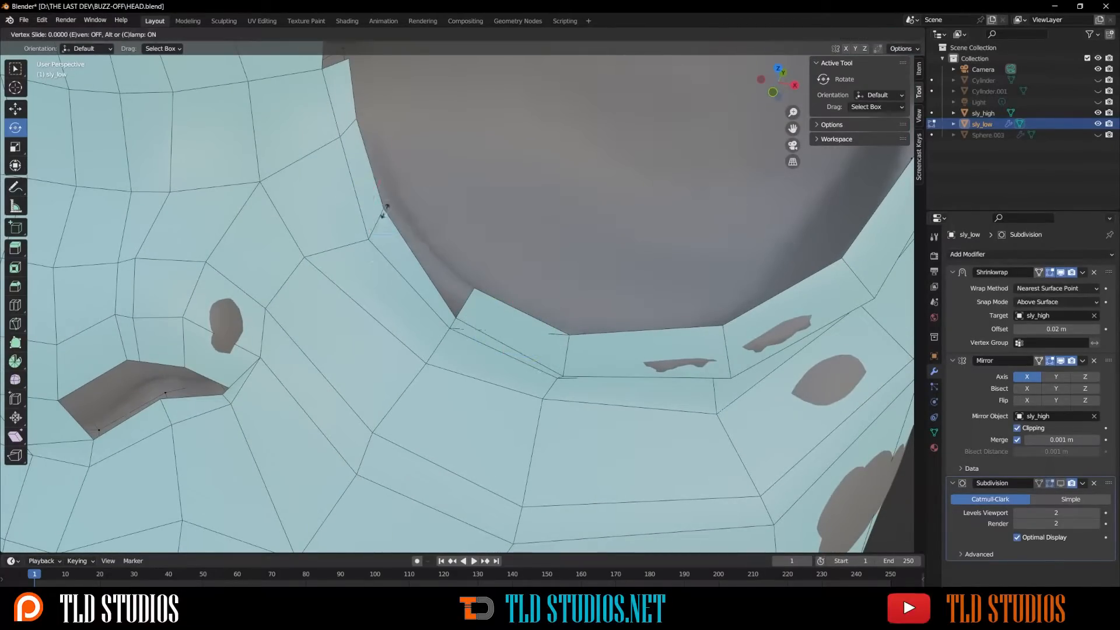
left_click(382, 221)
left_click(360, 117)
key("g")
key("g")
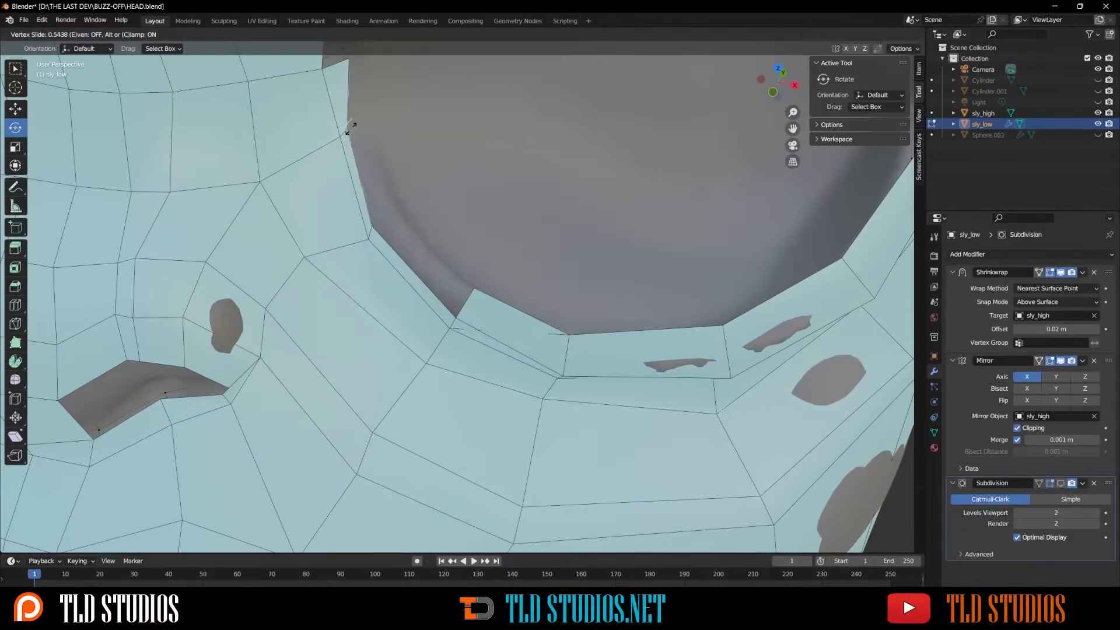
left_click(351, 123)
Step: Move the vertex at the inner eye corner slightly downward to tidy the rim
scroll(402, 144, "down", 4)
left_click(417, 155)
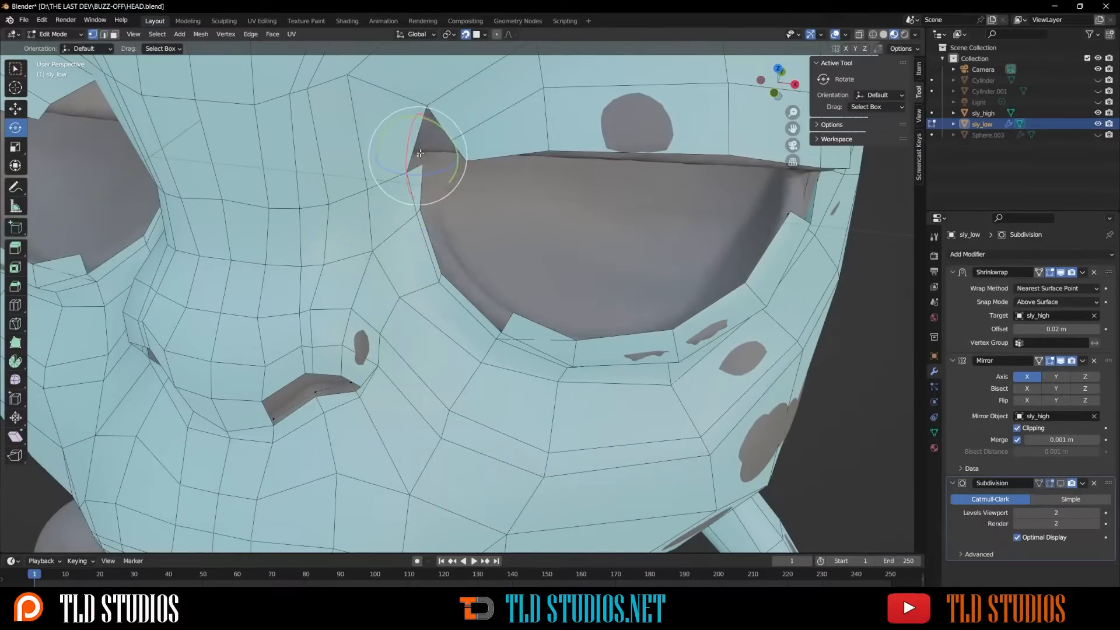
key("g")
left_click(415, 167)
middle_click_drag(415, 168, 413, 210)
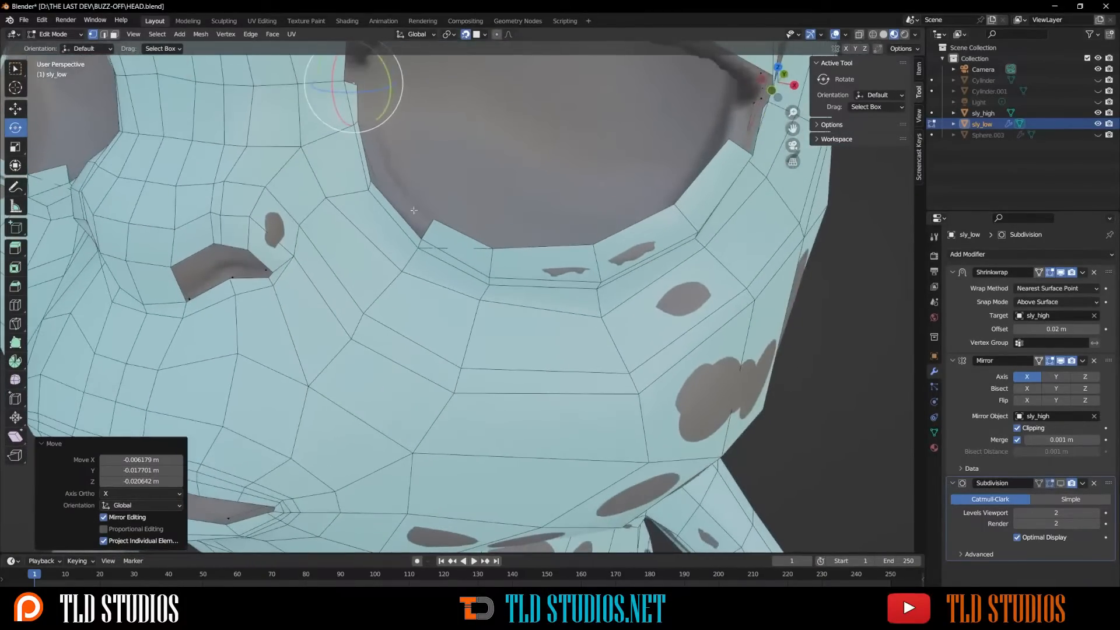
Step: Extrude the three vertices along the inner eye rim a short distance into the eye opening
scroll(414, 212, "up", 3)
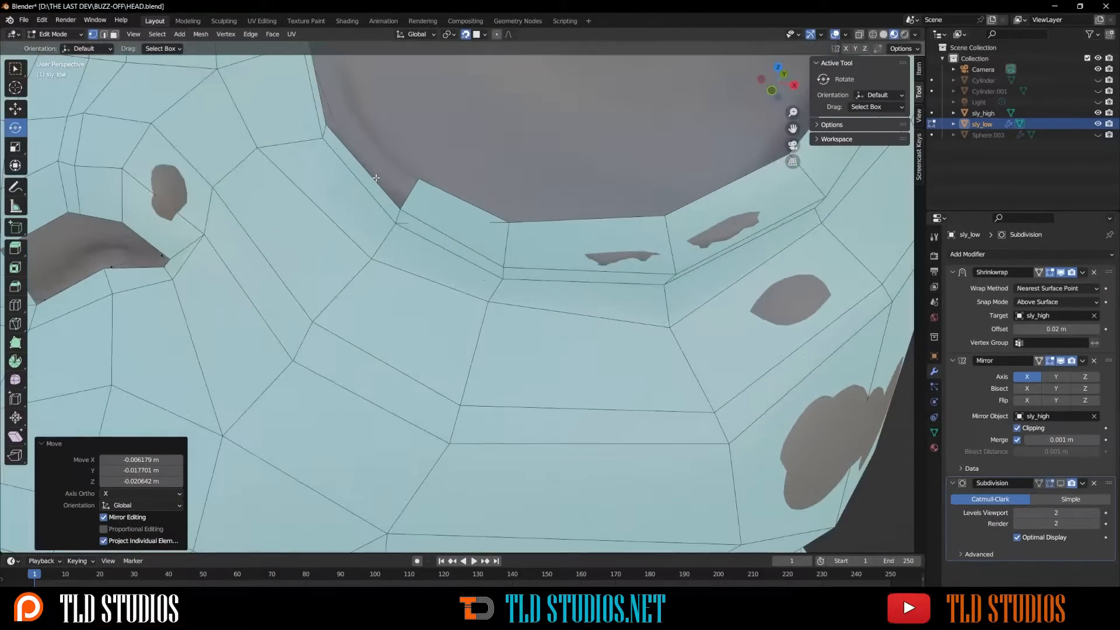
left_click(383, 249)
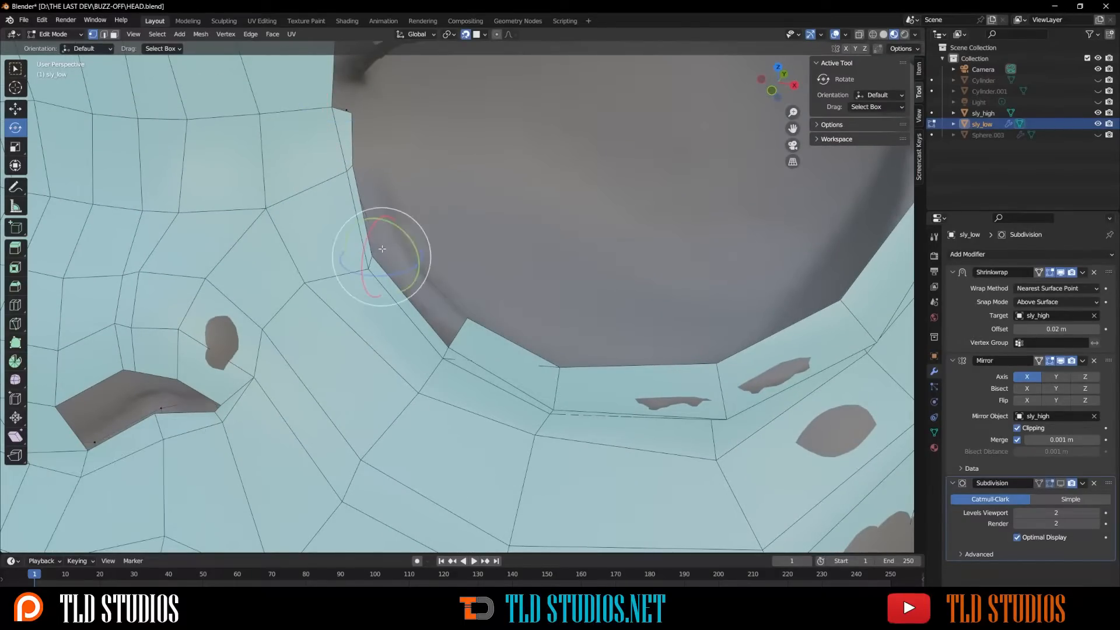
key("g")
left_click(394, 243)
left_click(399, 244)
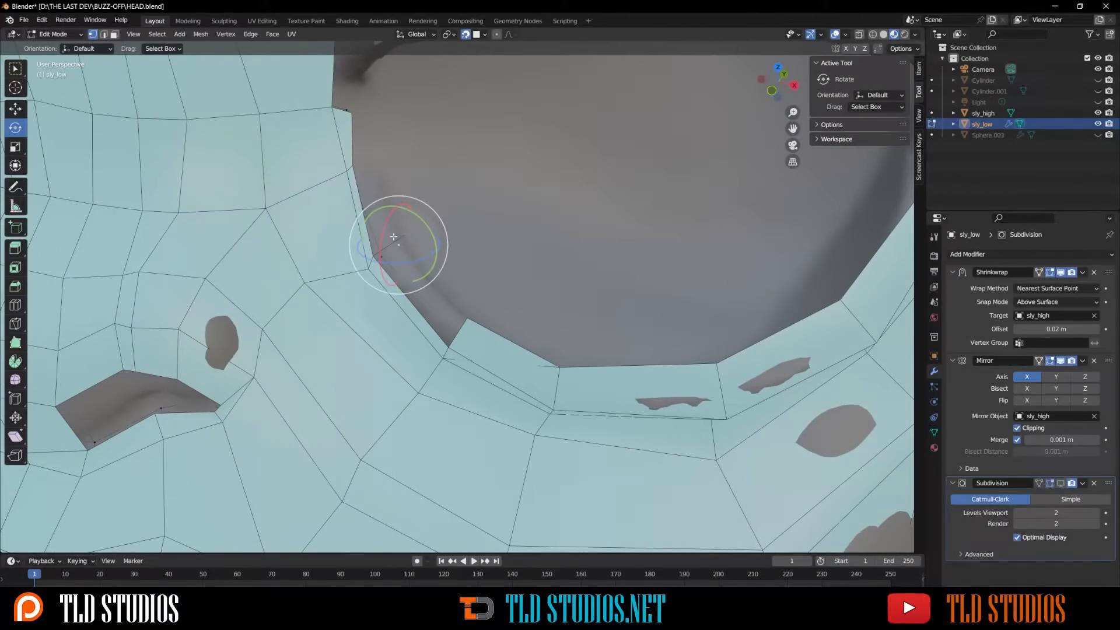
left_click(355, 166)
key("g")
left_click(376, 162)
left_click(371, 111)
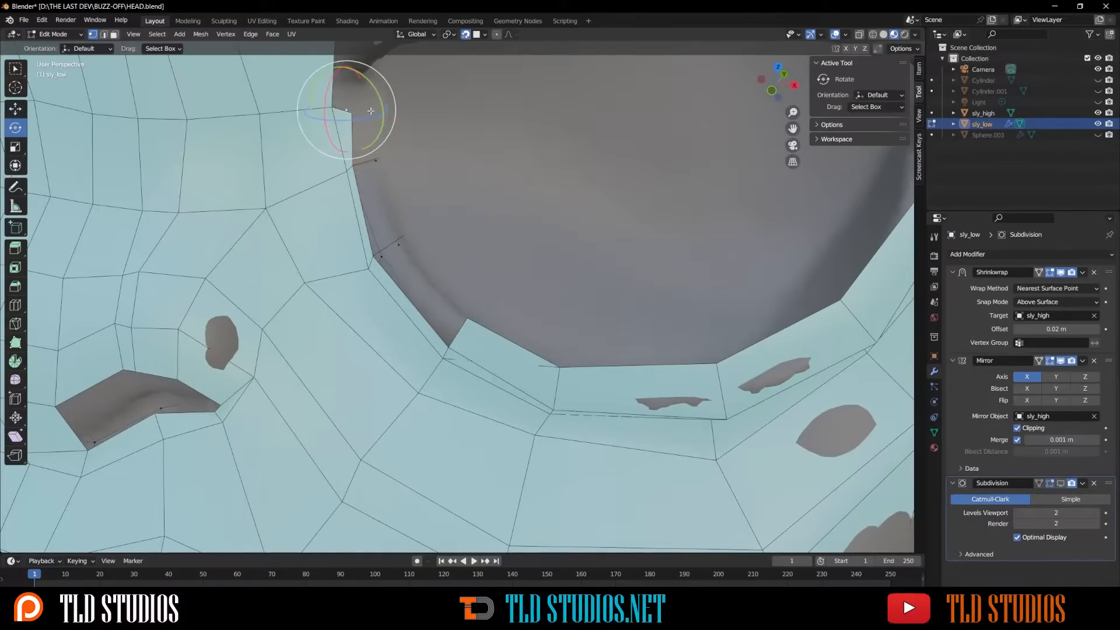
left_click(370, 110)
Step: Fill two faces between the newly extruded edges along the inner side of the eye rim
key("2")
left_click(364, 113)
left_click(354, 138, "shift")
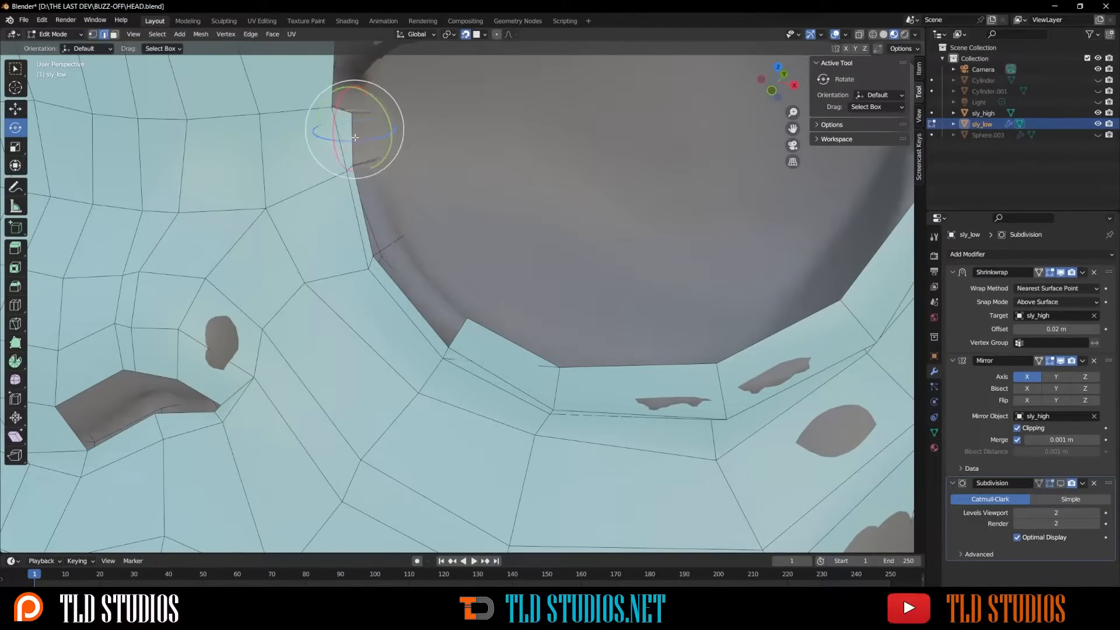
left_click(365, 160, "shift")
key("f")
left_click(366, 161)
left_click(363, 203, "shift")
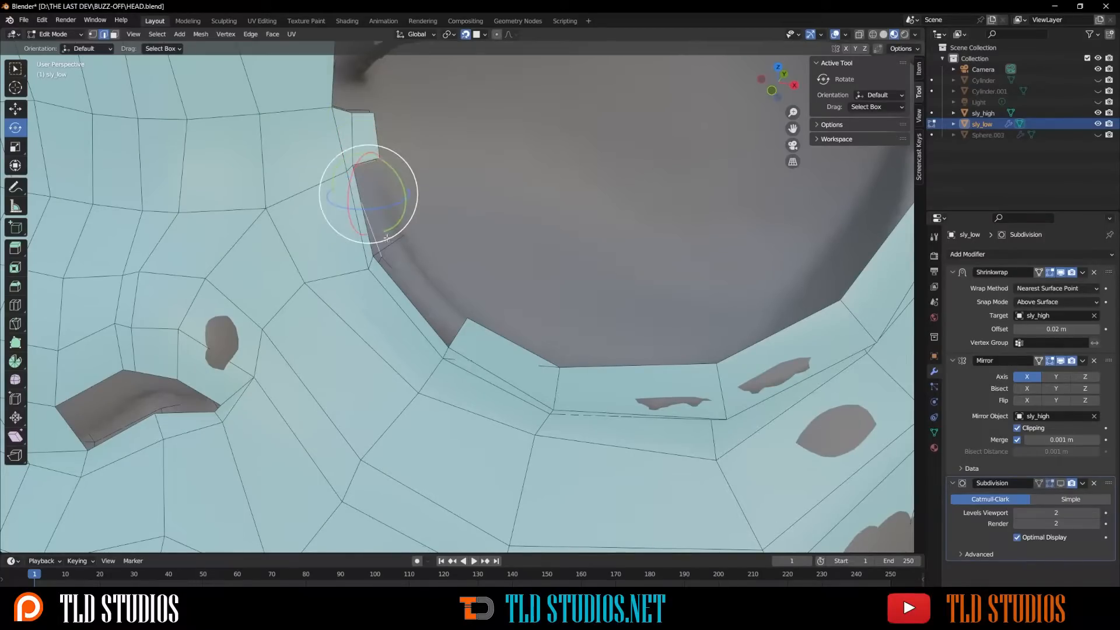
left_click(390, 243, "shift")
key("f")
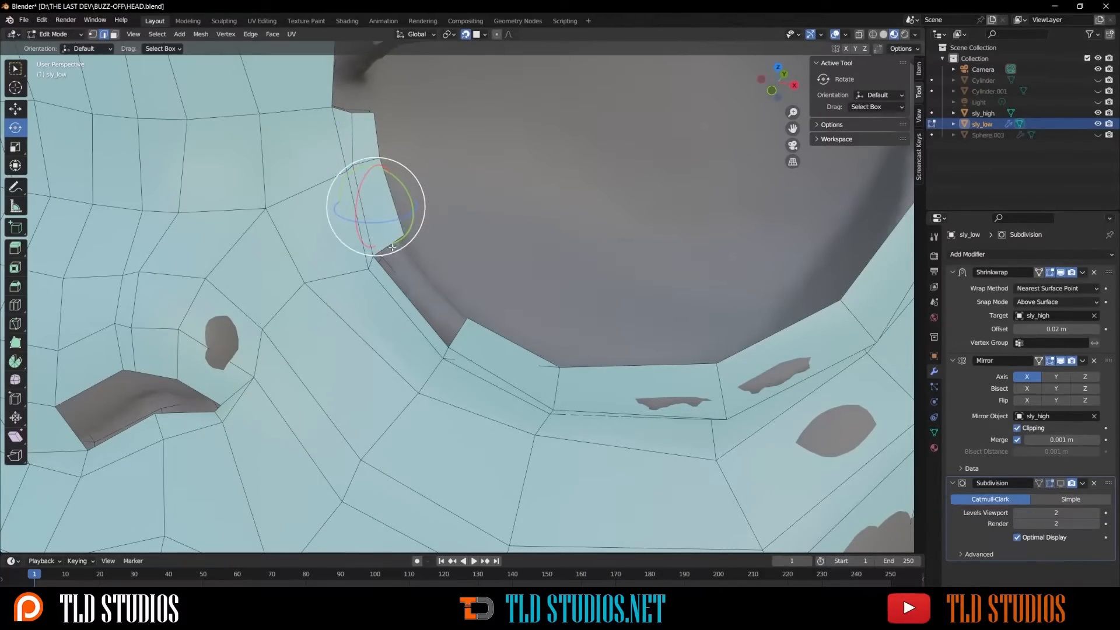
Step: Fill the remaining rim gap between the extruded edges and the existing lower eyelid strip
left_click(392, 249)
left_click(401, 279, "shift")
left_click(459, 331, "shift")
key("f")
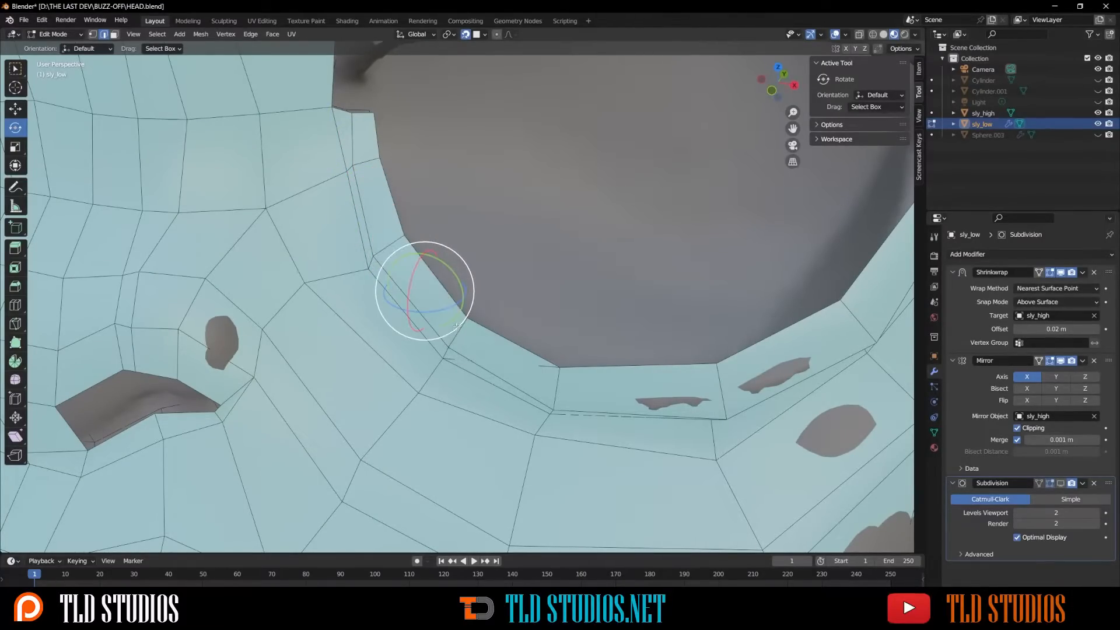
Step: Isolate the sly_low mesh in local view and frame the lower eyelid rim closely
scroll(458, 328, "down", 5)
middle_click_drag(439, 267, 373, 263)
scroll(373, 263, "up", 5)
middle_click_drag(478, 280, 474, 312)
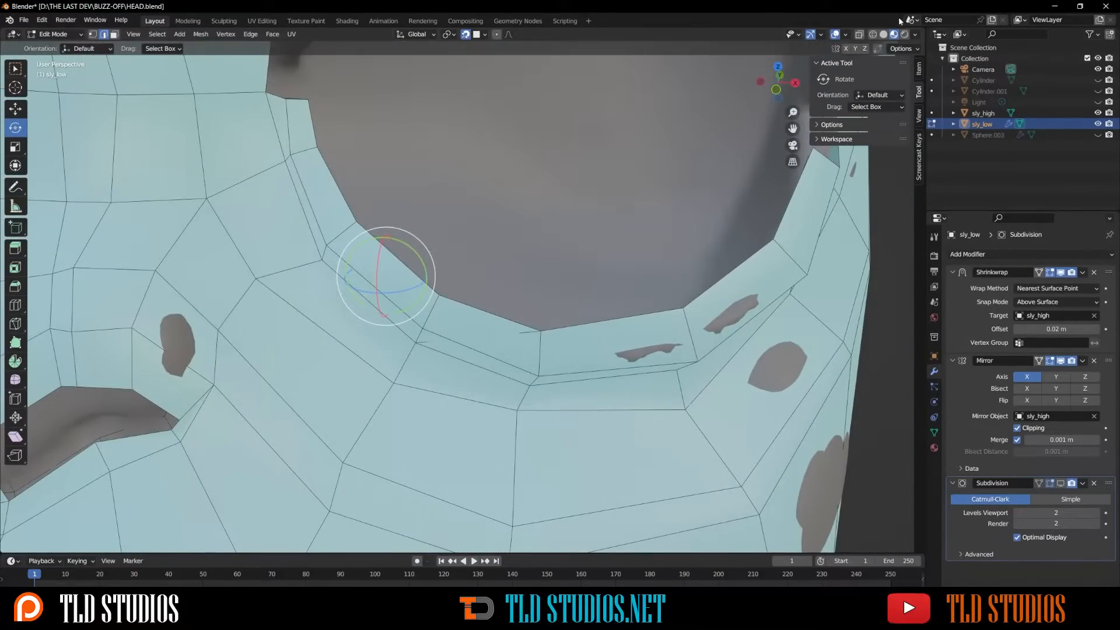
key("KP_Divide")
scroll(661, 169, "up", 3)
middle_click_drag(662, 169, 503, 169, "shift")
scroll(511, 152, "up", 1)
scroll(501, 166, "up", 4)
middle_click_drag(478, 105, 493, 200, "shift")
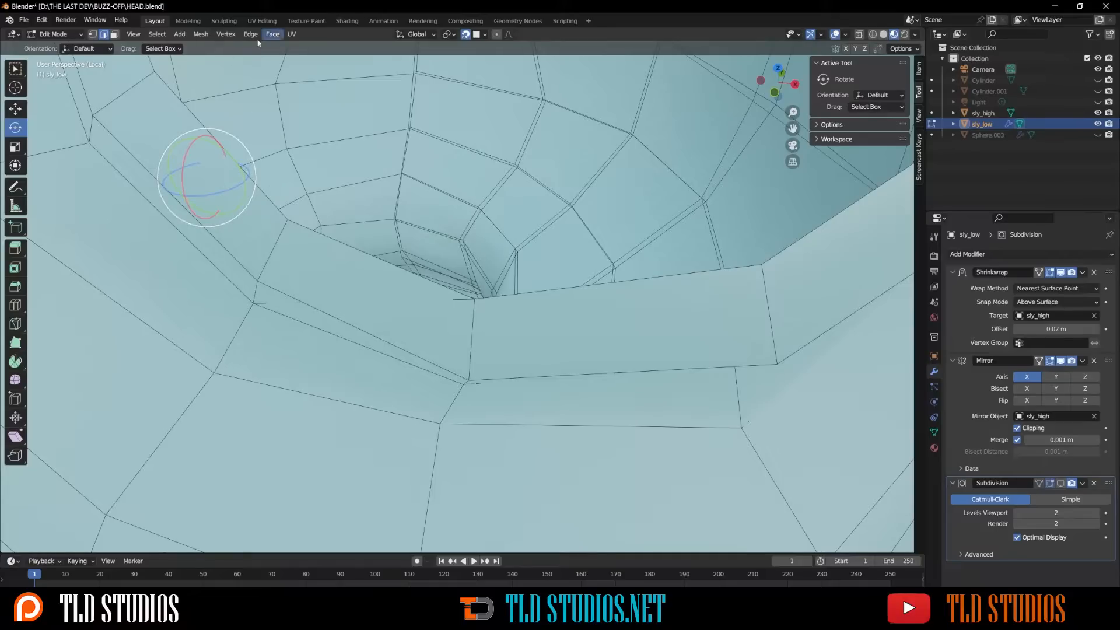
Step: Delete the badly connected rim faces at the lower inner part of the eyelid
key("3")
middle_click_drag(298, 306, 305, 306)
scroll(305, 307, "down", 3)
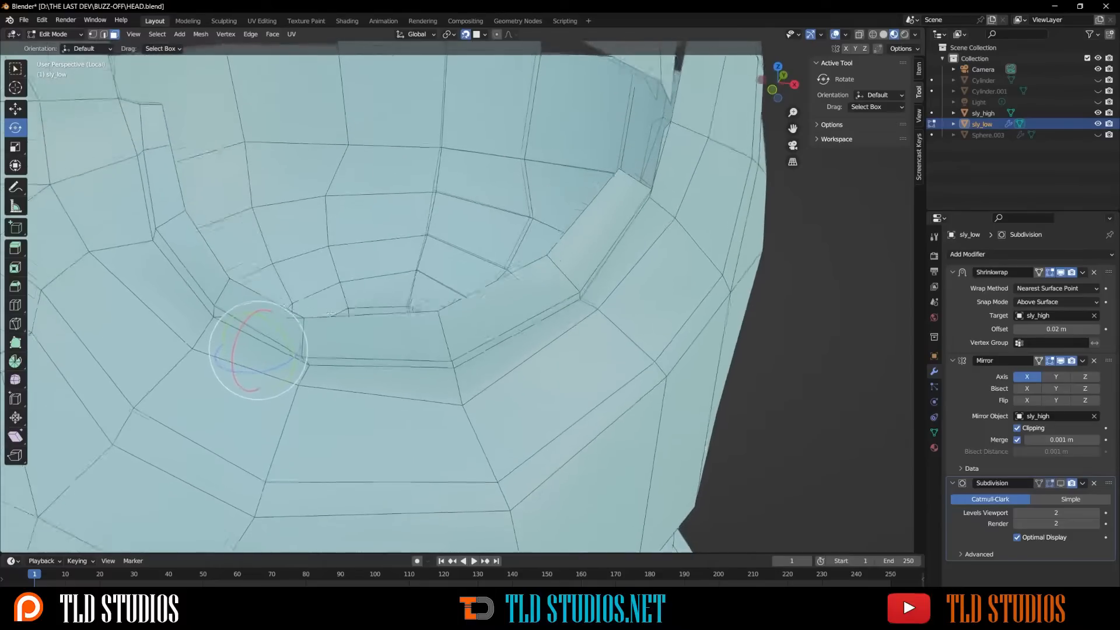
scroll(329, 261, "up", 5)
scroll(279, 241, "down", 3)
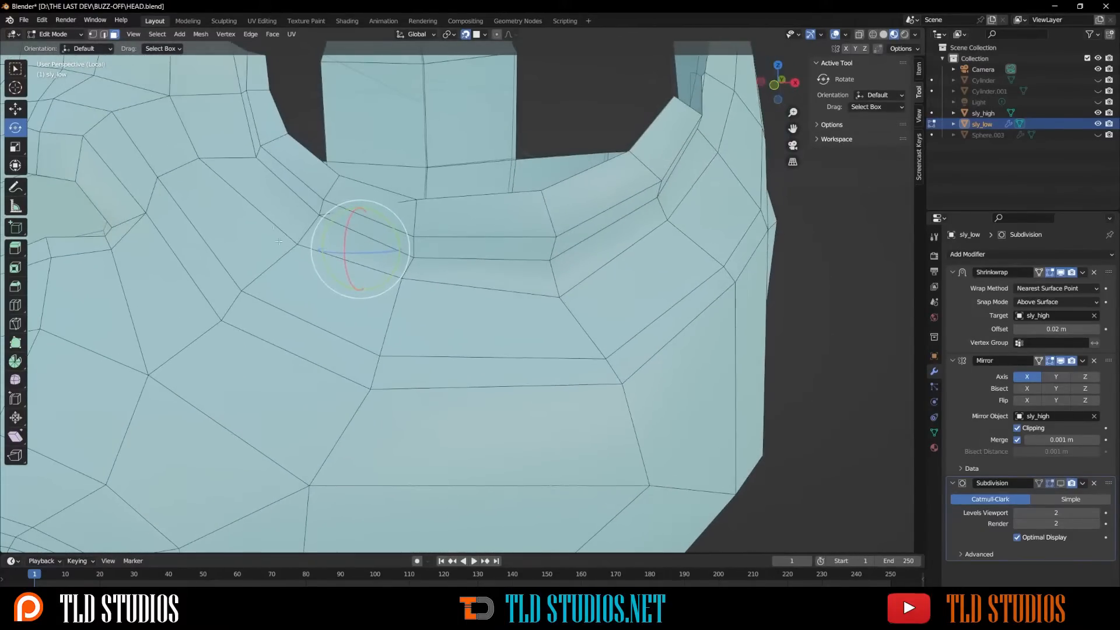
left_click(364, 204)
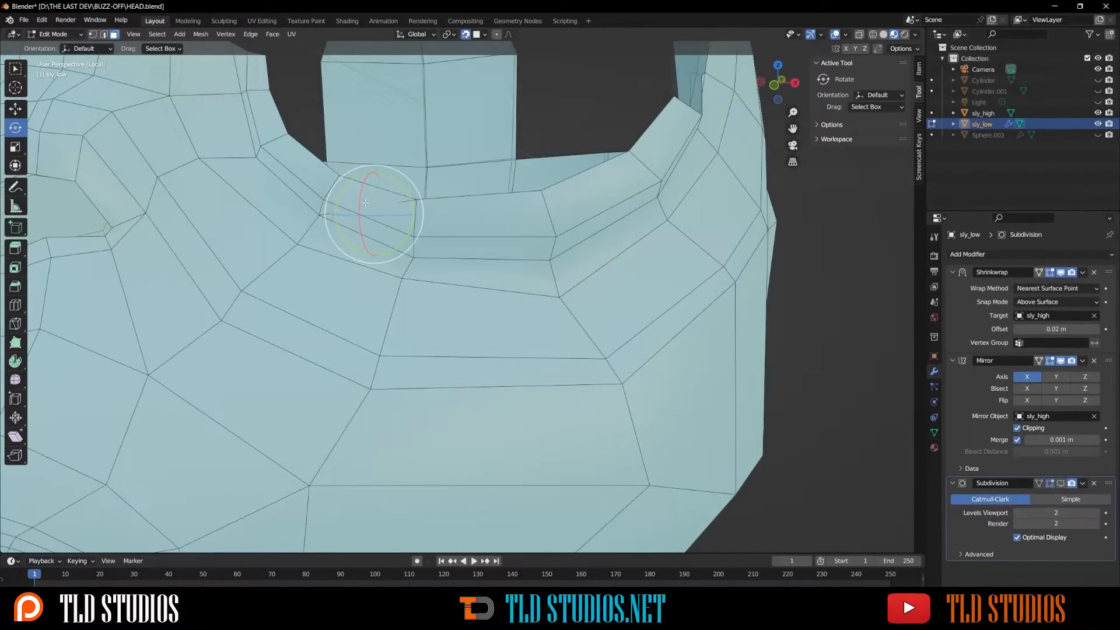
right_click(365, 203)
left_click(362, 200)
middle_click_drag(362, 200, 284, 316)
left_click(268, 344)
right_click(265, 325)
left_click(265, 334)
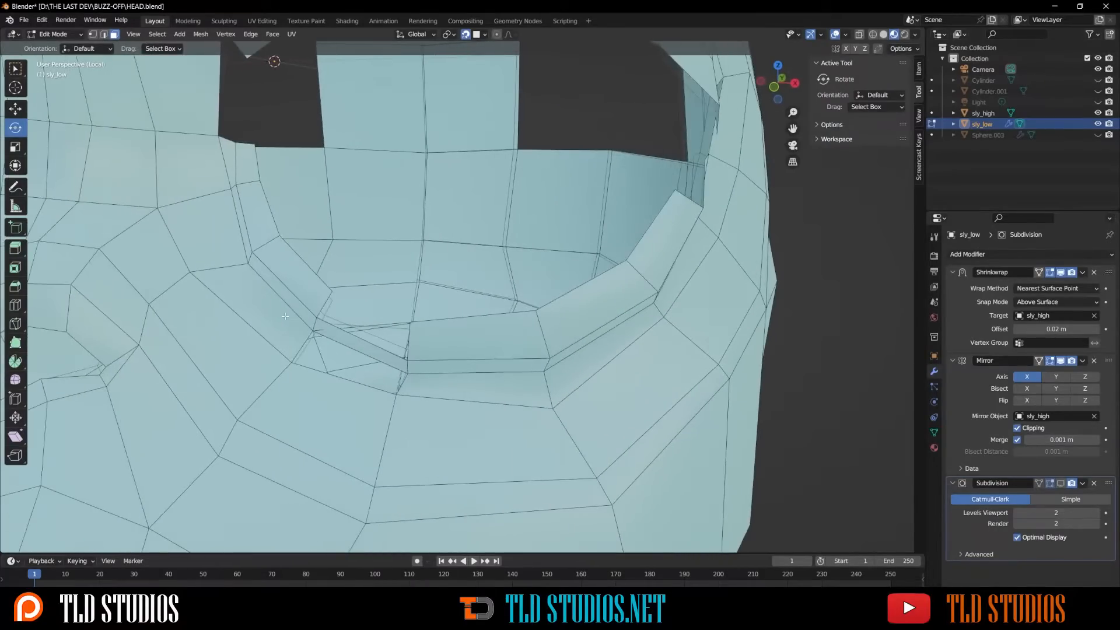
right_click(344, 332)
left_click(344, 328)
Step: Delete a stray edge left across the gap in the lower eyelid rim
scroll(343, 324, "down", 5)
middle_click_drag(343, 324, 388, 305)
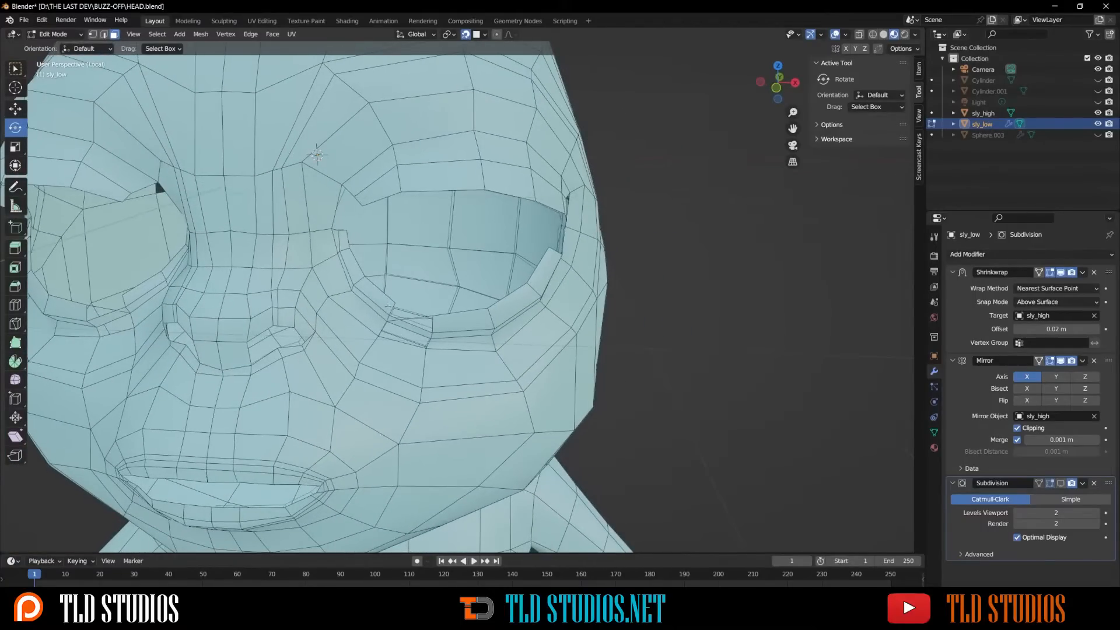
left_click(418, 319)
scroll(419, 319, "up", 6)
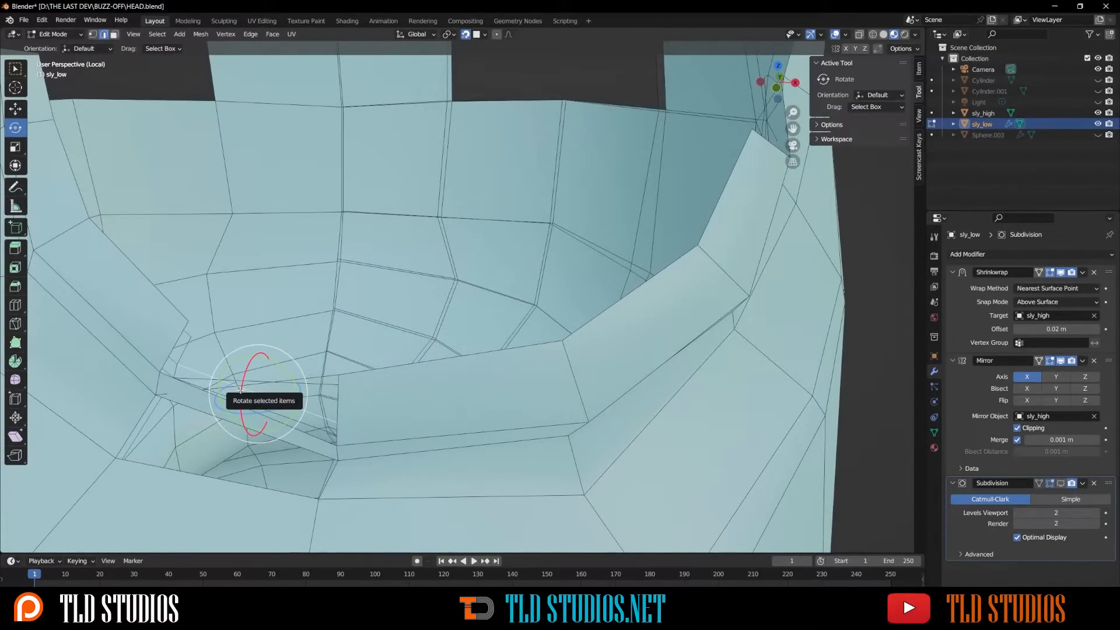
middle_click_drag(242, 385, 385, 319)
scroll(298, 347, "up", 3)
scroll(296, 348, "down", 2)
key("x")
left_click(295, 344)
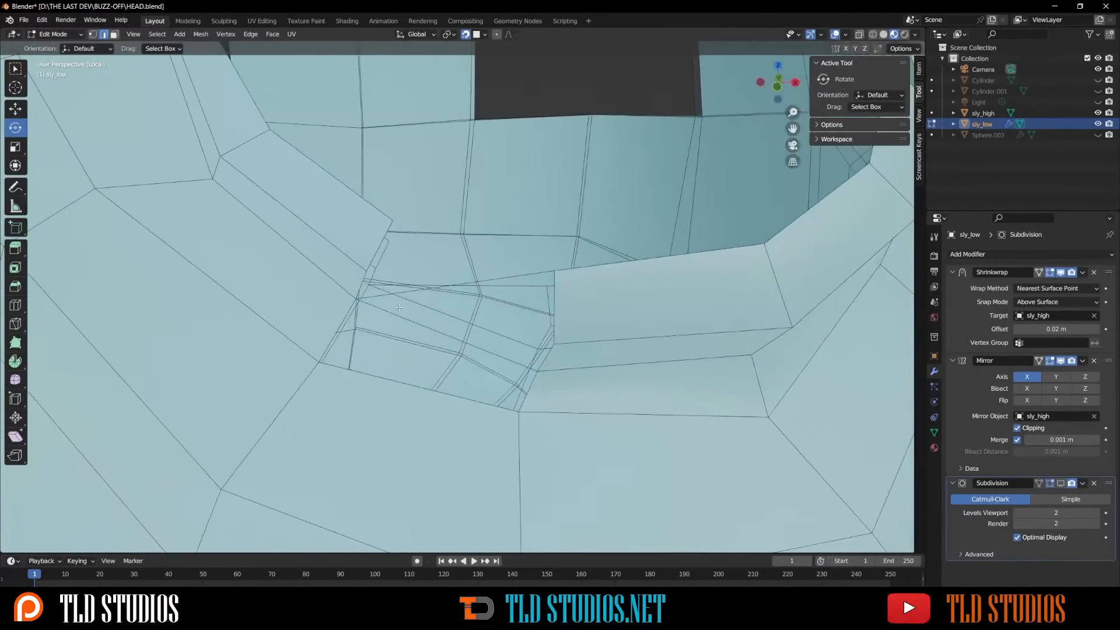
Step: Try to dissolve the loose edges spanning the gap in the lower eyelid rim
left_click(397, 315)
key("x")
left_click(396, 377)
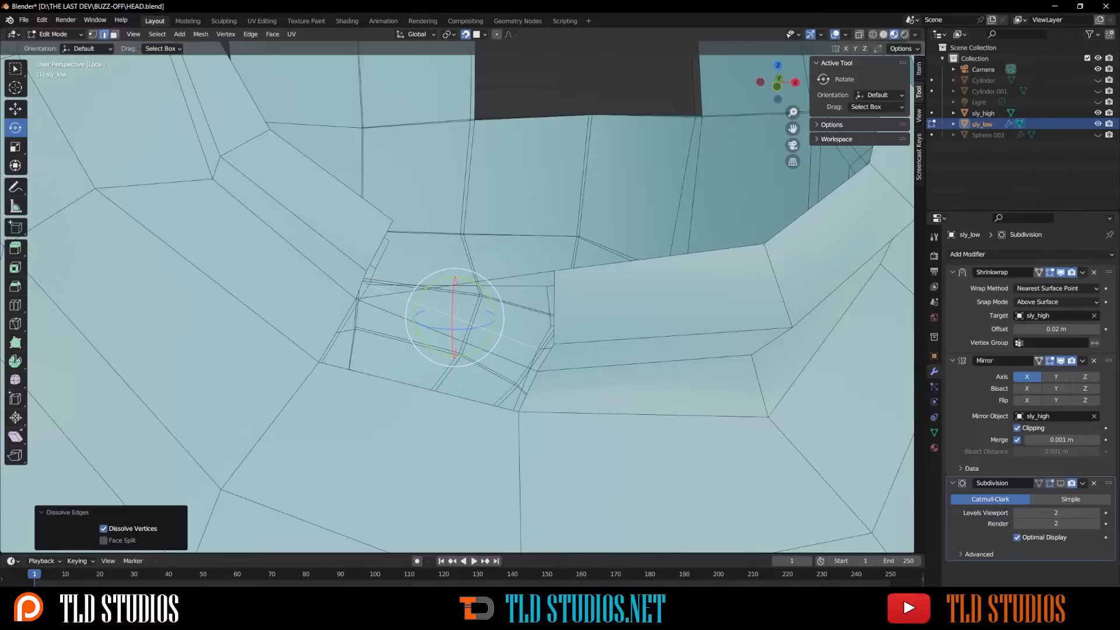
left_click(391, 316)
middle_click_drag(391, 316, 414, 313)
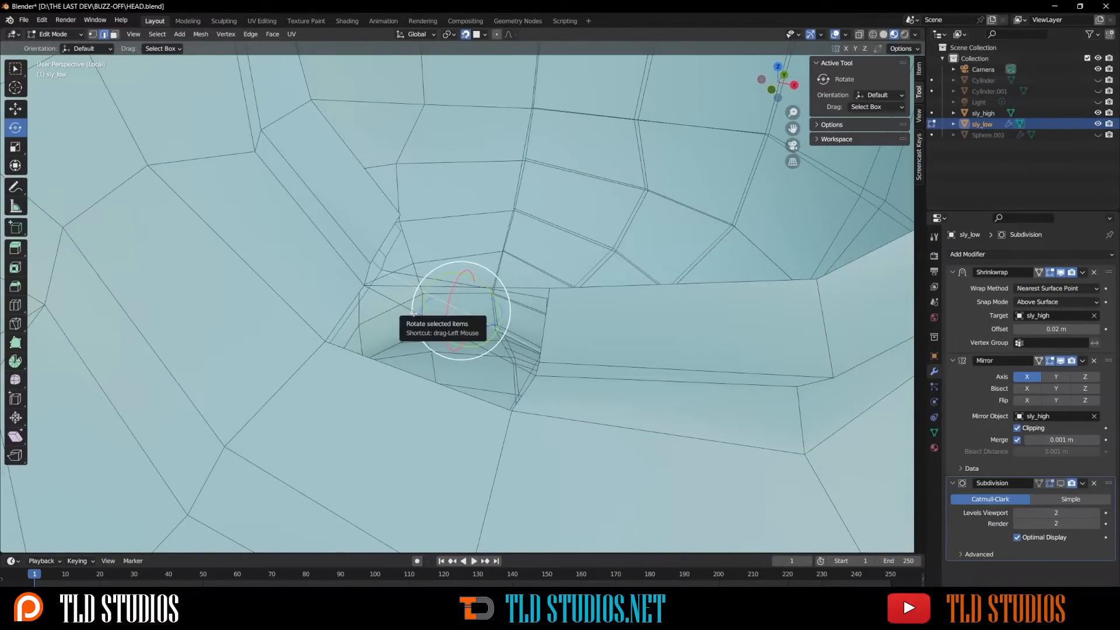
key("x")
left_click(411, 313)
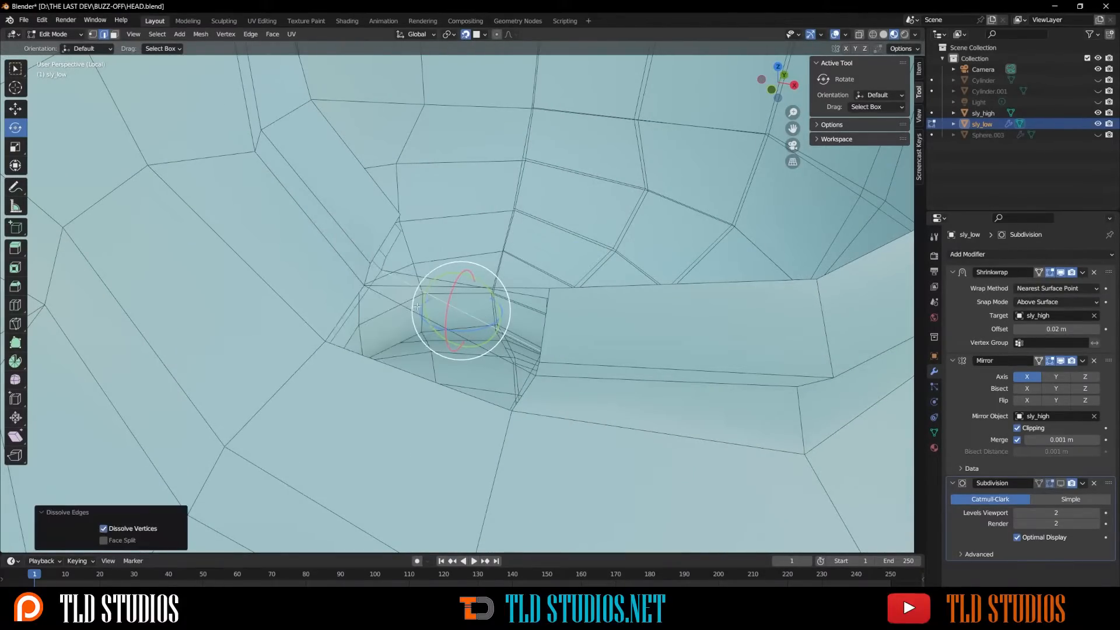
Step: Delete the remaining loose edges spanning the gap in the lower eyelid rim
key("x")
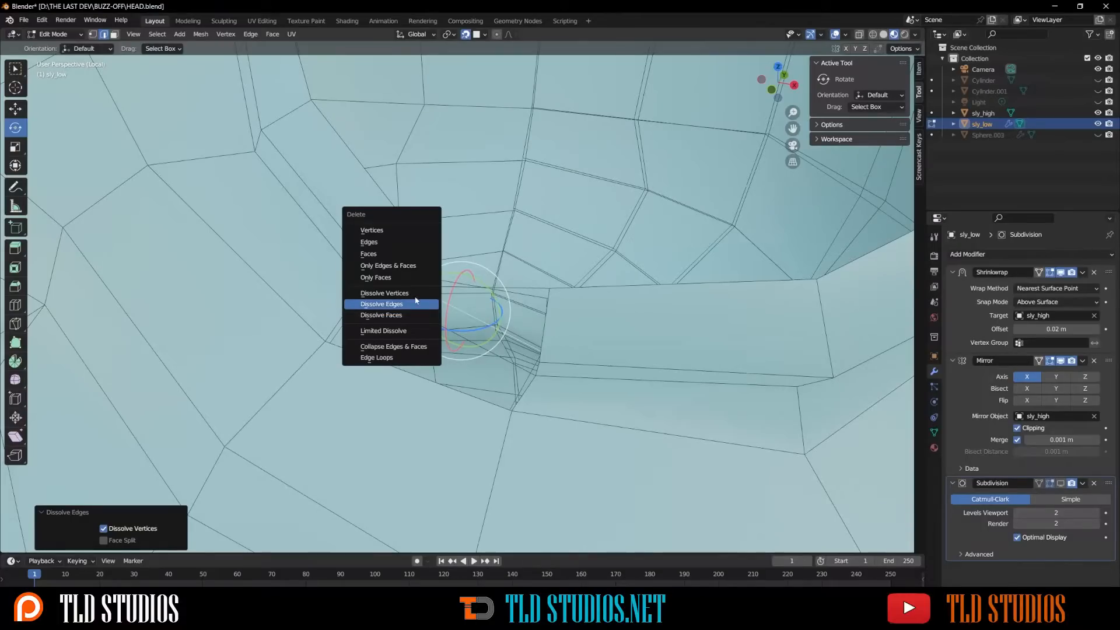
left_click(417, 241)
mouse_move(417, 240)
middle_mouse_down()
mouse_move(416, 293)
mouse_move(452, 277)
mouse_move(478, 284)
mouse_move(543, 357)
mouse_move(519, 370)
mouse_move(376, 280)
mouse_move(441, 248)
middle_mouse_up()
key("x")
left_click(429, 270)
Step: Rebuild the lower eyelid rim by filling faces between the opposite edges of the gap, row by row
left_click(530, 378)
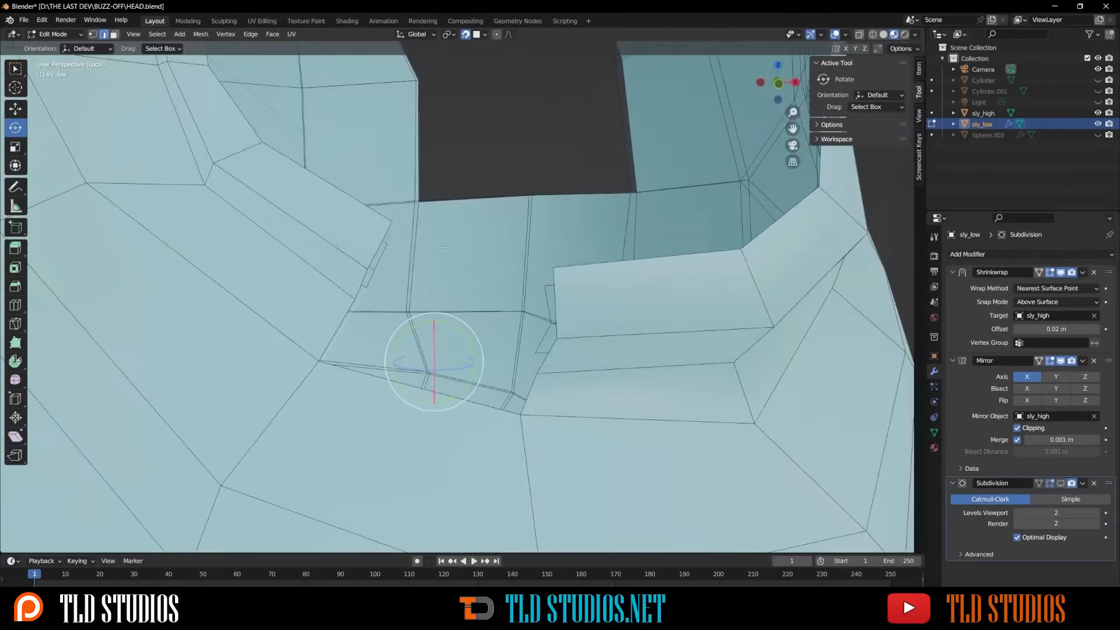
key("f")
left_click(359, 292)
left_click(542, 362, "shift")
key("f")
left_click(371, 279)
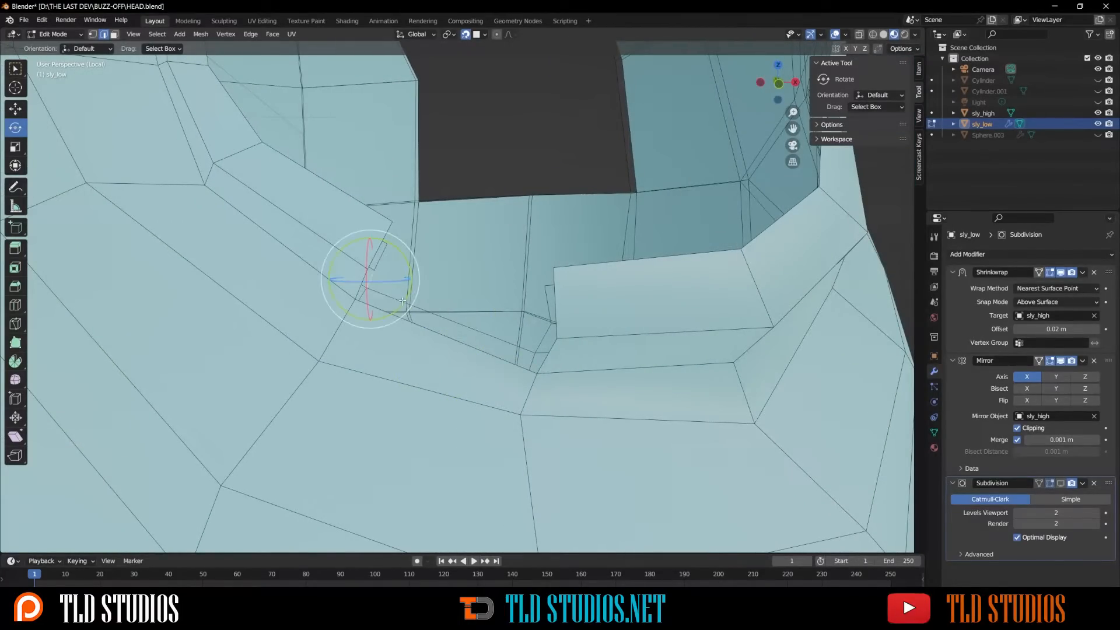
left_click(547, 308, "shift")
middle_click_drag(547, 308, 488, 301)
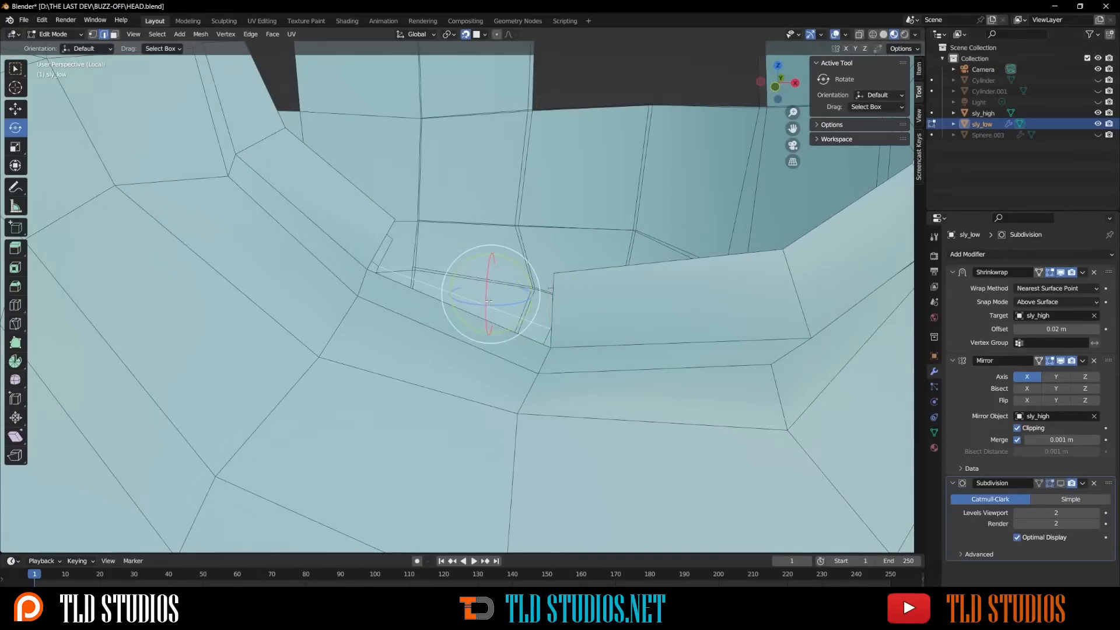
left_click(386, 250, "shift")
scroll(386, 250, "down", 4)
middle_click_drag(386, 249, 360, 223)
scroll(379, 271, "up", 3)
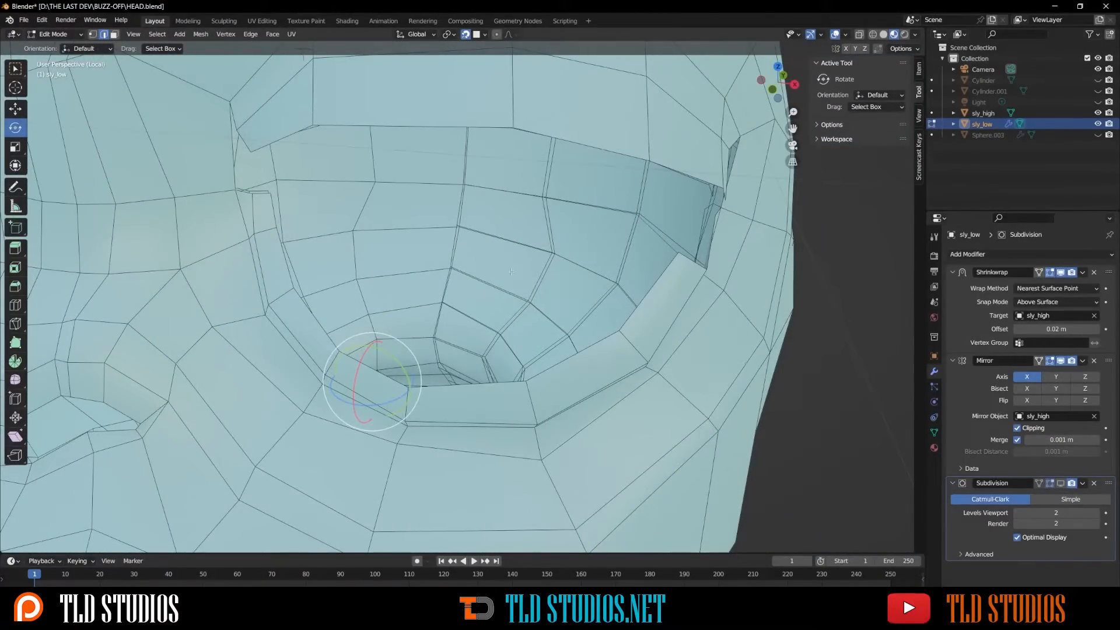
Step: Fill a face at the inner eye corner and select the edges bordering the gap beside it
middle_click_drag(511, 272, 160, 247)
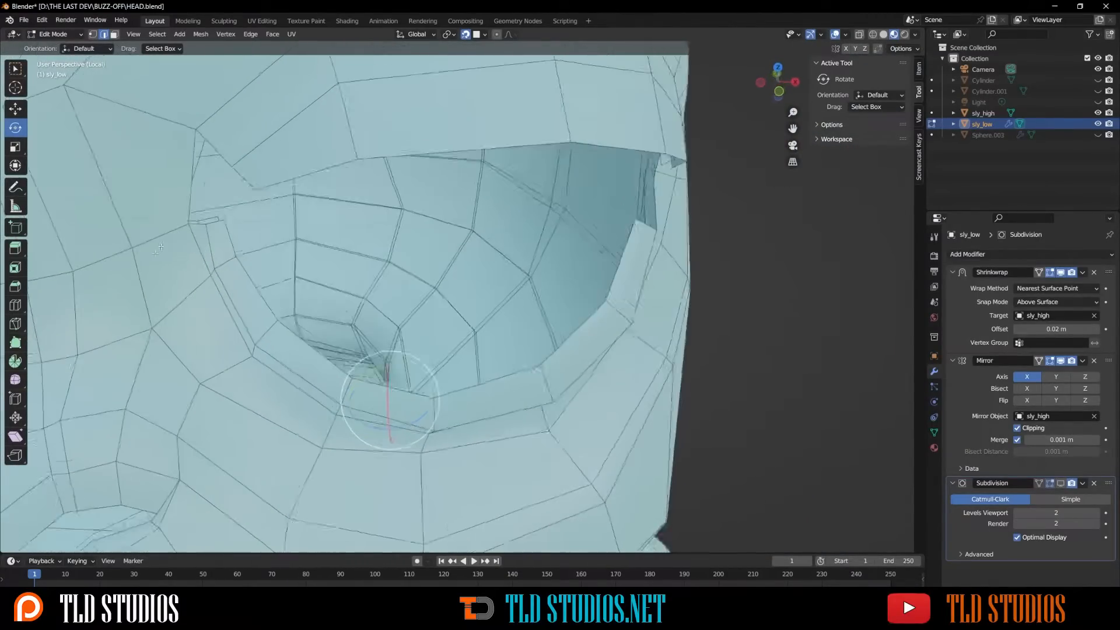
left_click(195, 213)
middle_click_drag(195, 213, 470, 203)
left_click(208, 263, "shift")
key("f")
scroll(206, 260, "down", 2)
left_click(508, 133)
left_click(373, 180, "shift")
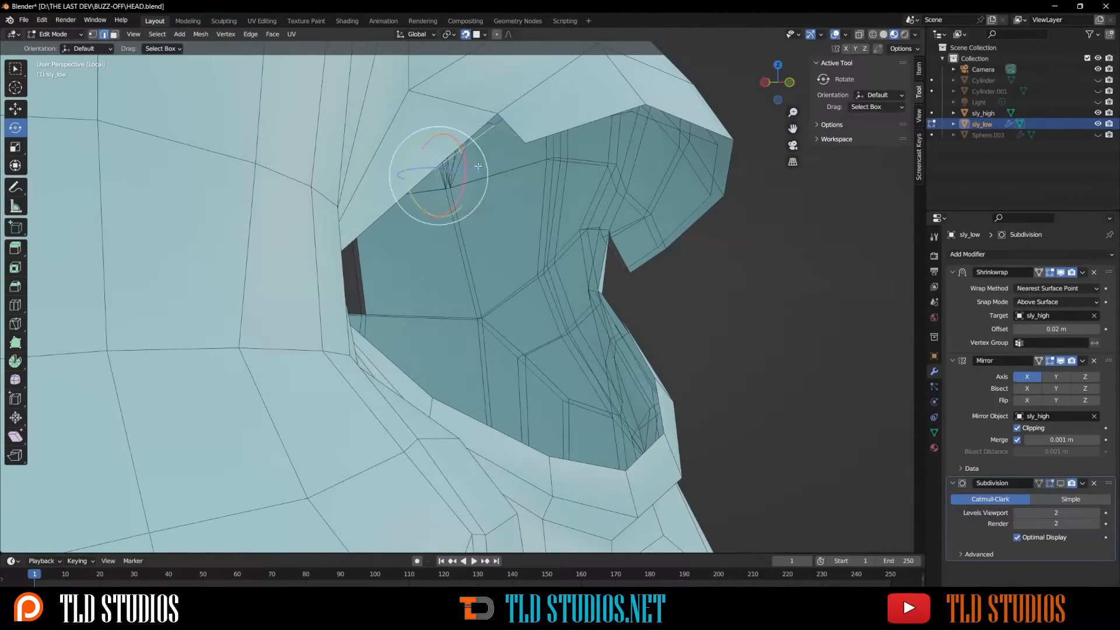
middle_click_drag(373, 181, 163, 250)
left_click(152, 248, "shift")
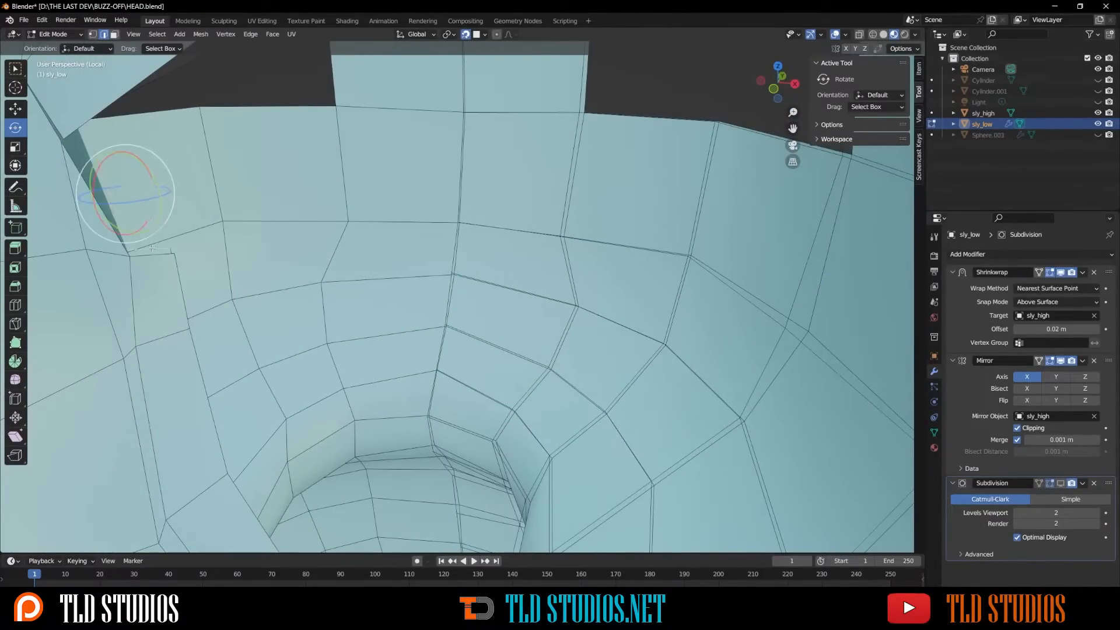
Step: Slide the upper eyelid vertex near the outer eye corner along its edge toward the eye opening
scroll(163, 236, "down", 5)
middle_click_drag(313, 113, 623, 265)
scroll(623, 265, "up", 4)
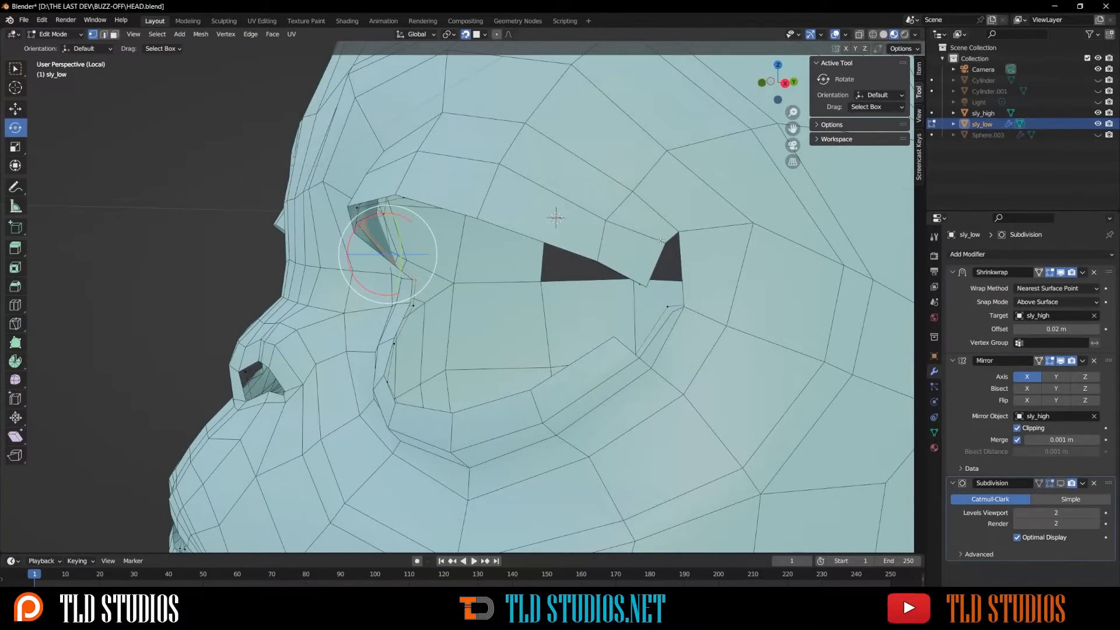
left_click(661, 240)
key("shift+v")
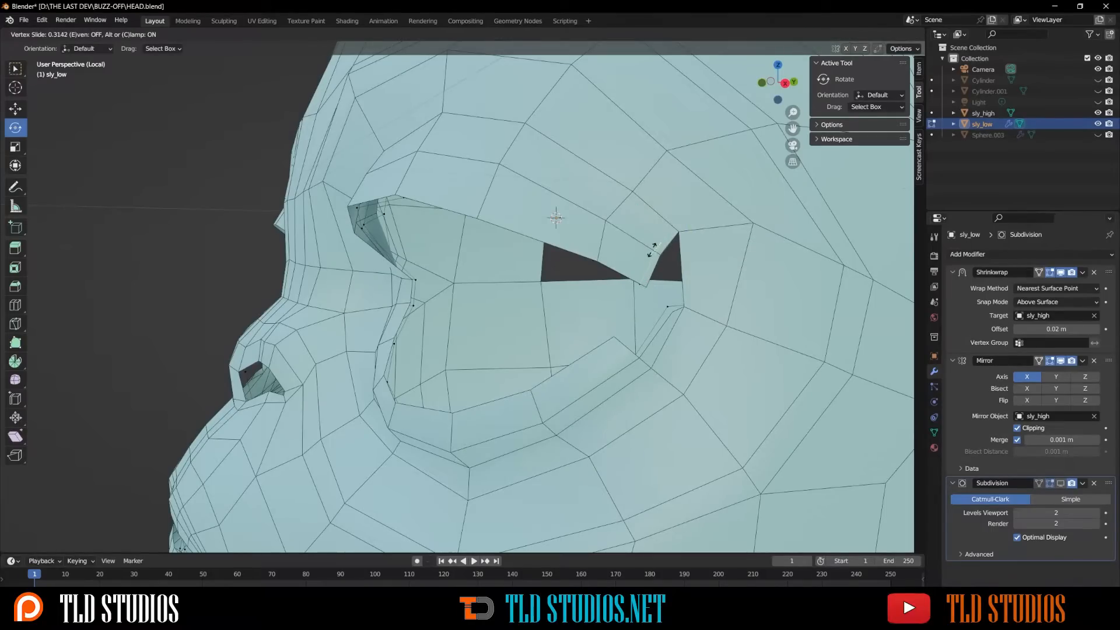
left_click(651, 249)
Step: Undo the last vertex edits at the outer eye corner
middle_click_drag(653, 250, 664, 401)
left_click(790, 456, "shift")
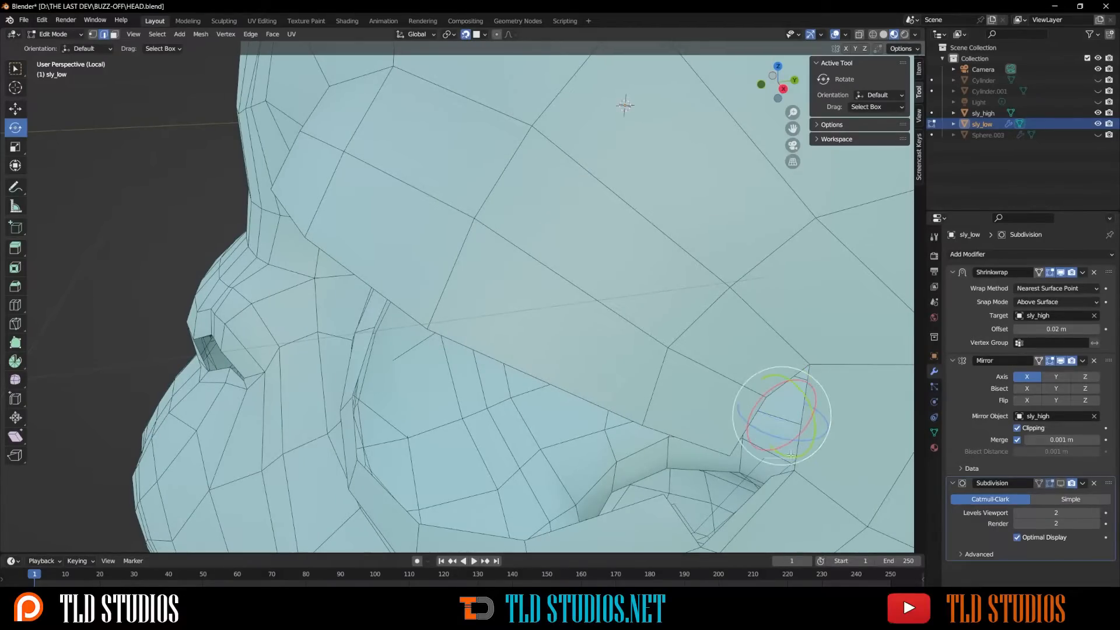
middle_click_drag(785, 453, 659, 378)
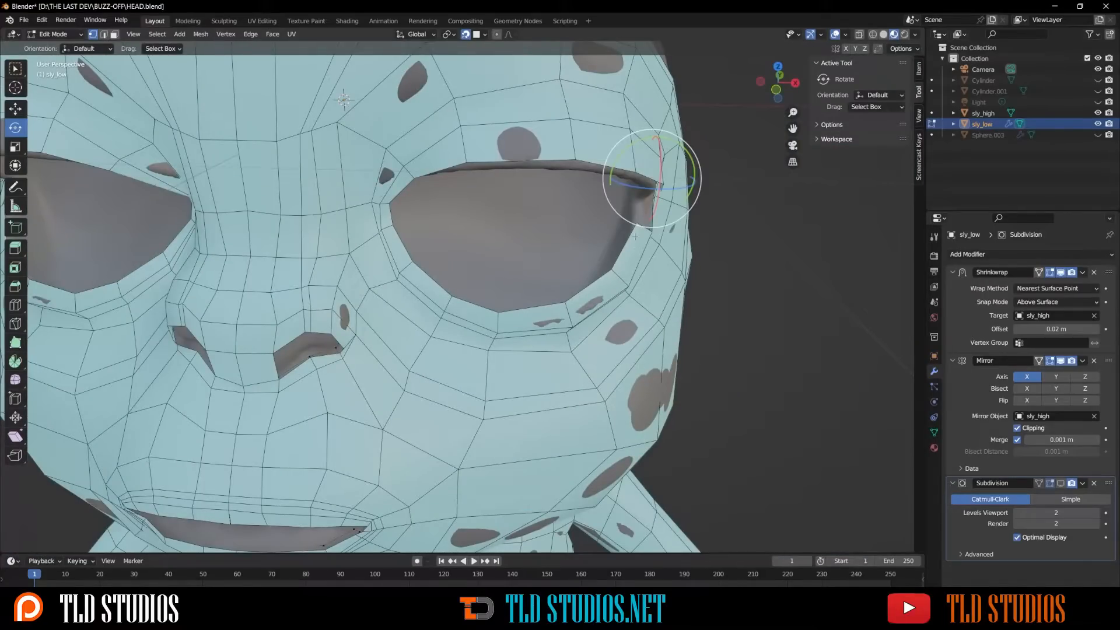
middle_click_drag(635, 236, 525, 238)
scroll(525, 238, "up", 6)
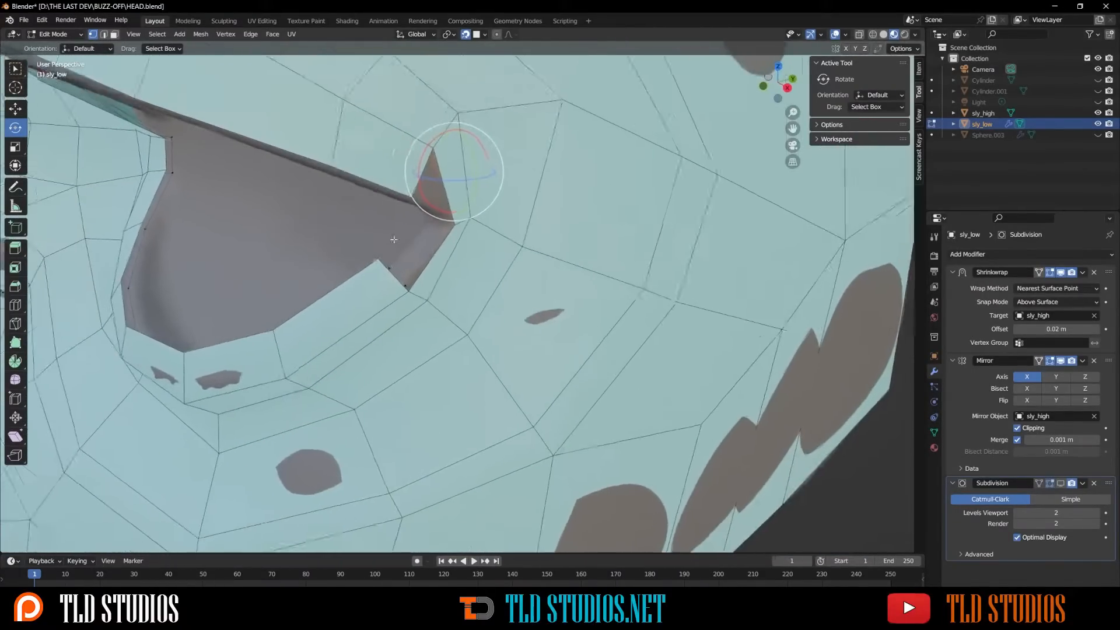
middle_click_drag(394, 239, 417, 249, "shift")
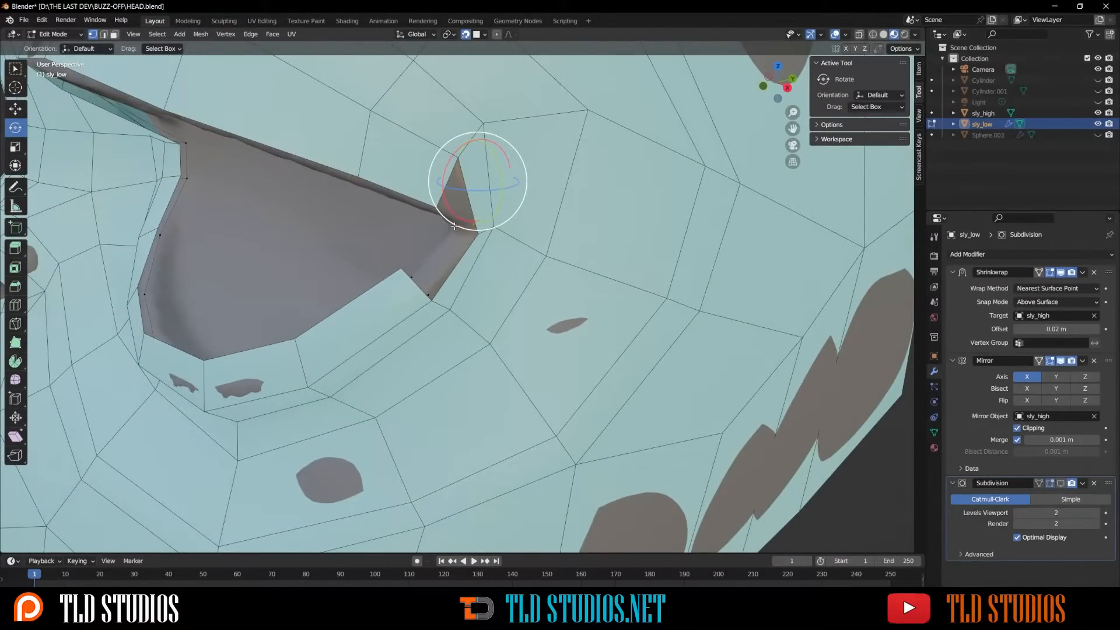
key("ctrl+z")
key("ctrl+z")
key("ctrl+z")
key("ctrl+z")
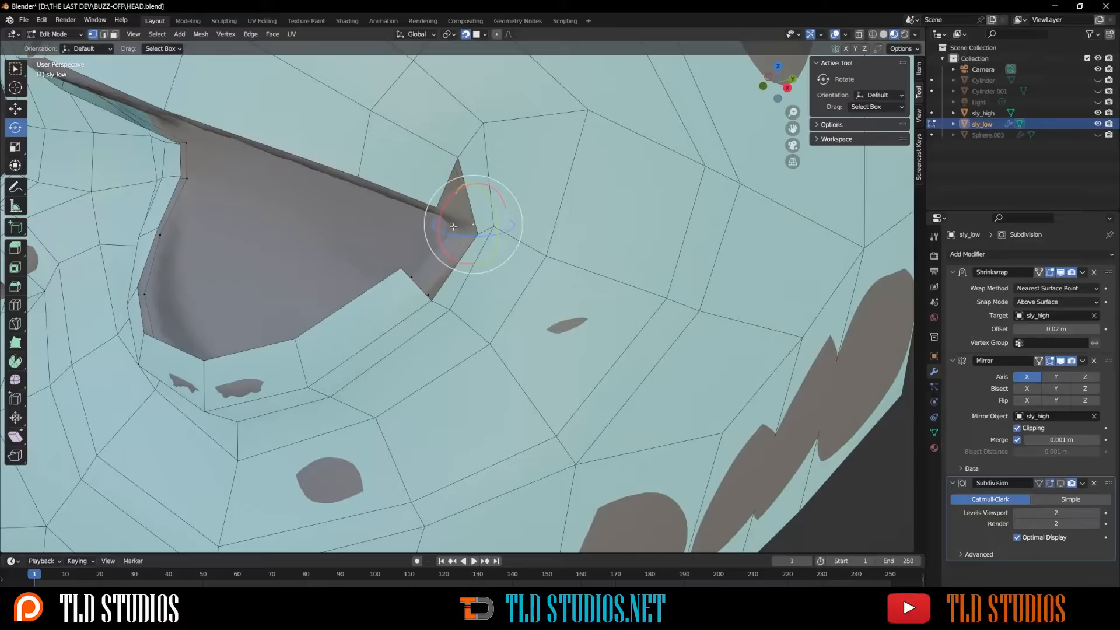
Step: Select the edges bordering the gap at the outer eye corner and fill it with faces
left_click(453, 227)
key("2")
left_click(450, 187)
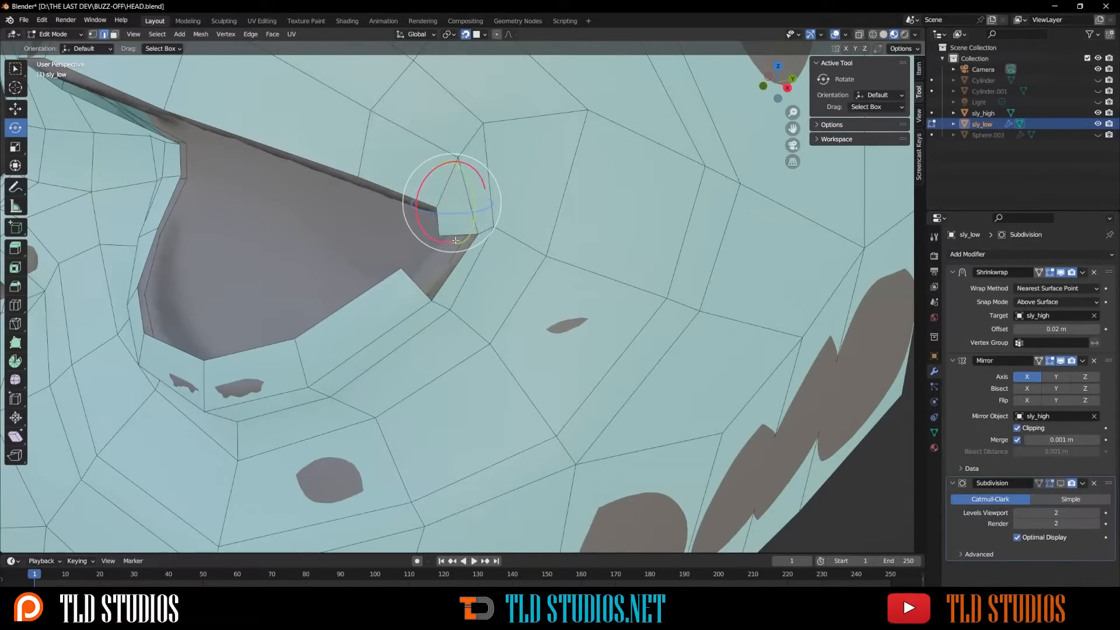
left_click(456, 233, "shift")
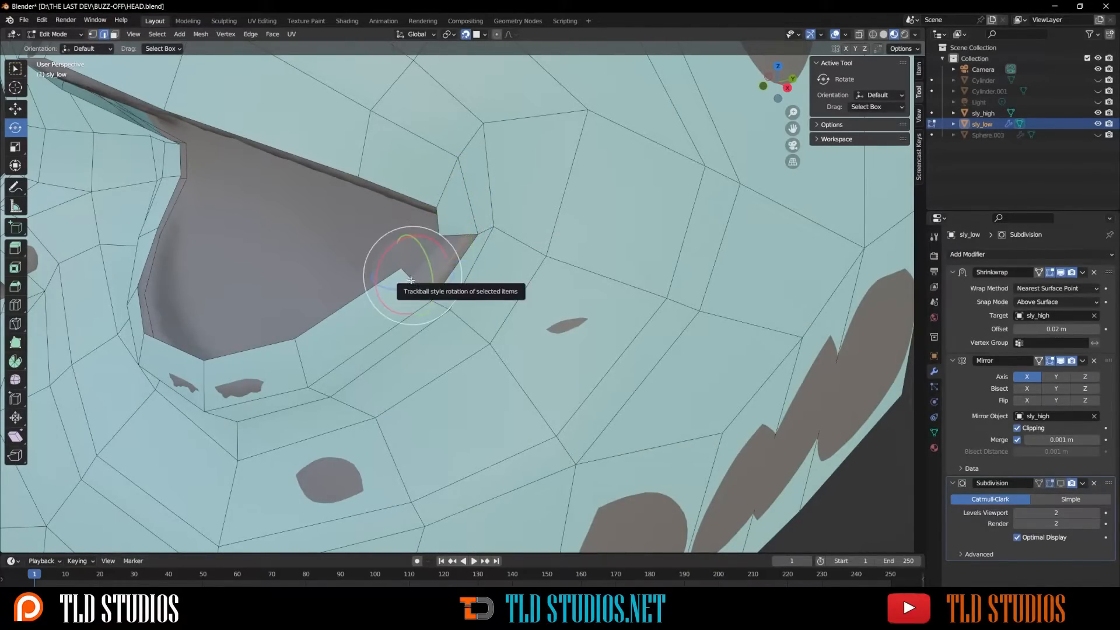
Step: Examine the head topology around the eyes, the nostrils, the mouth and the open side of the head
scroll(417, 287, "down", 6)
middle_click_drag(418, 287, 471, 219)
scroll(480, 264, "down", 3)
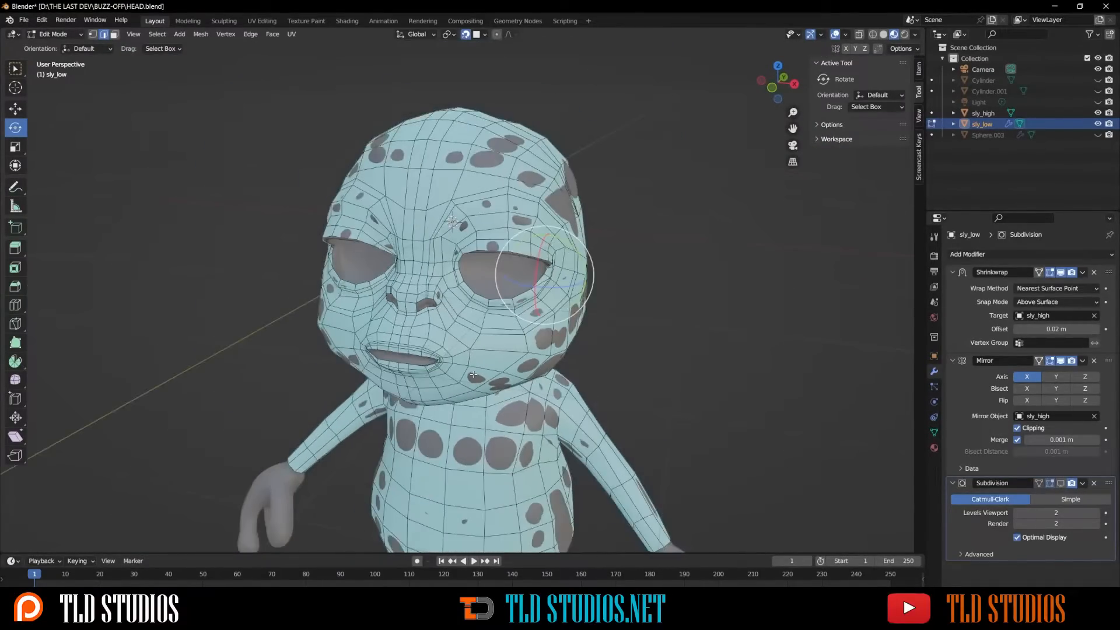
scroll(490, 274, "up", 10)
scroll(505, 291, "down", 4)
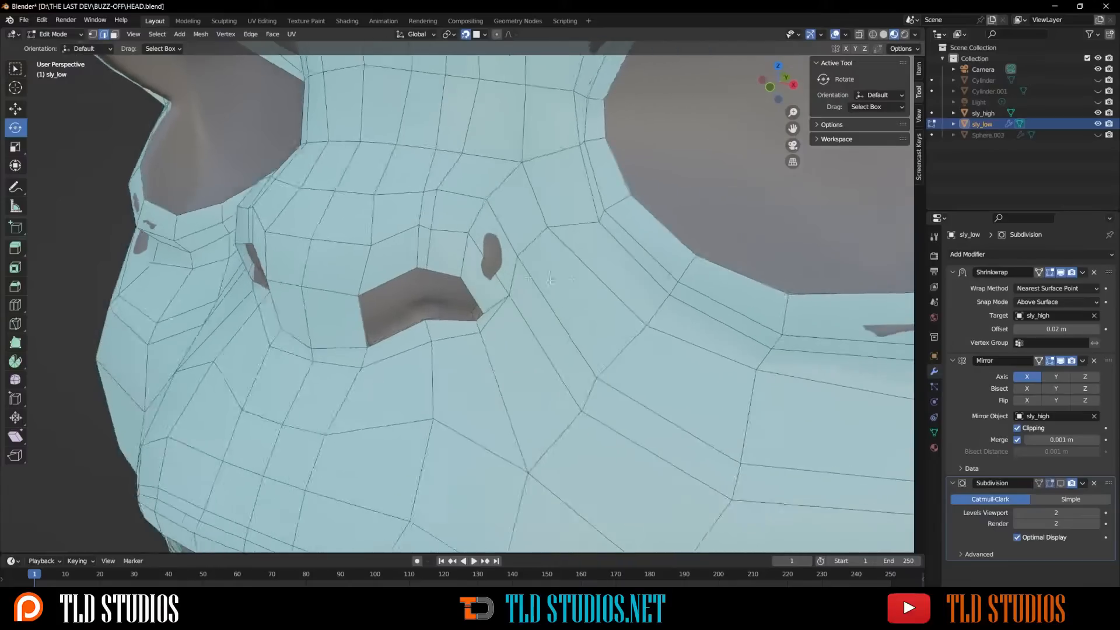
scroll(562, 271, "up", 2)
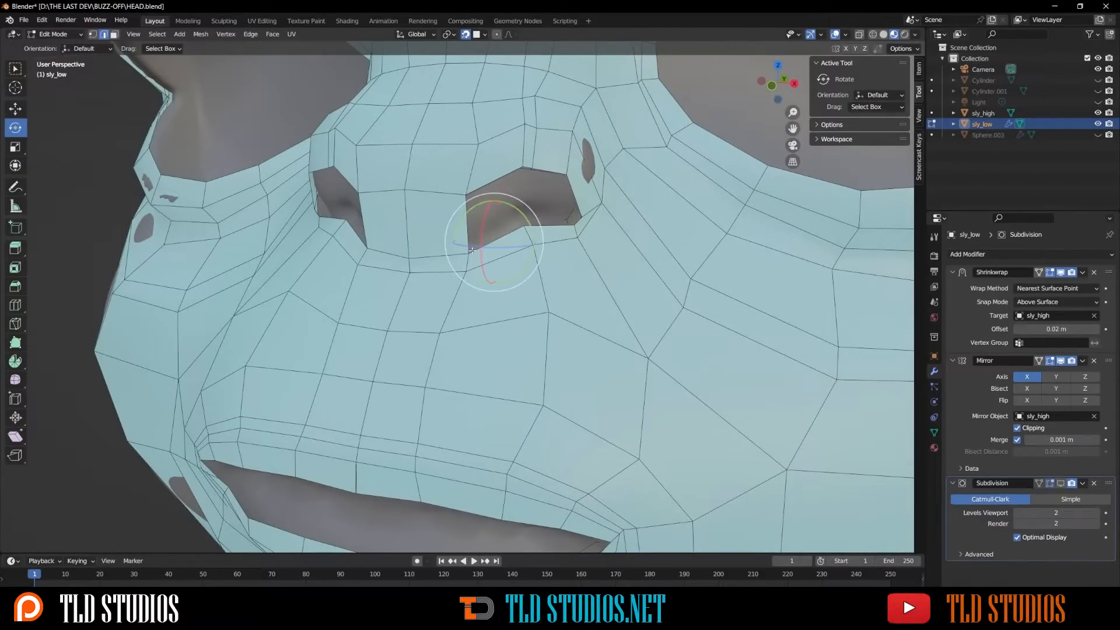
scroll(471, 249, "down", 4)
scroll(491, 200, "up", 4)
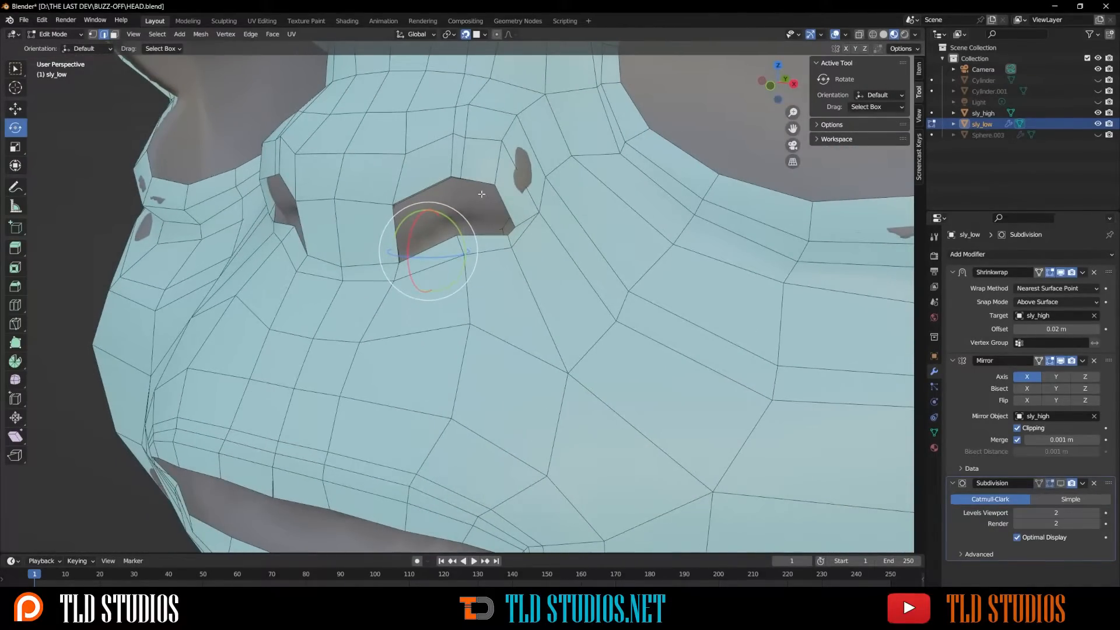
scroll(481, 194, "down", 5)
middle_click_drag(481, 199, 461, 236)
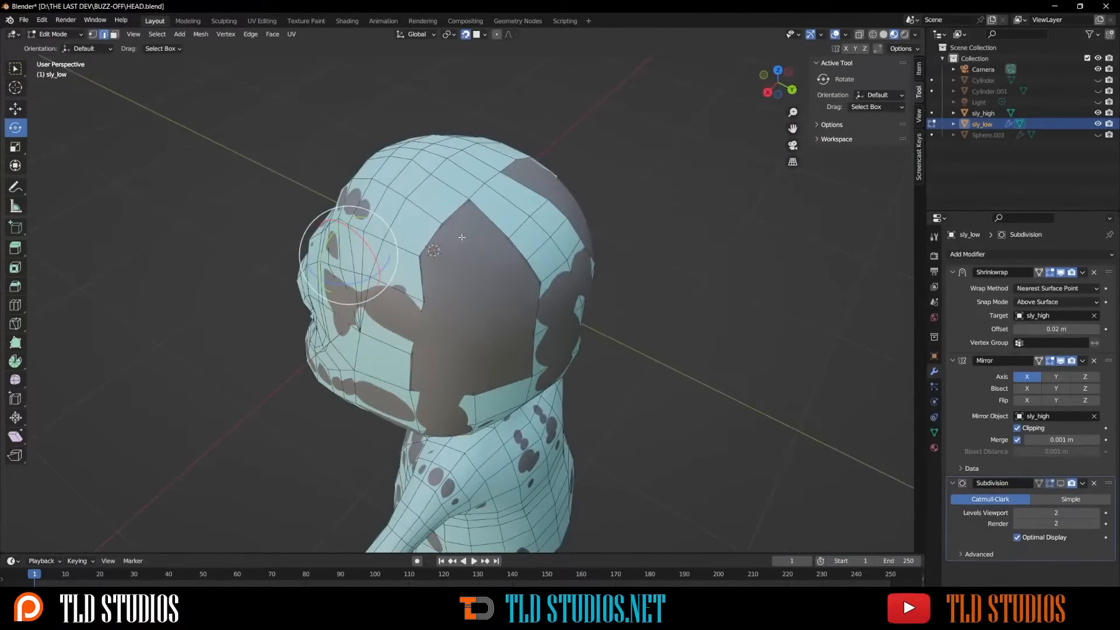
Step: Fill faces along the upper front edge of the hole in the side of the head and move a front border vertex toward the face
scroll(459, 233, "up", 2)
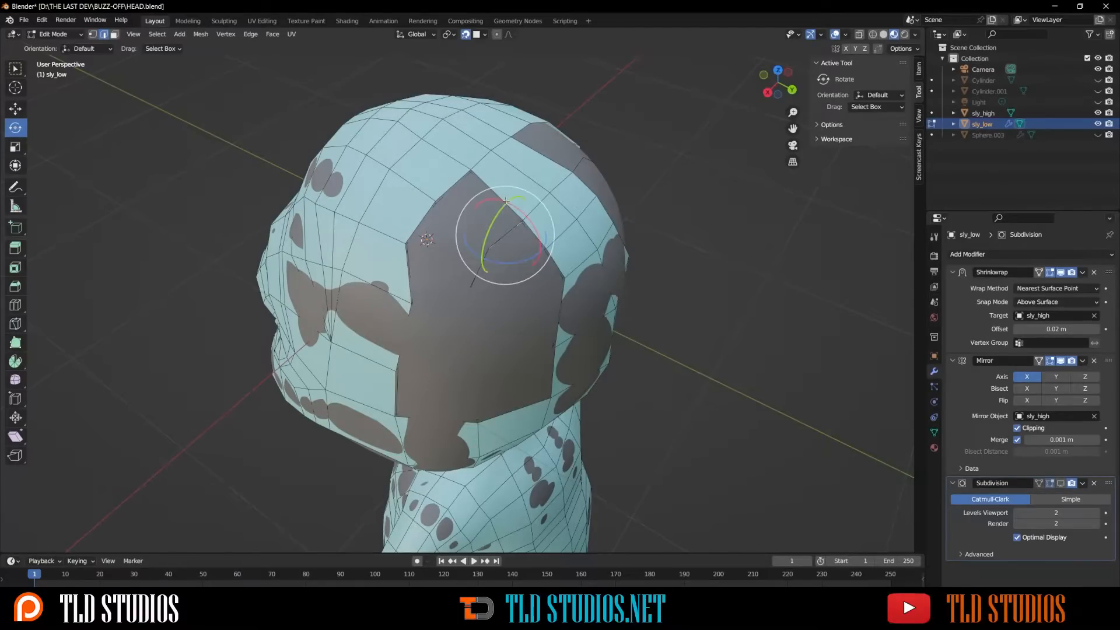
left_click_drag(450, 189, 460, 203)
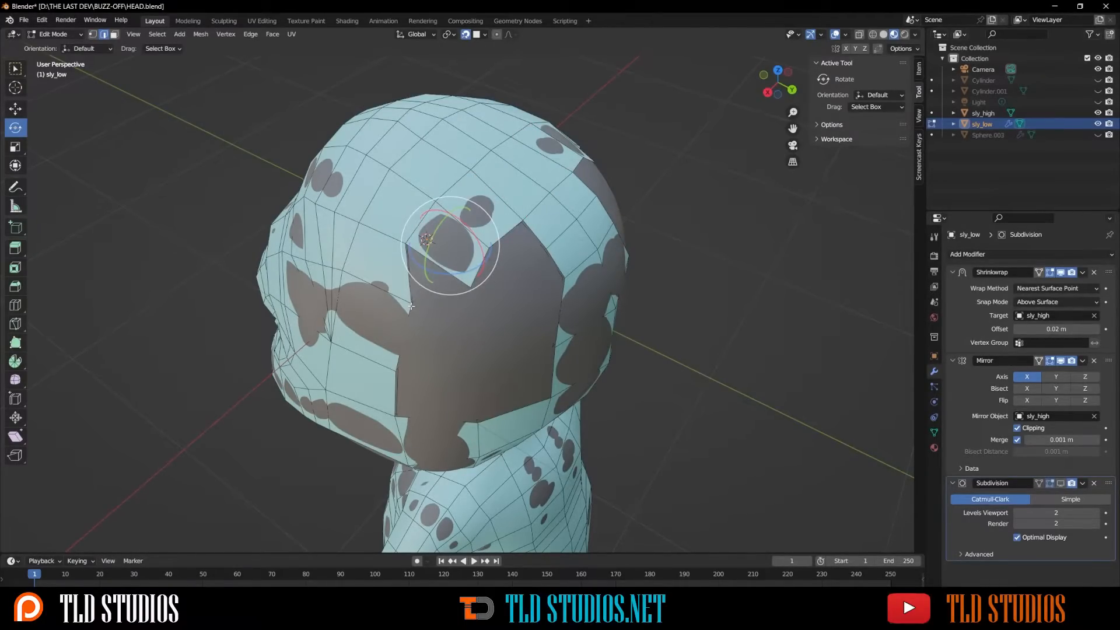
key("g")
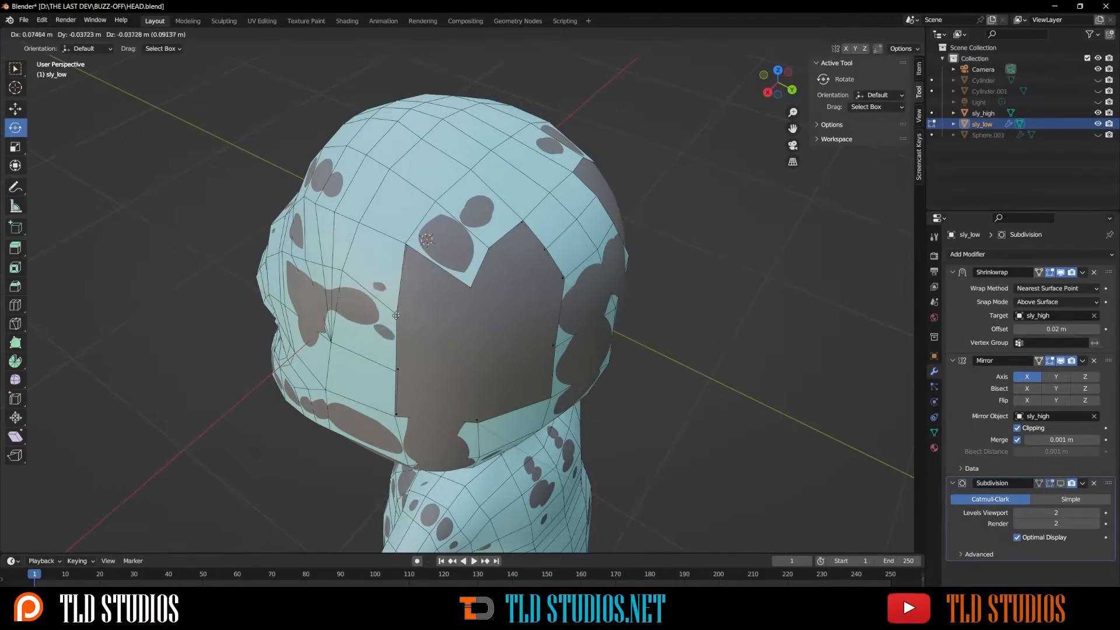
left_click(385, 303)
Step: Add one centred edge loop across the lower part of the face
middle_click_drag(385, 303, 457, 292)
key("ctrl+r")
left_click(494, 385)
right_click(495, 385)
Step: Move the middle vertex of the upper lip's inner edge onto the mirror centre line
scroll(457, 292, "down", 5)
middle_click_drag(460, 402, 480, 281, "shift")
middle_click_drag(480, 281, 453, 314)
scroll(574, 358, "up", 8)
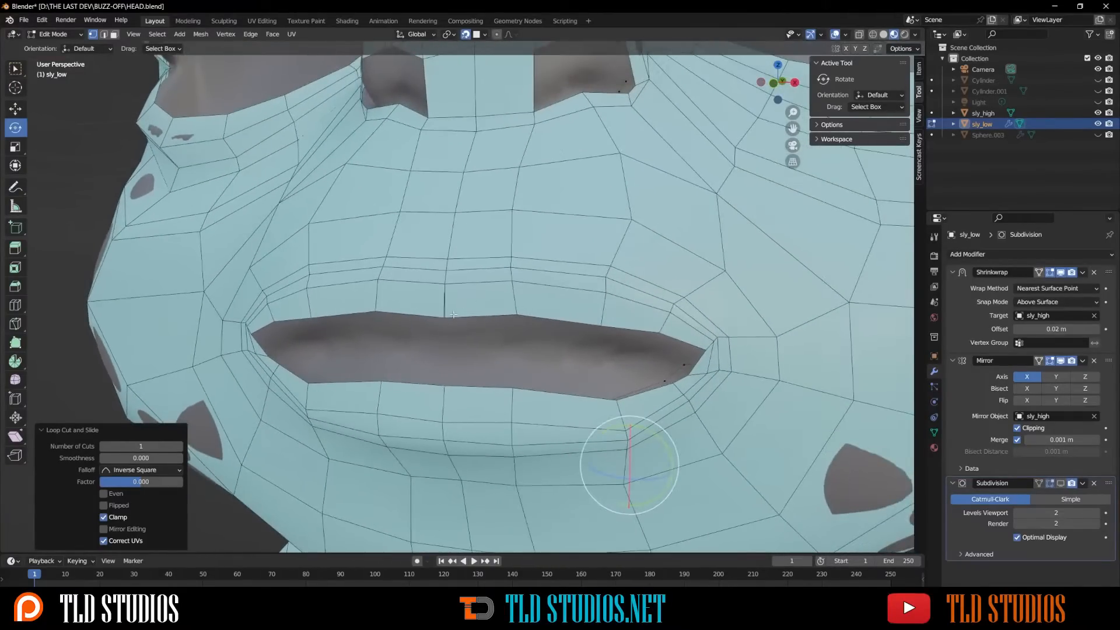
left_click(445, 313)
key("g")
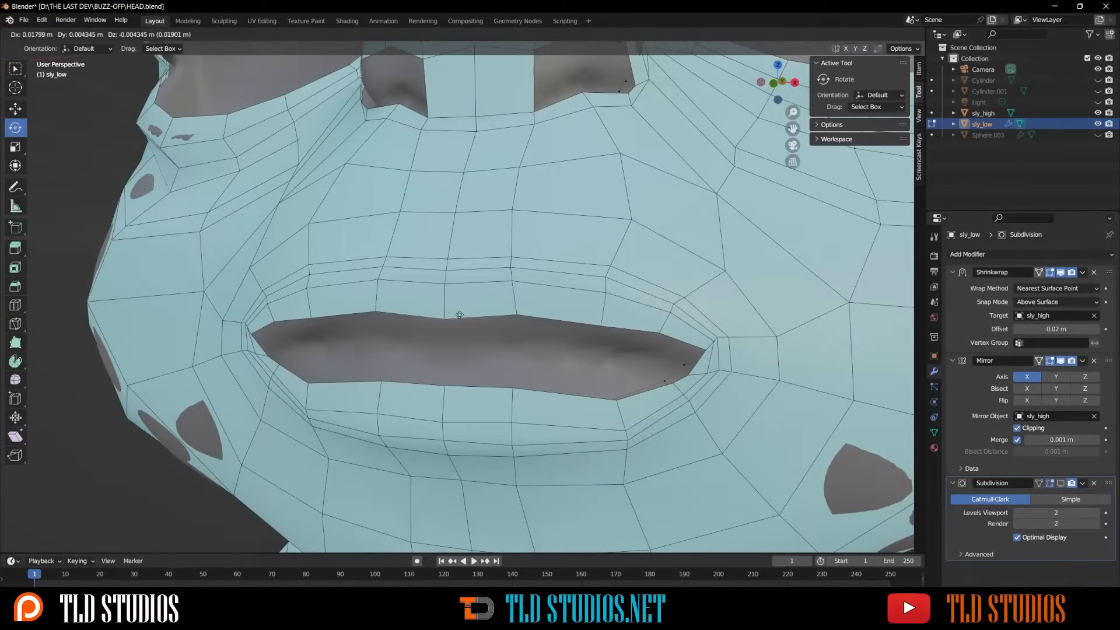
left_click(460, 315)
Step: Add one centred edge loop around the eyelid rim of the eye opening
scroll(467, 309, "down", 8)
scroll(518, 315, "up", 5)
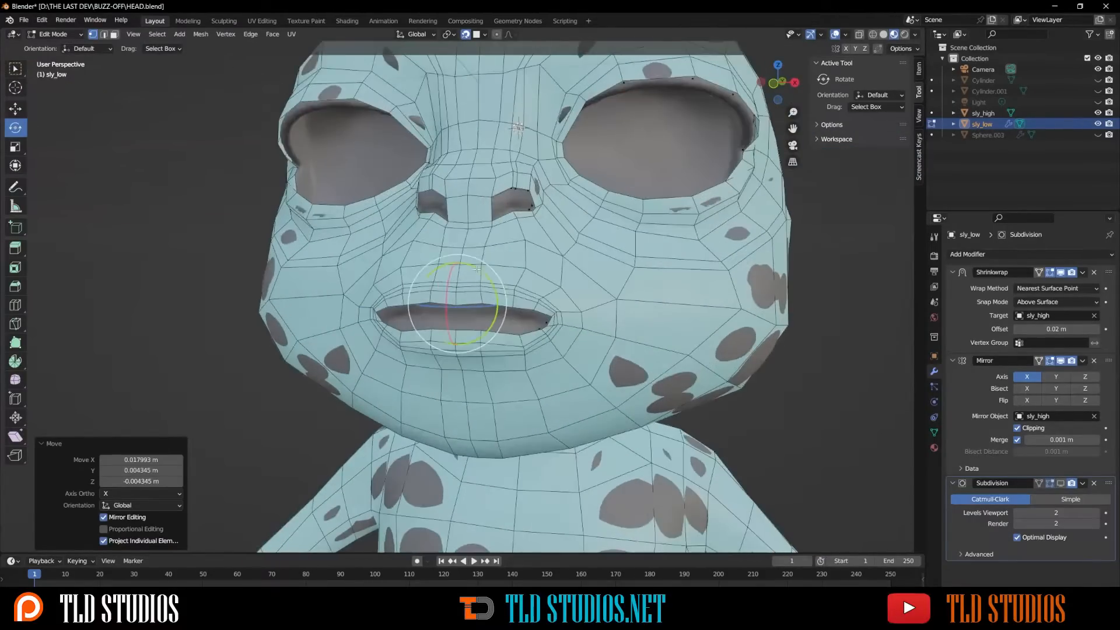
scroll(532, 288, "down", 4)
scroll(446, 291, "up", 3)
middle_click_drag(533, 287, 484, 299)
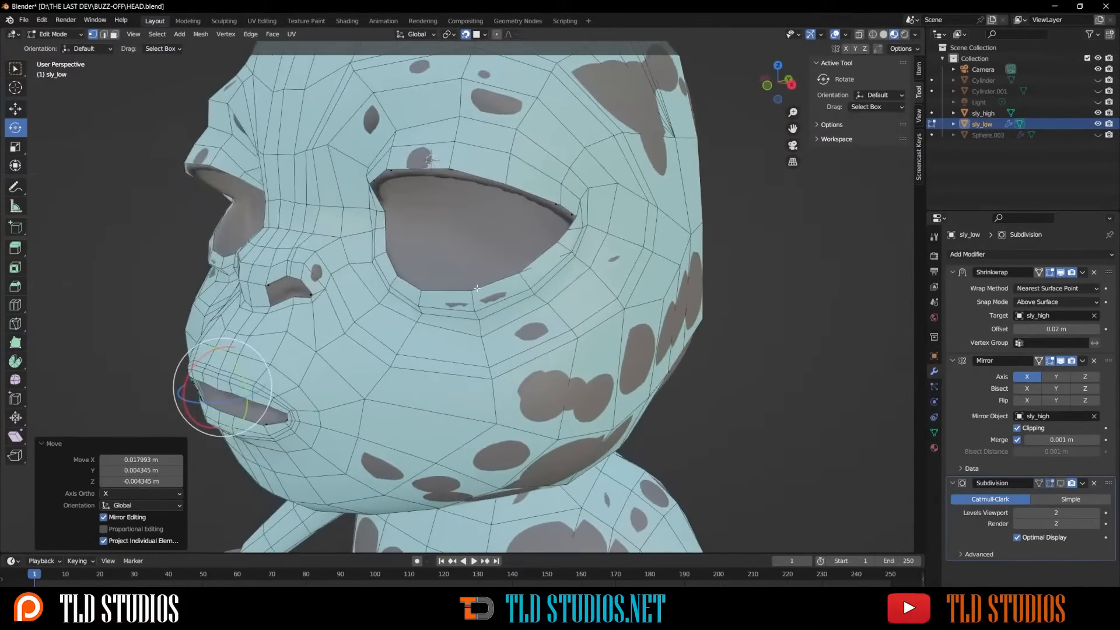
scroll(484, 300, "up", 3)
left_click(557, 273, "alt")
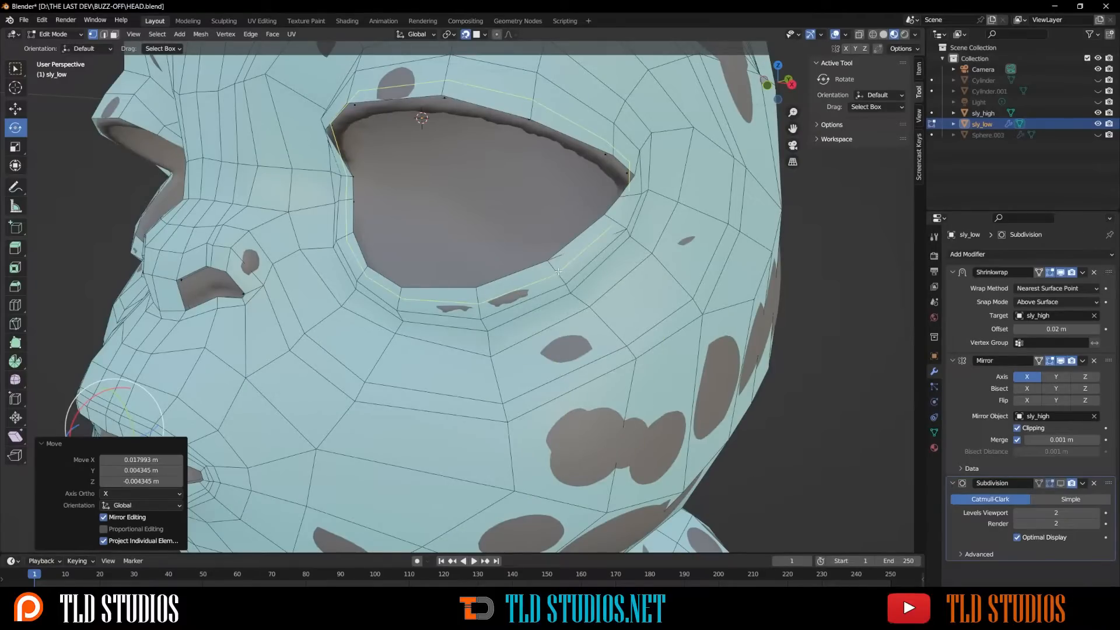
left_click(558, 271)
right_click(558, 270)
Step: Delete the eyelid rim faces between the lower eyelid and the outer eye corner
middle_click_drag(558, 270, 604, 268)
scroll(553, 255, "up", 3)
middle_click_drag(677, 262, 553, 255, "shift")
middle_click_drag(613, 294, 457, 226, "shift")
scroll(457, 227, "down", 3)
scroll(457, 226, "up", 2)
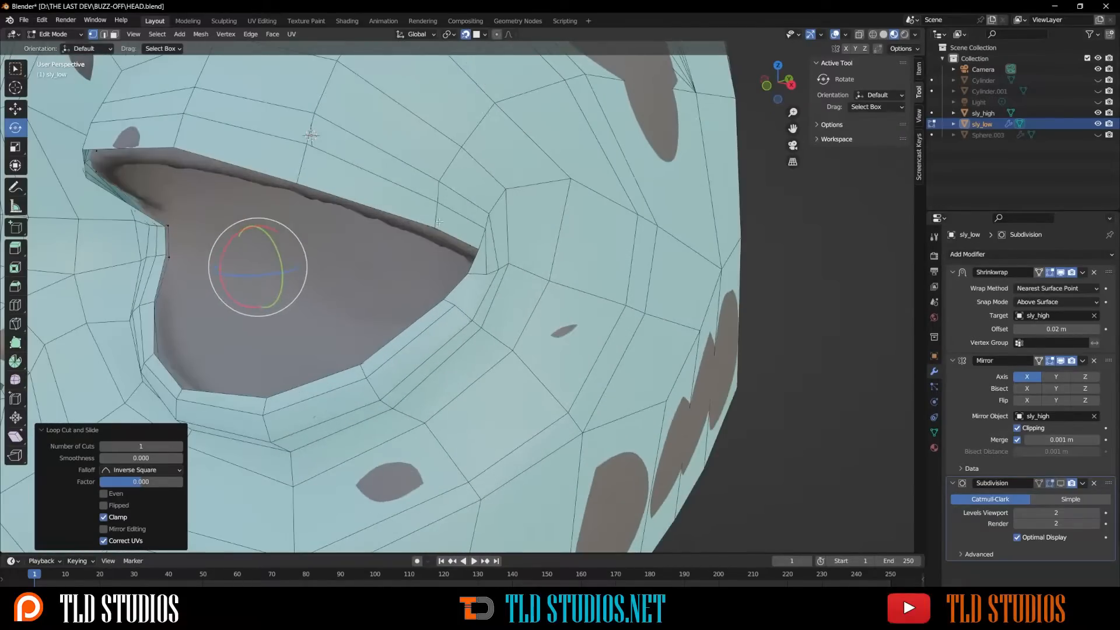
left_click(463, 288)
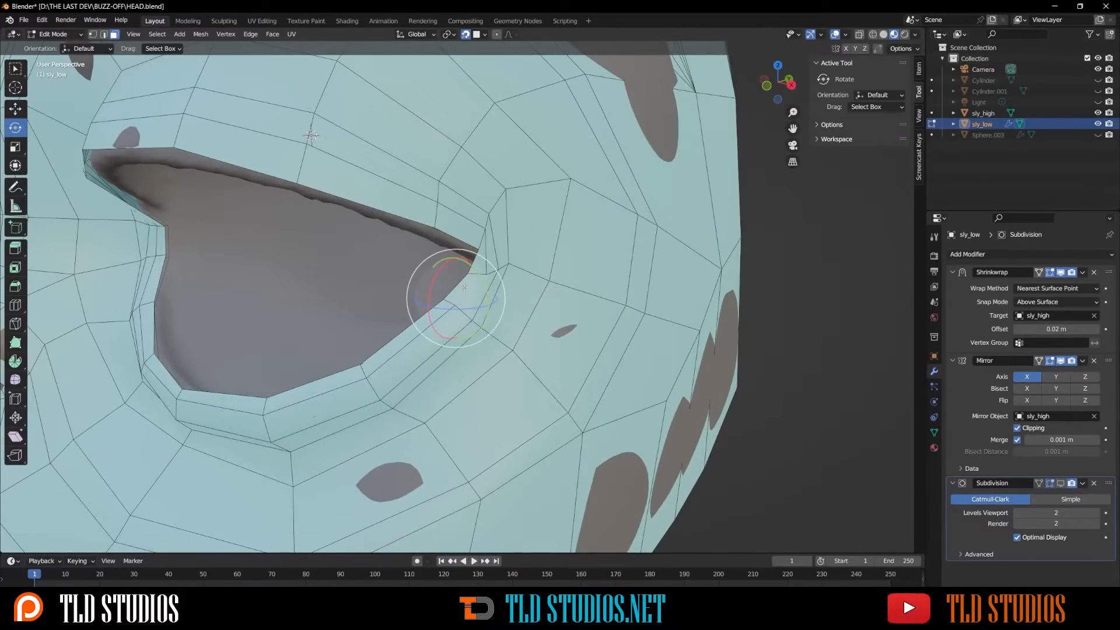
key("x")
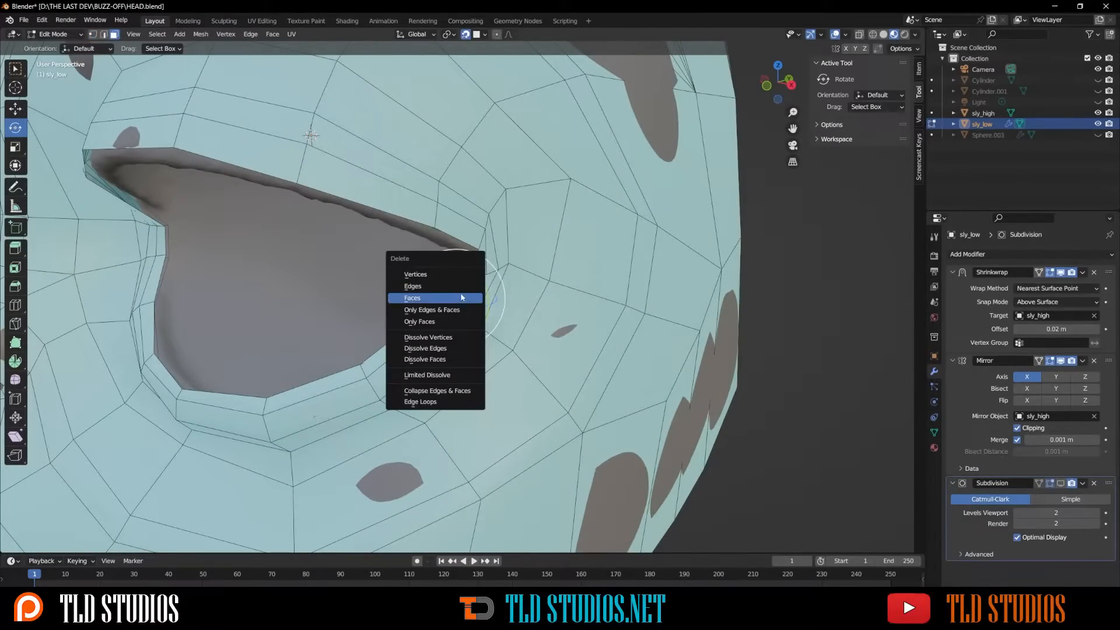
left_click(463, 298)
Step: Isolate sly_low in the viewport and select the edges bordering the gap in the eyelid rim near the outer eye corner
scroll(488, 270, "up", 3)
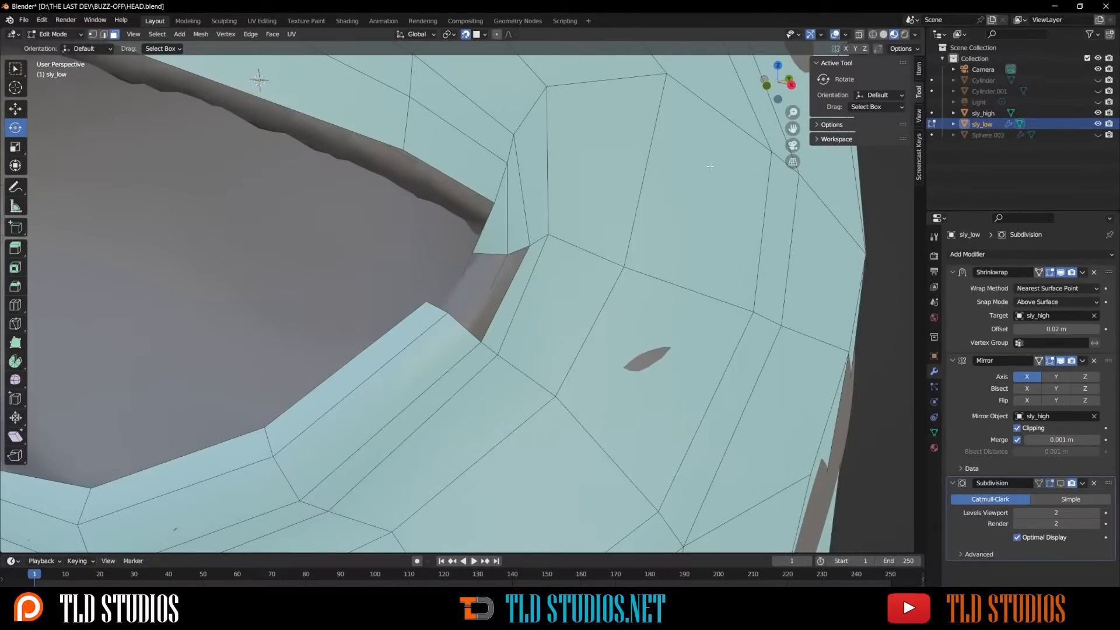
scroll(507, 169, "up", 10)
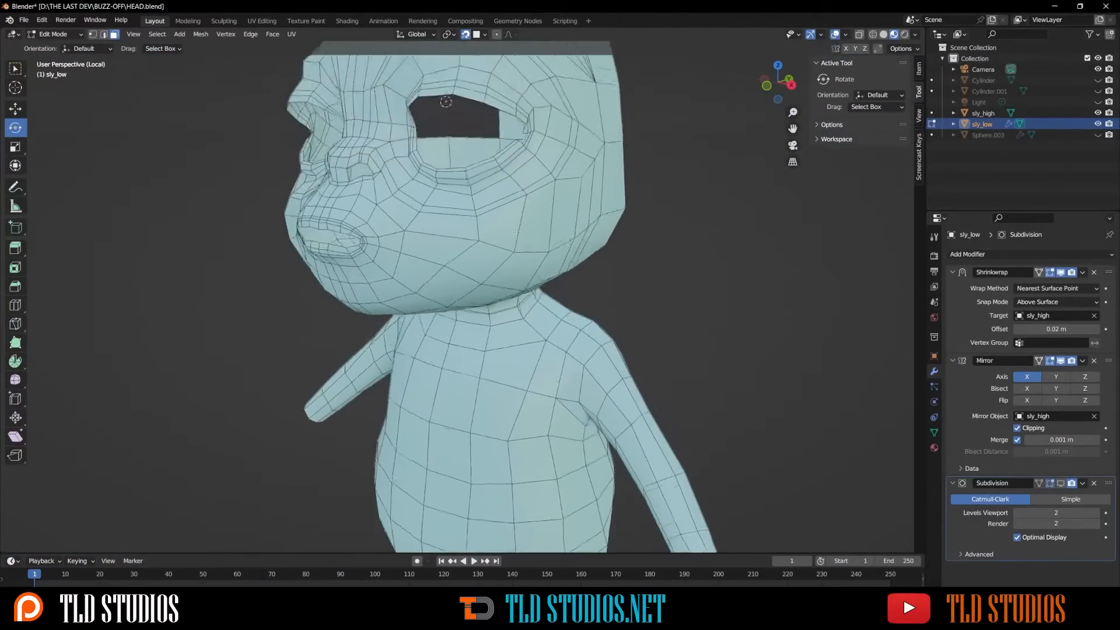
middle_click_drag(575, 234, 574, 224)
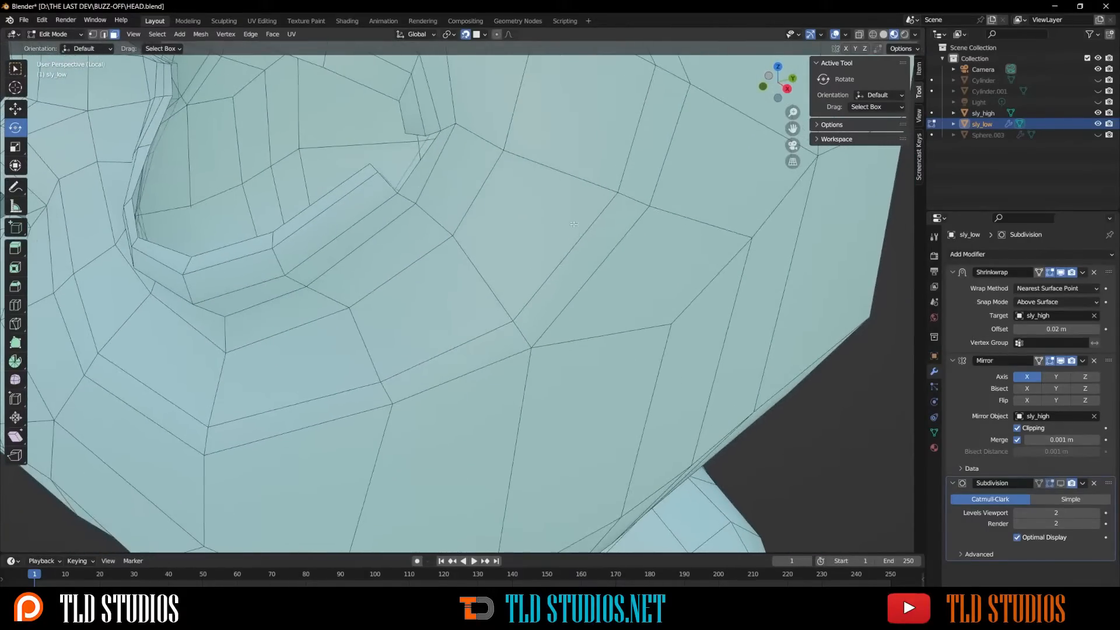
middle_click_drag(539, 186, 540, 209)
key("2")
left_click(551, 198)
scroll(473, 204, "up", 3)
mouse_move(472, 204)
middle_mouse_down()
mouse_move(497, 219)
mouse_move(479, 208)
middle_mouse_up()
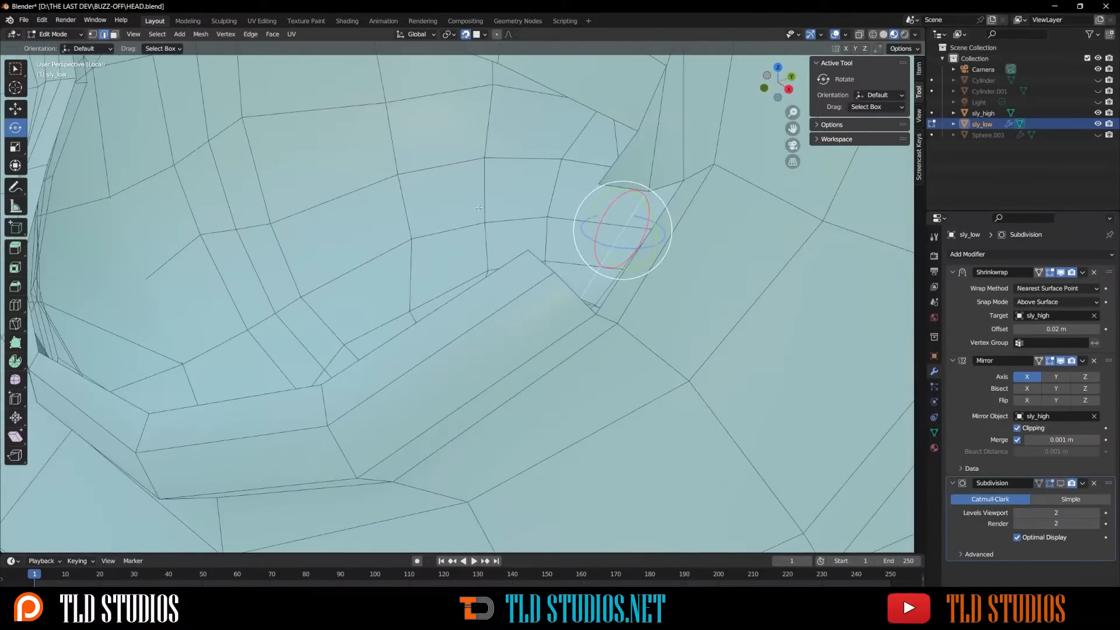
right_click(477, 204)
Step: Turn on X-ray display and fill the outermost row of the eyelid rim gap at the outer eye corner
middle_click_drag(590, 279, 516, 153)
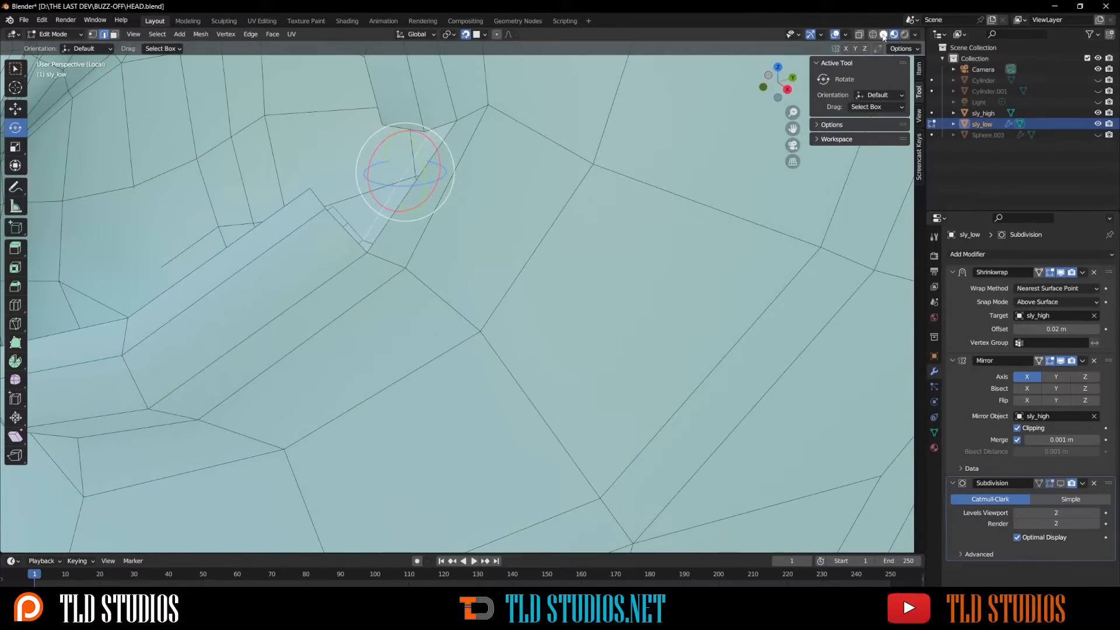
left_click(859, 35)
middle_click_drag(447, 97, 468, 103)
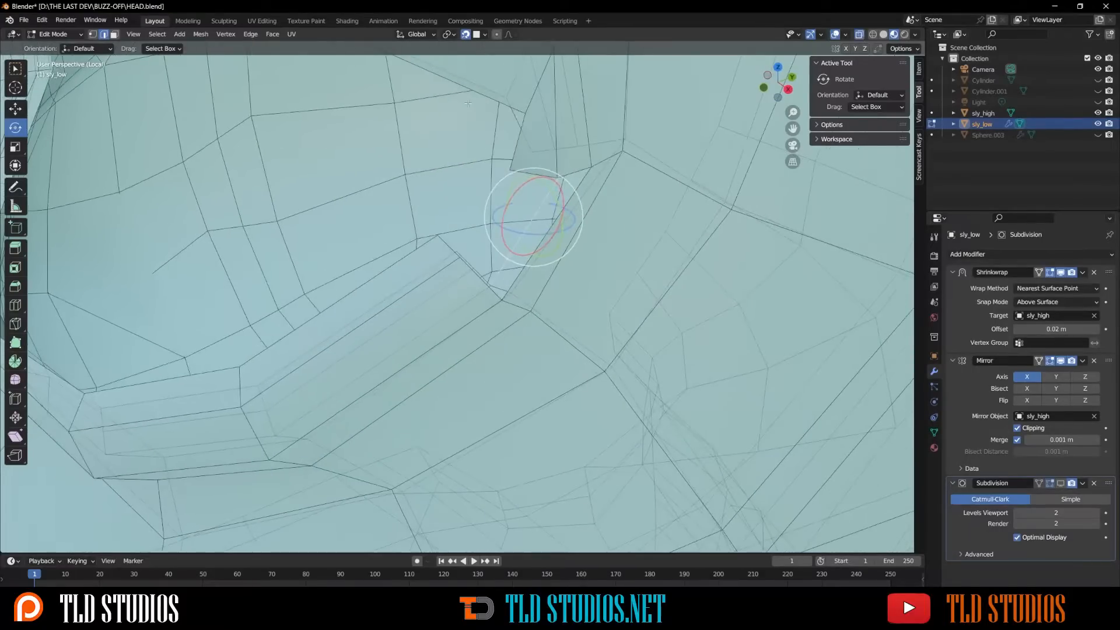
left_click(600, 142, "shift")
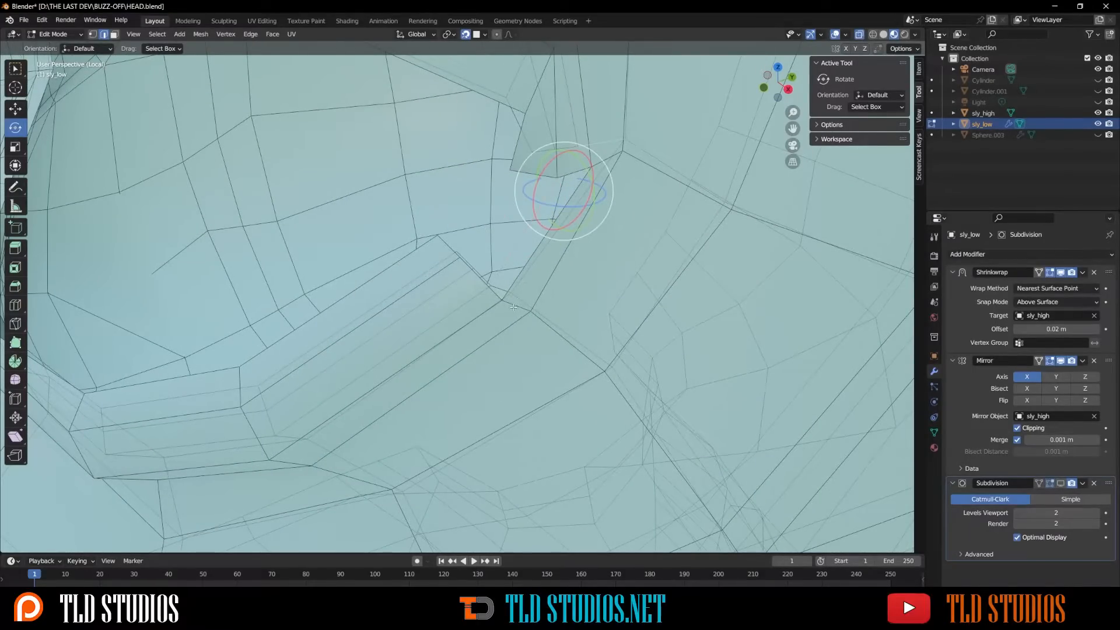
Step: Fill the next inward row of the rim gap between the lower eyelid's end edge and the upper corner edge
middle_click_drag(513, 307, 441, 280, "shift")
left_click(458, 262)
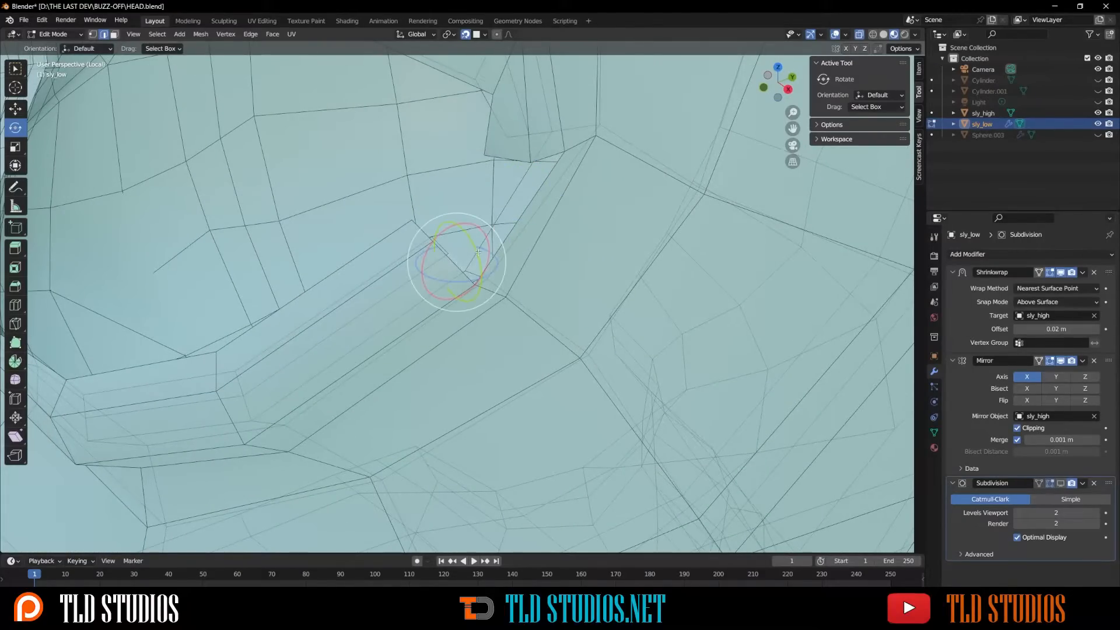
left_click(544, 159, "shift")
left_click(547, 129, "shift")
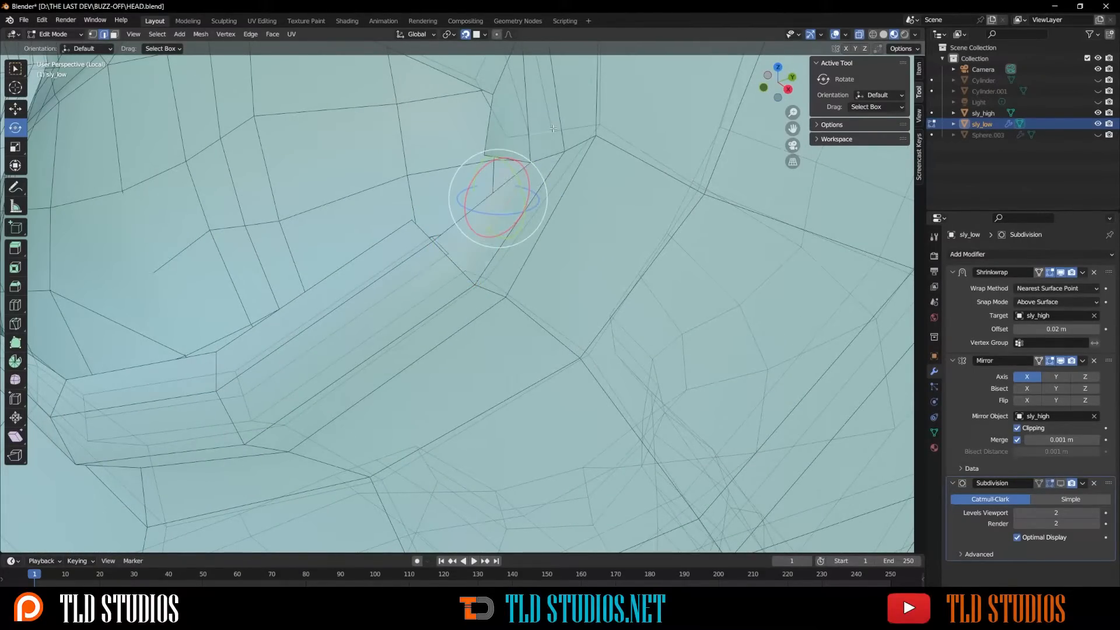
Step: Fill the innermost row of the rim gap to join the upper and lower eyelids at the outer eye corner
left_click(518, 131)
left_click(492, 186)
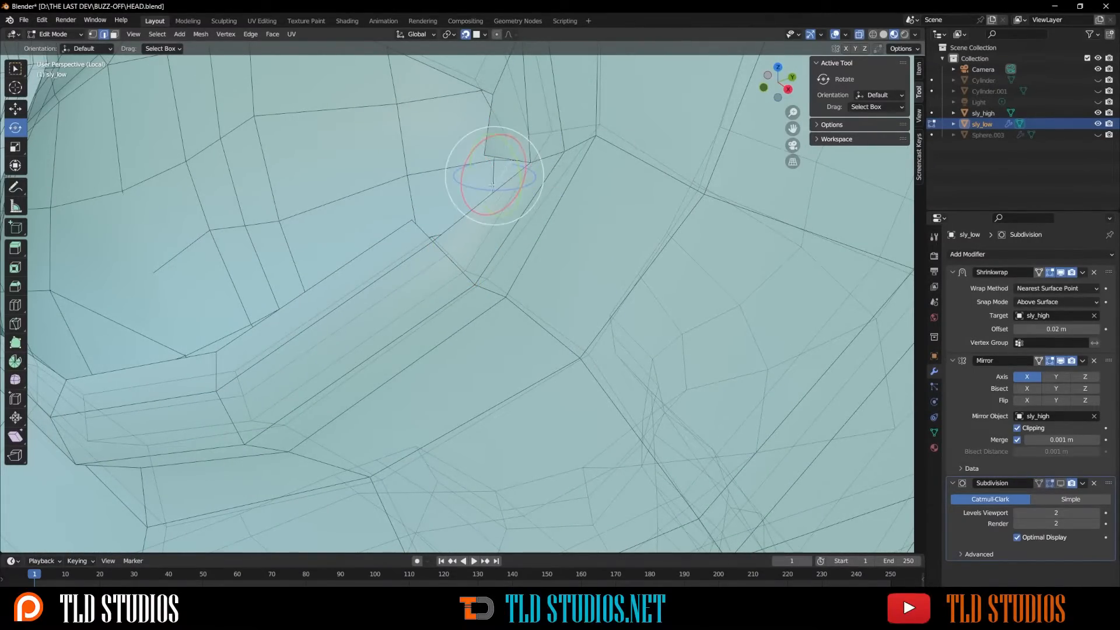
middle_click_drag(426, 228, 425, 232)
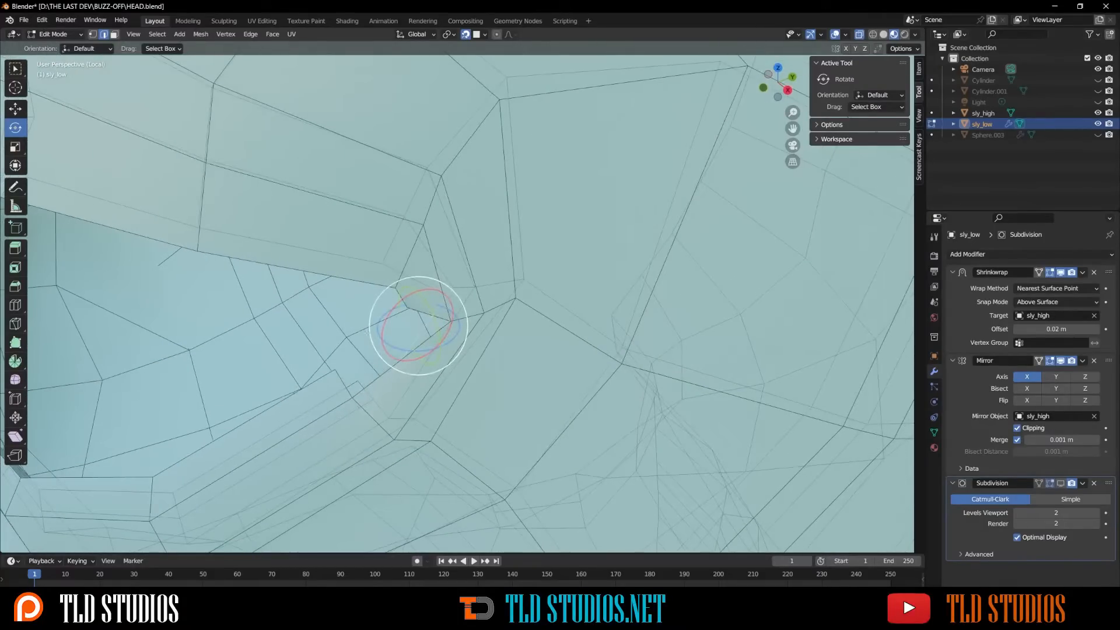
left_click(373, 378)
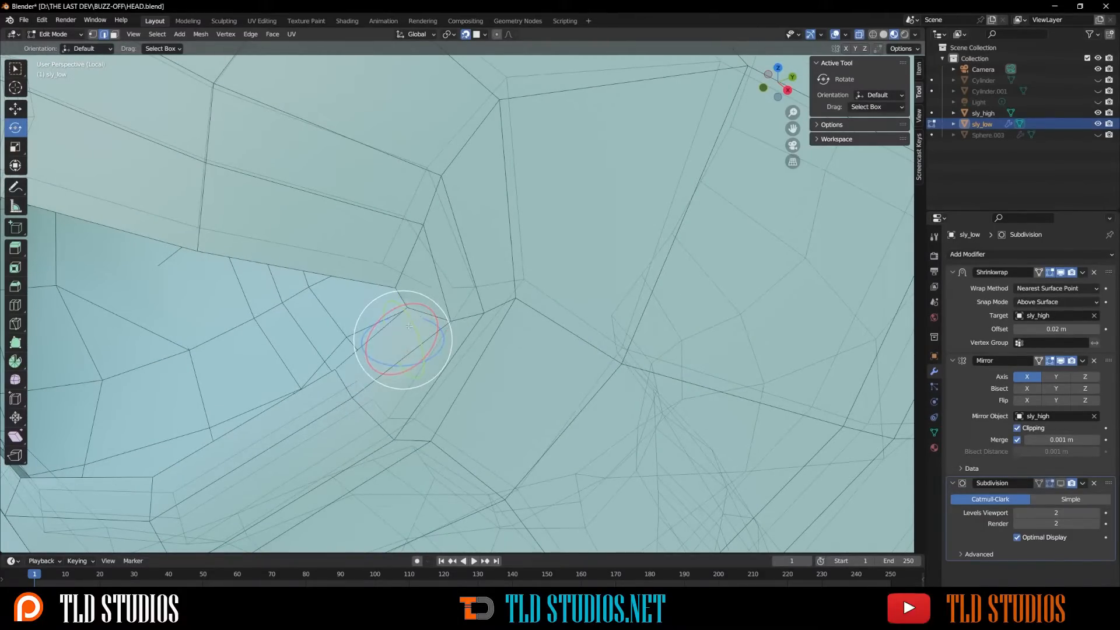
Step: Turn off X-ray display and end the isolation of sly_low so the whole character is shown
scroll(409, 326, "down", 6)
left_click(860, 37)
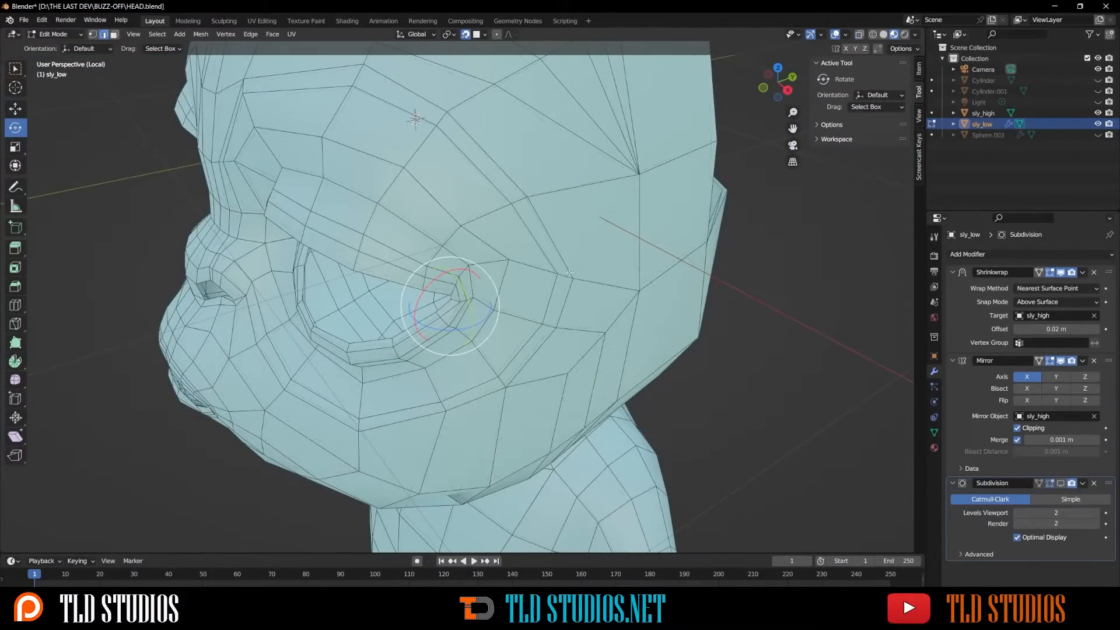
middle_click_drag(557, 282, 567, 207)
scroll(531, 258, "down", 8)
key("KP_Divide")
Step: Extrude the strip at the front of the ankle forward along the top of the foot by two faces
scroll(564, 226, "down", 4)
middle_click_drag(550, 400, 623, 368)
scroll(600, 325, "up", 3)
scroll(585, 311, "up", 4)
left_click(604, 285)
scroll(623, 368, "up", 1)
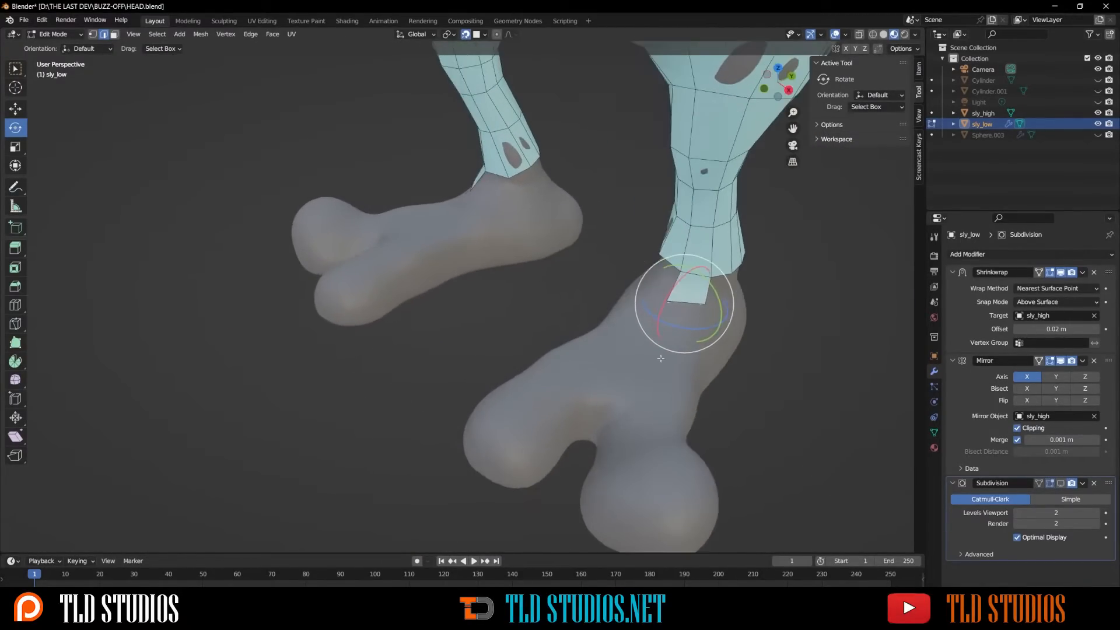
right_click(660, 357, "ctrl")
right_click(633, 394, "ctrl")
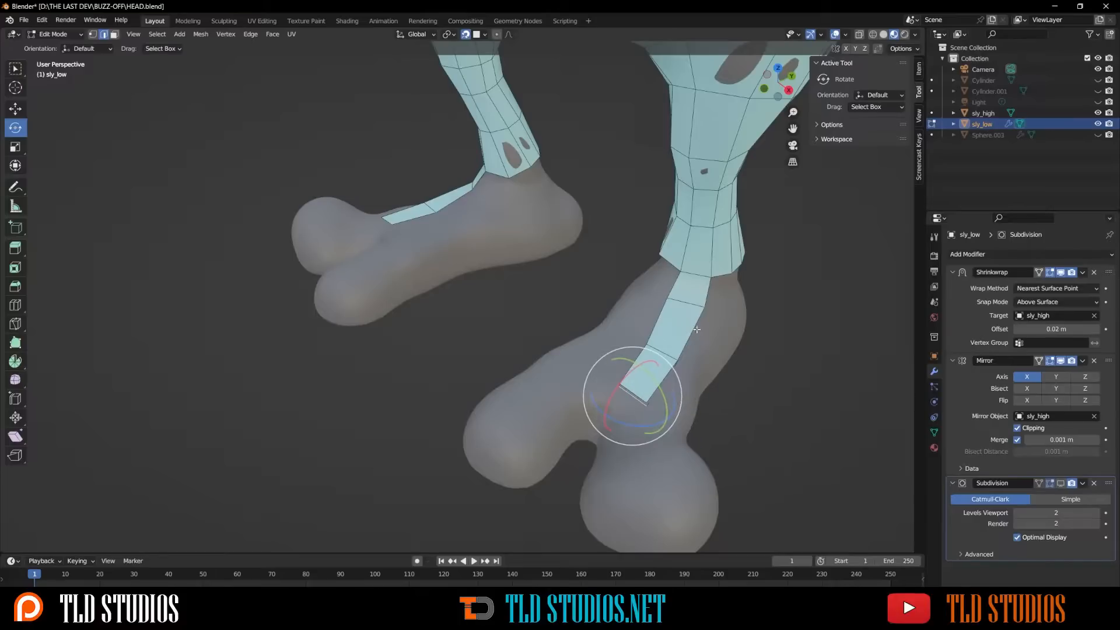
Step: Extrude the side edge of the top-of-foot strip down the outer side of the foot to the sole in two faces
middle_click_drag(690, 357, 630, 312)
left_click(645, 383)
right_click(653, 434, "ctrl")
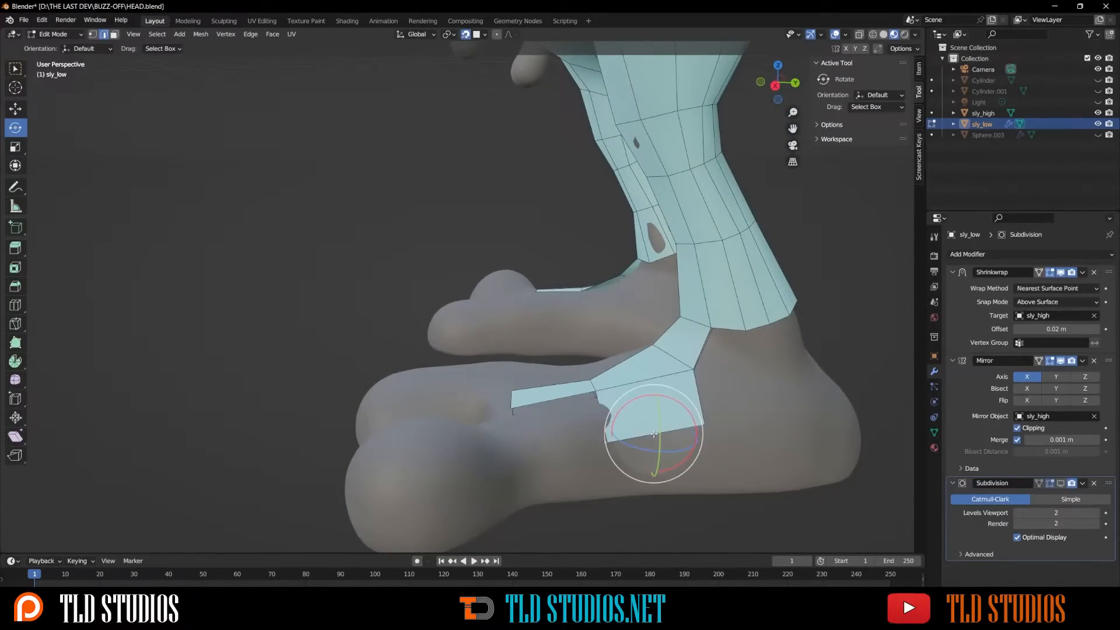
right_click(655, 500, "ctrl")
middle_click_drag(655, 500, 722, 366)
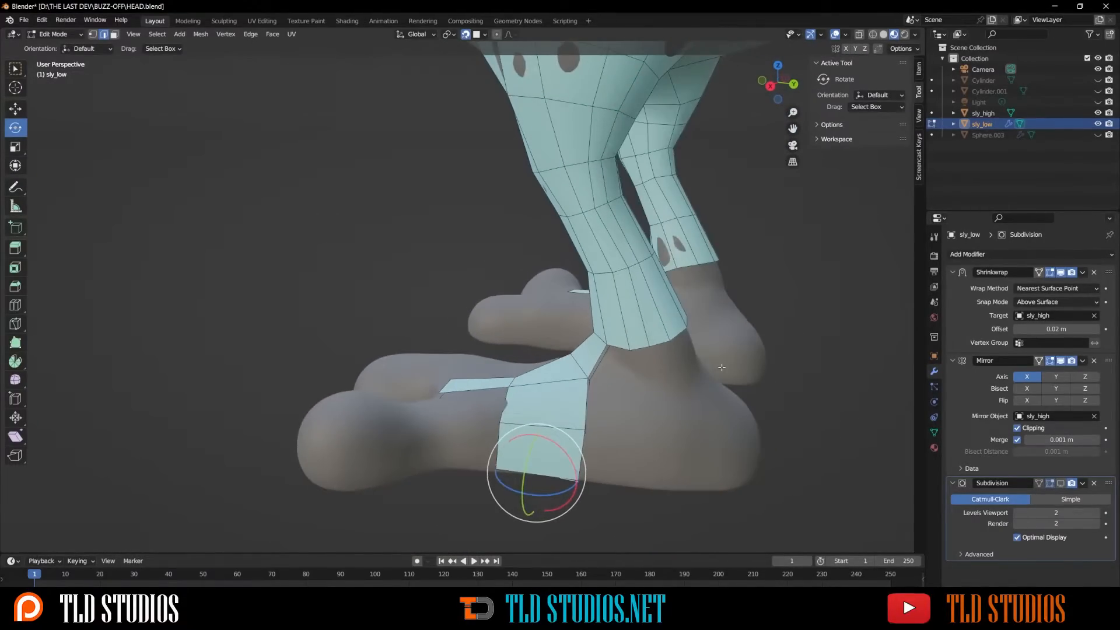
Step: Extrude an outer edge of the ankle opening straight down to the sole in two faces
left_click(638, 352)
right_click(645, 430, "ctrl")
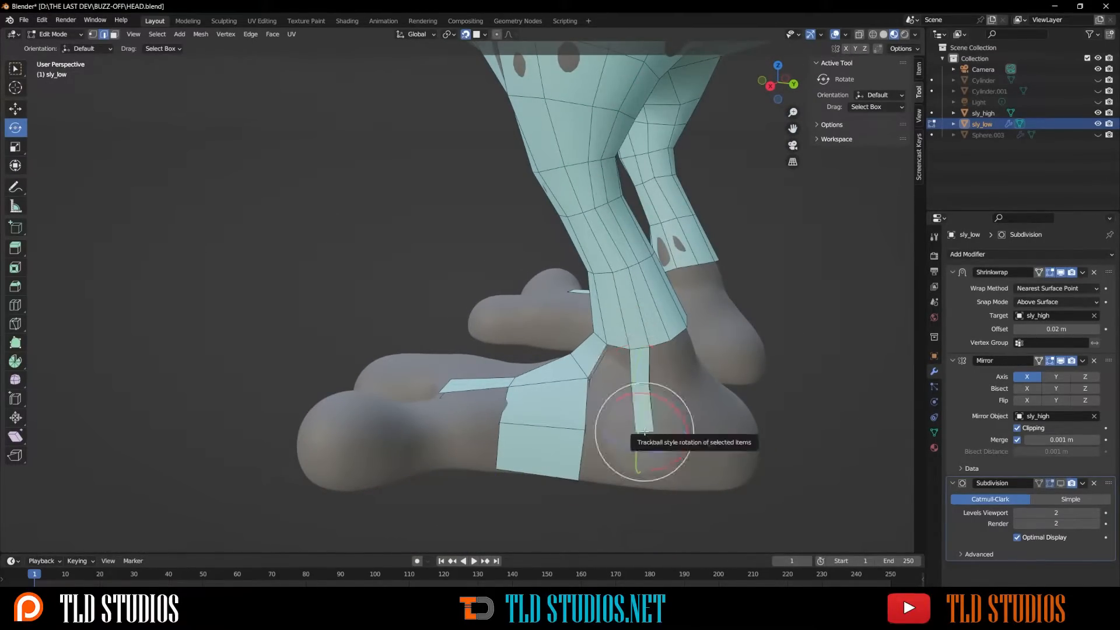
right_click(641, 489, "ctrl")
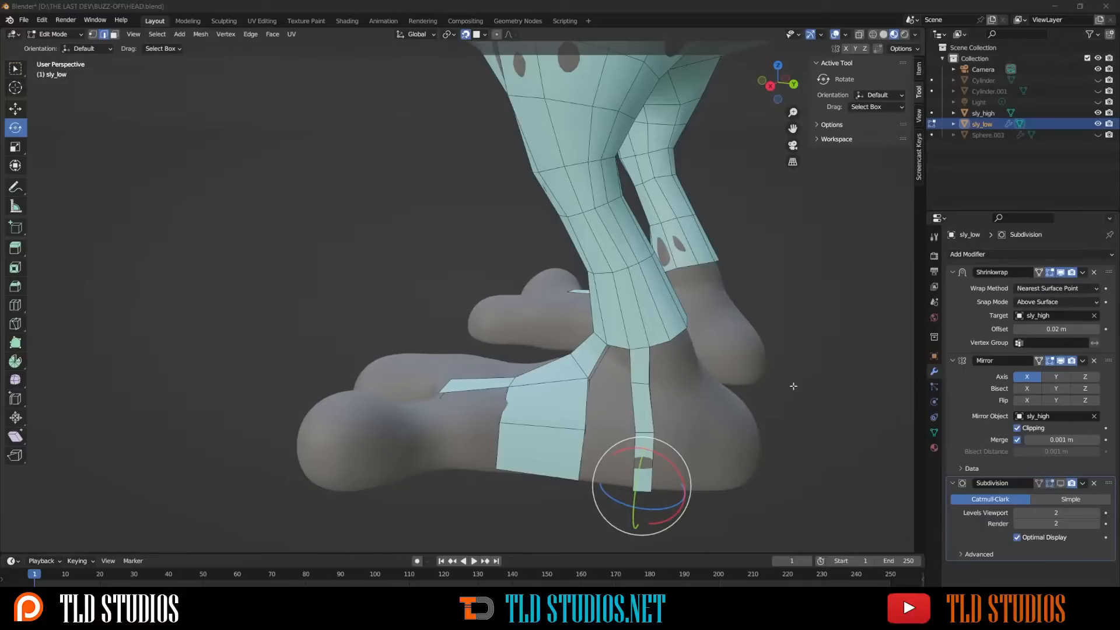
Step: Fill the gap between the two side strips with faces from the ankle down to the sole
left_click(630, 366)
left_click(603, 359, "shift")
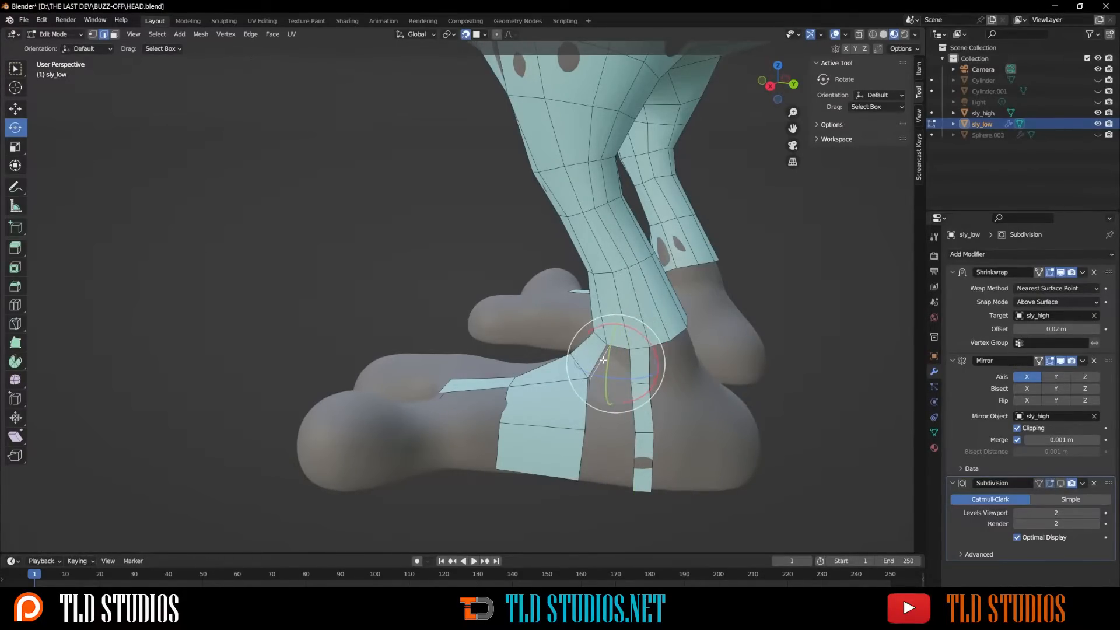
left_click(634, 408)
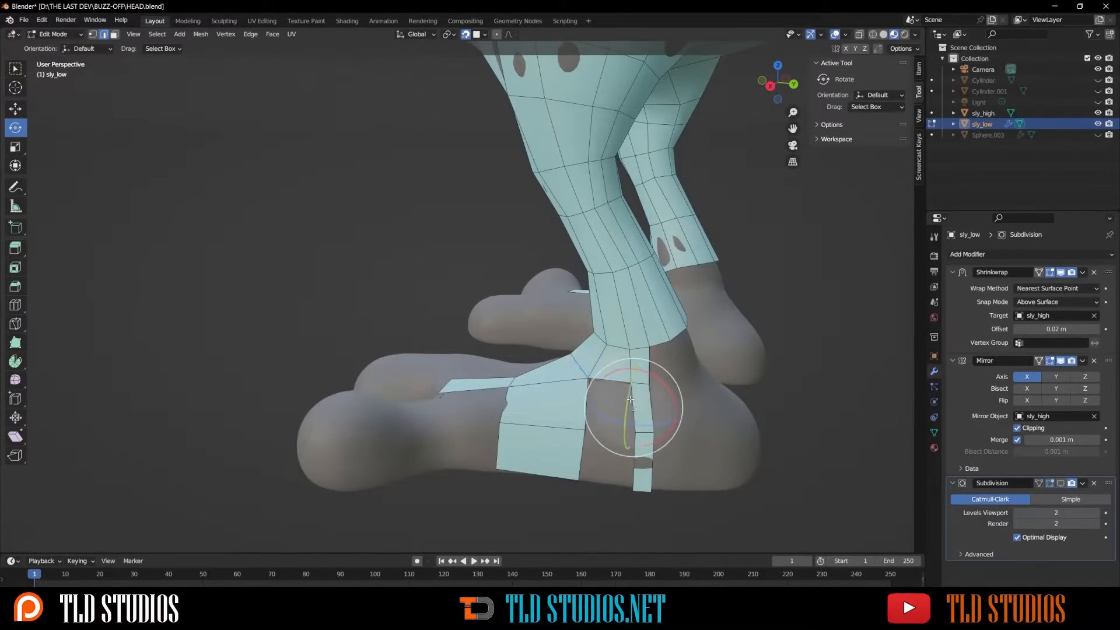
left_click(612, 385, "shift")
left_click(589, 402, "shift")
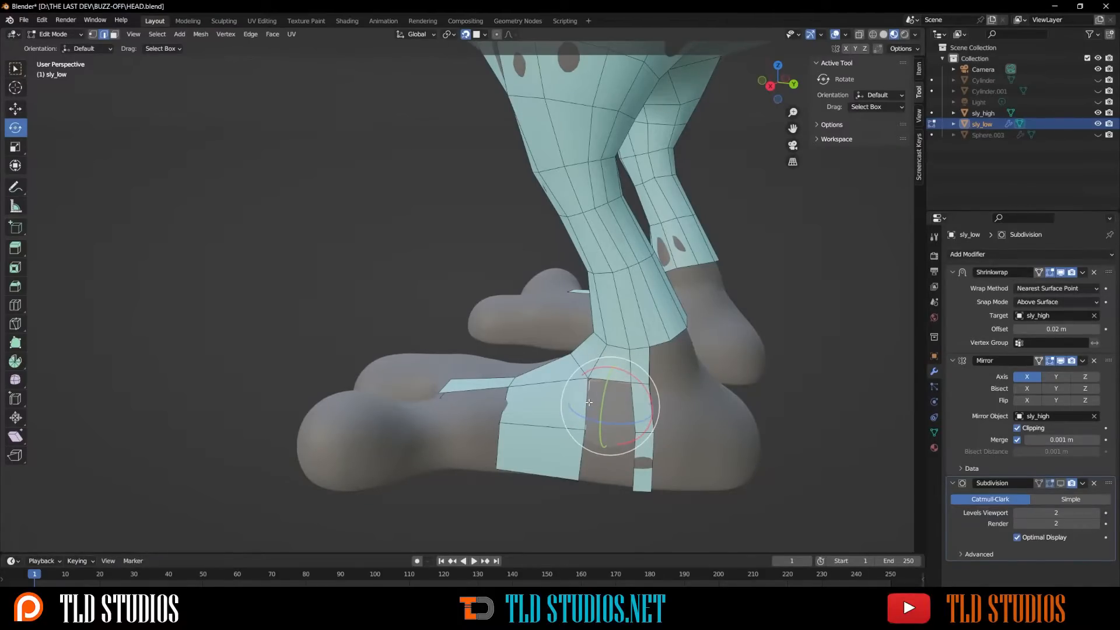
key("f")
left_click(637, 459)
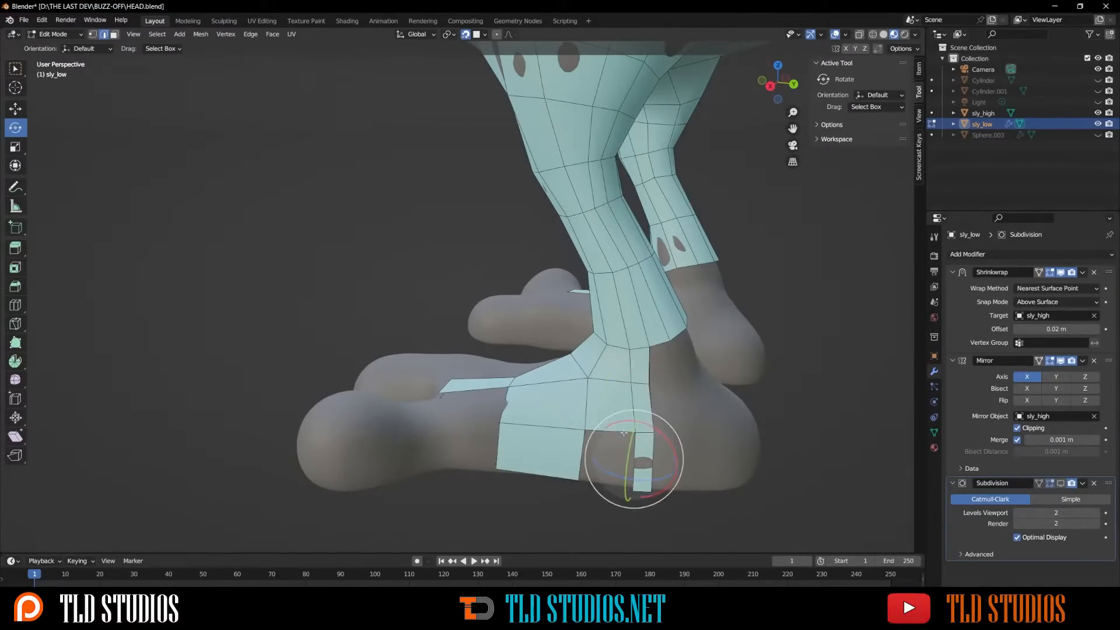
left_click(586, 451, "shift")
key("f")
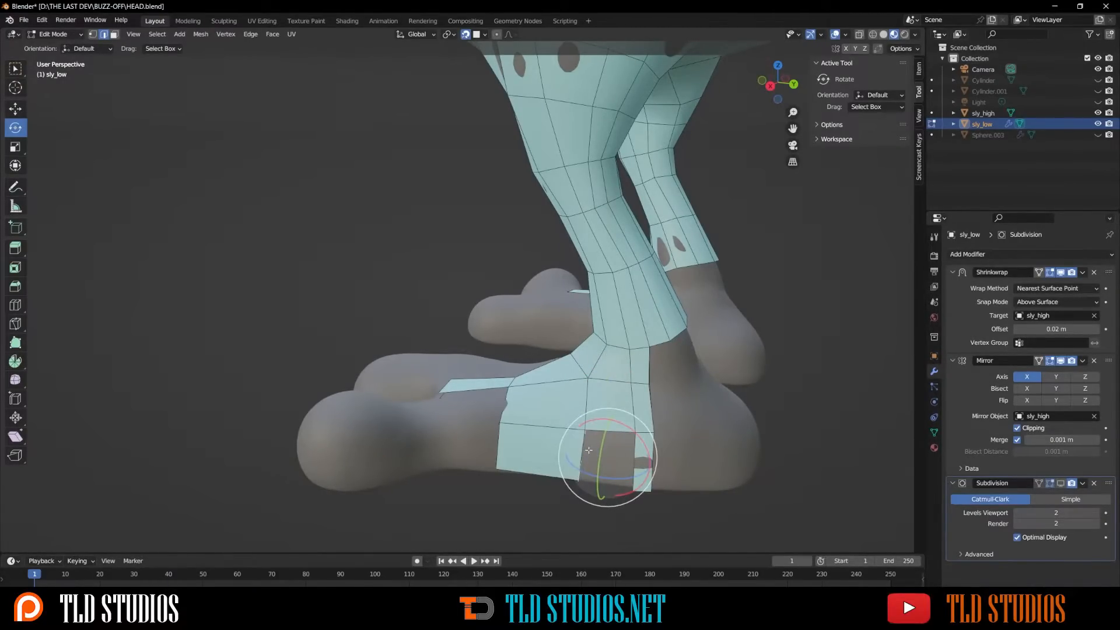
Step: Extrude a rear edge of the ankle opening one face down toward the heel
left_click(641, 460)
middle_click_drag(641, 461, 509, 384)
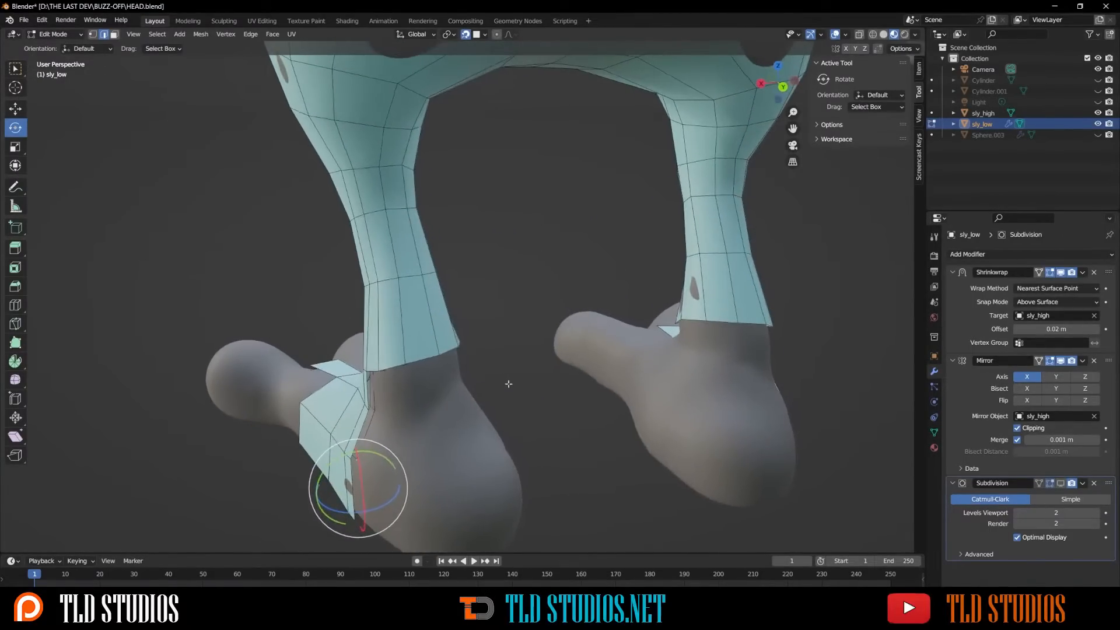
left_click(419, 360)
middle_click_drag(420, 360, 477, 370)
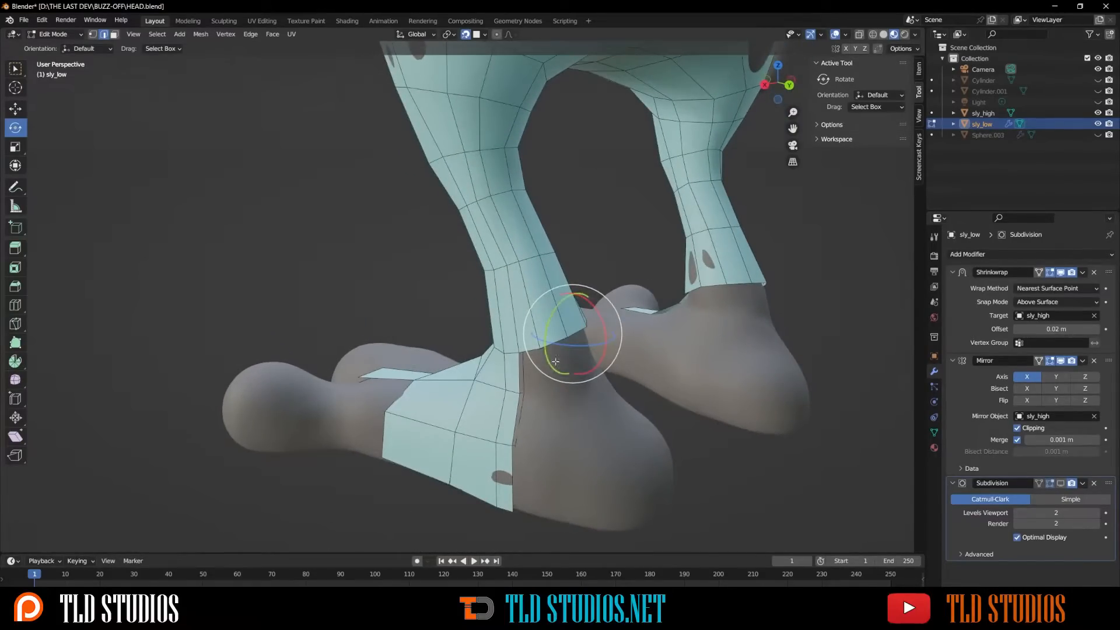
middle_click_drag(555, 361, 350, 330)
right_click(497, 396, "ctrl")
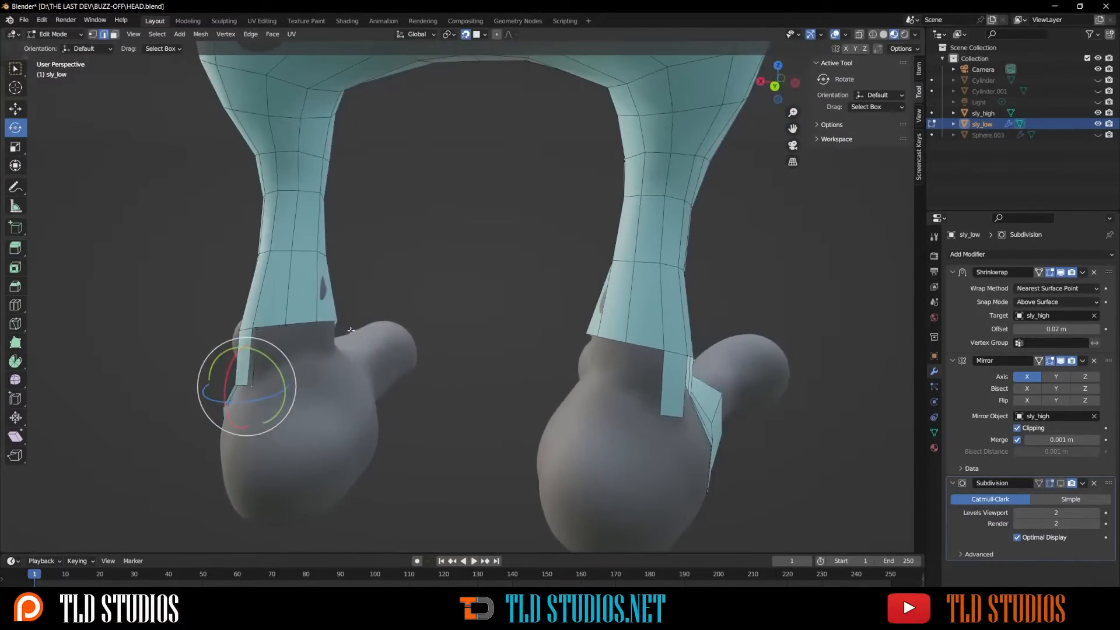
Step: Extrude further one-face strips down from the back and inner side edges of the ankle opening
left_click(300, 324)
middle_click_drag(304, 386, 337, 273)
left_click(264, 237)
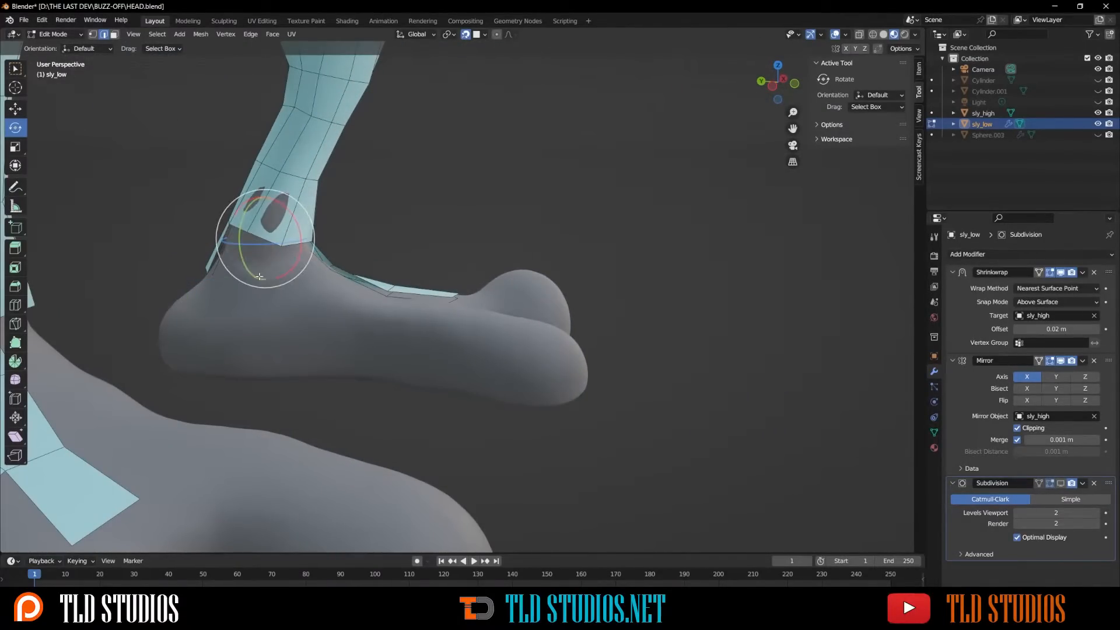
right_click(258, 283, "ctrl")
middle_click_drag(300, 278, 216, 282)
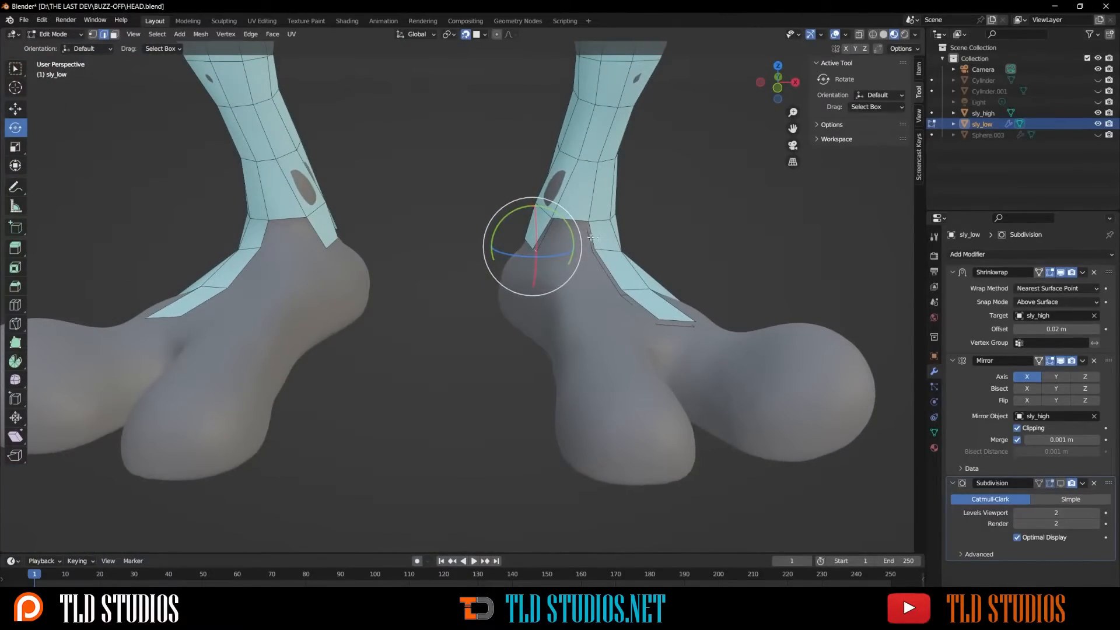
left_click(577, 224)
left_click(543, 241, "shift")
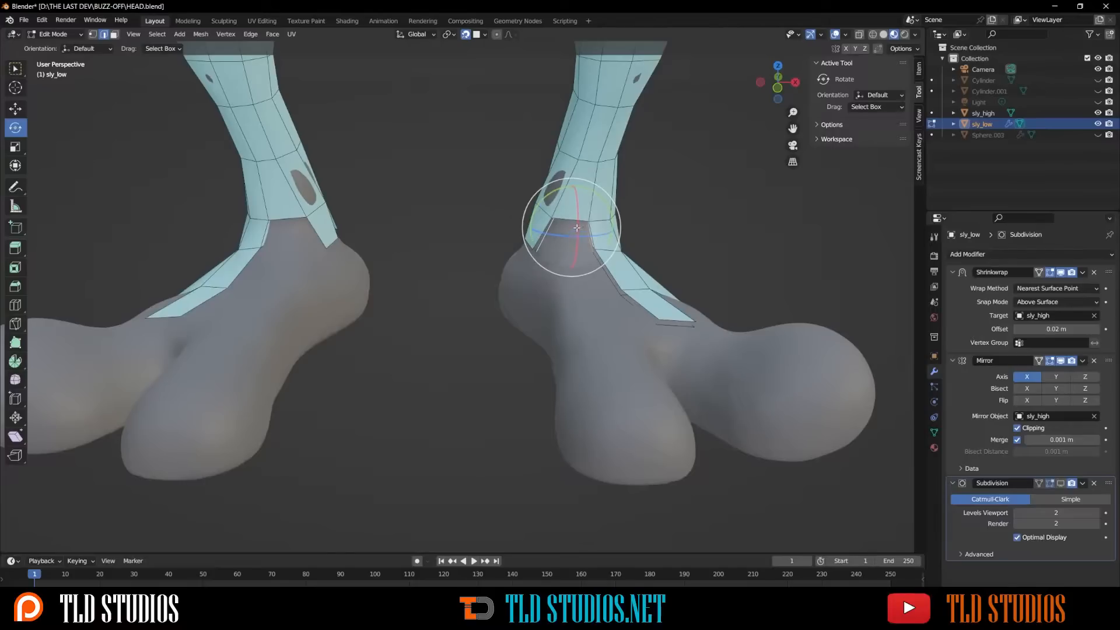
key("f")
key("ctrl+z")
Step: Fill the gap at the front of the ankle between the inner side strip and the top-of-foot strip
left_click(586, 236)
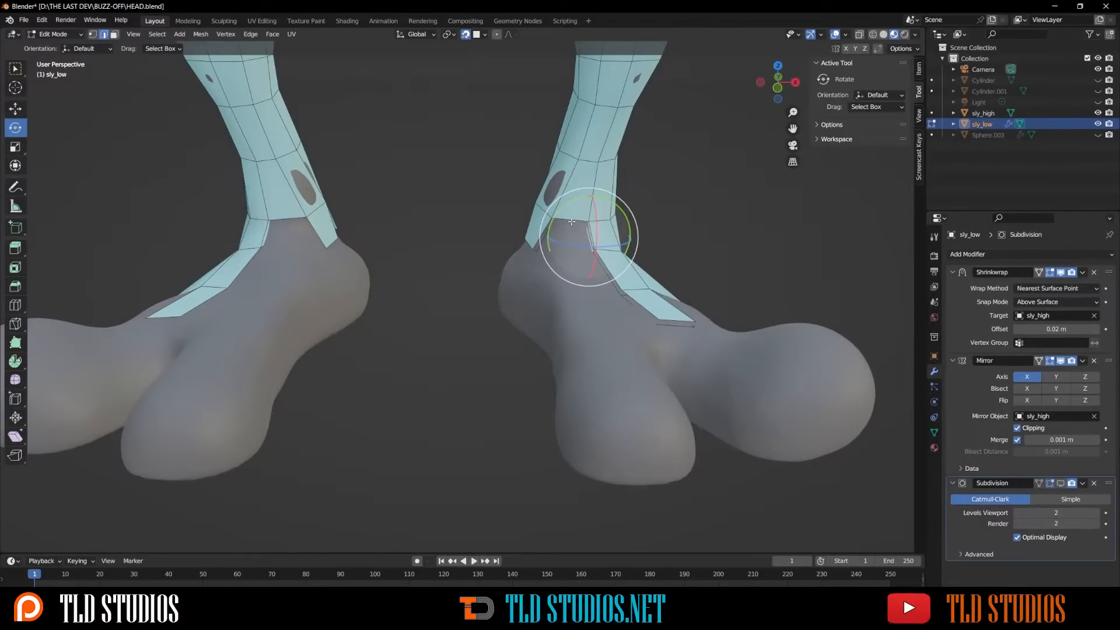
left_click(571, 222)
left_click(543, 236)
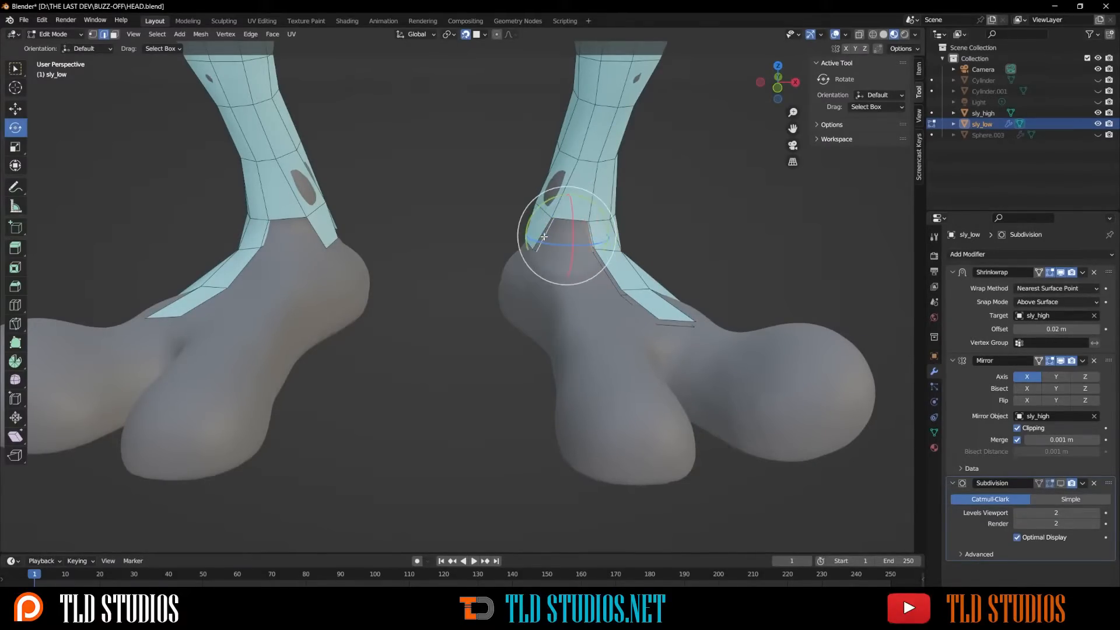
key("f")
Step: Fill the gap between the inner side strip and the adjacent rear strip below the ankle
middle_click_drag(565, 257, 532, 290)
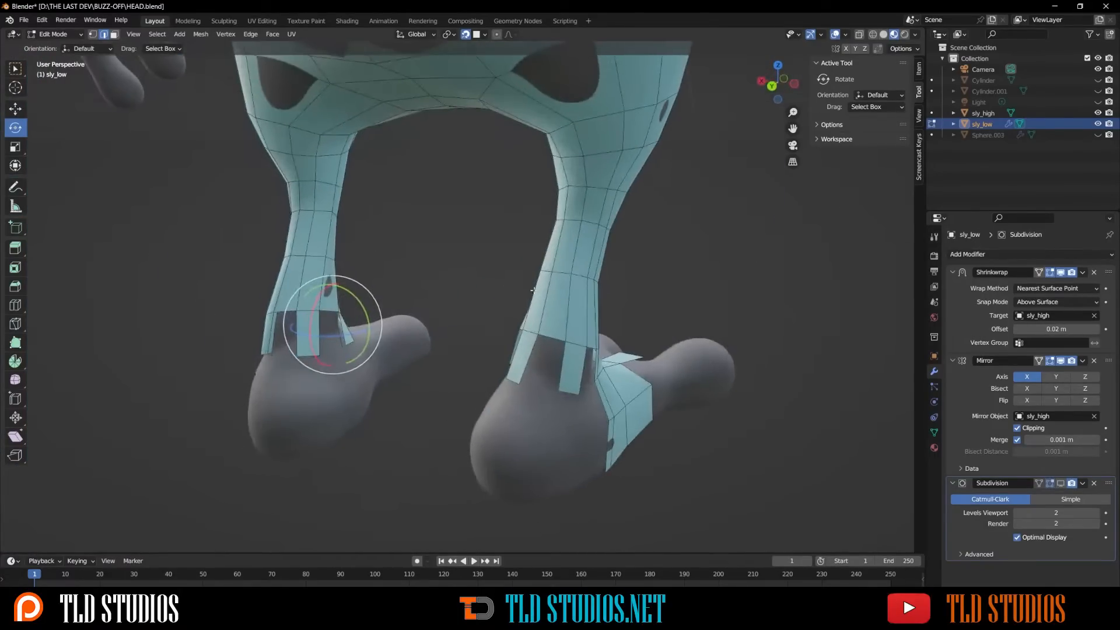
left_click(343, 327)
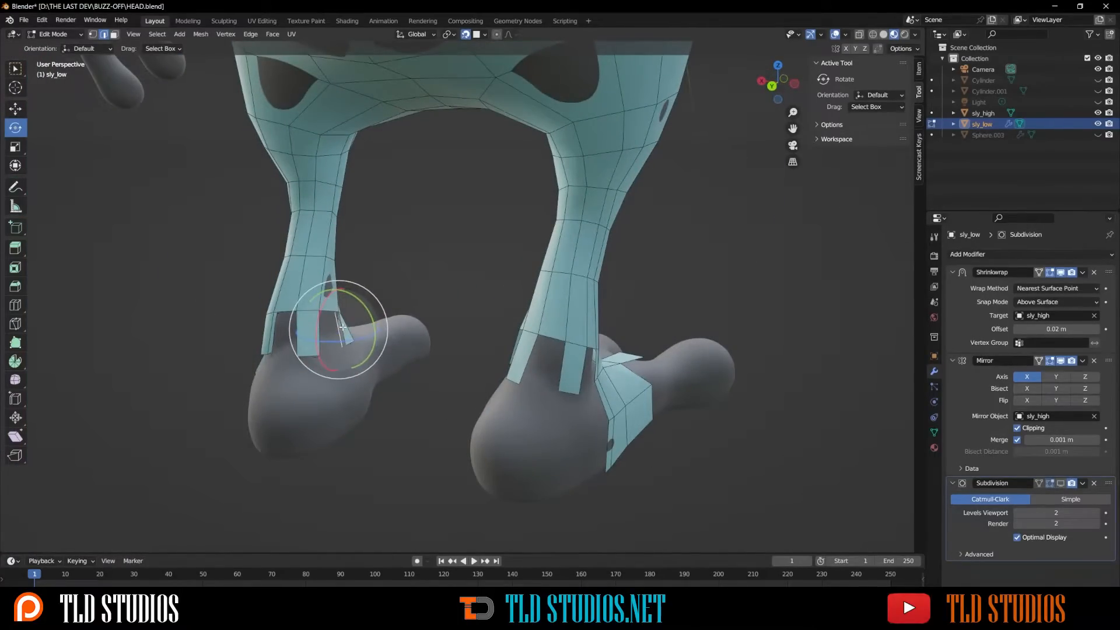
key("KP_Decimal")
scroll(361, 282, "down", 4)
middle_click_drag(429, 298, 412, 238)
scroll(355, 273, "up", 2)
left_click(409, 240, "shift")
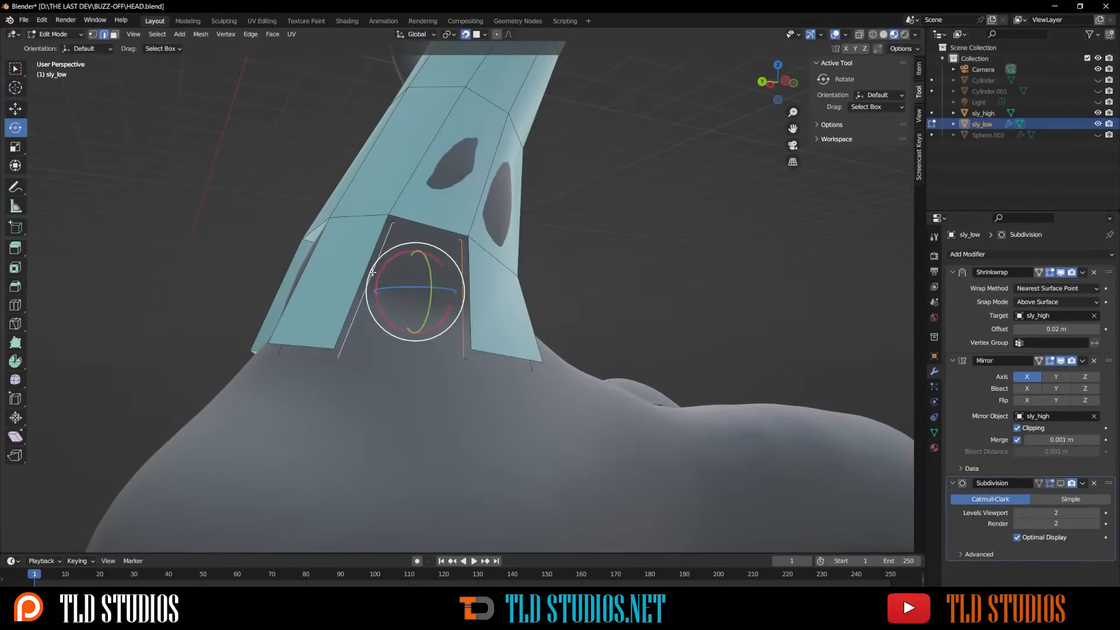
left_click(372, 273, "shift")
Step: Fill the gap between the two strips at the back of the ankle above the heel
middle_click_drag(372, 272, 435, 291)
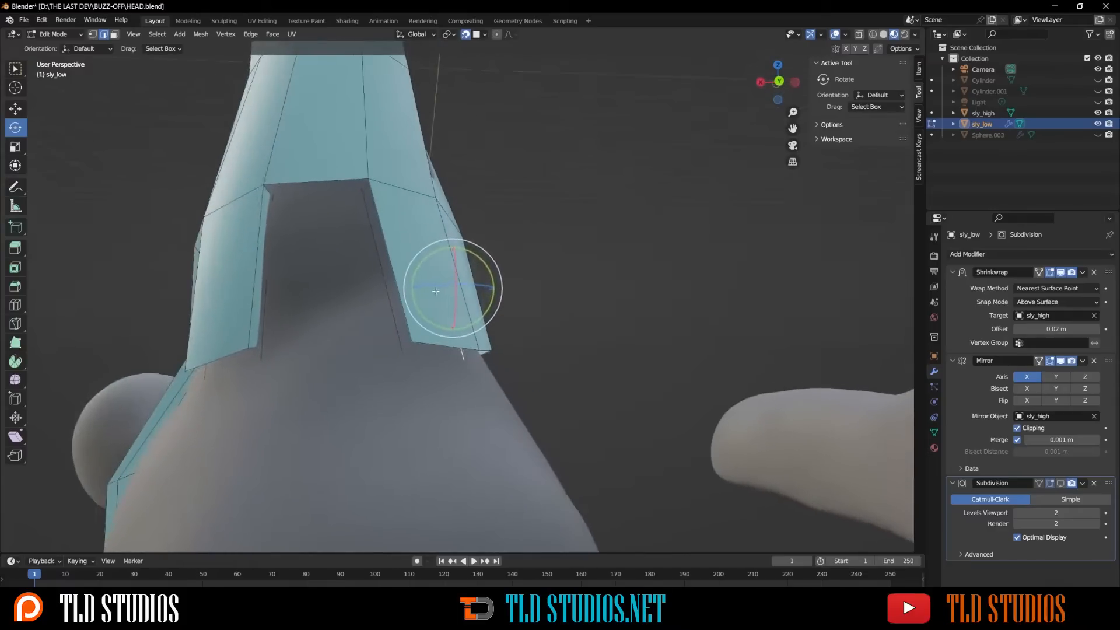
left_click(382, 289, "shift")
left_click(313, 193, "shift")
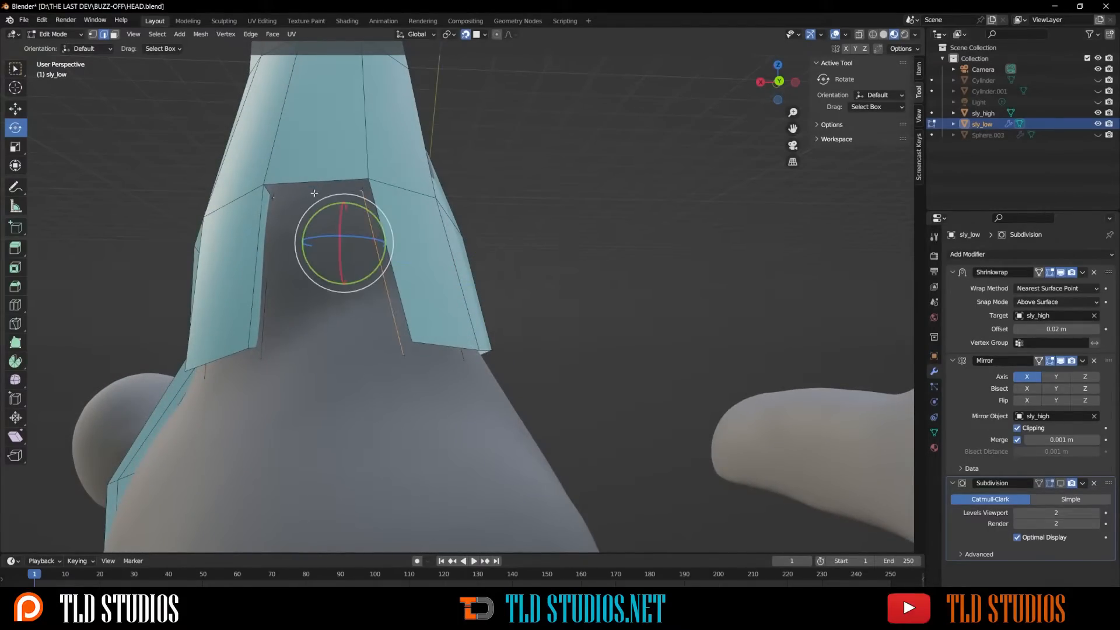
left_click(270, 241, "shift")
key("f")
scroll(271, 240, "down", 5)
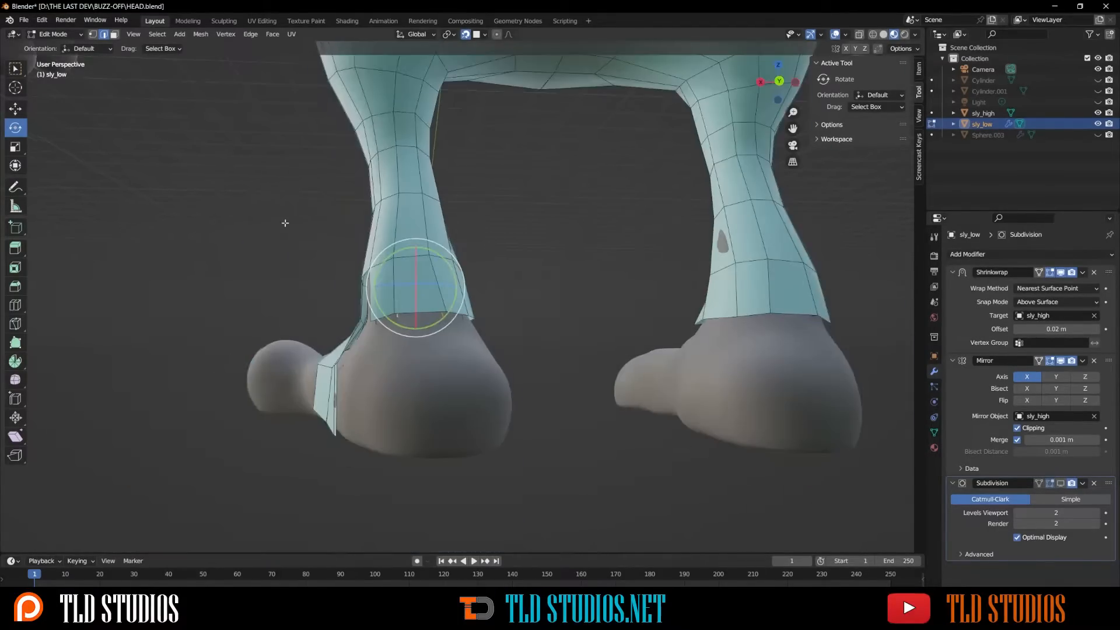
Step: Fill the remaining gap between the rear ankle faces and the outer side panel of the foot
middle_click_drag(271, 240, 408, 292)
scroll(472, 320, "up", 3)
mouse_move(472, 320)
left_mouse_down()
mouse_move(457, 291)
mouse_move(437, 304)
left_mouse_up()
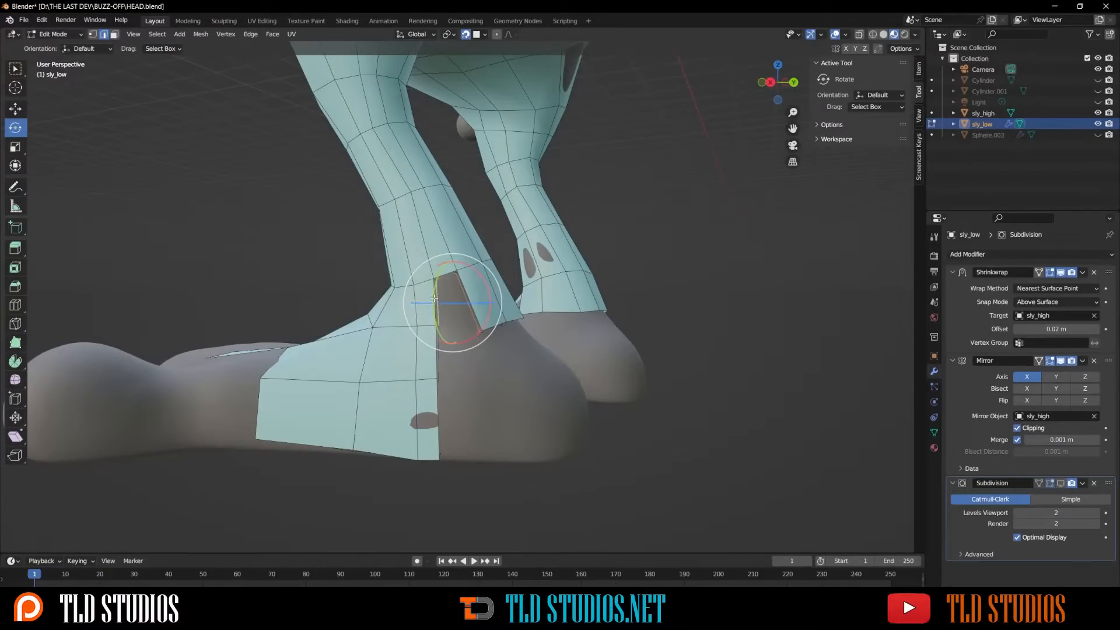
key("f")
scroll(444, 345, "down", 4)
middle_click_drag(444, 348, 480, 365)
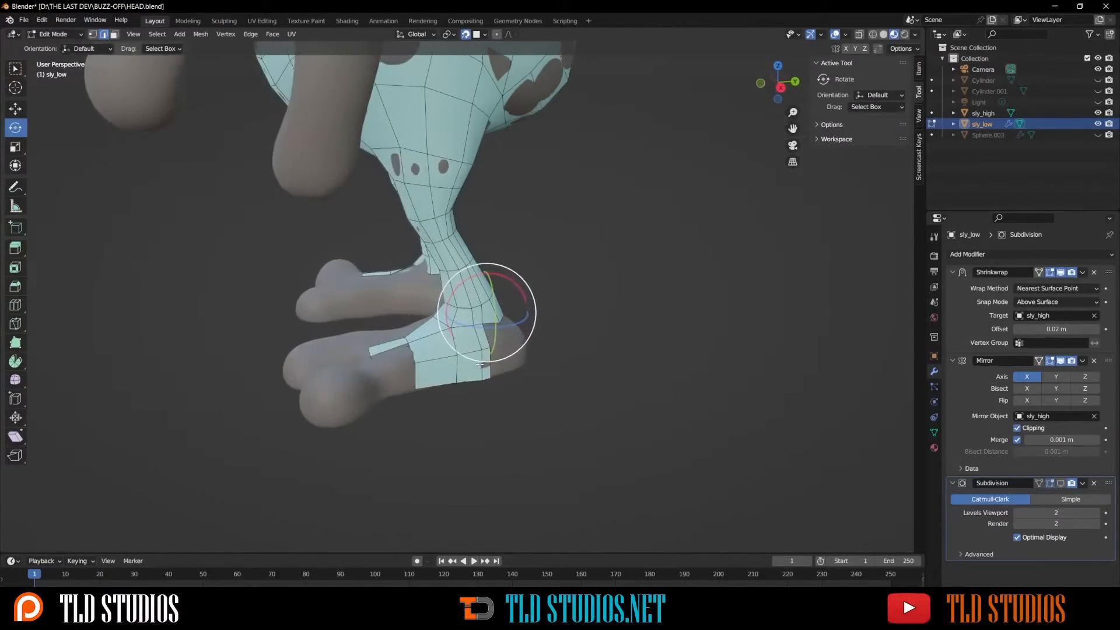
scroll(369, 405, "up", 3)
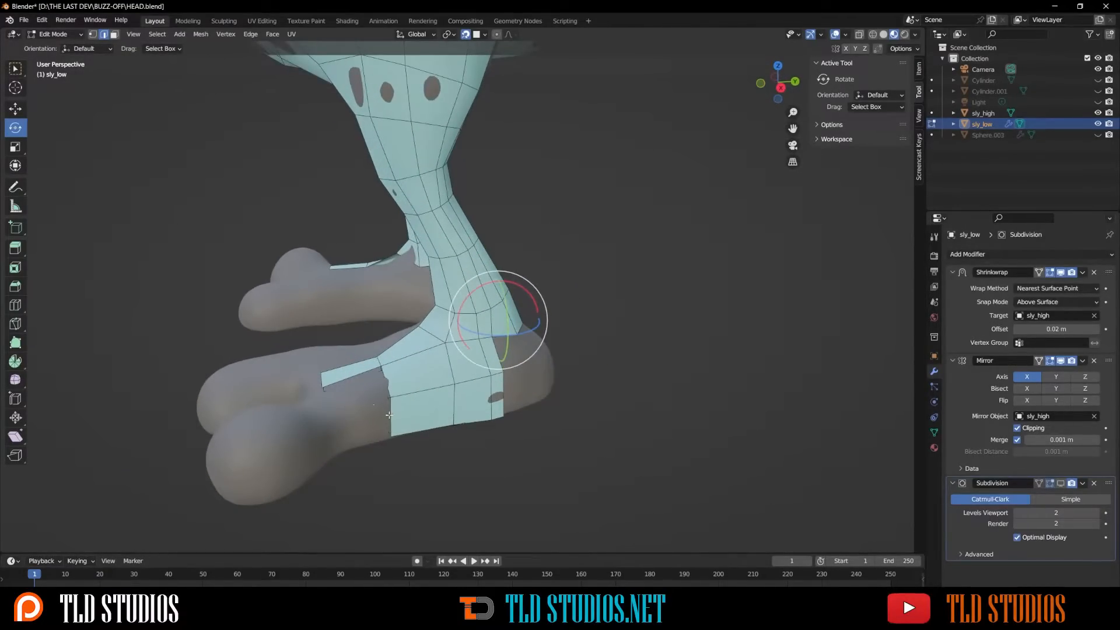
left_click(389, 415)
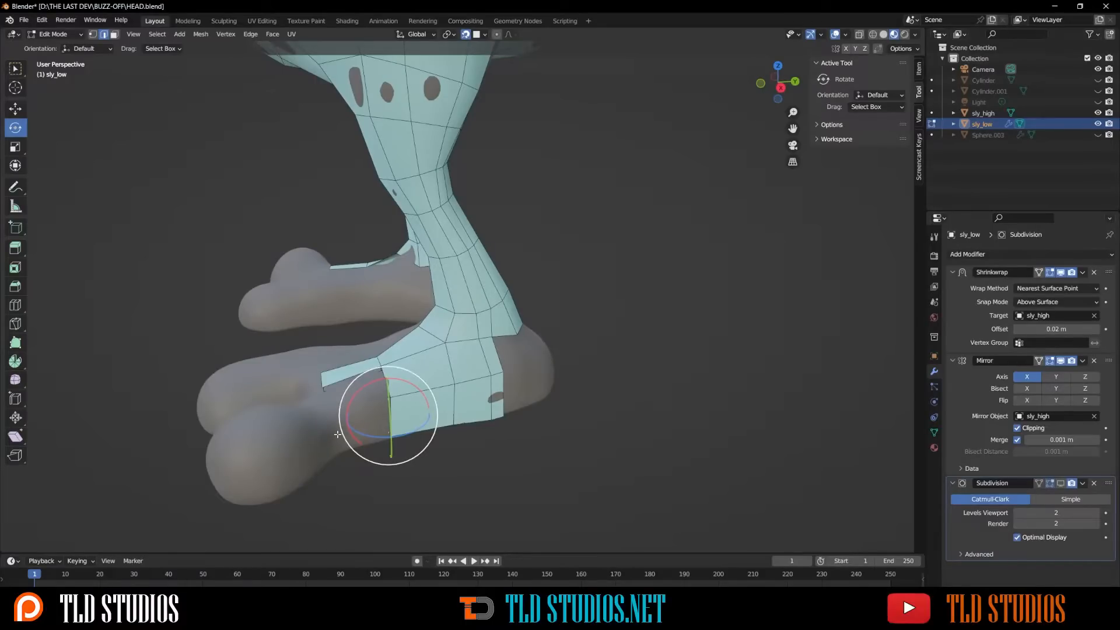
Step: Move the two border vertices on the inner side of the ankle down to even out the jagged lower edge
middle_click_drag(338, 434, 457, 404)
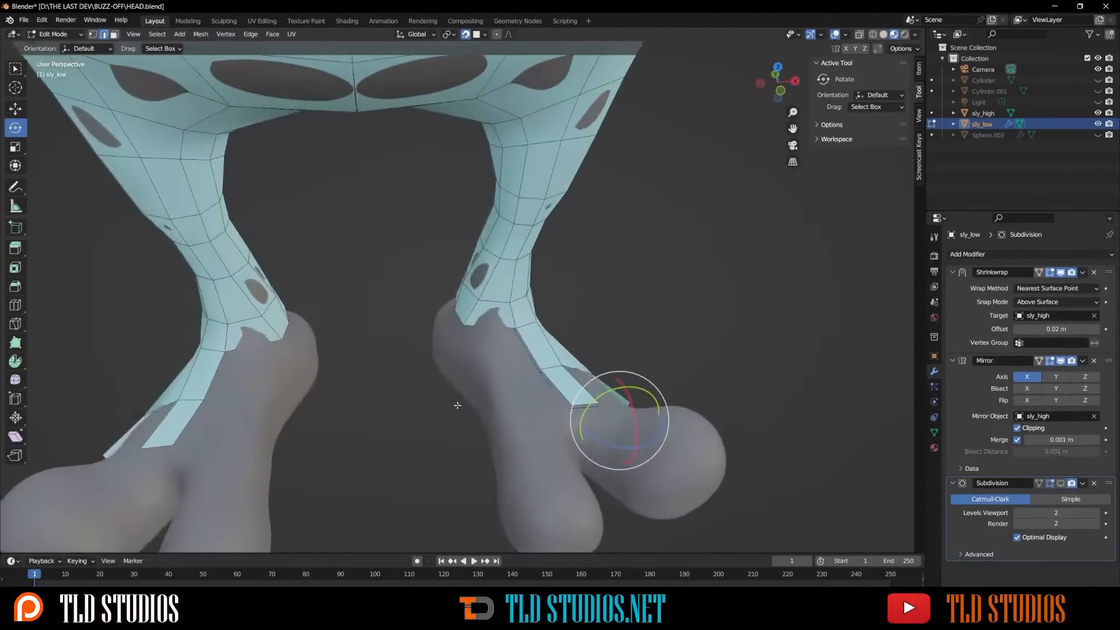
left_click(470, 326)
key("g")
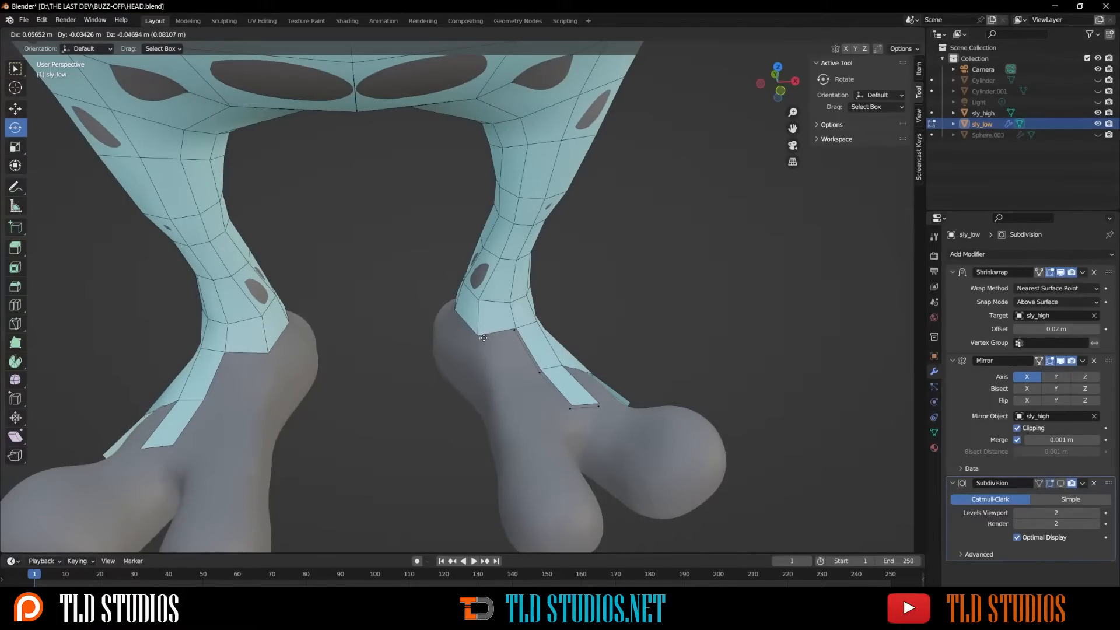
left_click(476, 336)
middle_click_drag(477, 336, 473, 332)
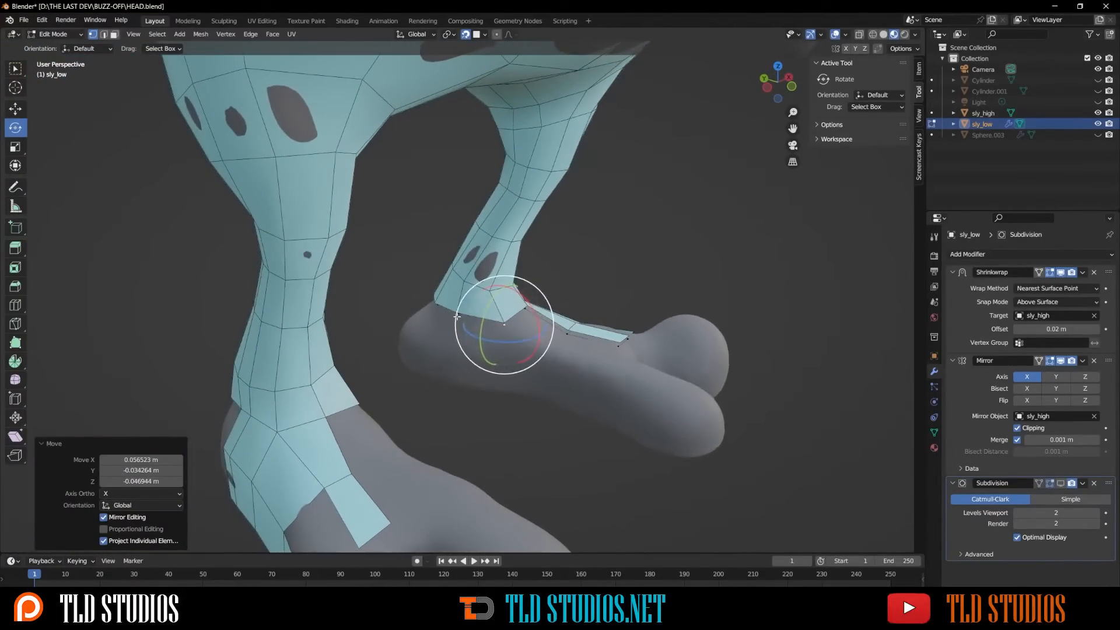
key("g")
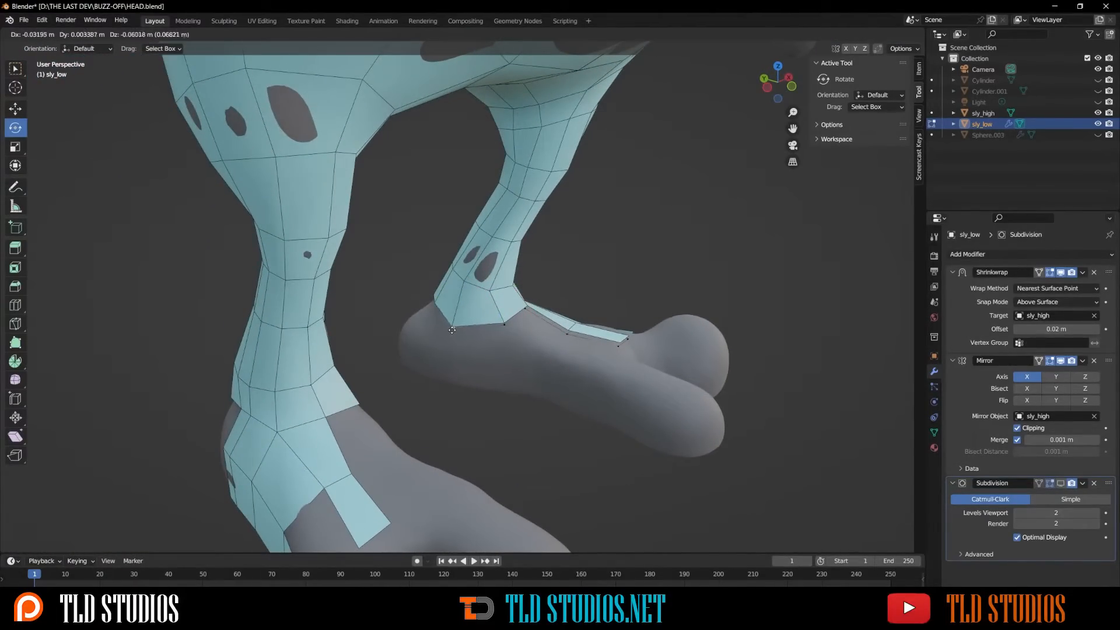
left_click(452, 326)
Step: Reposition the border vertices at the back of the ankle lower over the heel to smooth the edge
middle_click_drag(452, 326, 496, 339)
key("g")
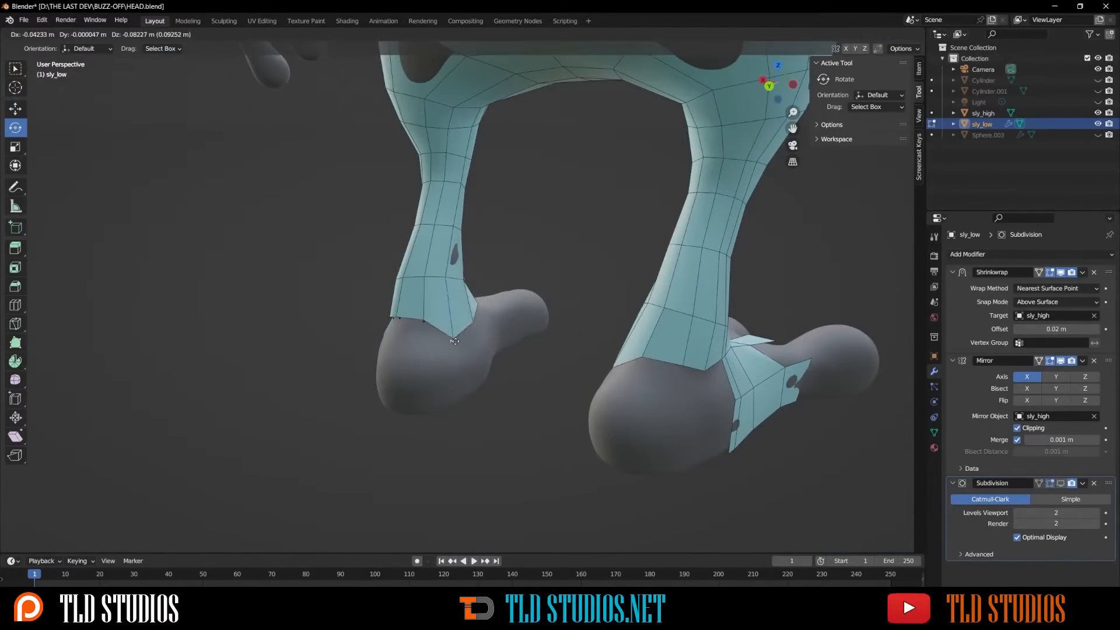
left_click(430, 323)
key("g")
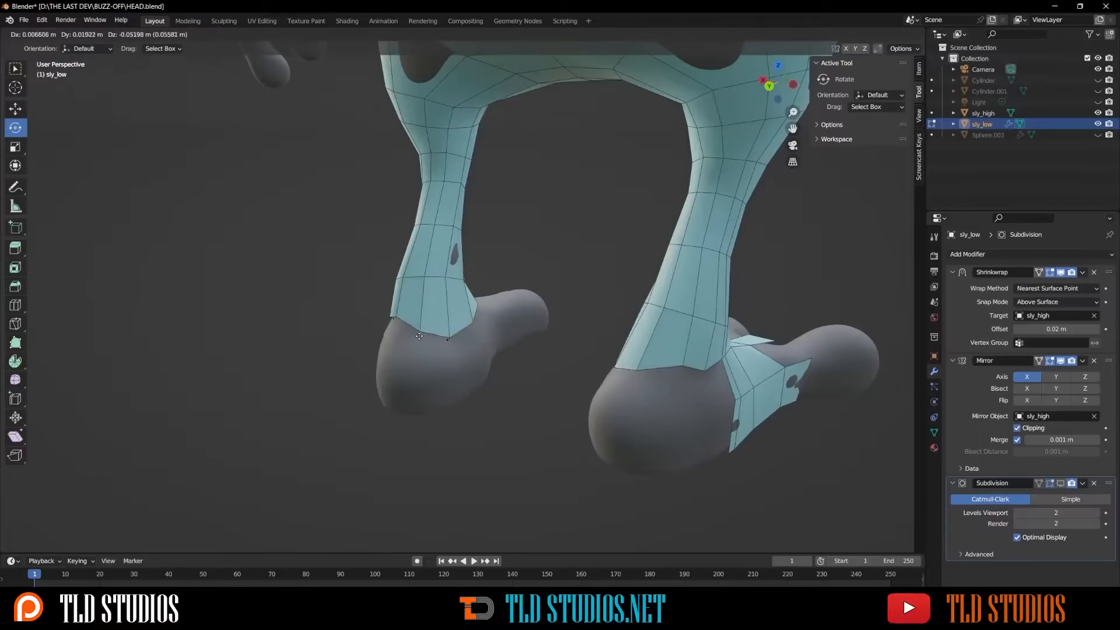
left_click(419, 337)
mouse_move(419, 336)
middle_mouse_down()
mouse_move(464, 343)
mouse_move(419, 345)
middle_mouse_up()
Step: Adjust the border vertices on the outer rear of the ankle, raising the lowest one to straighten the edge
key("g")
left_click(451, 348)
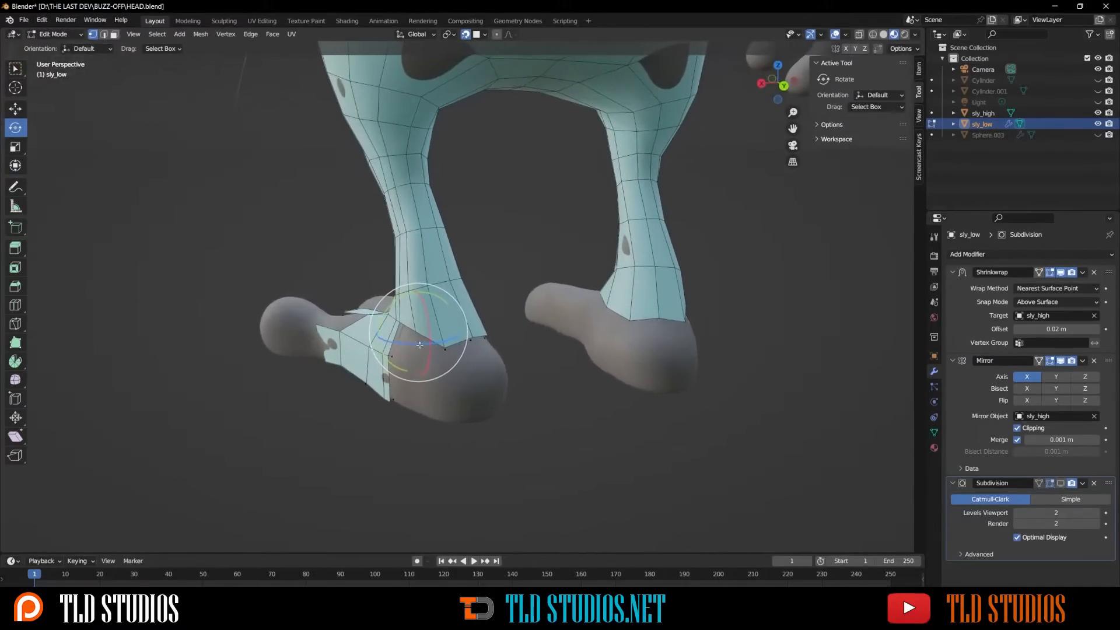
key("g")
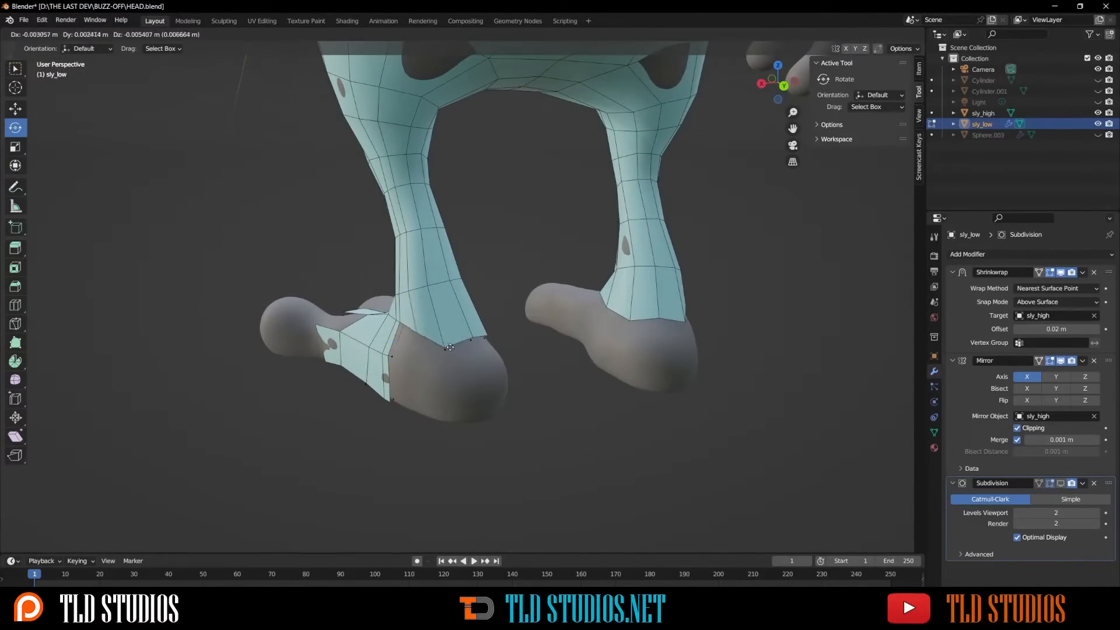
left_click(448, 344)
key("g")
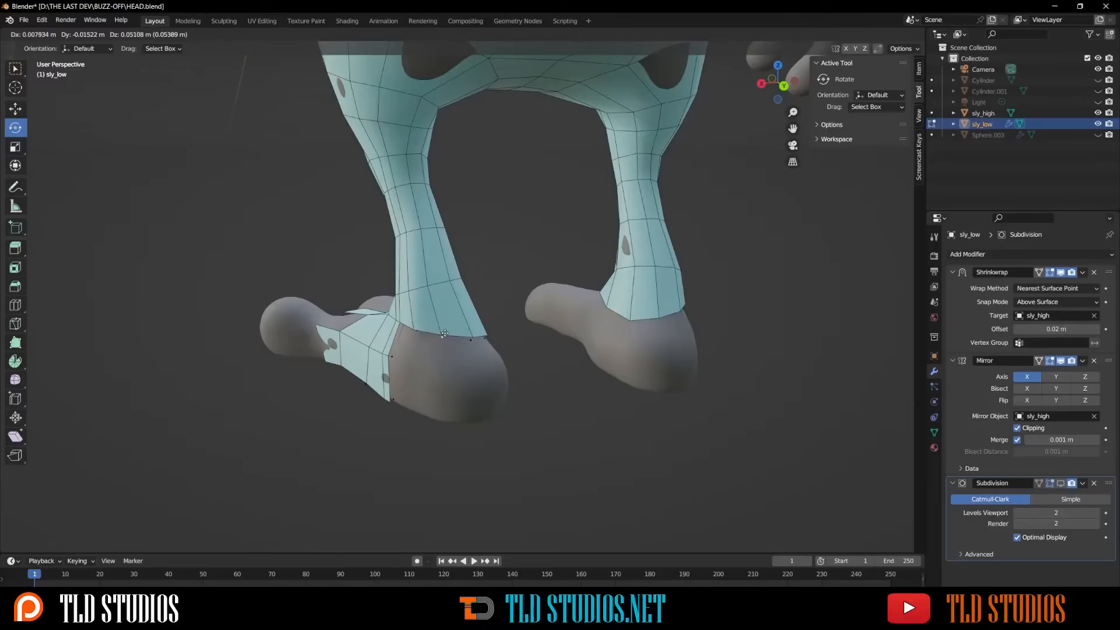
left_click(423, 350)
middle_click_drag(423, 350, 457, 337)
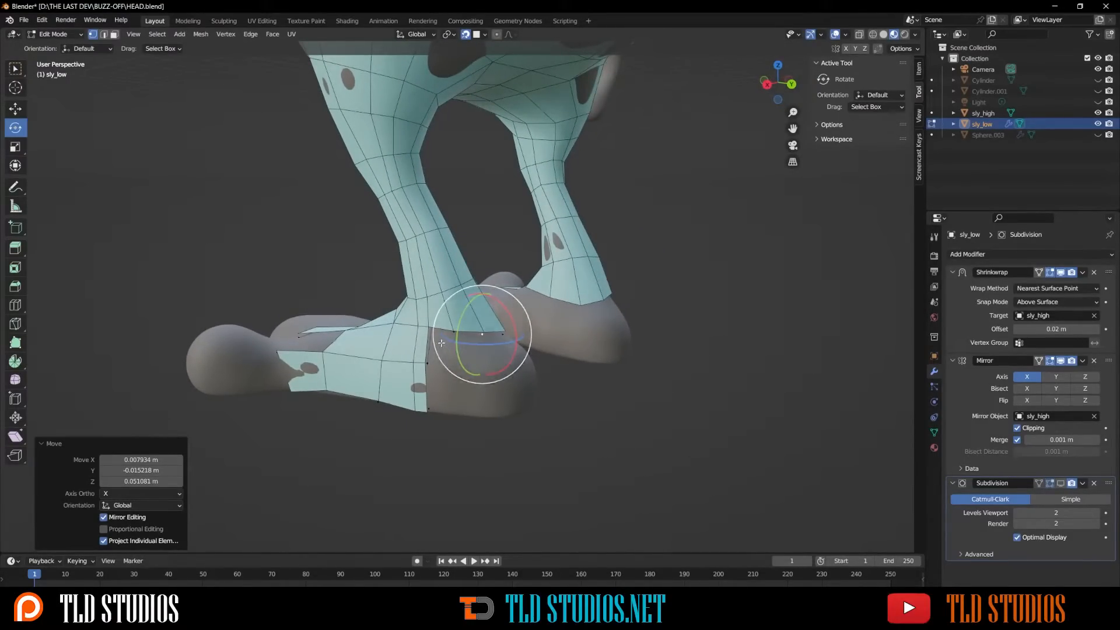
Step: Extrude one face down from the outer rear ankle border and another down the back of the heel
key("alt+a")
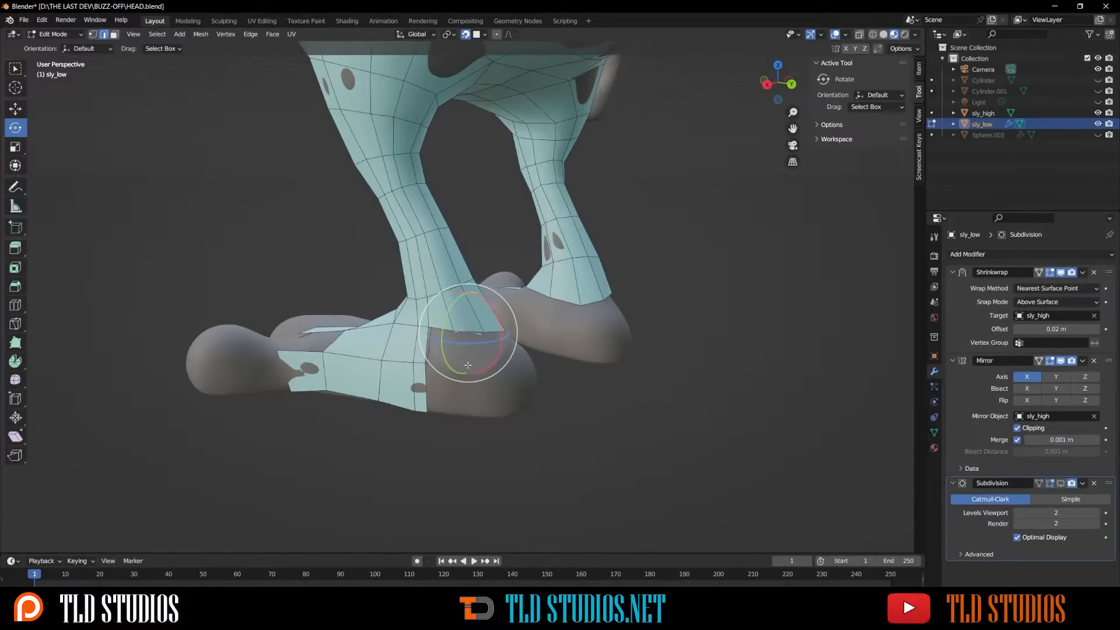
middle_click_drag(460, 425, 386, 351)
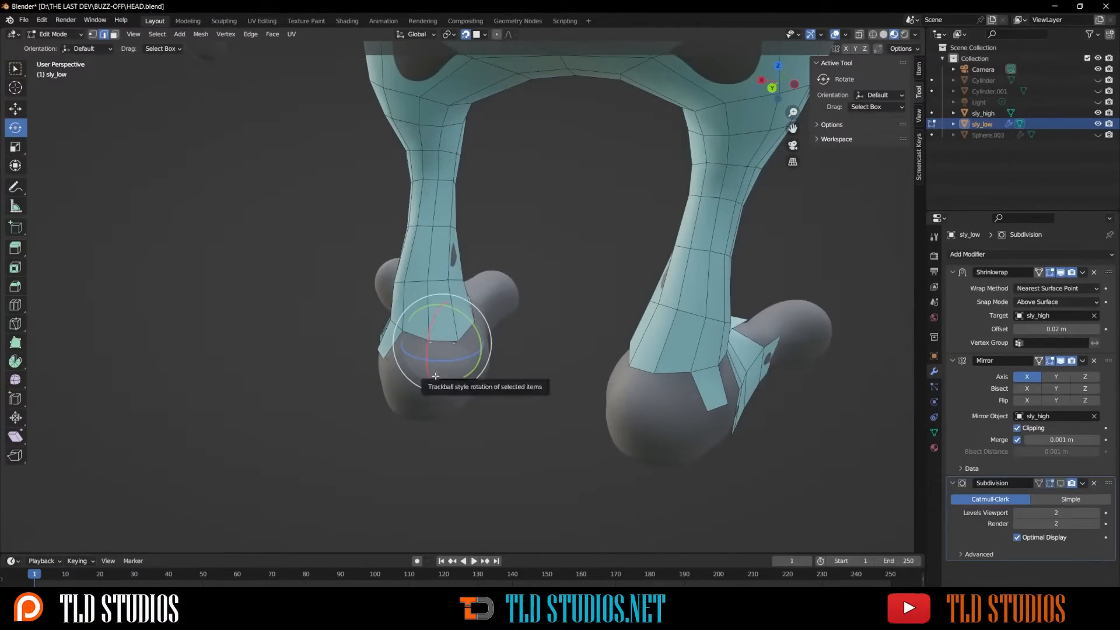
left_click(442, 371)
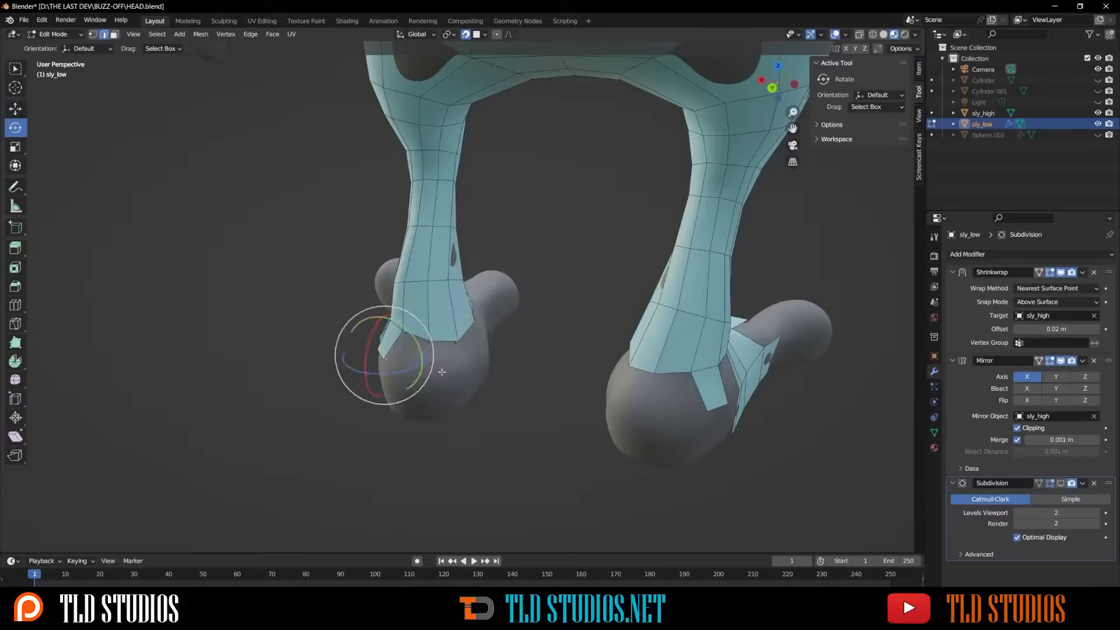
left_click(442, 344)
right_click(441, 380, "ctrl")
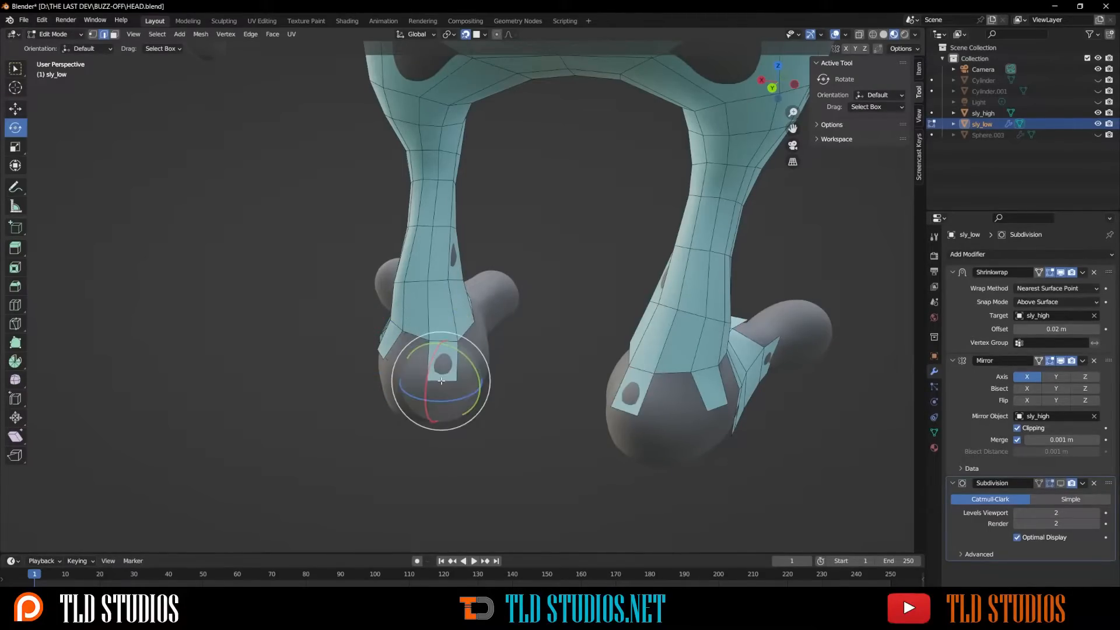
middle_click_drag(450, 362, 470, 323)
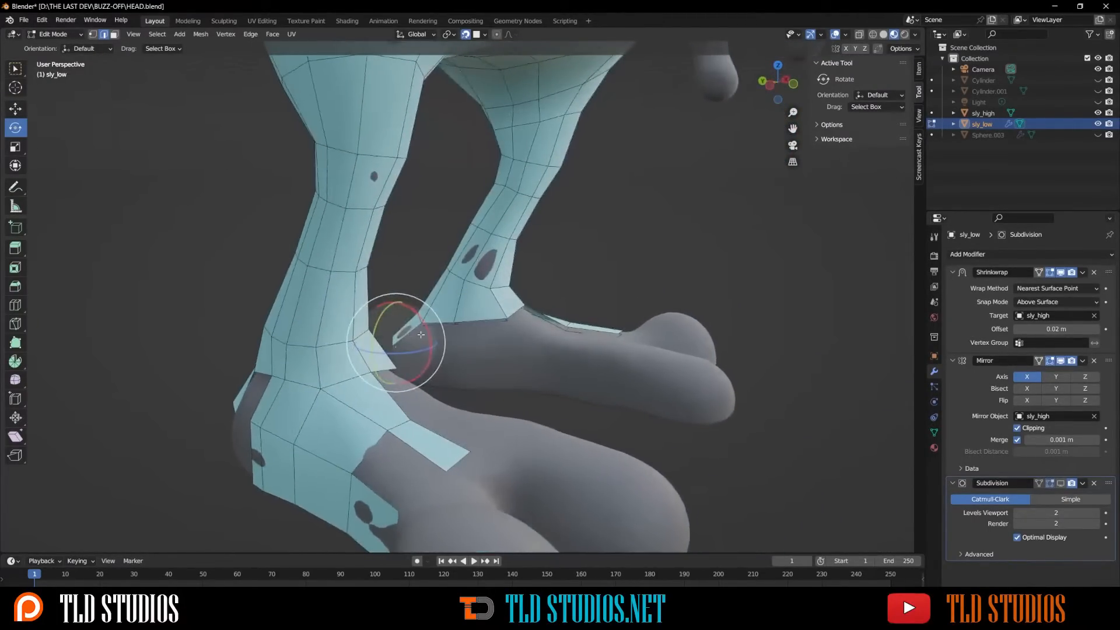
Step: Extrude a face down from the inner ankle border and shift its two lower corners forward along the foot
right_click(471, 352, "ctrl")
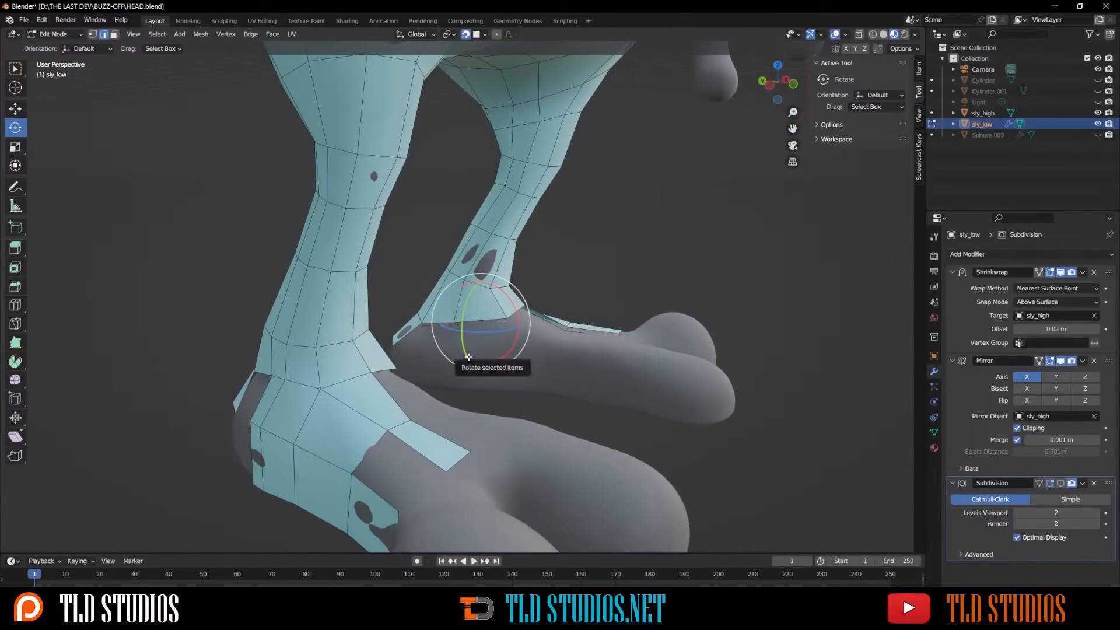
mouse_move(471, 354)
middle_mouse_down()
mouse_move(430, 359)
mouse_move(489, 353)
middle_mouse_up()
key("1")
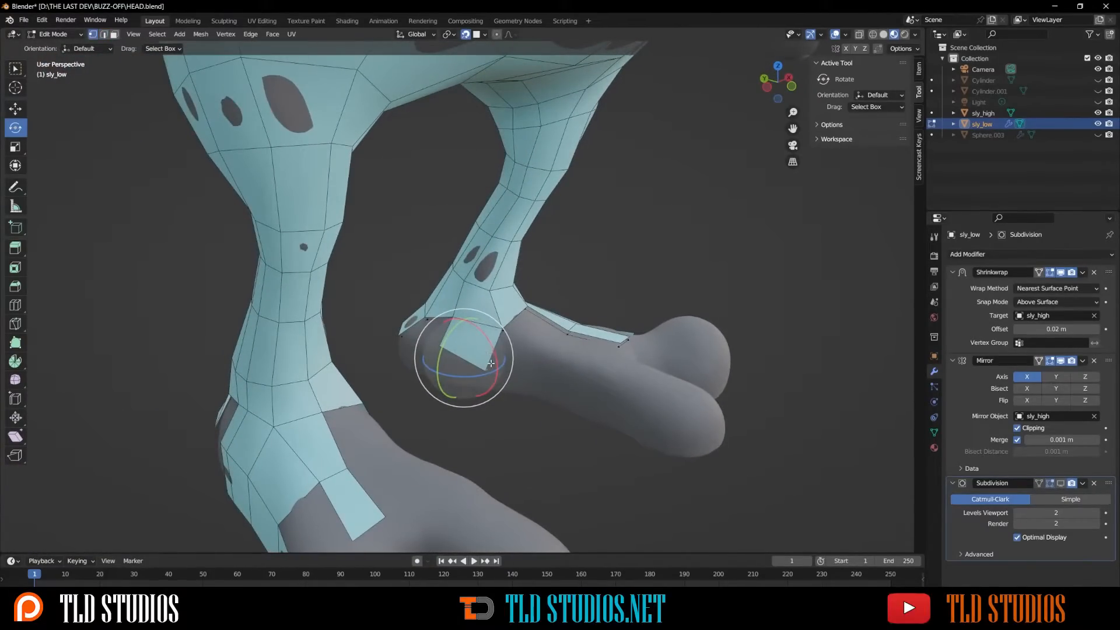
key("g")
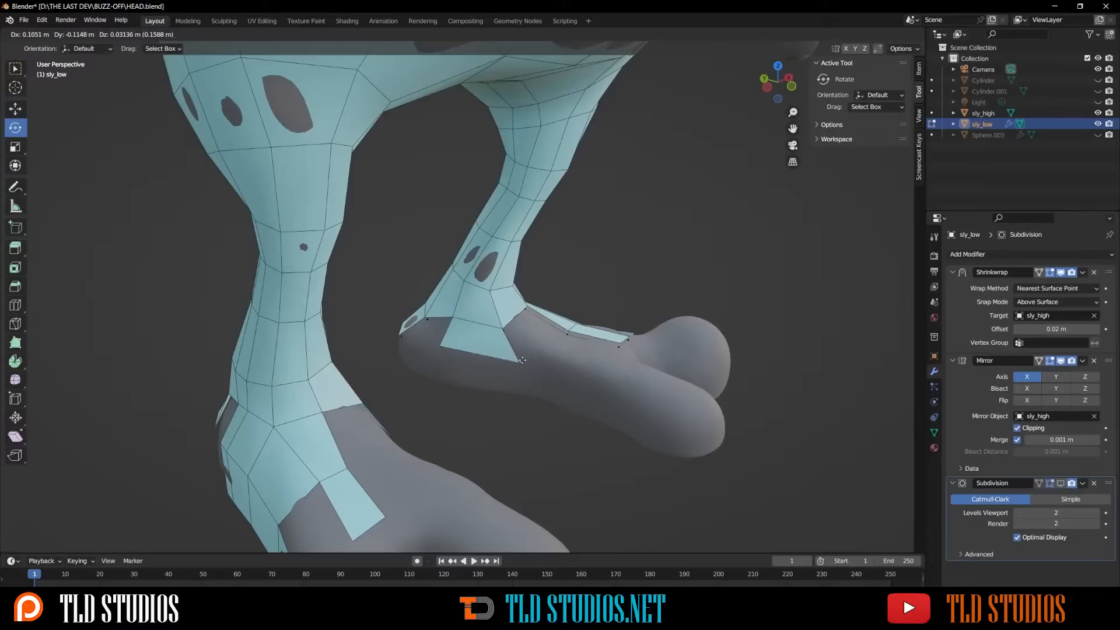
left_click(522, 350)
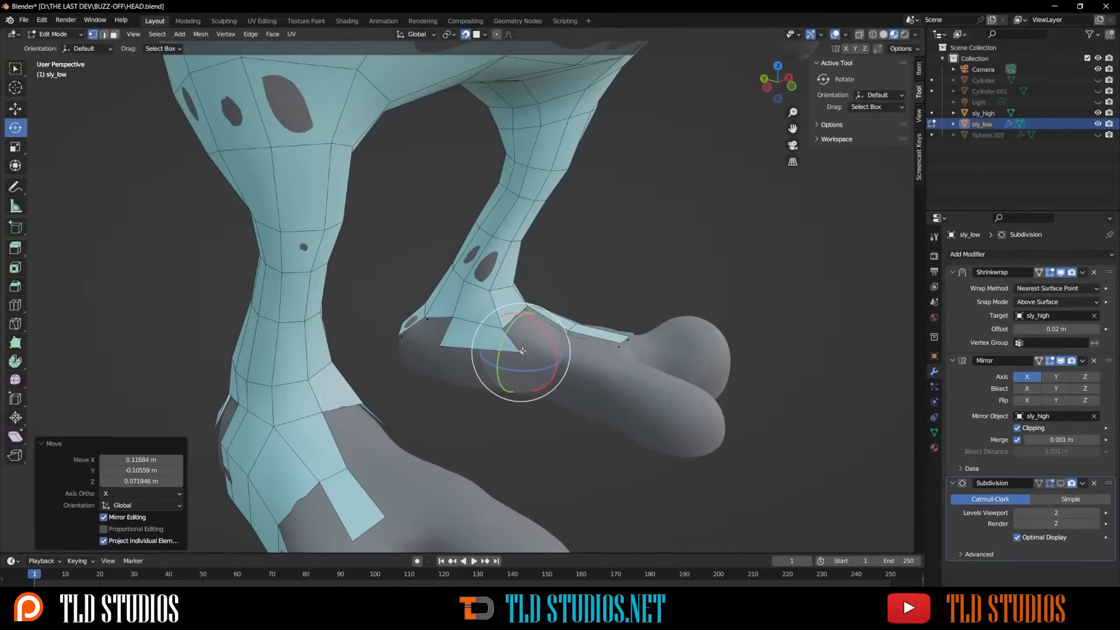
left_click(443, 347)
key("g")
left_click(448, 348)
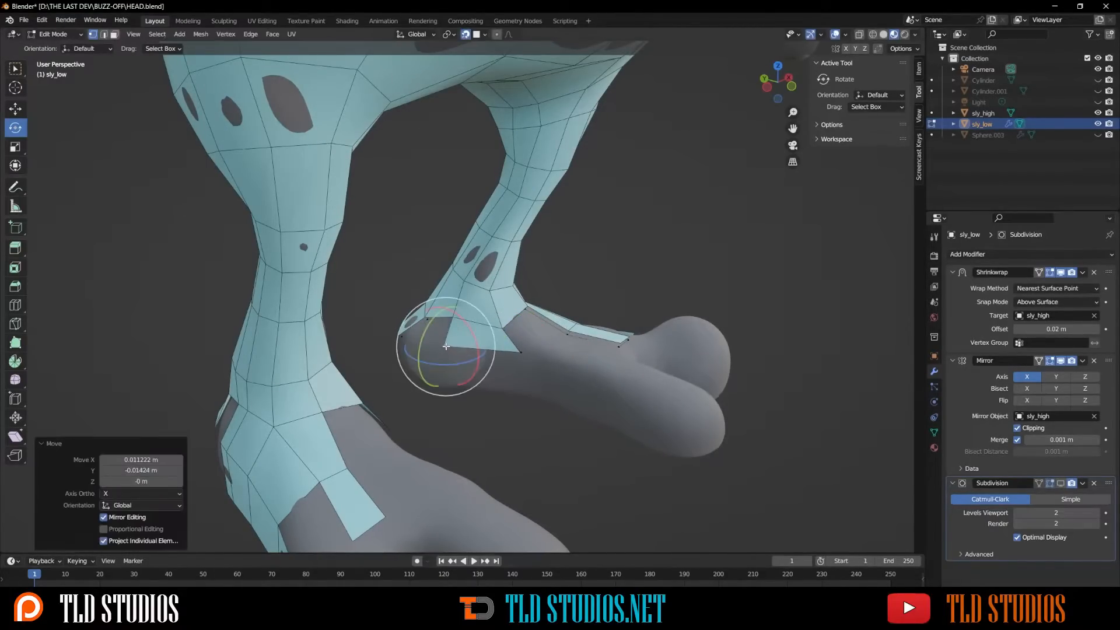
Step: Move the inner lower corner of the face at the back of the heel to follow the heel's curve
middle_click_drag(448, 347, 438, 370)
left_click(419, 372)
key("g")
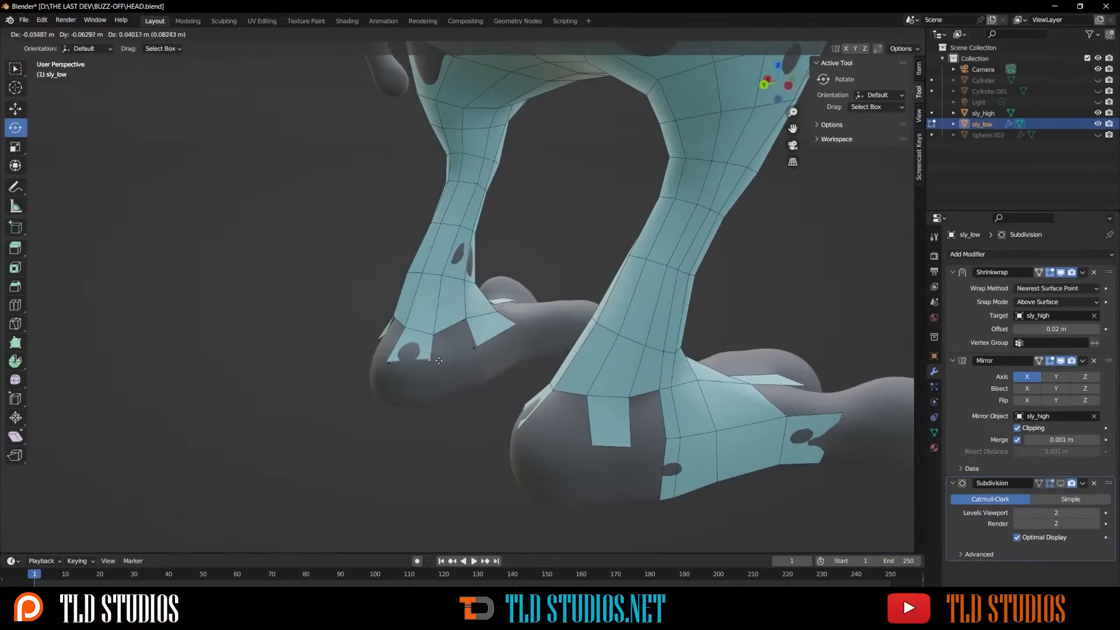
left_click(441, 364)
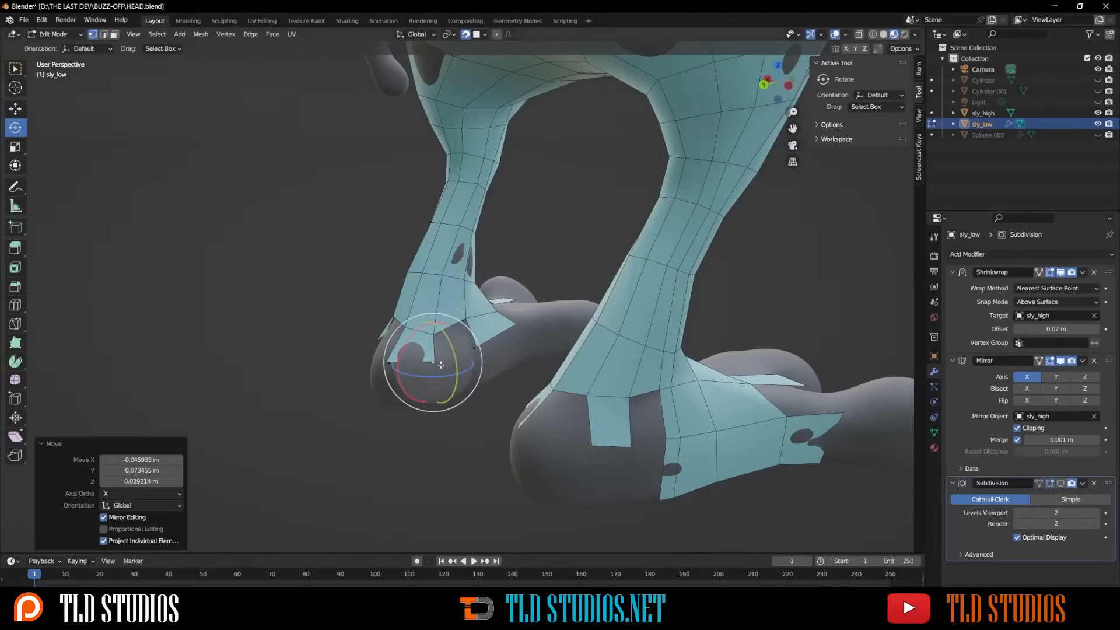
Step: Reposition the two lower corners of the outer rear face farther back around the heel
middle_click_drag(416, 373, 490, 373)
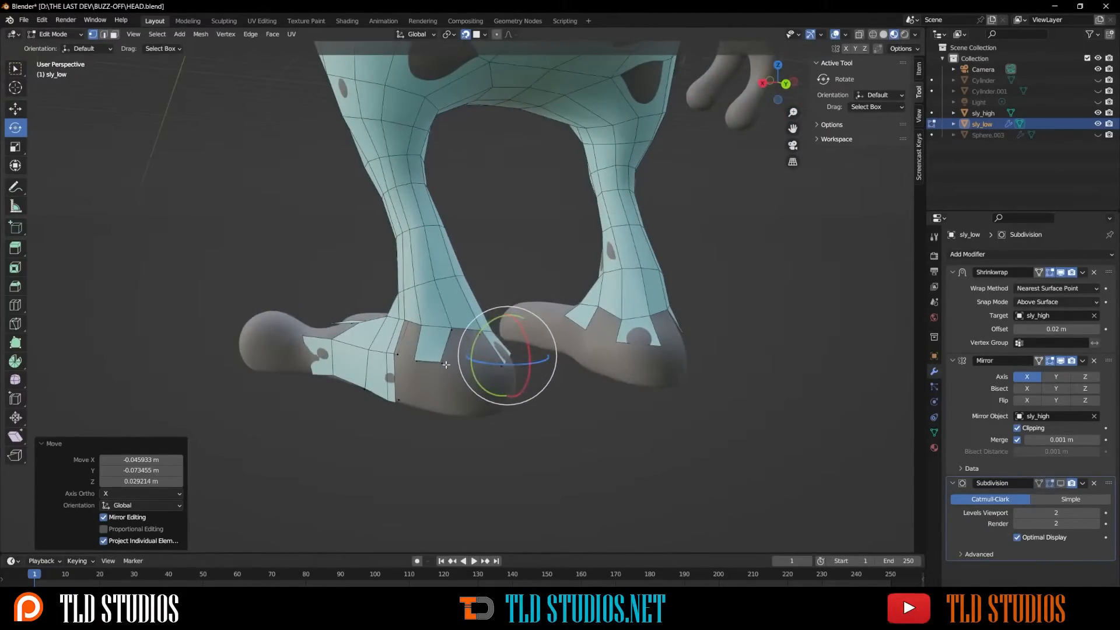
key("g")
left_click(465, 371)
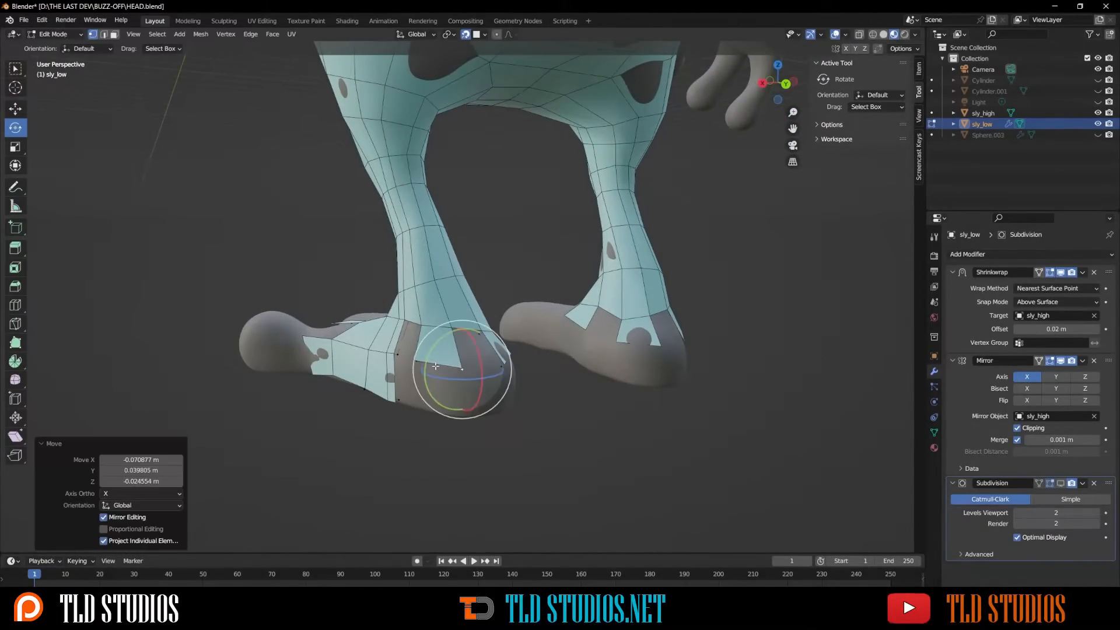
middle_click_drag(465, 370, 508, 368)
left_click(471, 362)
key("g")
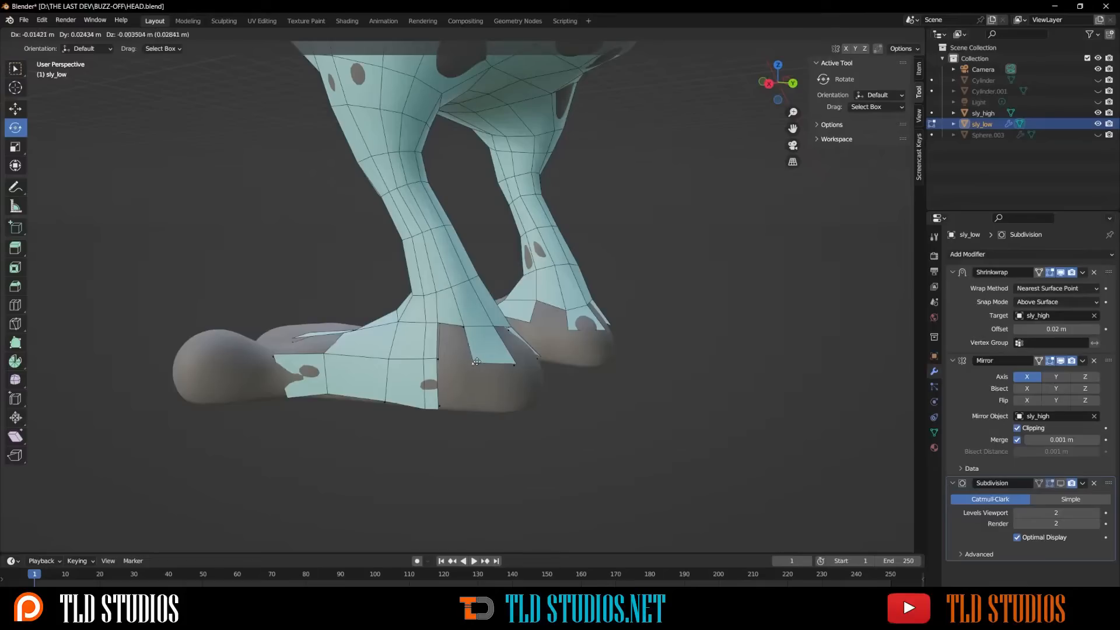
left_click(476, 361)
Step: Fill the gaps on the outer heel between the side panel, the outer rear face and the back-of-heel face
left_click(471, 352)
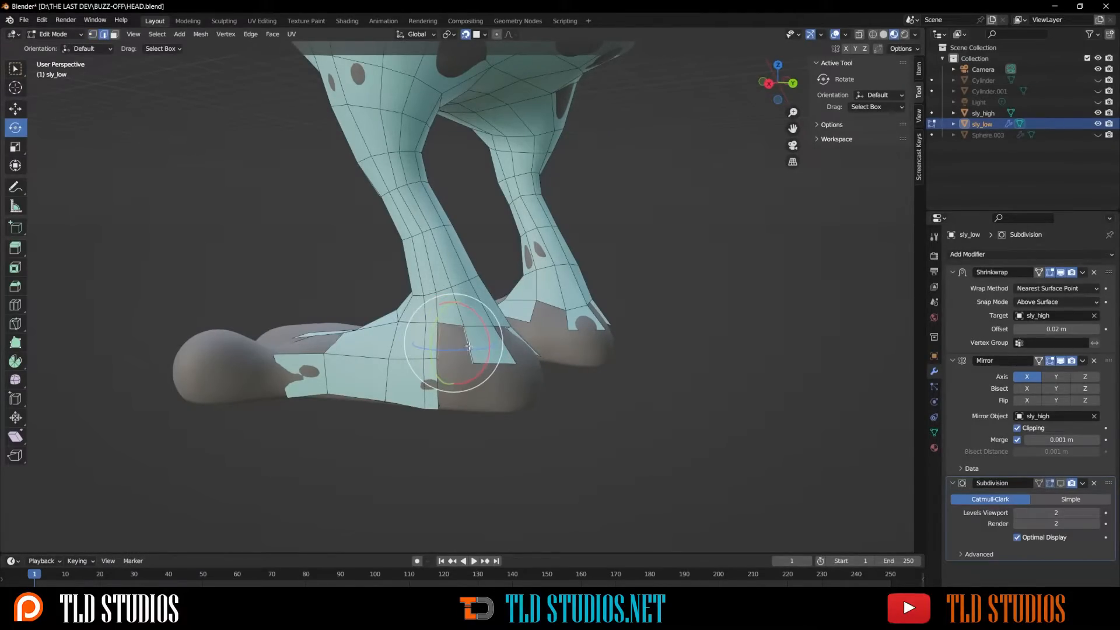
middle_click_drag(469, 346, 431, 353)
left_click(442, 360)
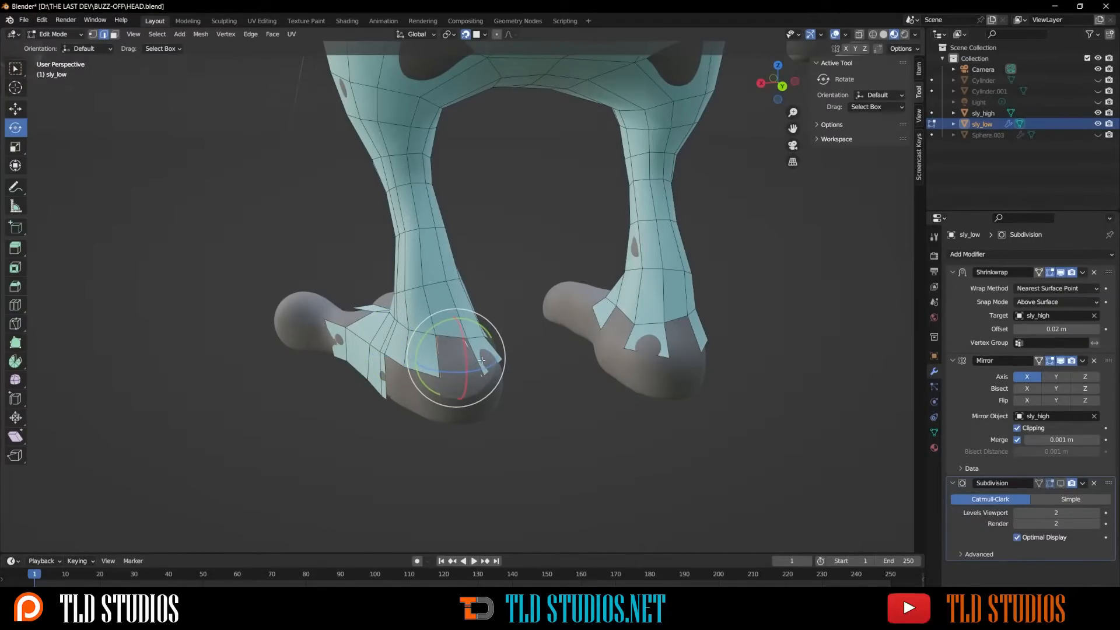
middle_click_drag(481, 359, 426, 345)
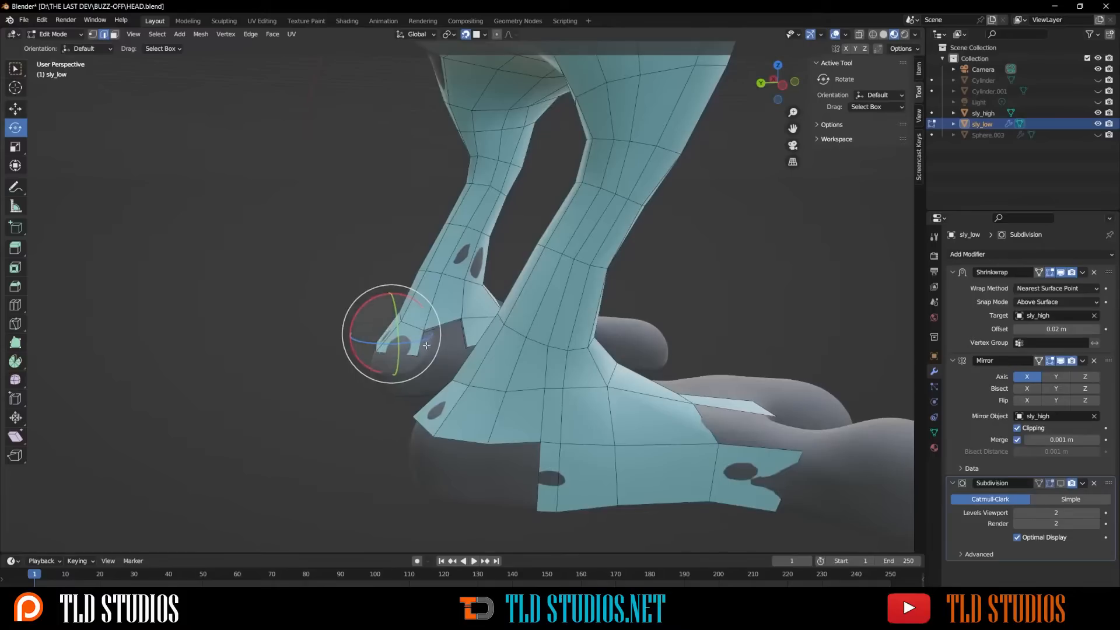
Step: Try to fill the inner gap between the back-of-heel face and the inner ankle strip, then undo it
left_click(426, 345)
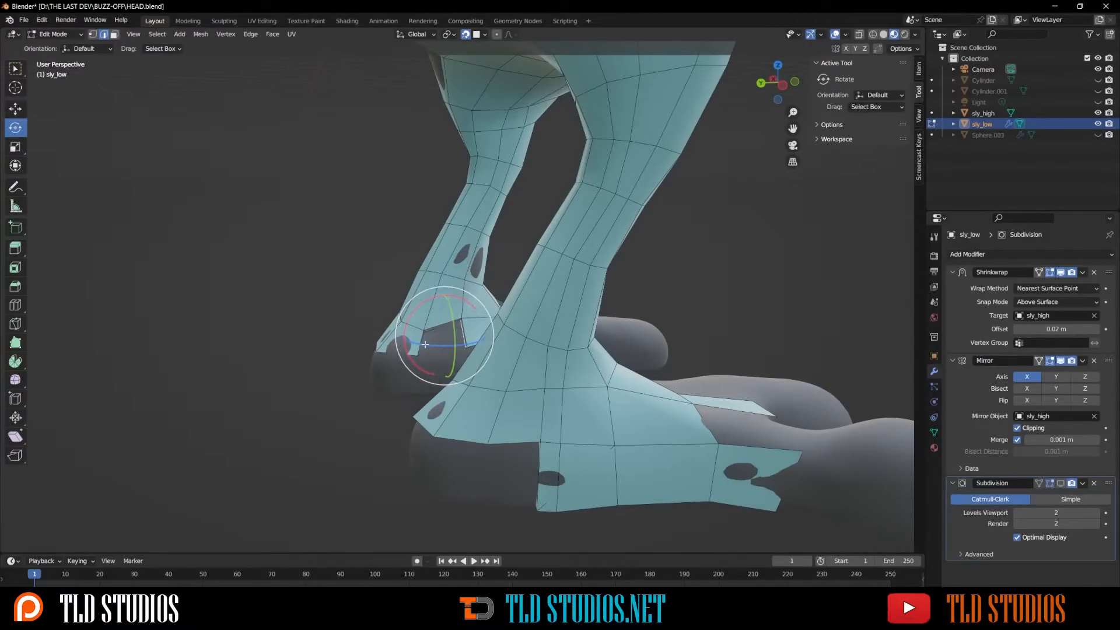
middle_click_drag(425, 345, 450, 299)
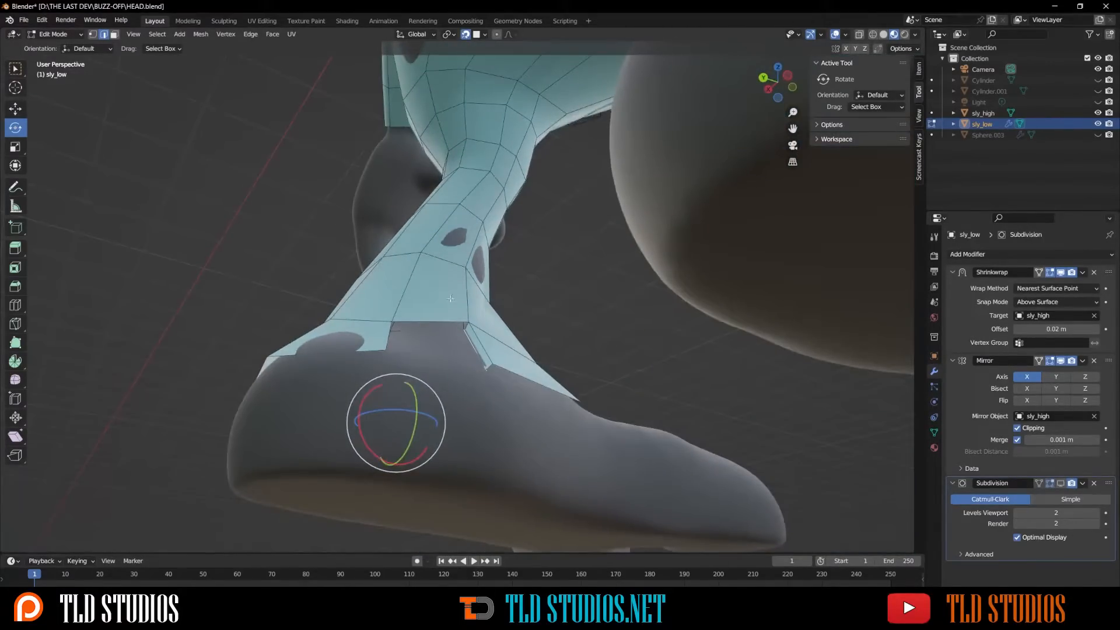
left_click(468, 341)
left_click(390, 345, "shift")
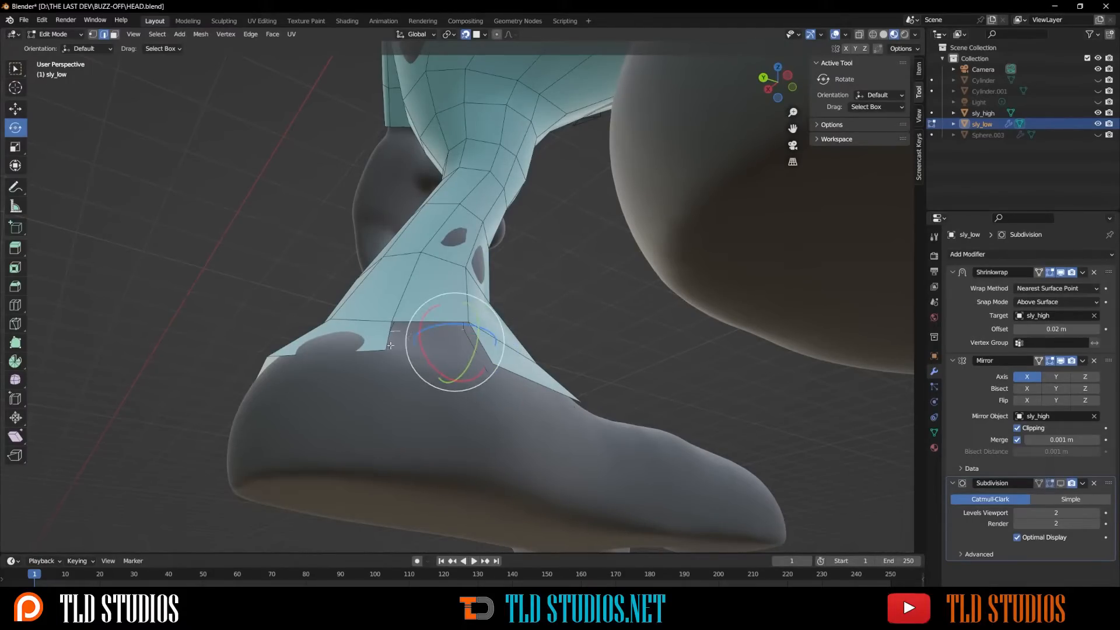
left_click(387, 344, "shift")
key("f")
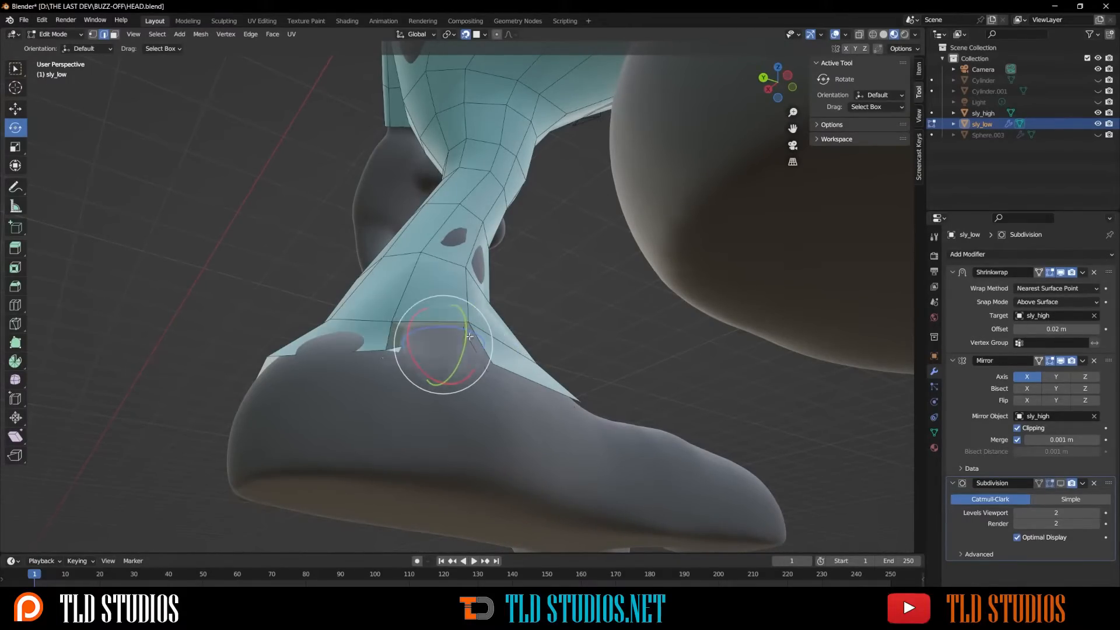
key("ctrl+z")
key("ctrl+z")
key("ctrl+z")
Step: Fill the inner ankle gap with a face bounded by the heel face, the ankle border and the inner strip
left_click(405, 355)
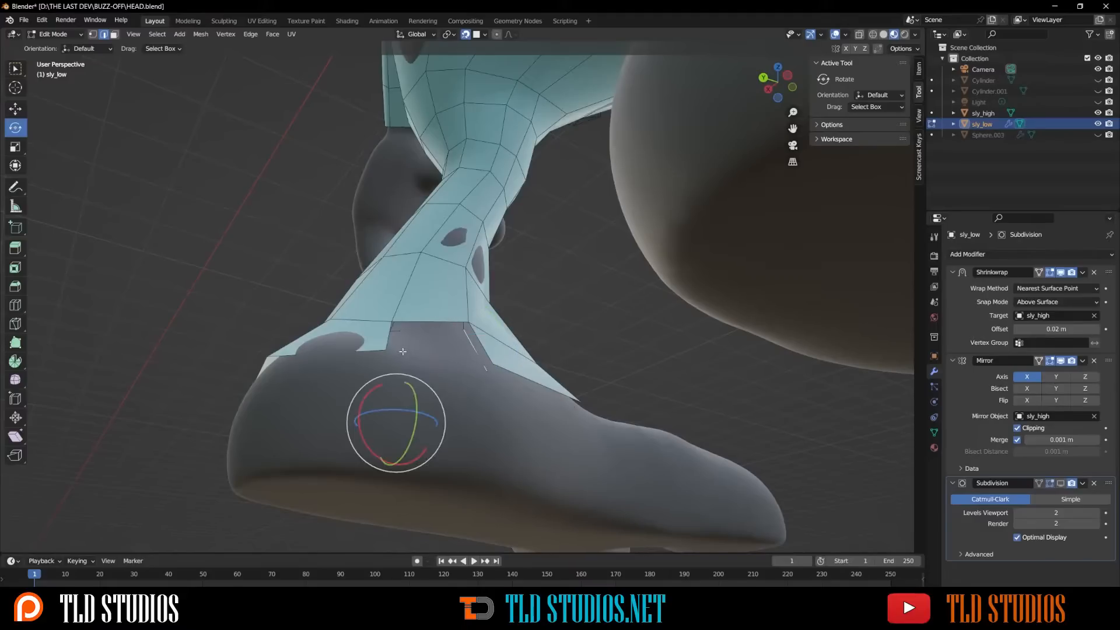
left_click(401, 351)
left_click(389, 346)
left_click(420, 335, "shift")
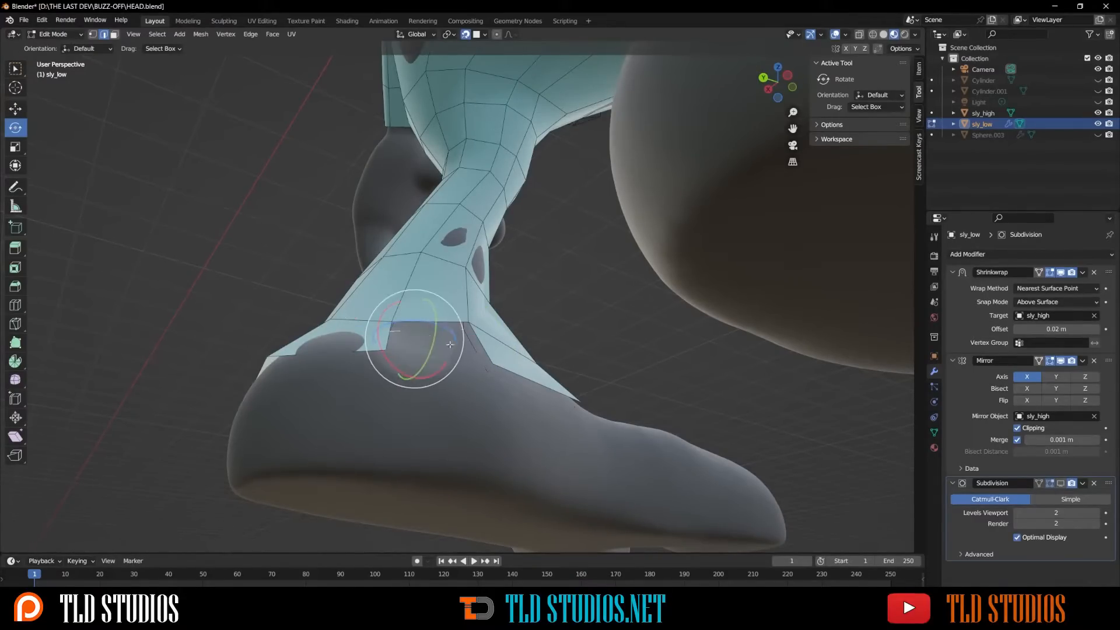
left_click(477, 349, "shift")
key("f")
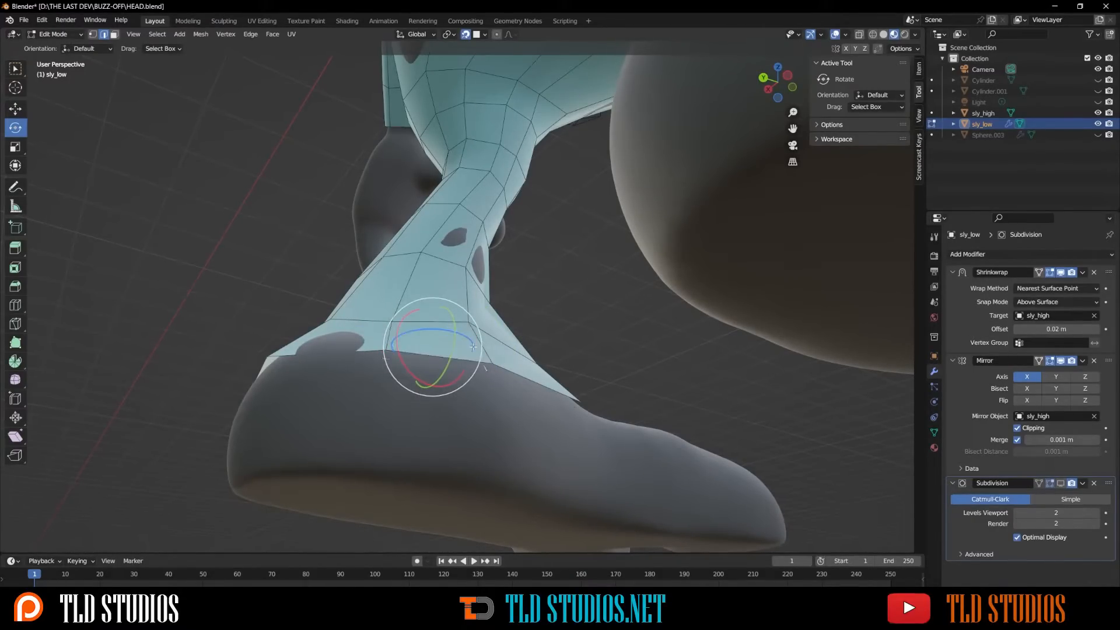
Step: Try to fill a face between the front edge of the inner heel face and the ankle border, then undo it
middle_click_drag(473, 347, 324, 408)
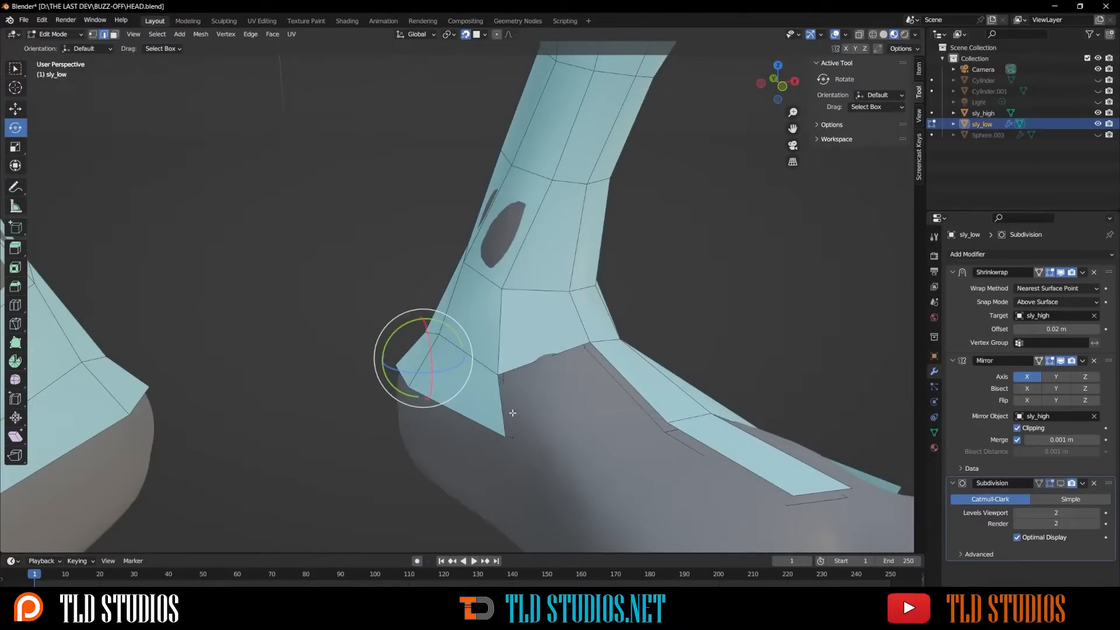
left_click(512, 412)
left_click(549, 360, "shift")
left_click(596, 372, "shift")
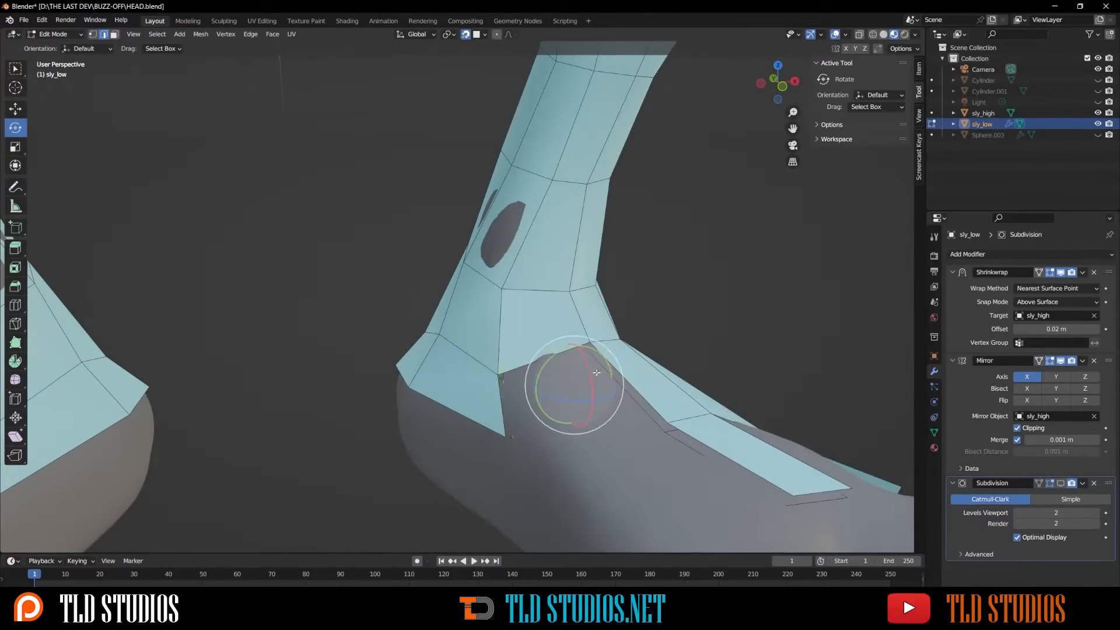
key("f")
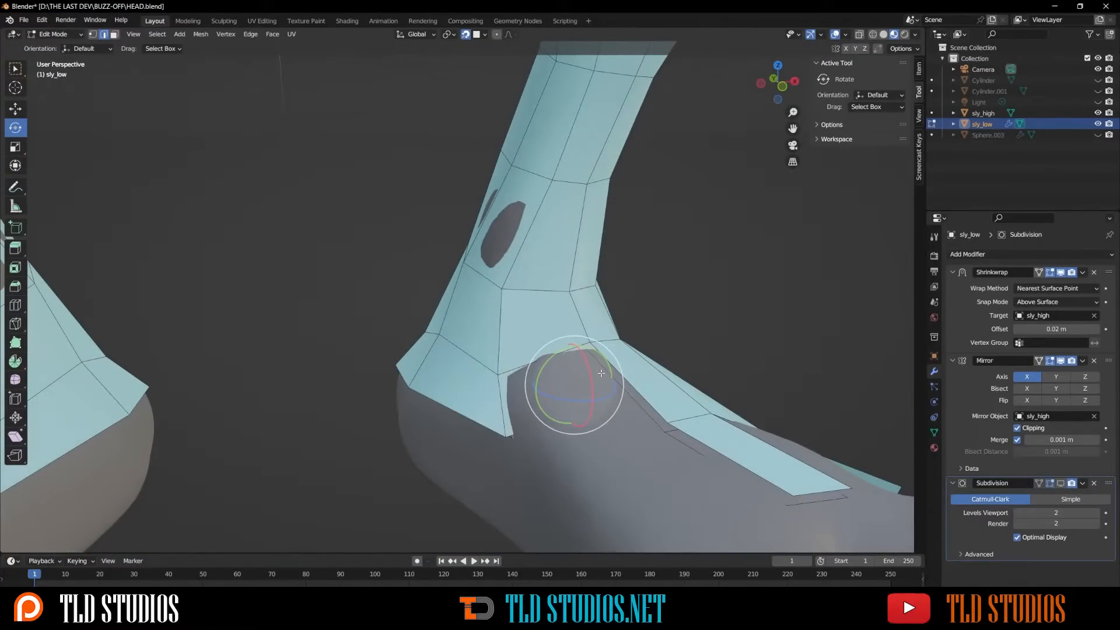
key("ctrl+z")
Step: Fill the inner ankle gap with a face joining the inner heel edge to the side edge of the instep strip
left_click(601, 368)
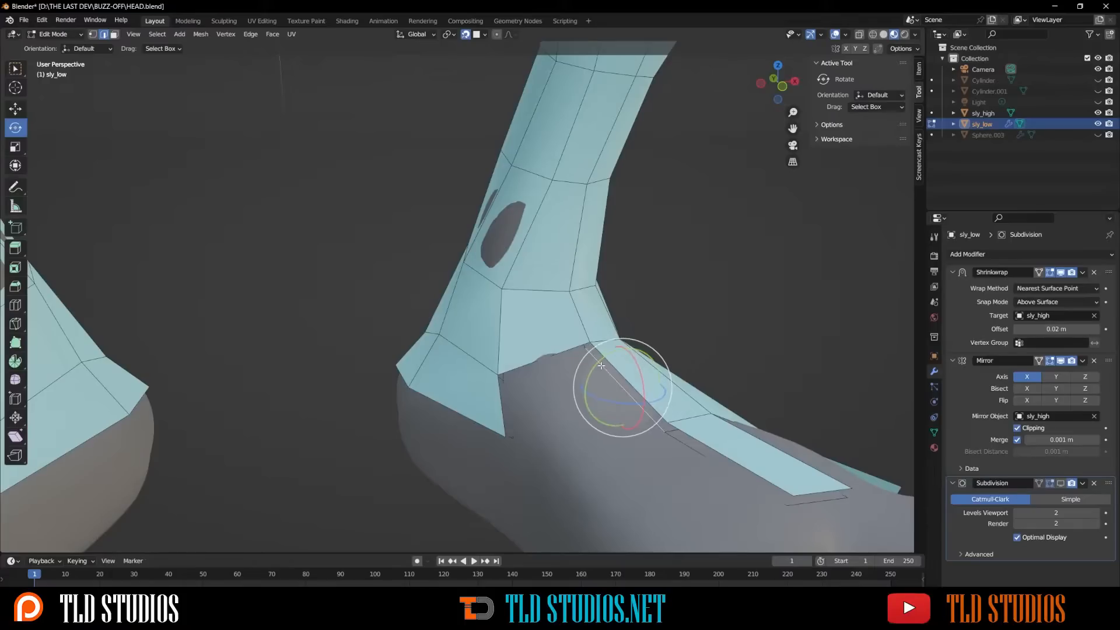
left_click(500, 401, "shift")
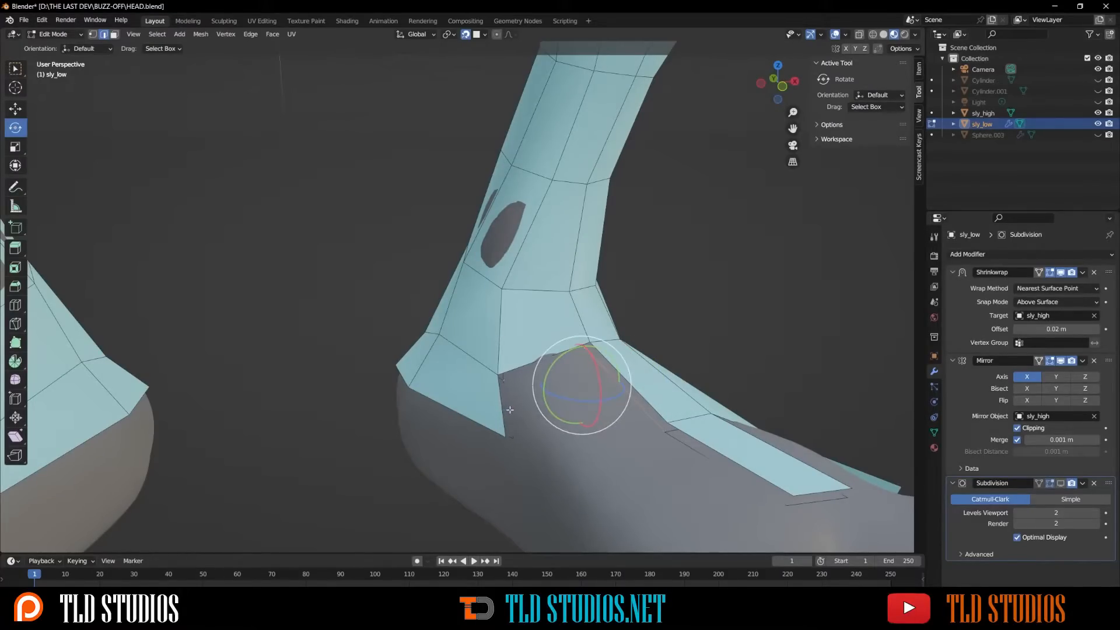
left_click(510, 410, "shift")
key("f")
scroll(553, 396, "down", 4)
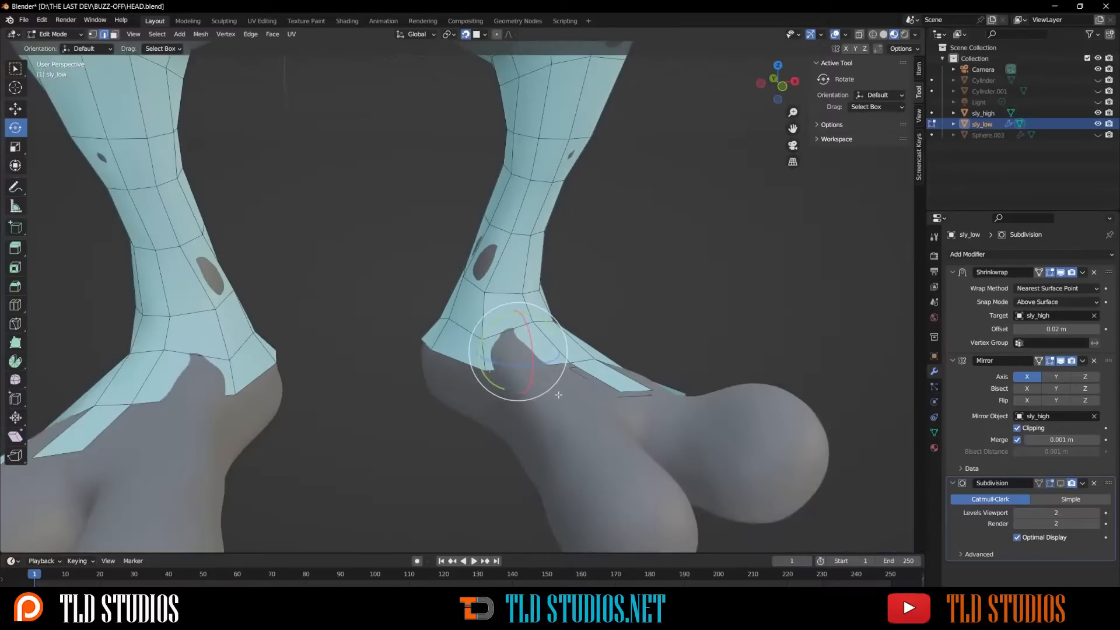
Step: Fill the gap on top of the foot between the narrow instep strip and the outer side panel
middle_click_drag(559, 393, 427, 394)
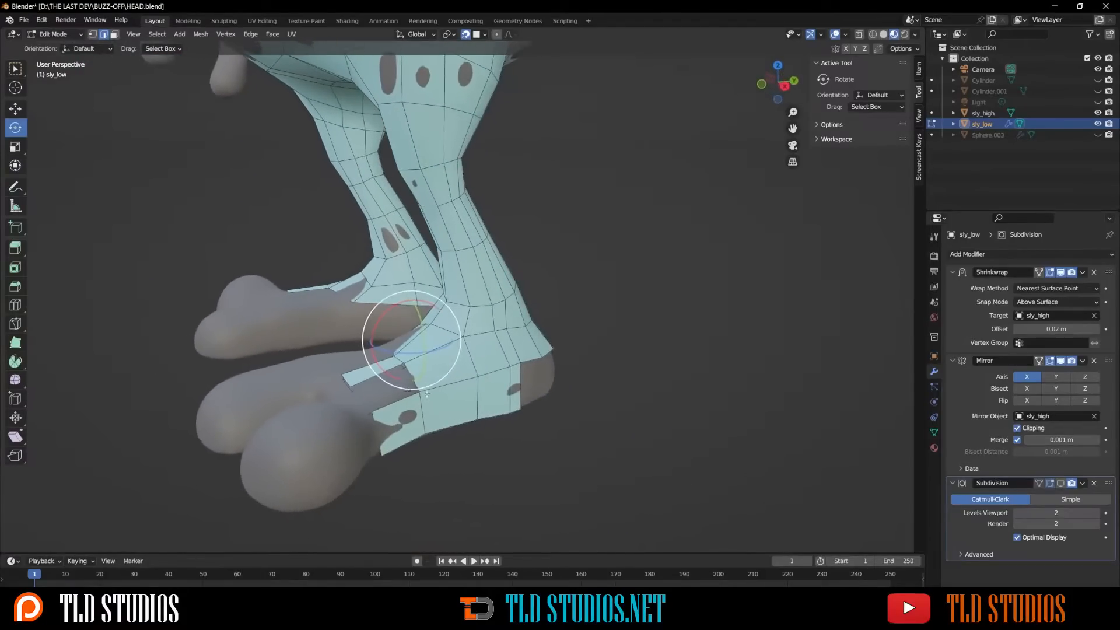
left_click(385, 378)
left_click(416, 383, "shift")
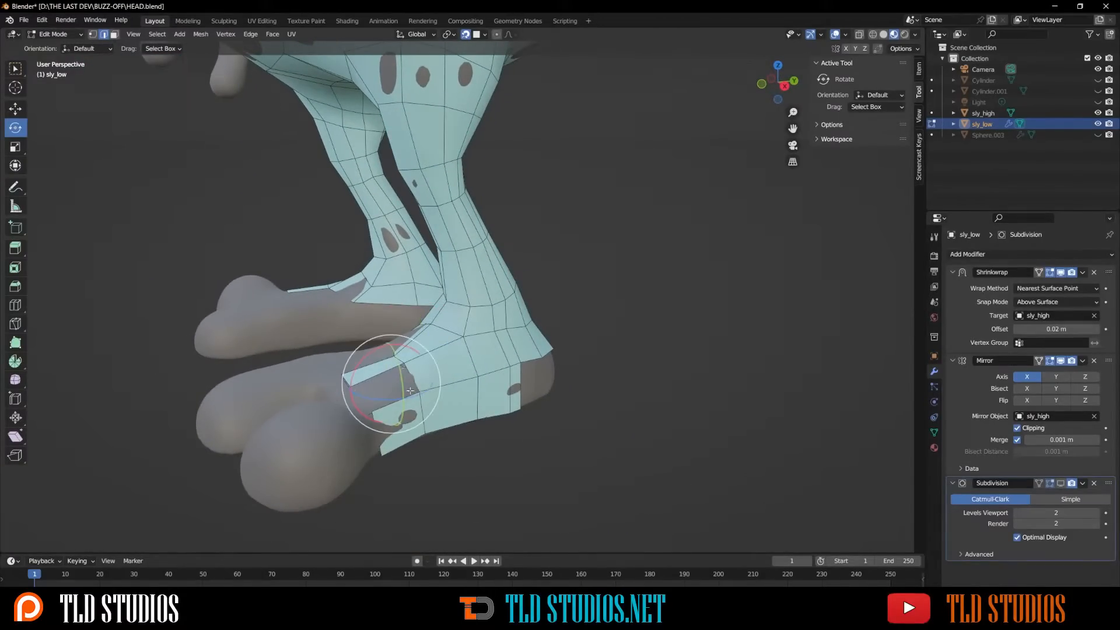
left_click(395, 402, "shift")
Step: Move the lower corner vertex of the inner heel face forward along the foot to widen the inner ankle face
middle_click_drag(410, 390, 642, 350)
scroll(572, 324, "down", 5)
middle_click_drag(572, 324, 413, 350)
scroll(519, 379, "up", 6)
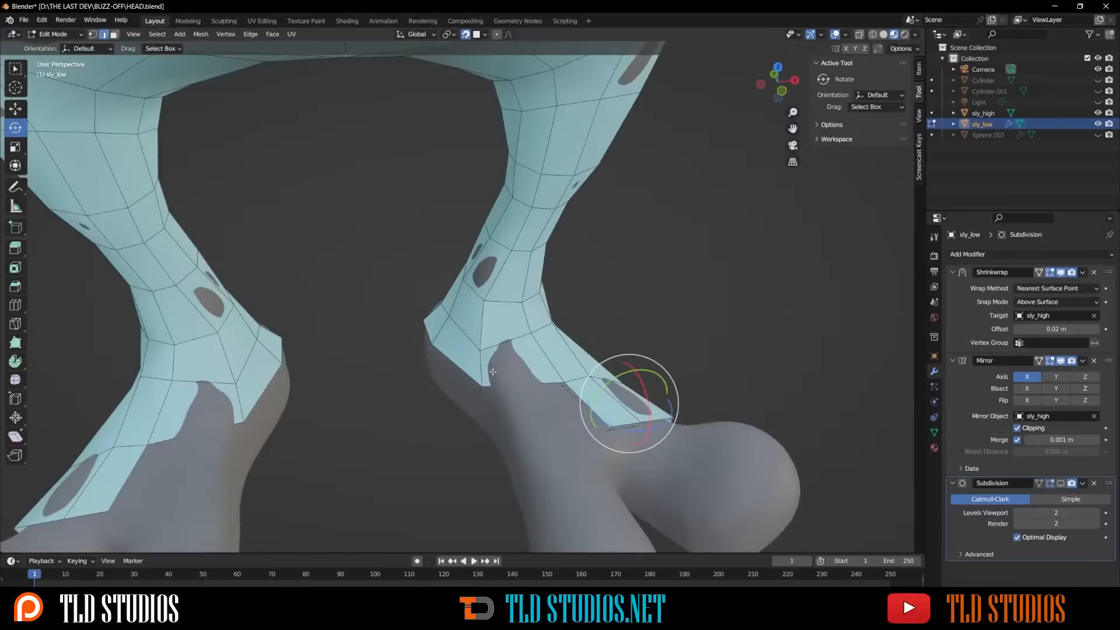
middle_click_drag(508, 402, 525, 401)
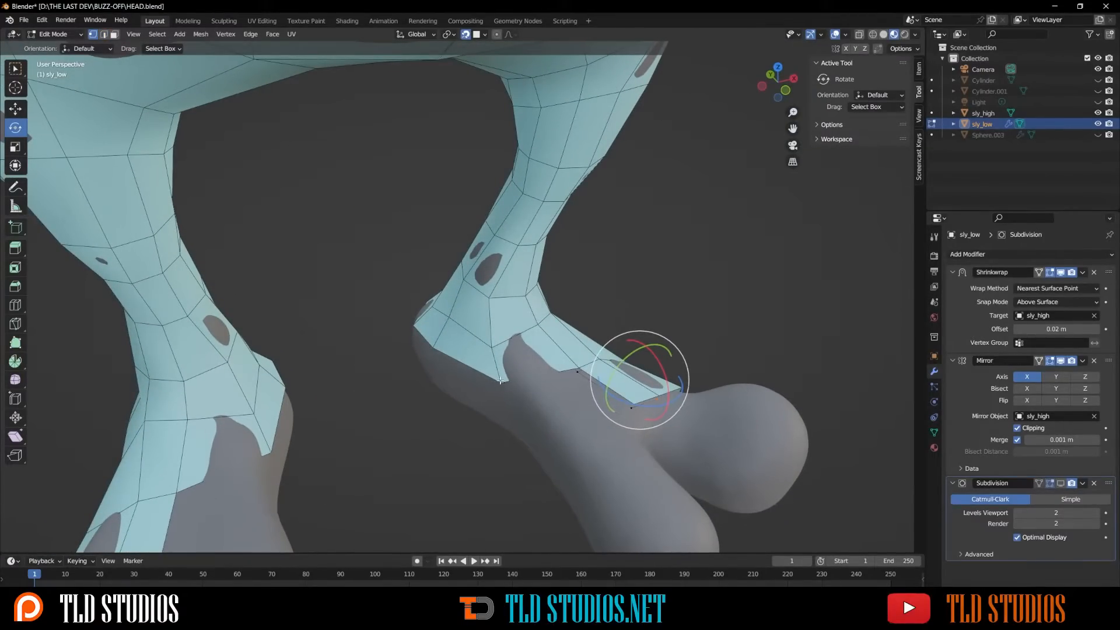
left_click(500, 380)
key("g")
left_click(522, 384)
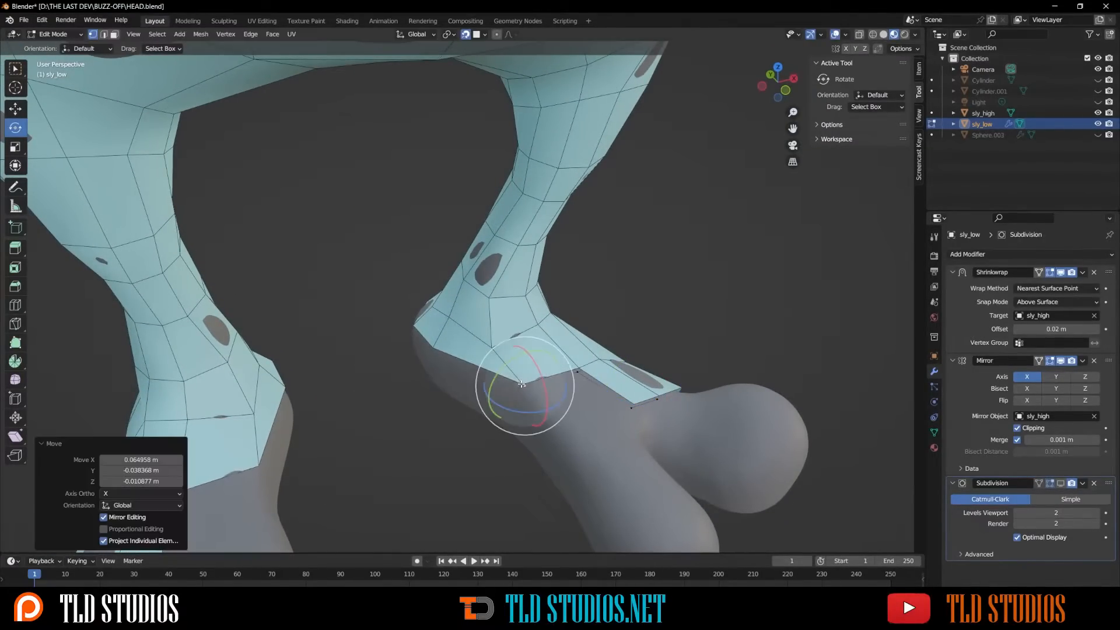
Step: Shift the inner ankle vertex above that corner forward and slide the next vertex up slightly along its edge
key("g")
left_click(502, 296)
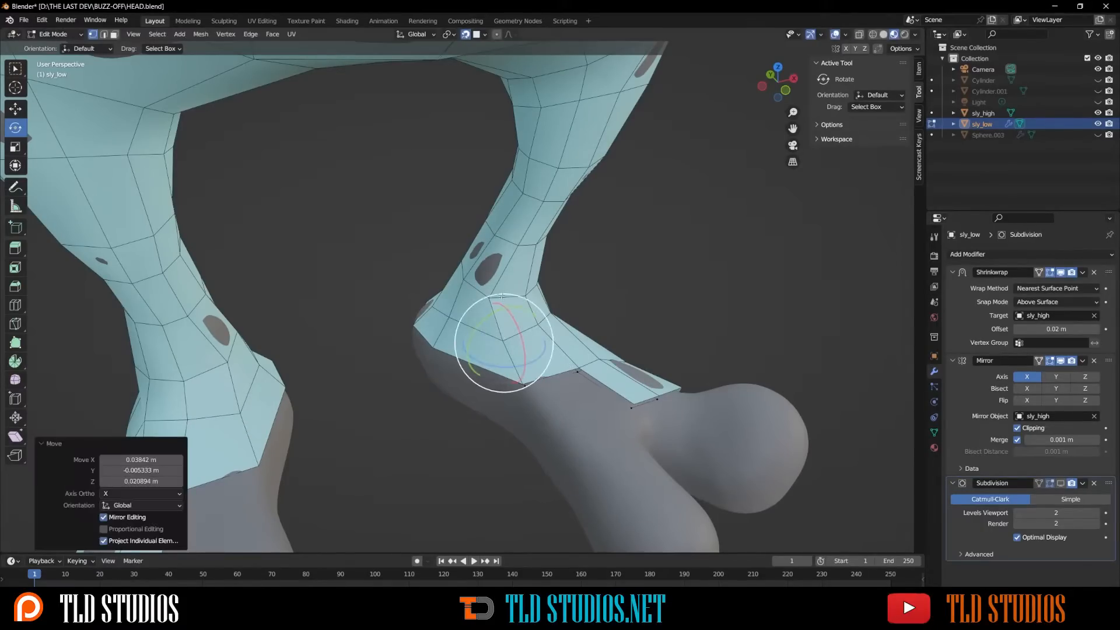
key("g")
key("g")
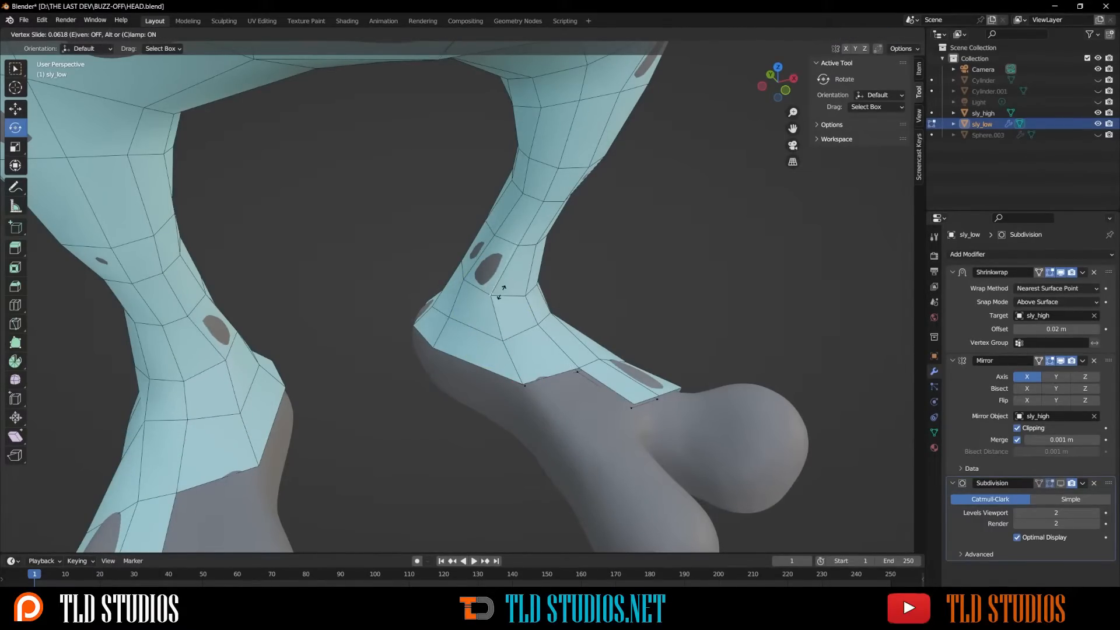
left_click(500, 291)
Step: Extrude the outer rear border edge of the ankle down over the heel
middle_click_drag(554, 295, 446, 356)
key("alt+a")
left_click(480, 366, "alt")
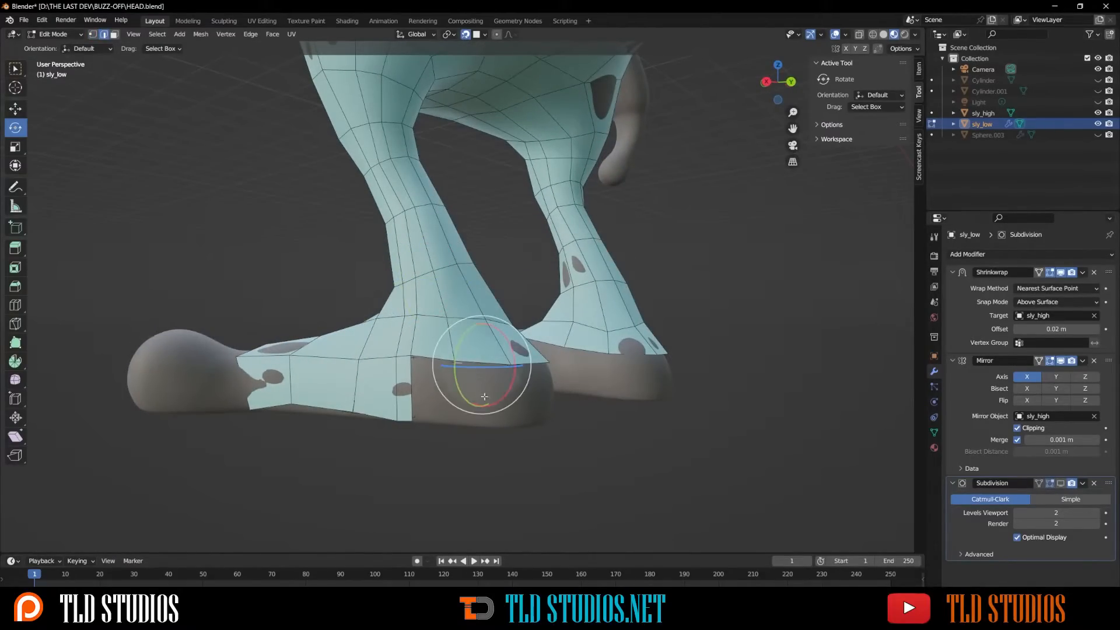
middle_click_drag(481, 423, 410, 405)
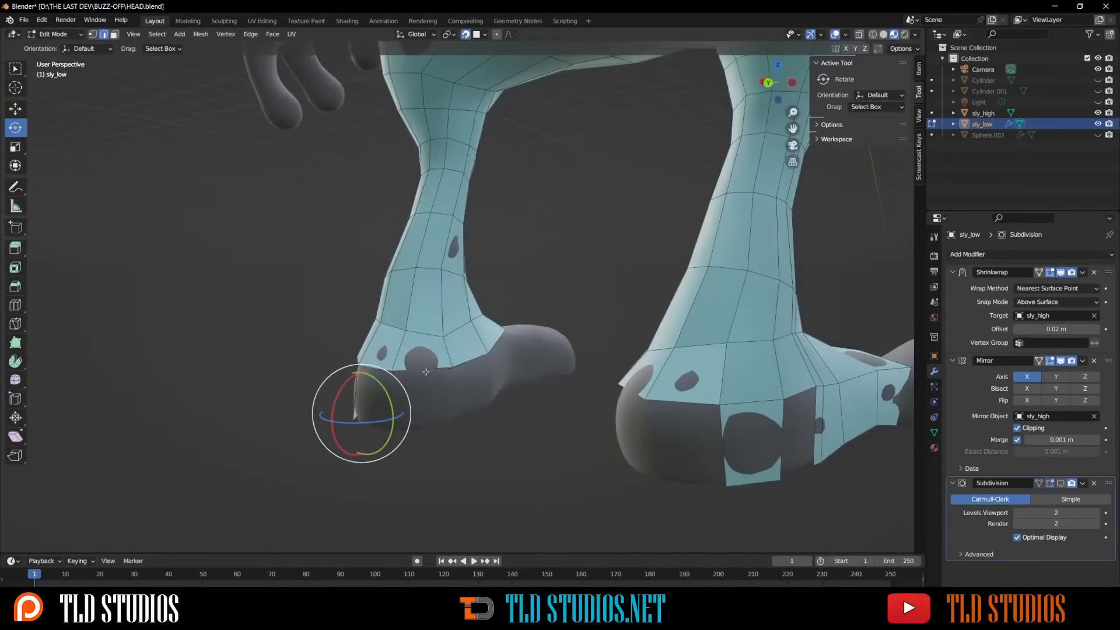
Step: Extrude the border edges at the back and inner side of the heel down over the foot
left_click(431, 421)
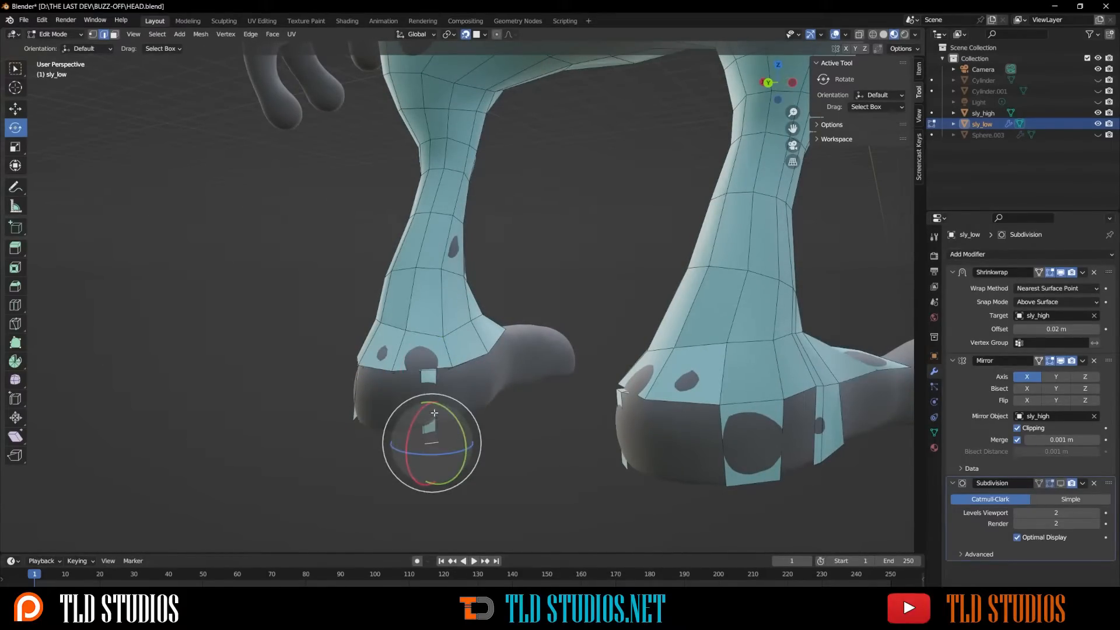
key("ctrl+z")
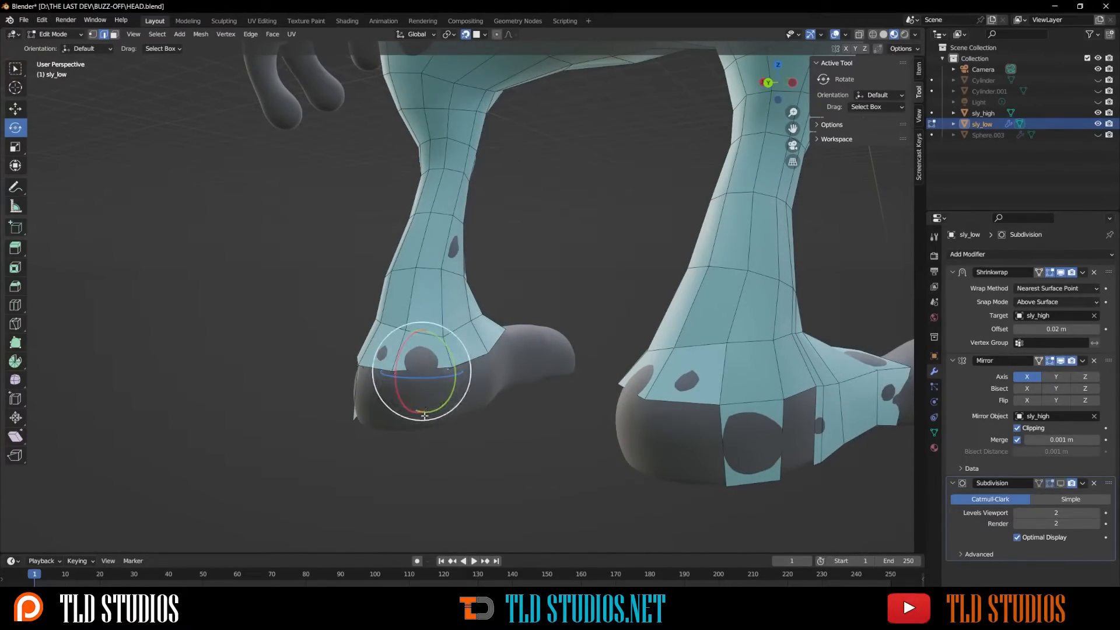
scroll(428, 404, "up", 4)
middle_click_drag(428, 404, 408, 389)
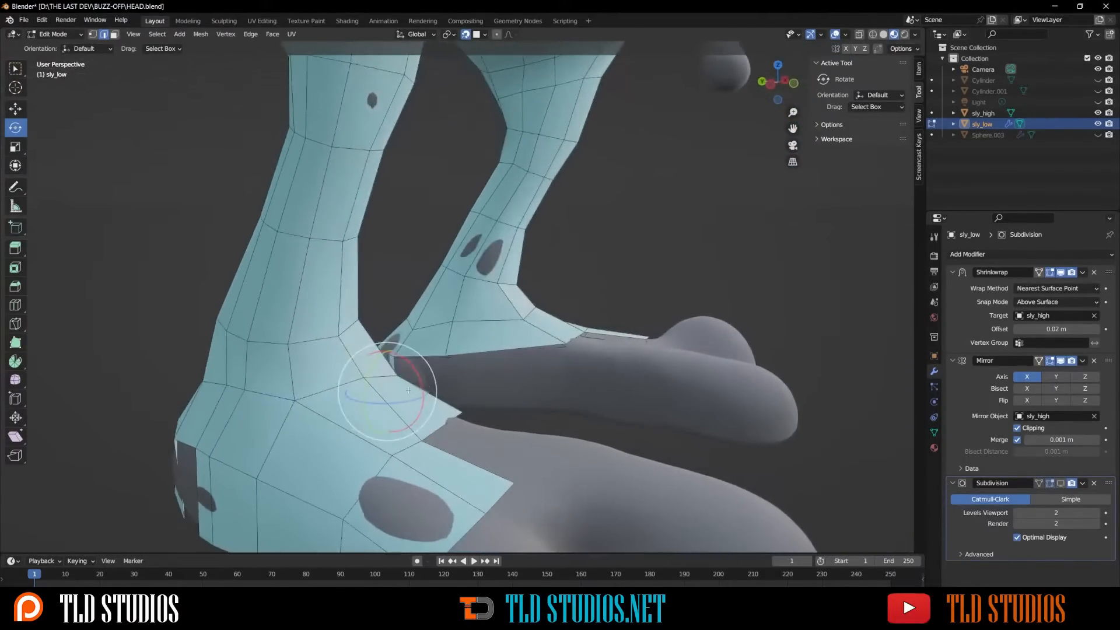
left_click(490, 356, "alt")
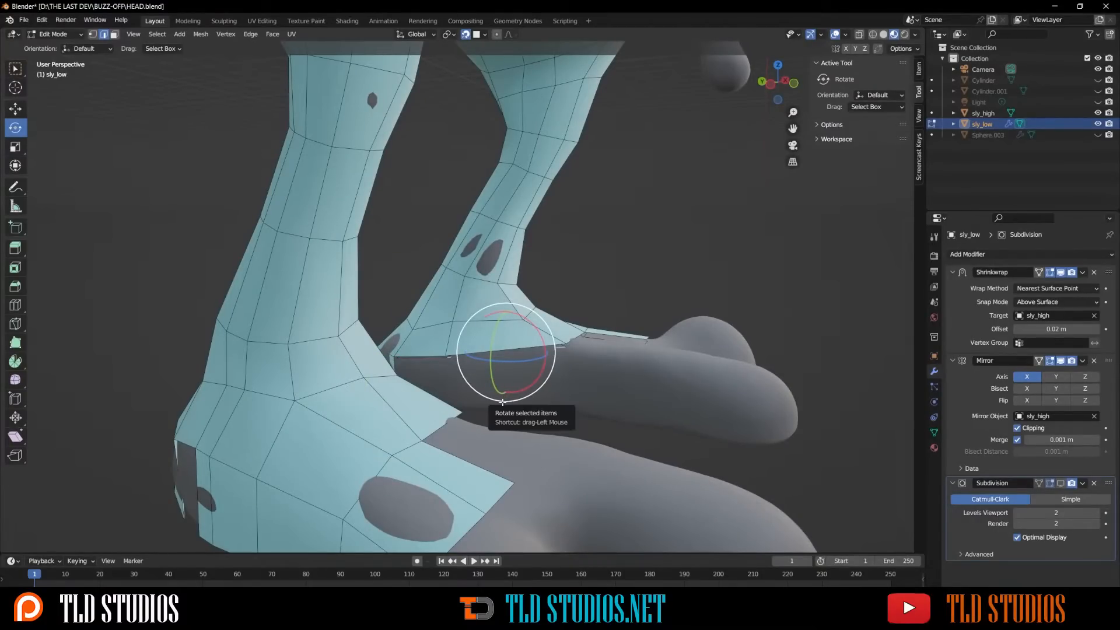
middle_click_drag(502, 402, 516, 392)
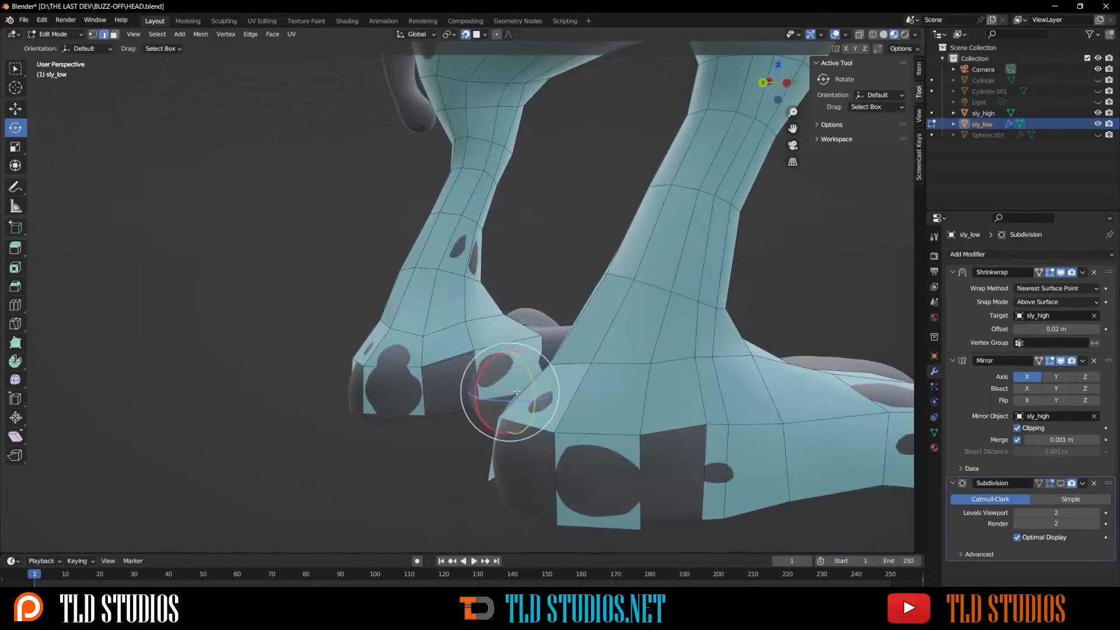
Step: Fill the gaps between the extruded heel faces from the inner side around the back to the outer side panel
left_click(473, 376)
left_click(445, 362)
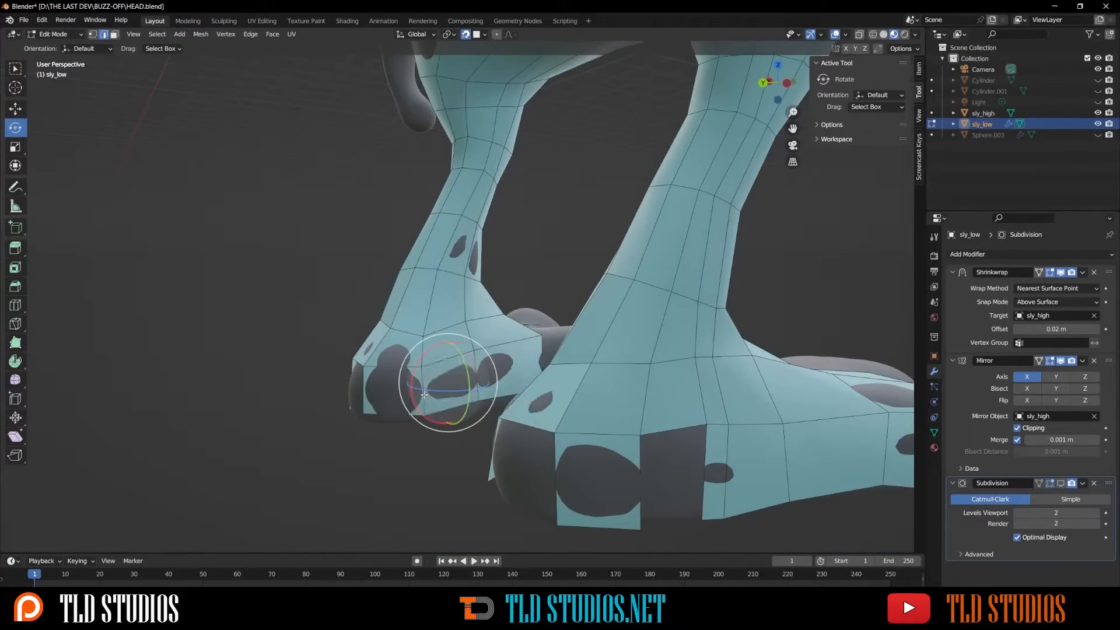
middle_click_drag(424, 394, 468, 387)
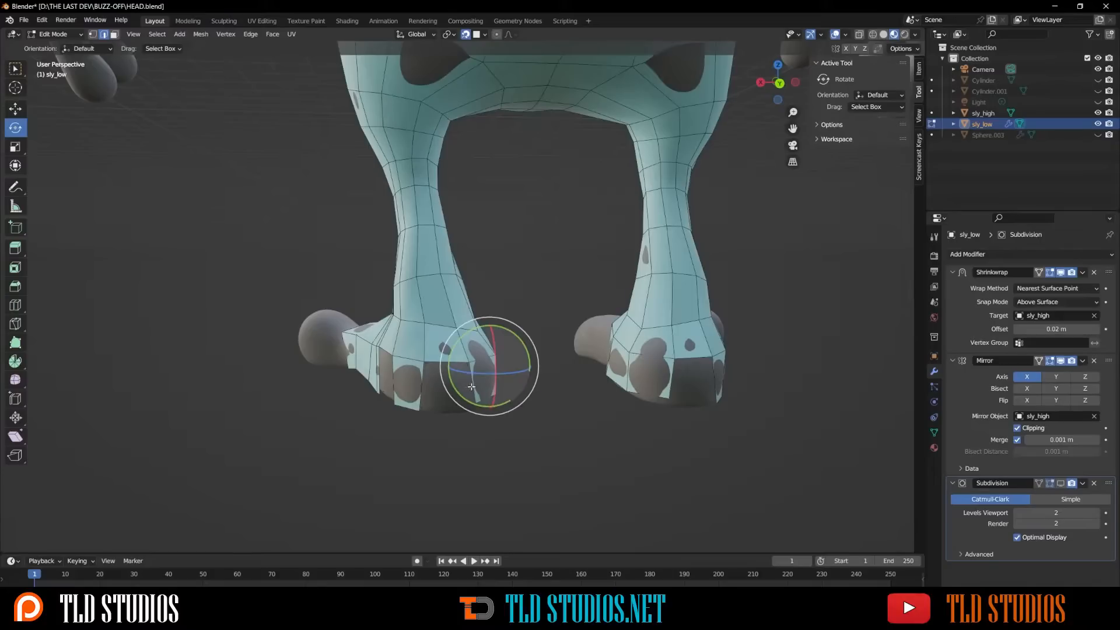
left_click(471, 387)
left_click(420, 387)
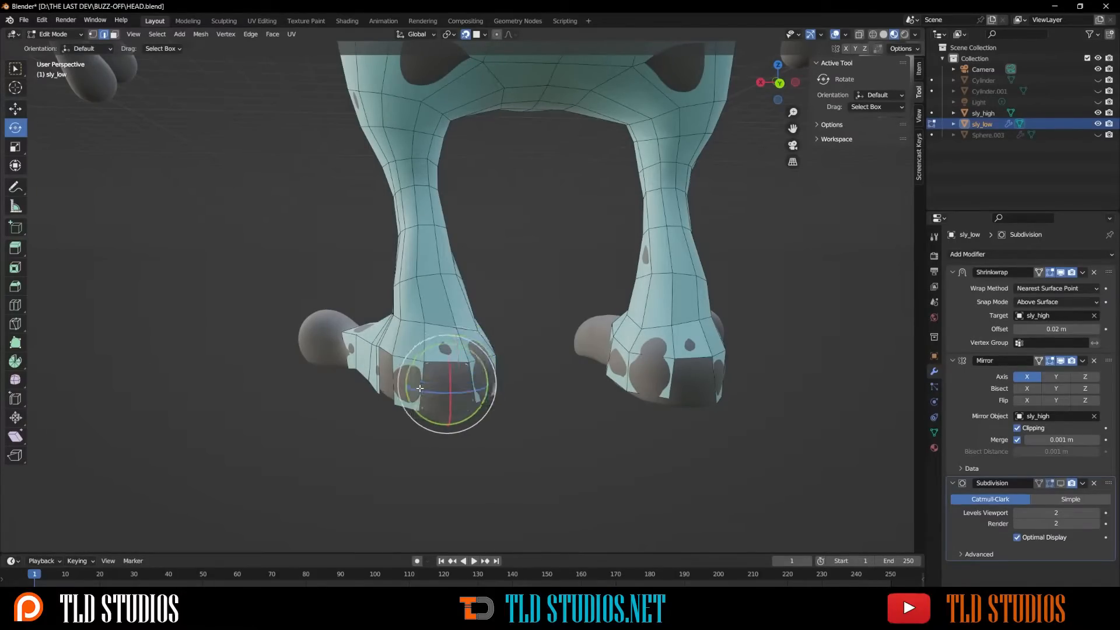
mouse_move(420, 388)
middle_mouse_down()
mouse_move(485, 375)
mouse_move(570, 381)
mouse_move(420, 390)
middle_mouse_up()
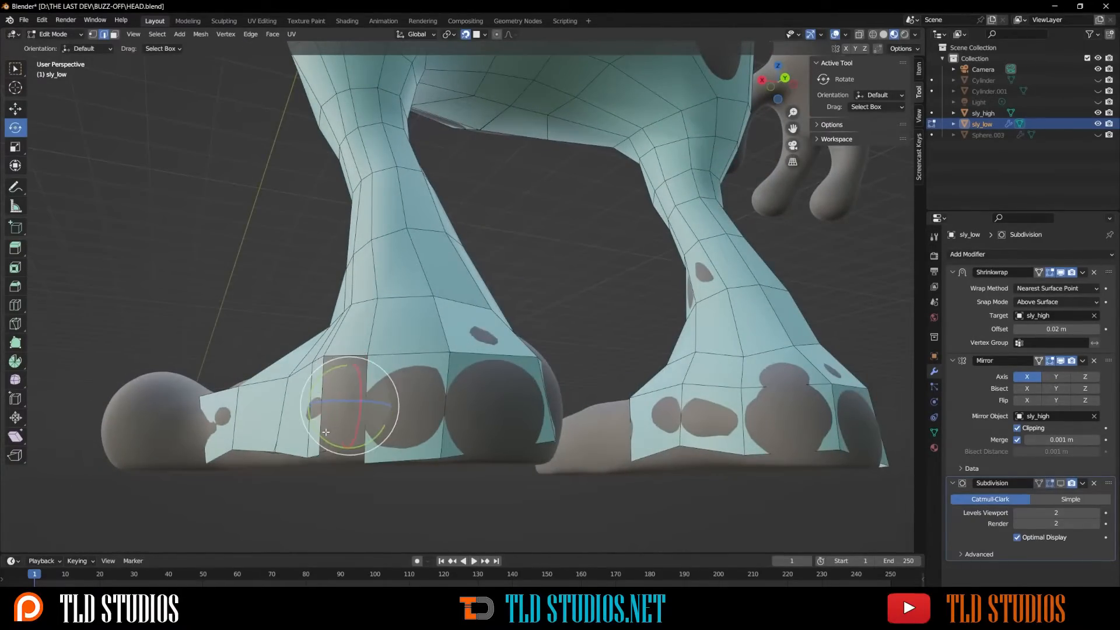
middle_click_drag(370, 404, 449, 434)
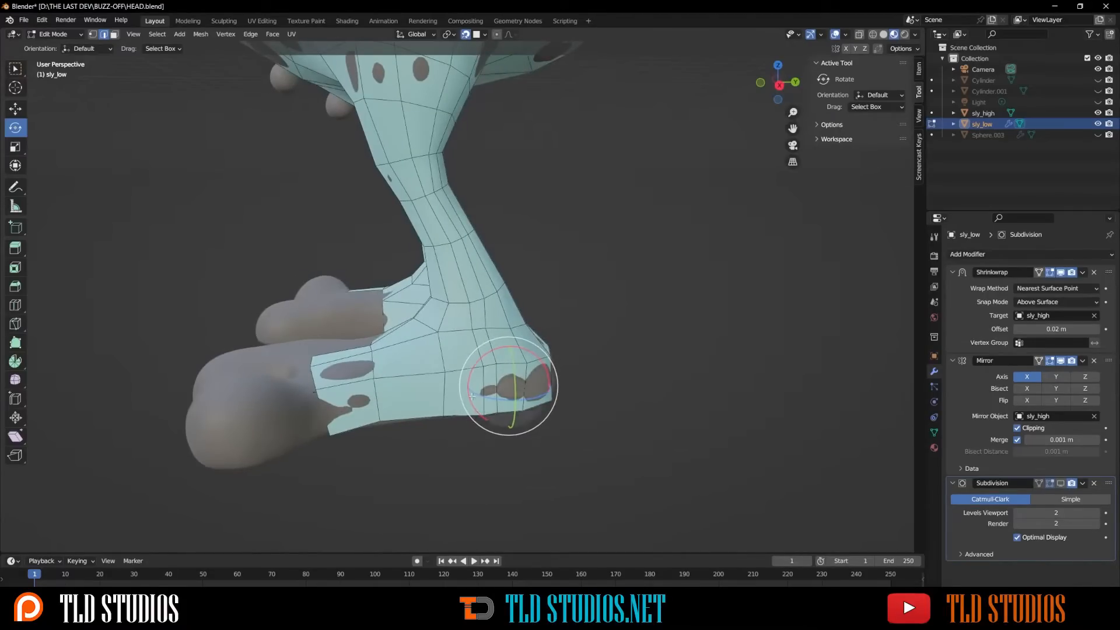
Step: Try a single loop cut around the lower band of heel and side faces, then undo it
key("g")
key("g")
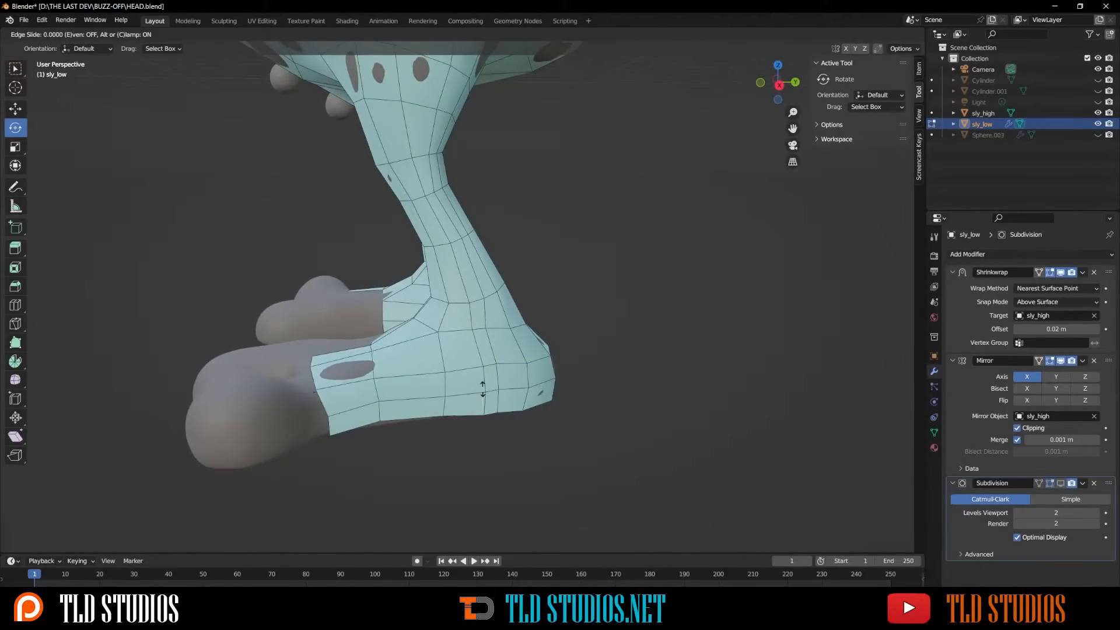
left_click(483, 390)
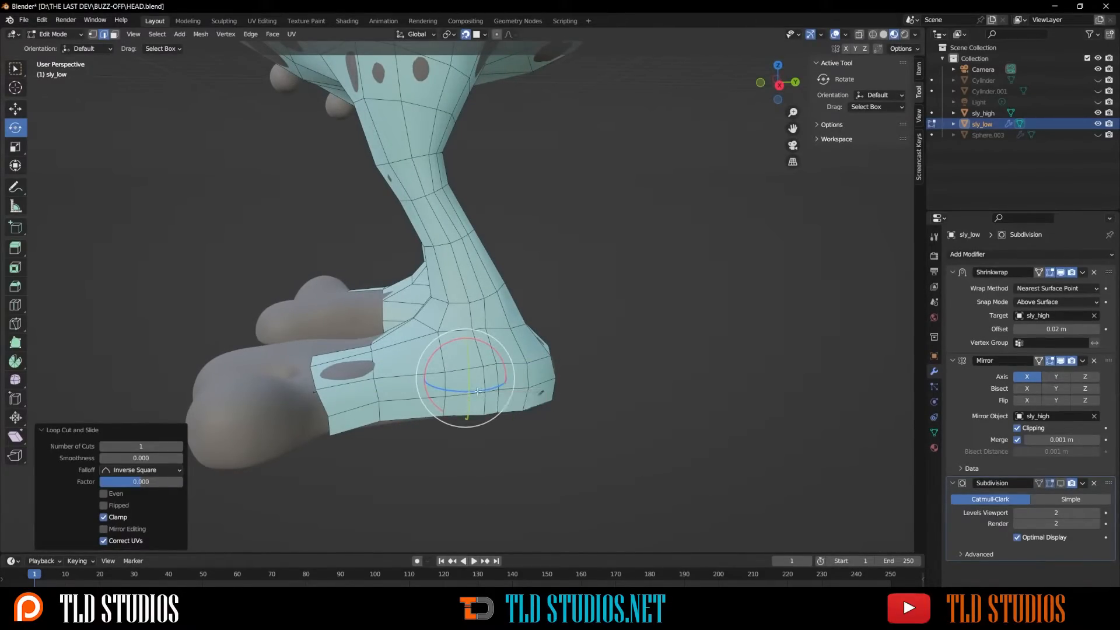
key("ctrl+z")
Step: Extrude the inner side panel's upper front vertex forward along the foot, then extrude the new vertex down the side
middle_click_drag(477, 391, 341, 379)
scroll(362, 378, "up", 3)
middle_click_drag(531, 375, 446, 373)
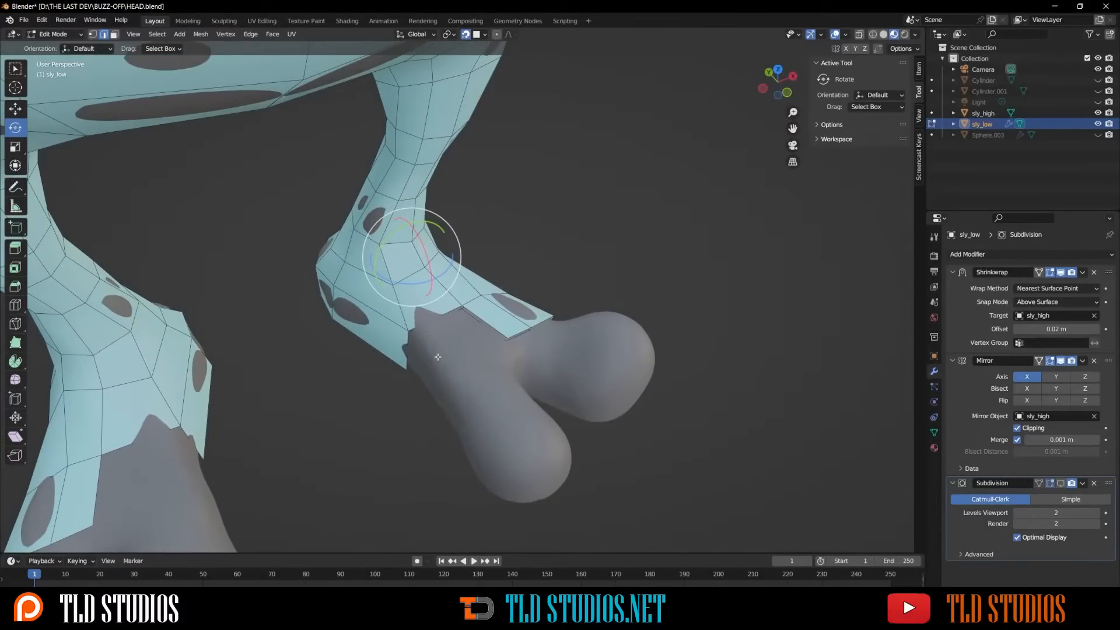
left_click(415, 337)
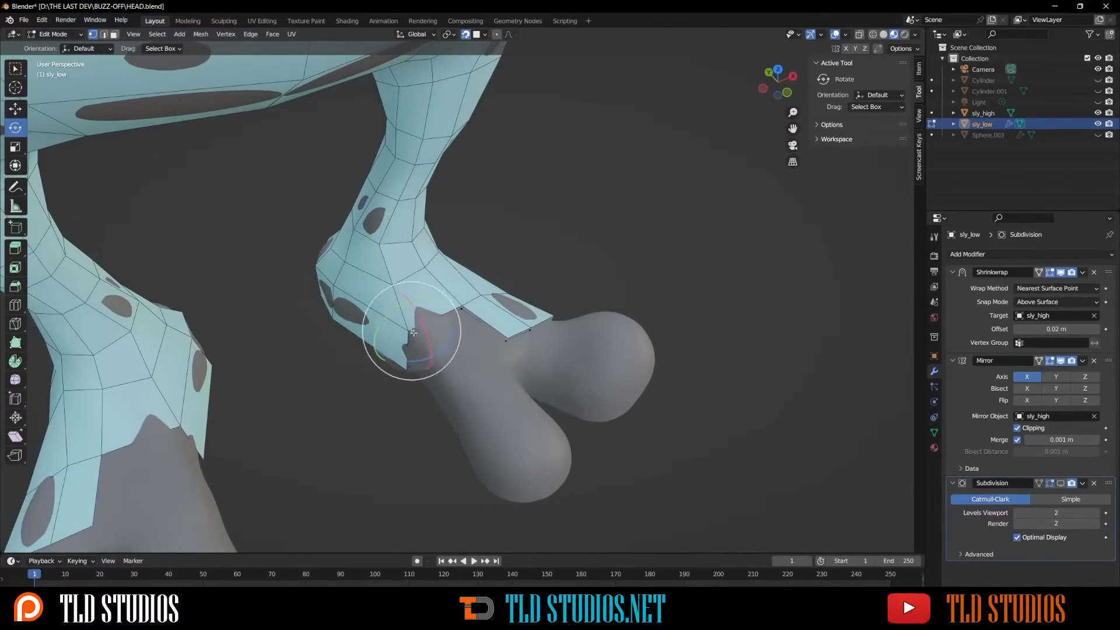
left_click(455, 365)
middle_click_drag(455, 367, 502, 379)
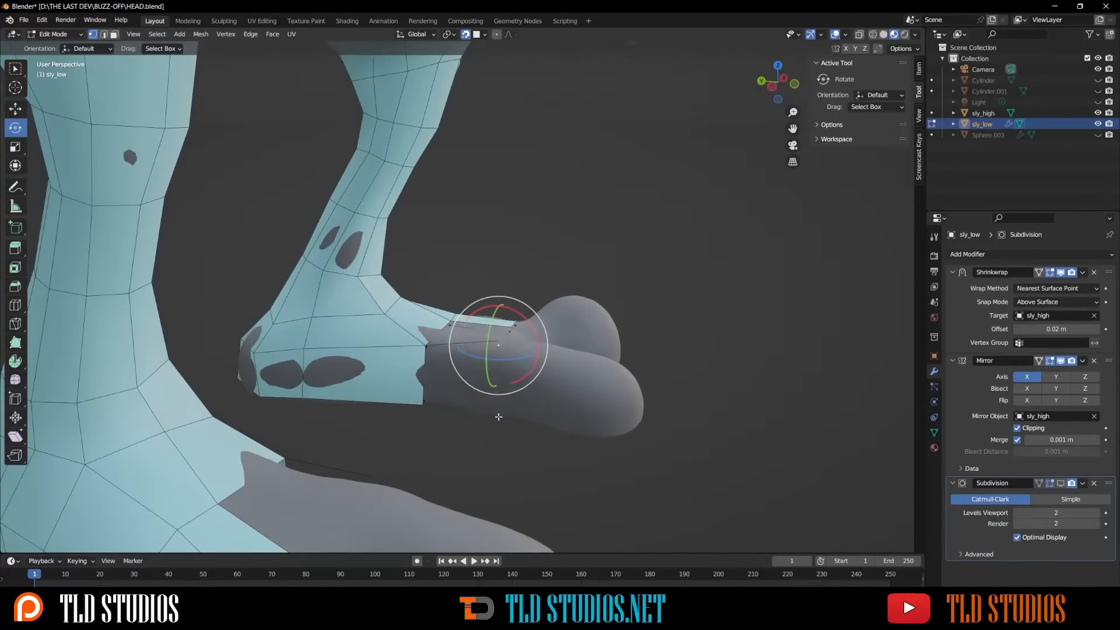
left_click(495, 417)
middle_click_drag(495, 417, 443, 385)
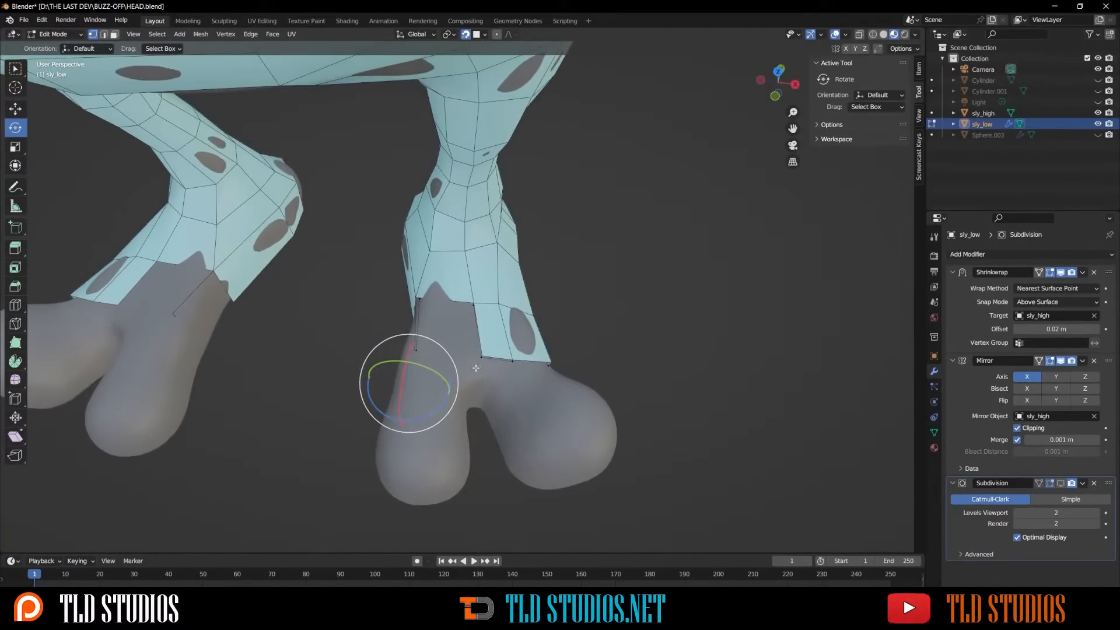
Step: Fill the gap on top of the foot between the instep strip's inner edge and the newly extruded edge
key("2")
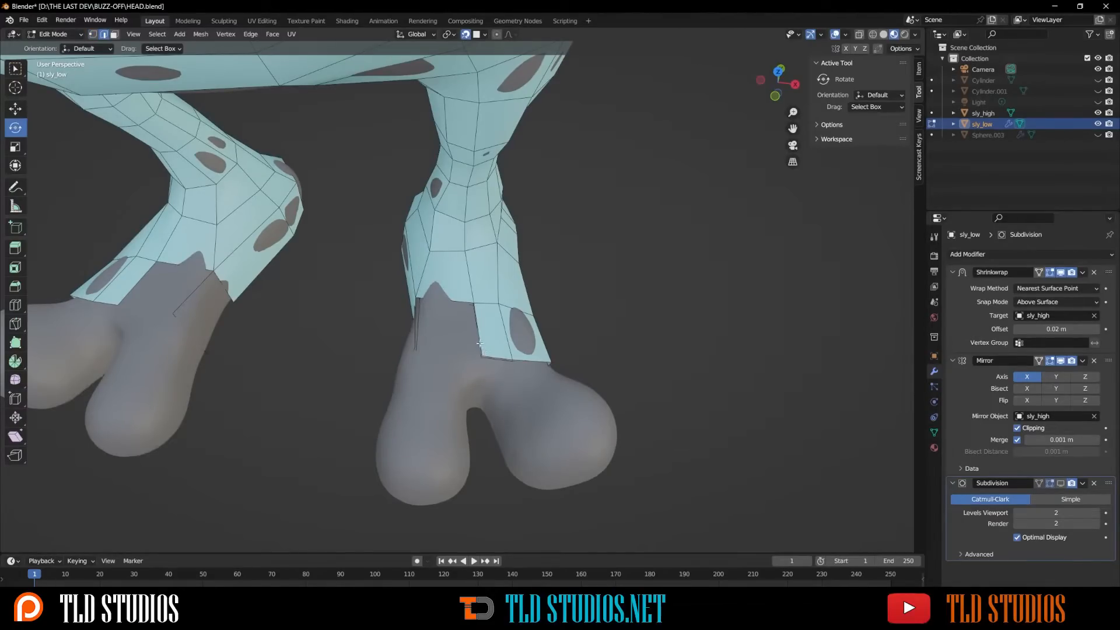
left_click(479, 343)
left_click(415, 330, "shift")
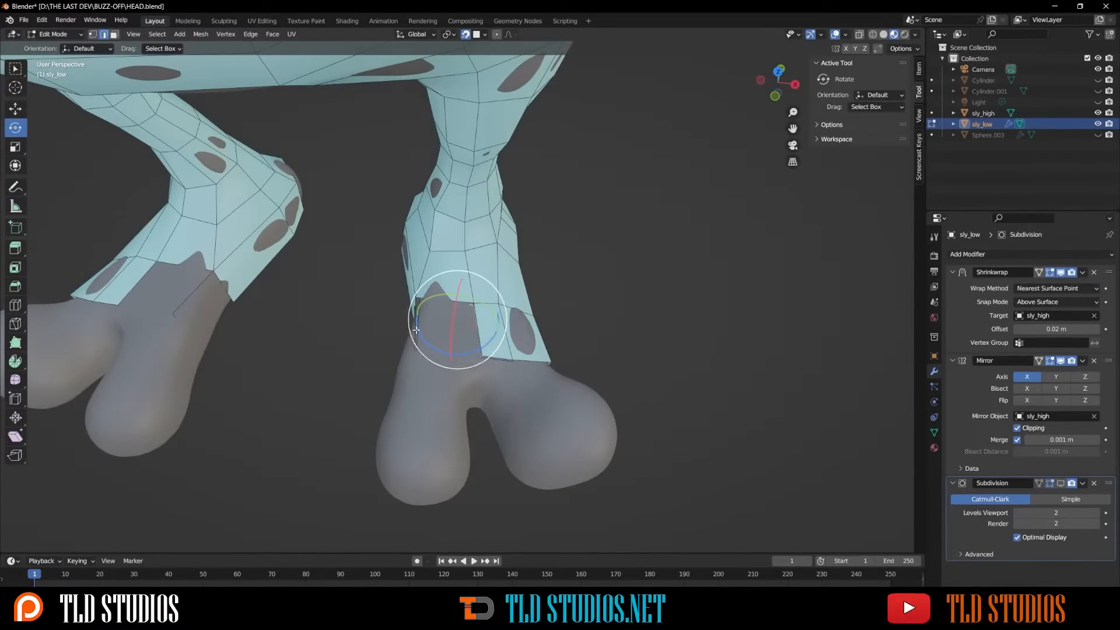
middle_click_drag(415, 330, 463, 392)
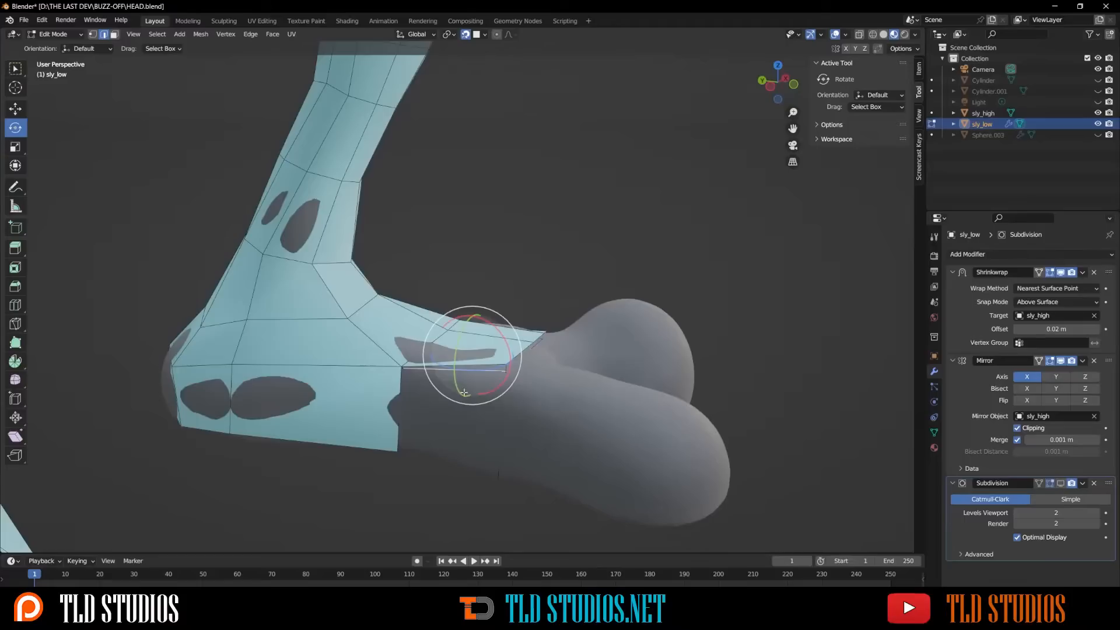
Step: Isolate sly_low in local view and bring its legs and feet into view from behind
left_click(506, 435)
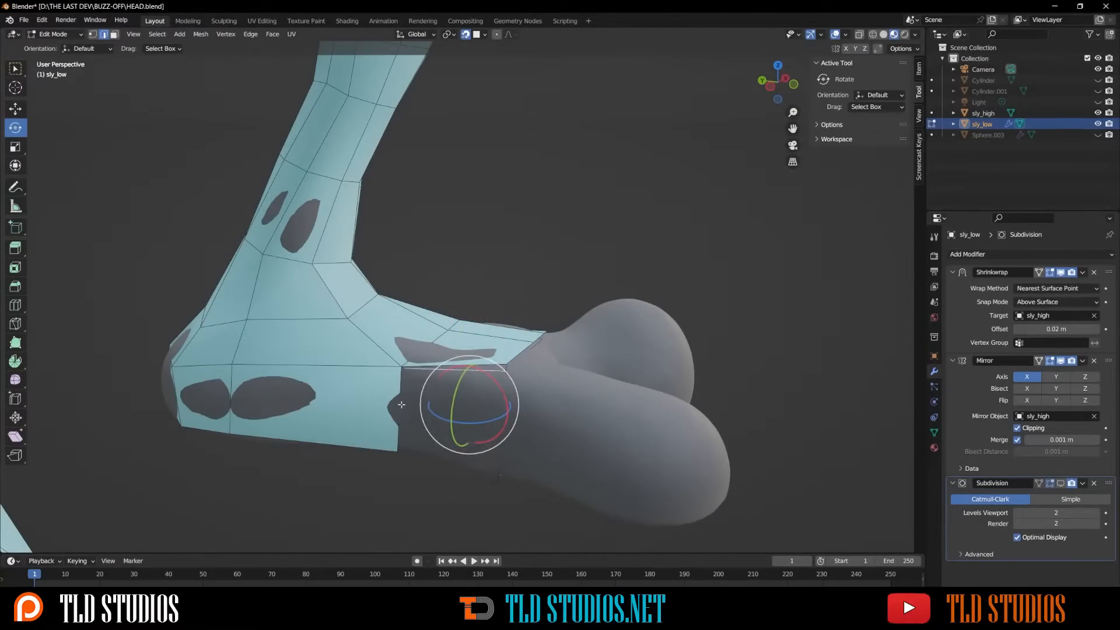
middle_click_drag(401, 406, 394, 421)
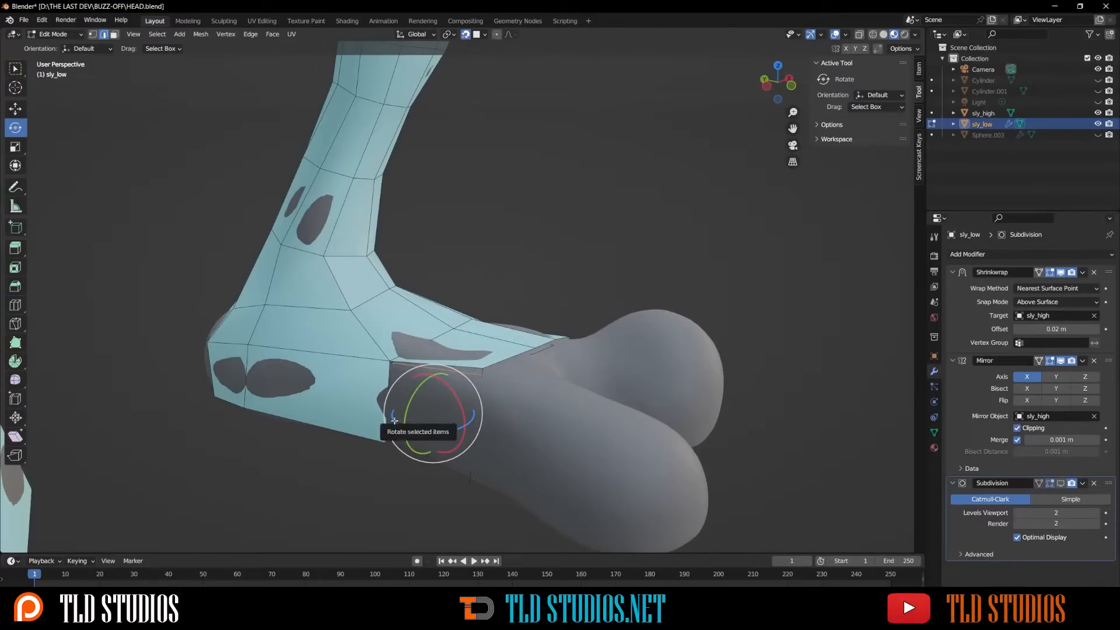
left_click_drag(394, 422, 395, 418)
middle_click_drag(434, 420, 426, 383)
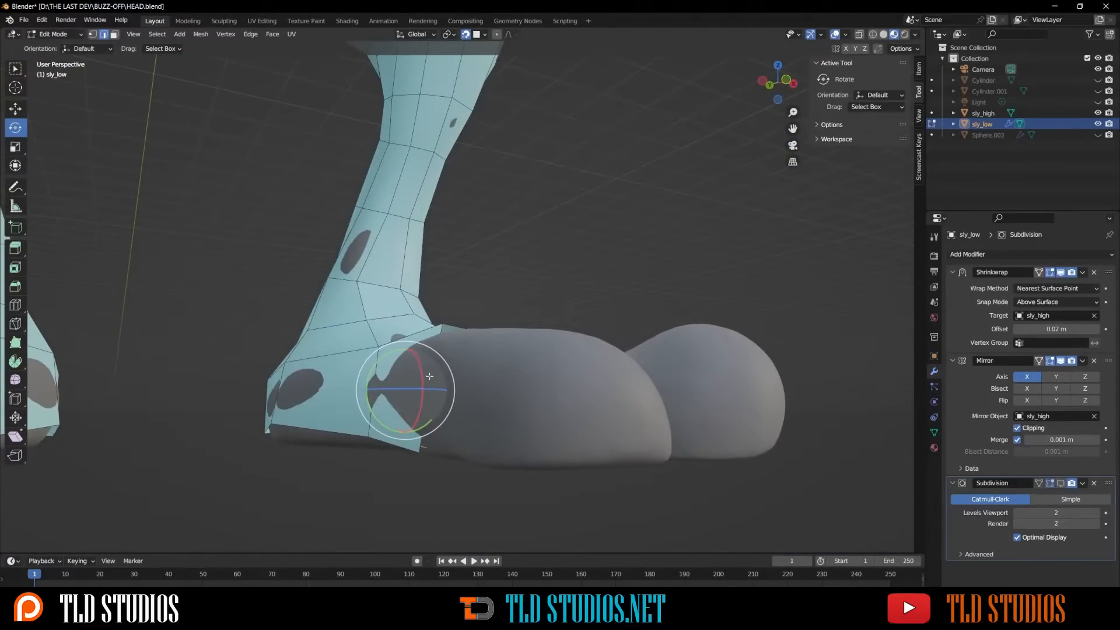
key("KP_Divide")
key("KP_Decimal")
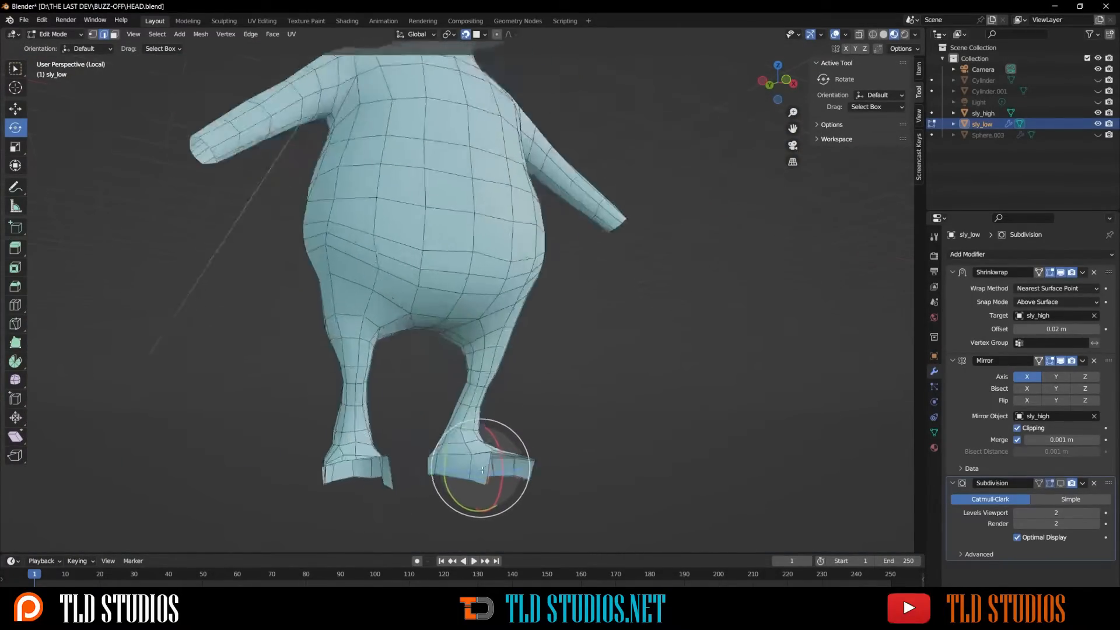
scroll(483, 425, "down", 4)
middle_click_drag(482, 425, 632, 352)
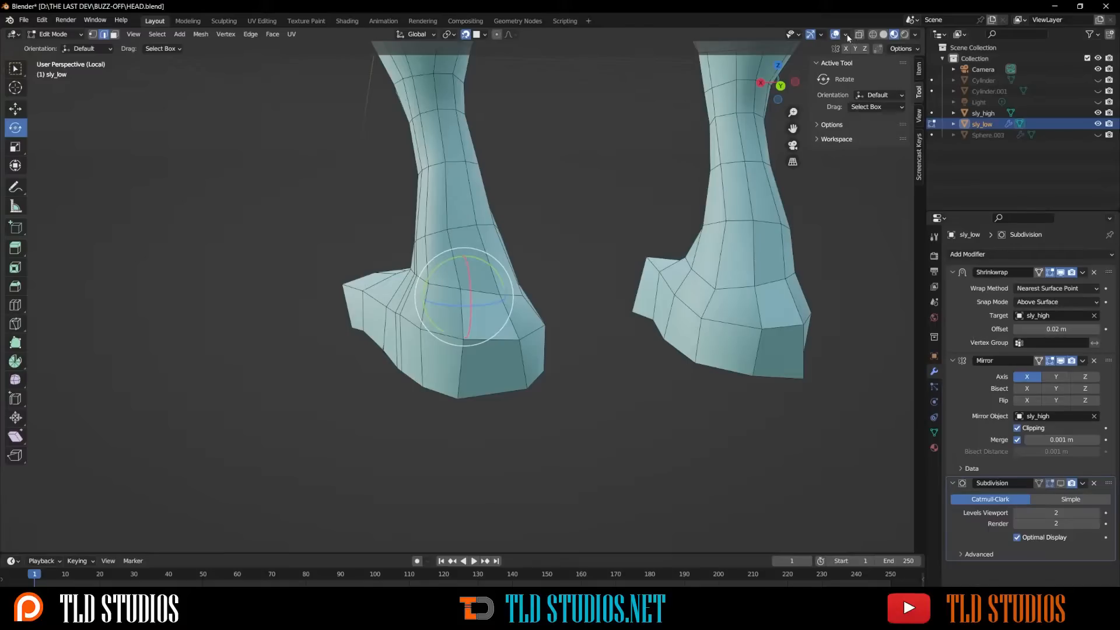
Step: Turn on the Face Orientation overlay and check the feet and legs for flipped faces
left_click(845, 35)
left_click(778, 264)
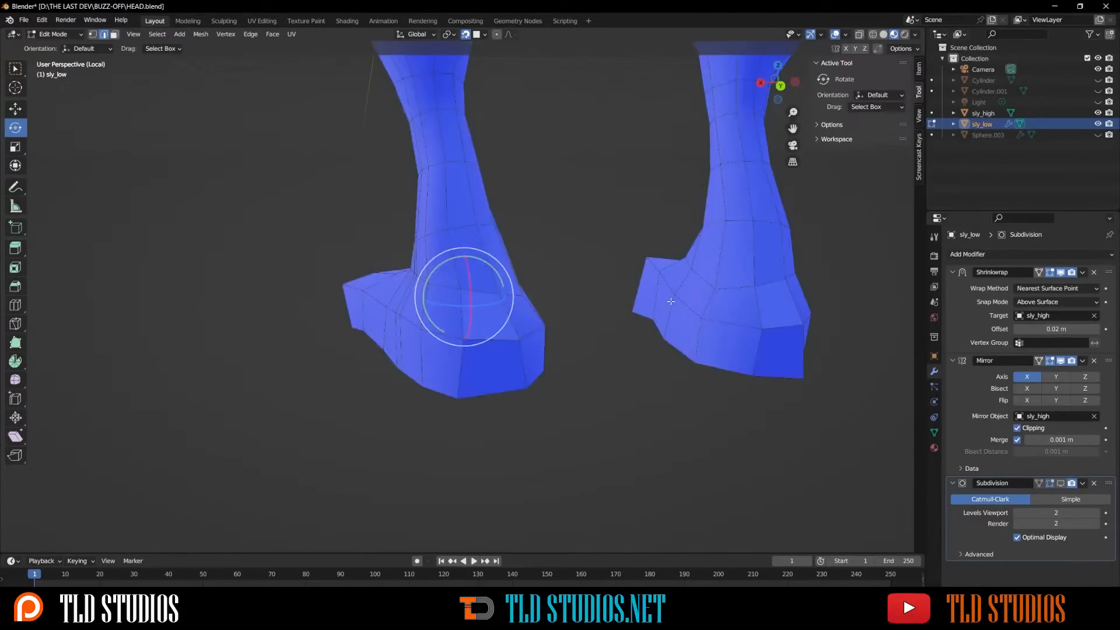
middle_click_drag(519, 303, 455, 292)
scroll(404, 151, "up", 3)
scroll(405, 150, "down", 2)
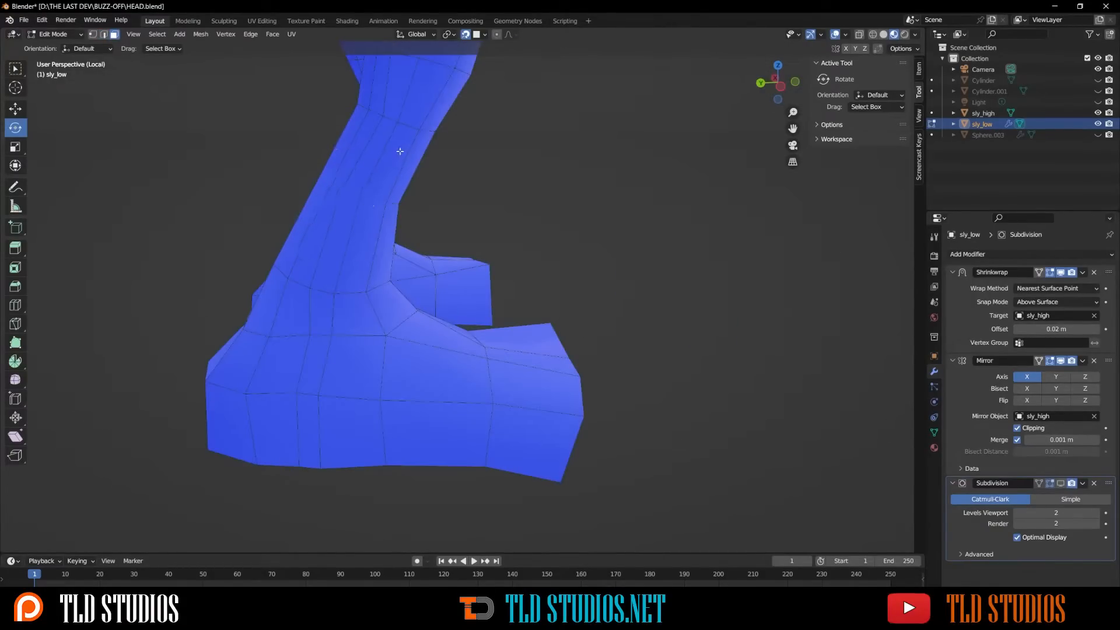
middle_click_drag(400, 149, 453, 171)
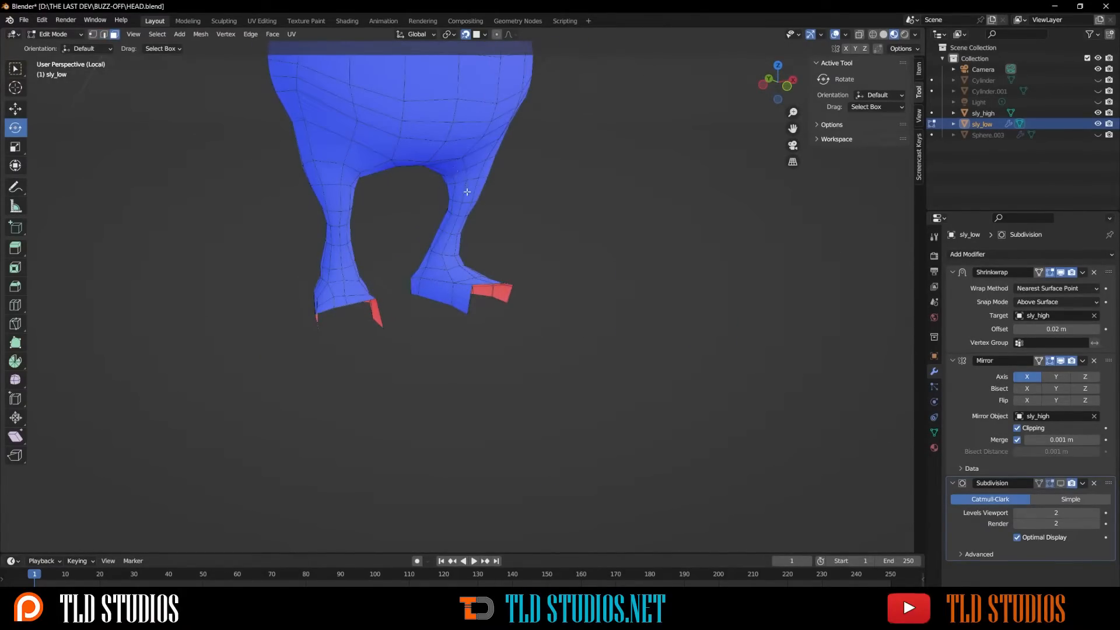
Step: Clear the mesh selection and try auto smooth shading followed by flat shading on the whole sly_low object
left_click(467, 191)
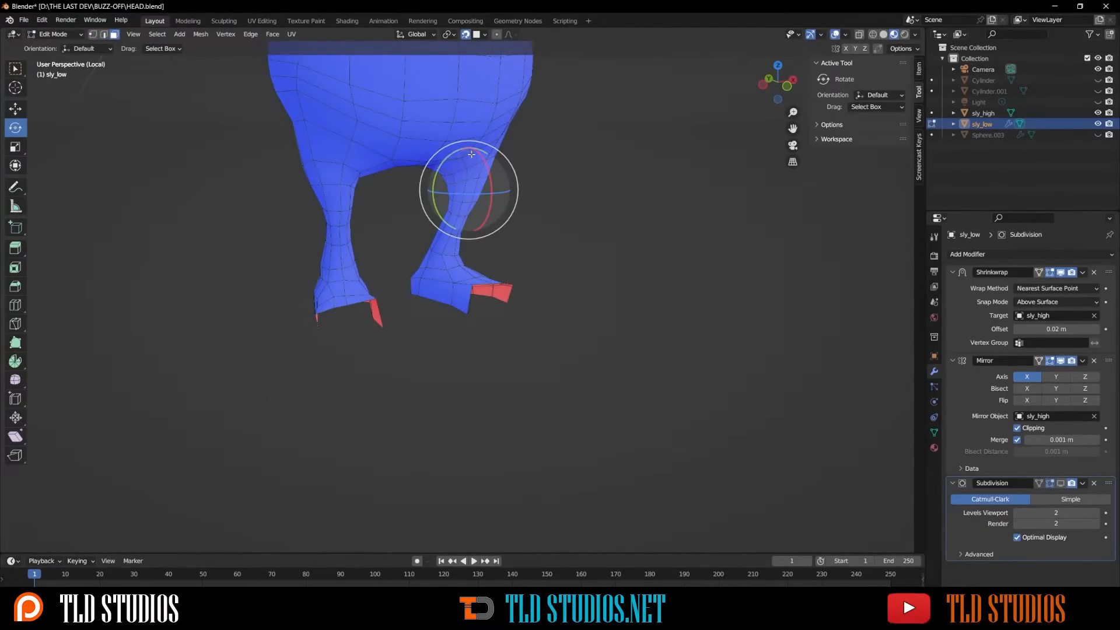
key("alt+a")
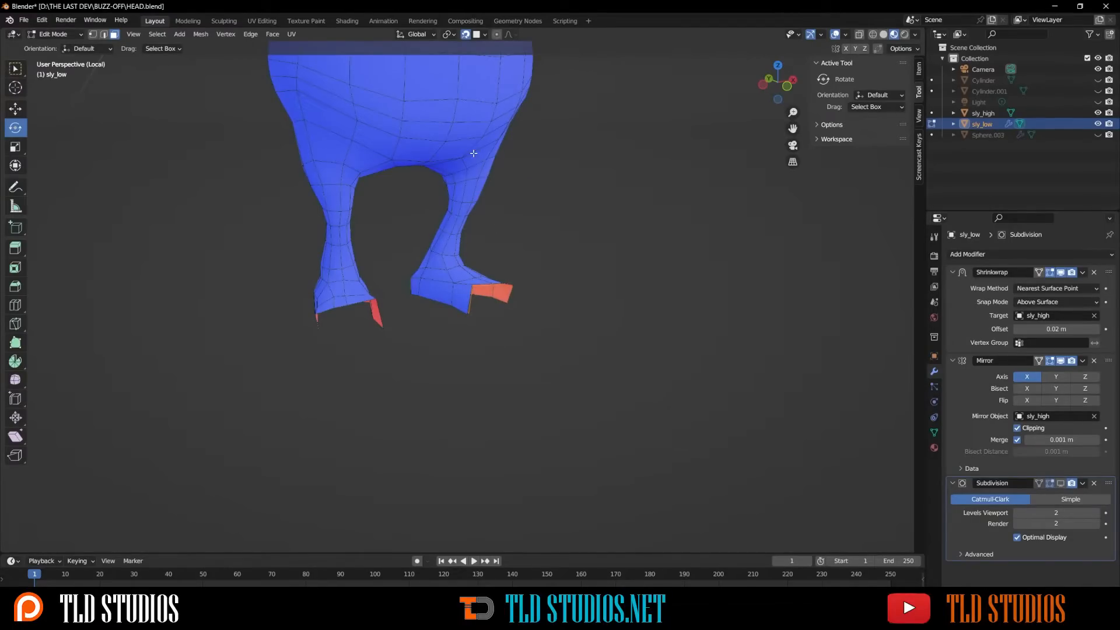
key("Tab")
right_click(469, 157)
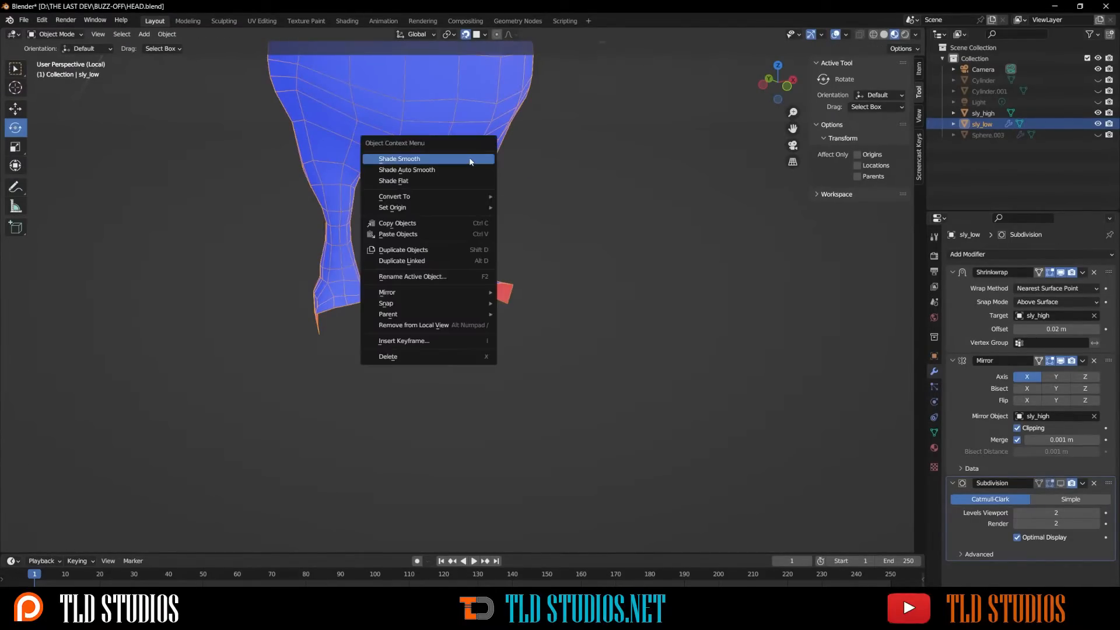
left_click(453, 170)
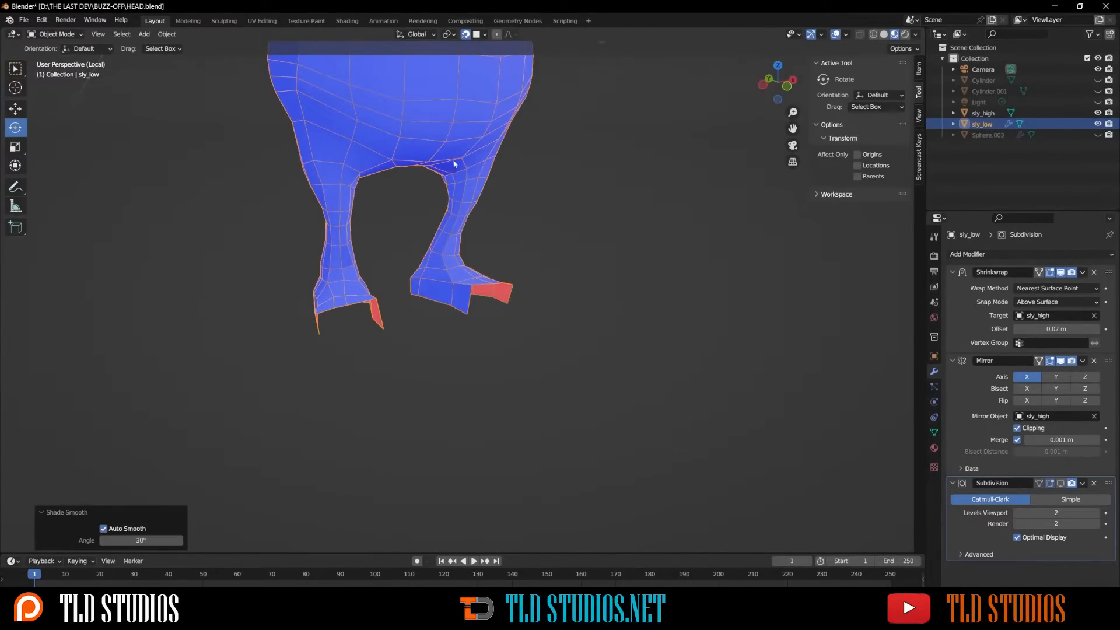
right_click(484, 156)
left_click(465, 155)
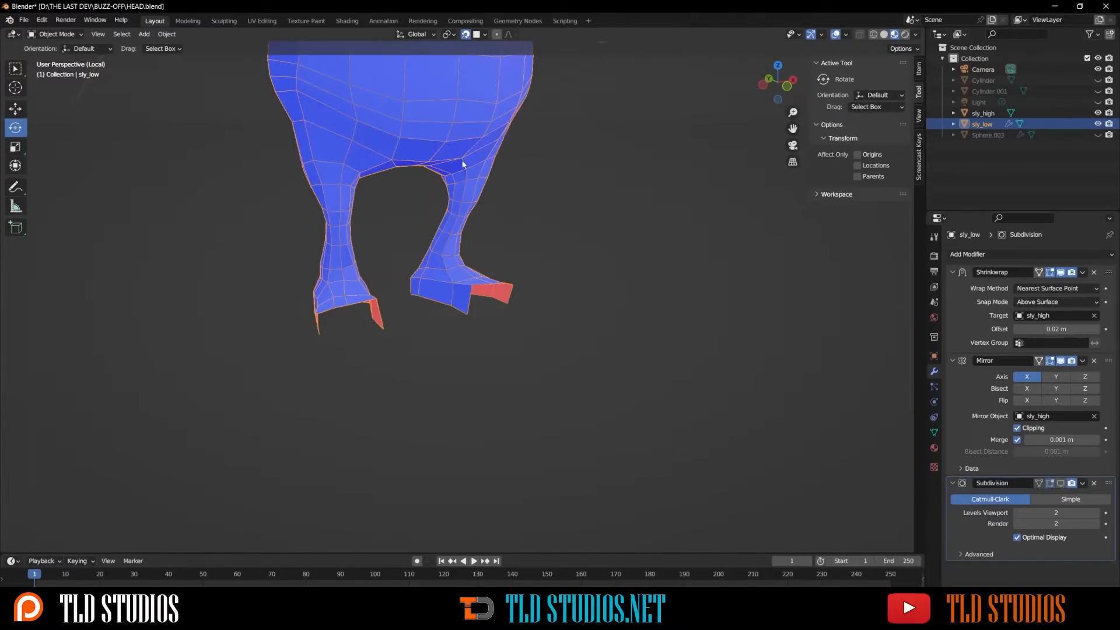
Step: Apply smooth shading without Auto Smooth to sly_low and return to mesh editing
right_click(466, 125)
left_click(459, 113)
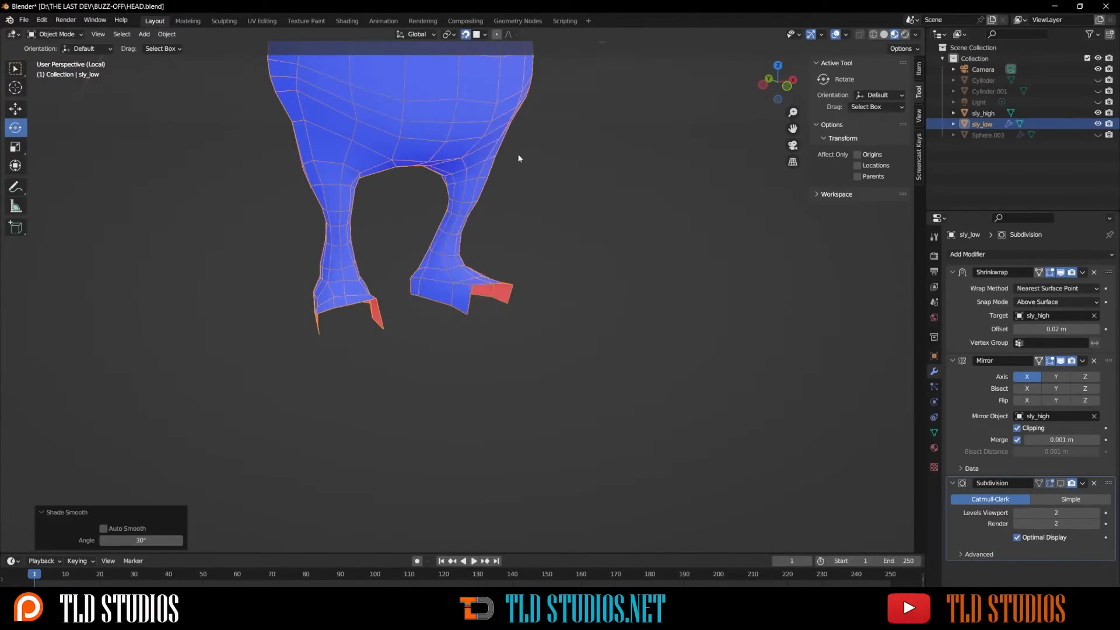
key("Tab")
Step: Check the face orientation around both feet, leave local view and bring the whole character into view
middle_click_drag(533, 173, 534, 249)
scroll(451, 301, "up", 8)
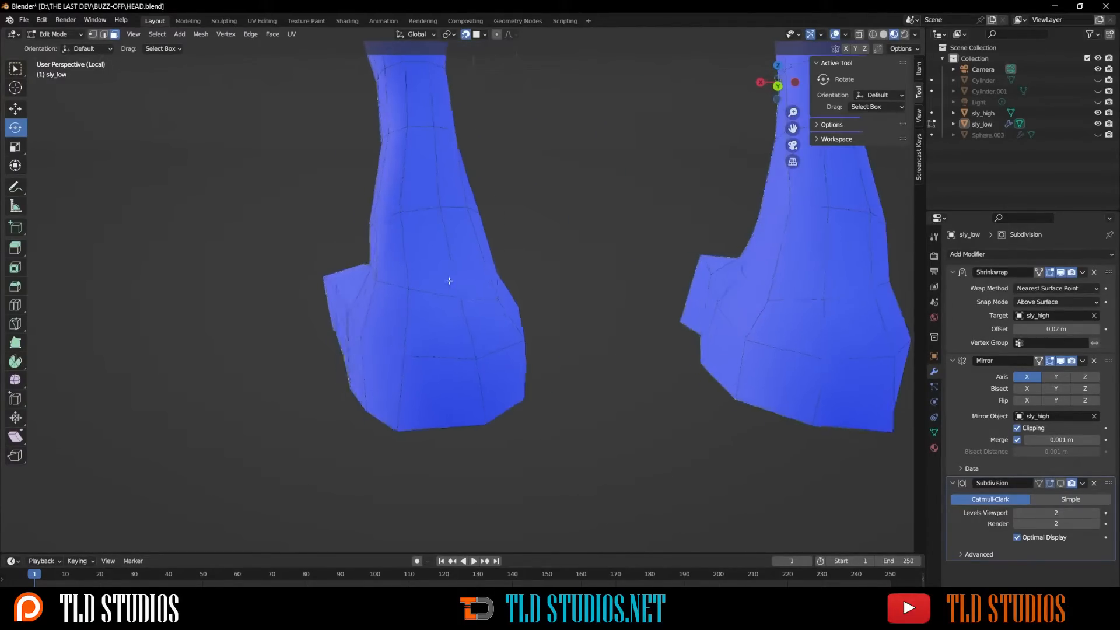
middle_click_drag(421, 284, 366, 286)
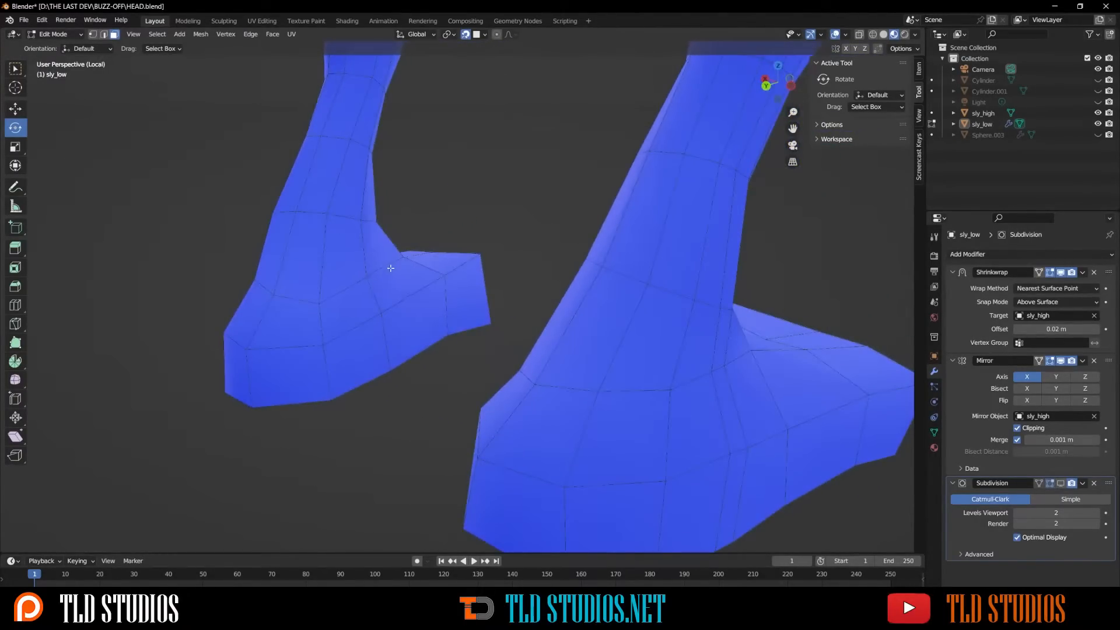
key("slash")
scroll(555, 183, "down", 8)
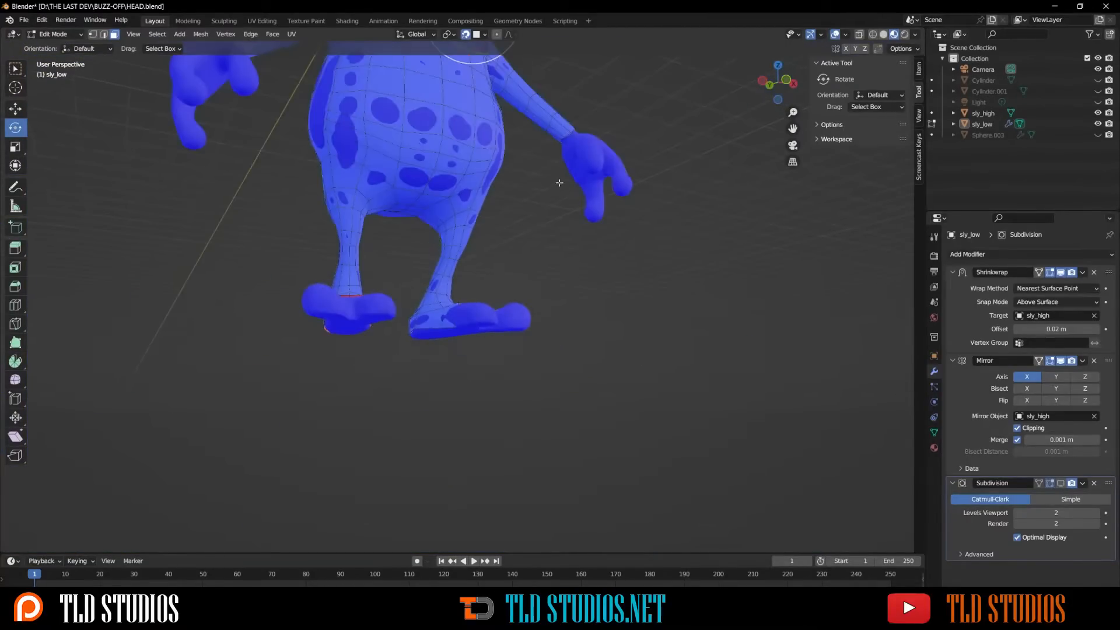
middle_click_drag(557, 183, 516, 219)
scroll(516, 219, "down", 5)
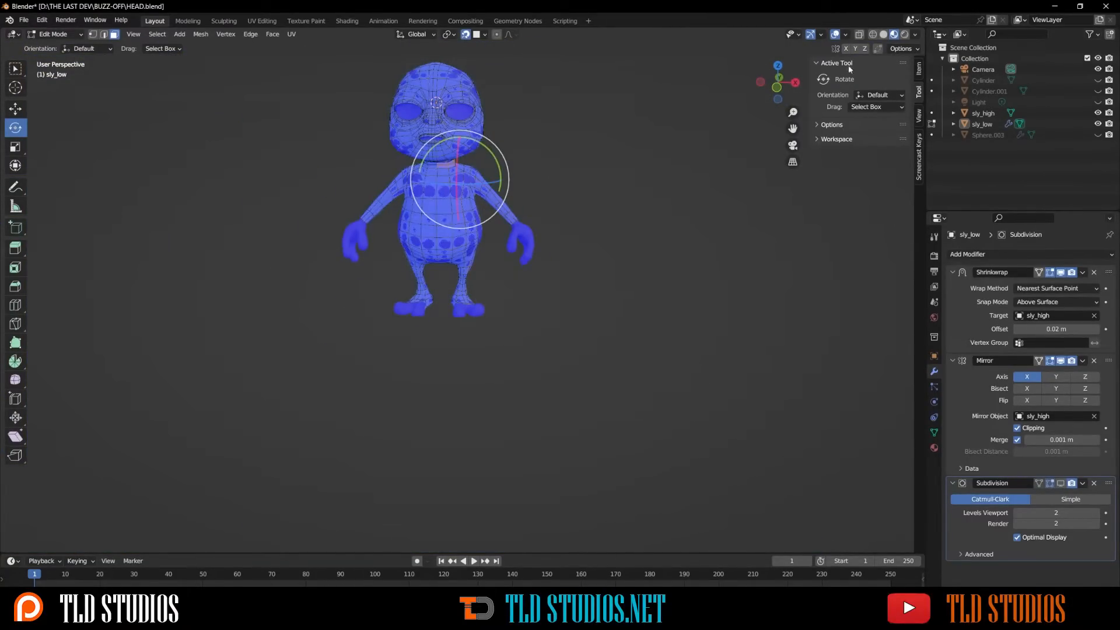
Step: Clear the selection and turn off the Face Orientation overlay
left_click(601, 156)
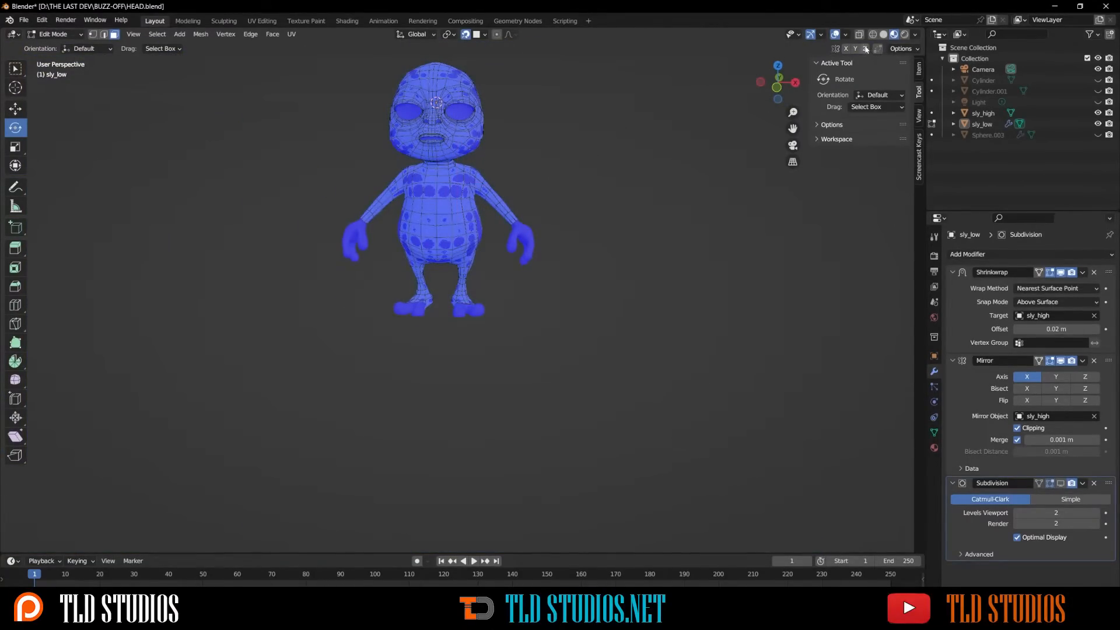
left_click(846, 34)
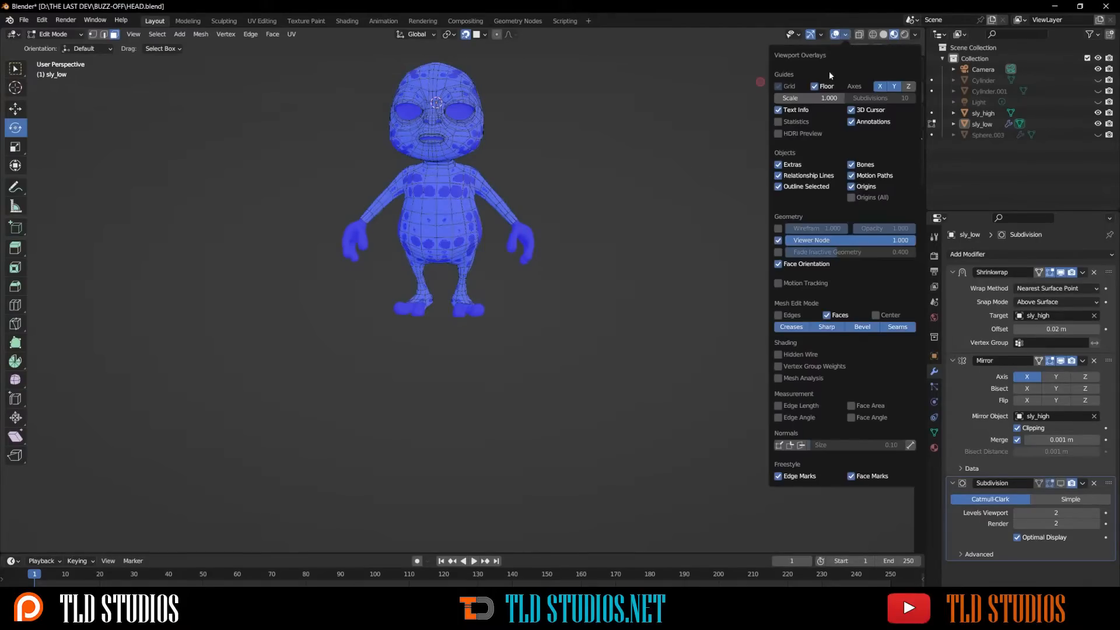
left_click(779, 267)
Step: Slide the vertex on the torso's side behind the large gray patch toward the belly, in two small moves
scroll(589, 224, "up", 4)
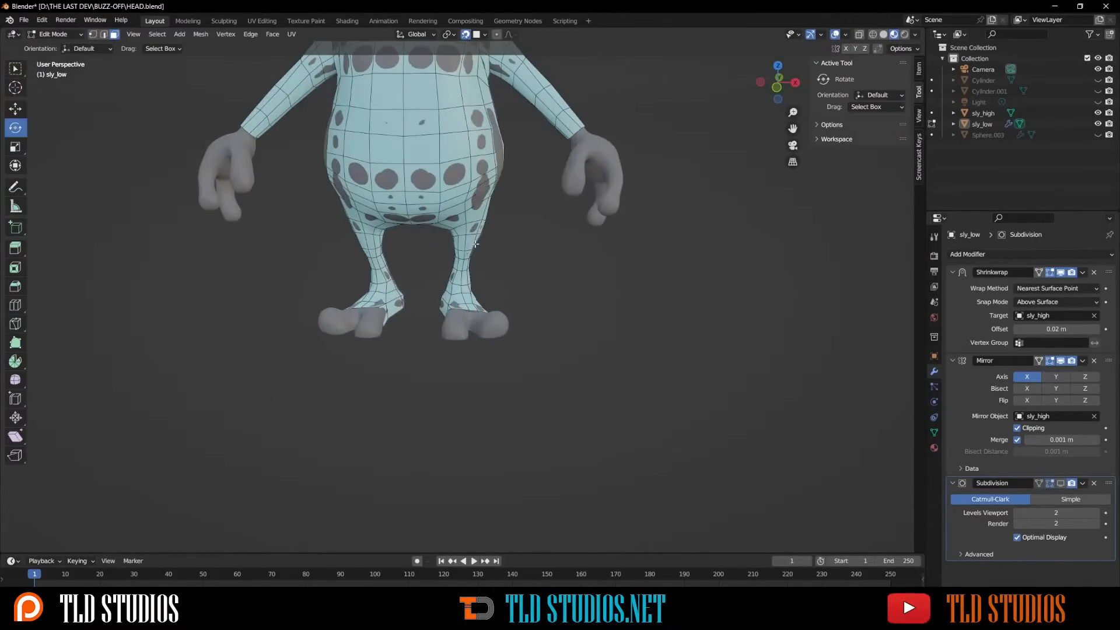
middle_click_drag(529, 131, 456, 221, "shift")
scroll(436, 253, "up", 3)
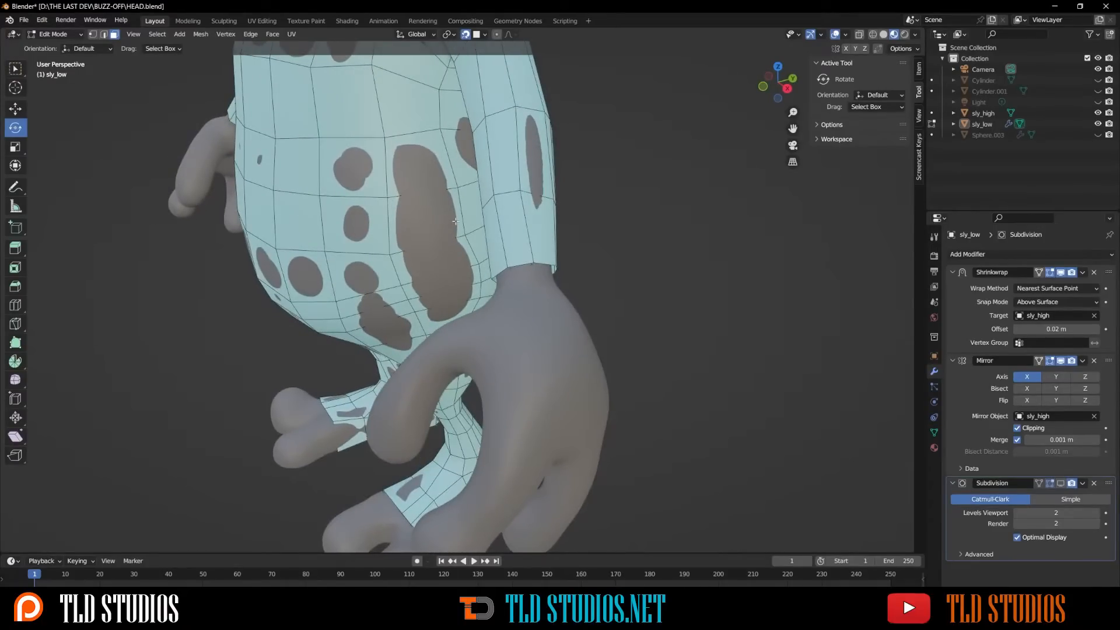
left_click(459, 190)
key("shift+v")
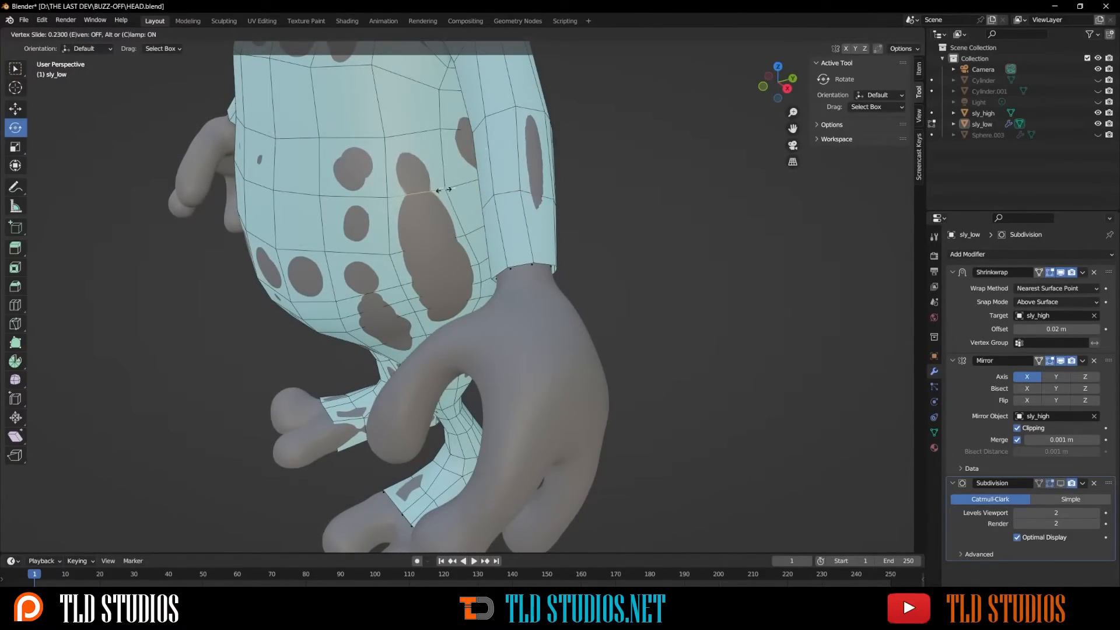
left_click(446, 191)
mouse_move(446, 191)
middle_mouse_down()
mouse_move(373, 184)
mouse_move(460, 181)
middle_mouse_up()
key("shift+v")
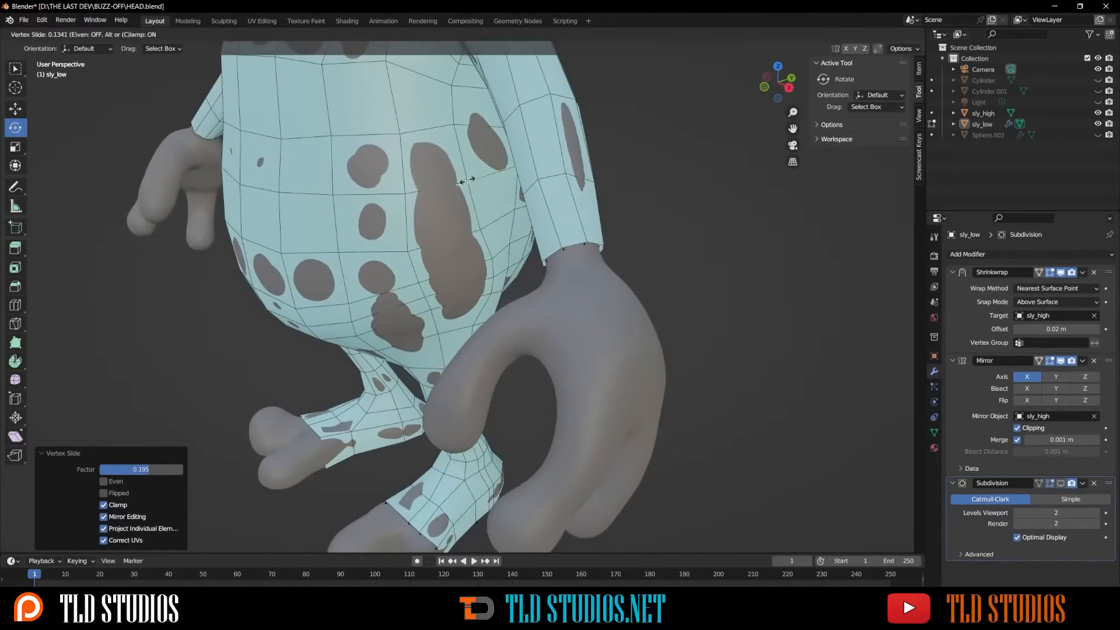
left_click(467, 180)
Step: Slide the next two vertices down the same torso side column slightly toward the belly along their edges
left_click(473, 233)
key("g")
key("g")
left_click(465, 235)
left_click(493, 261)
key("g")
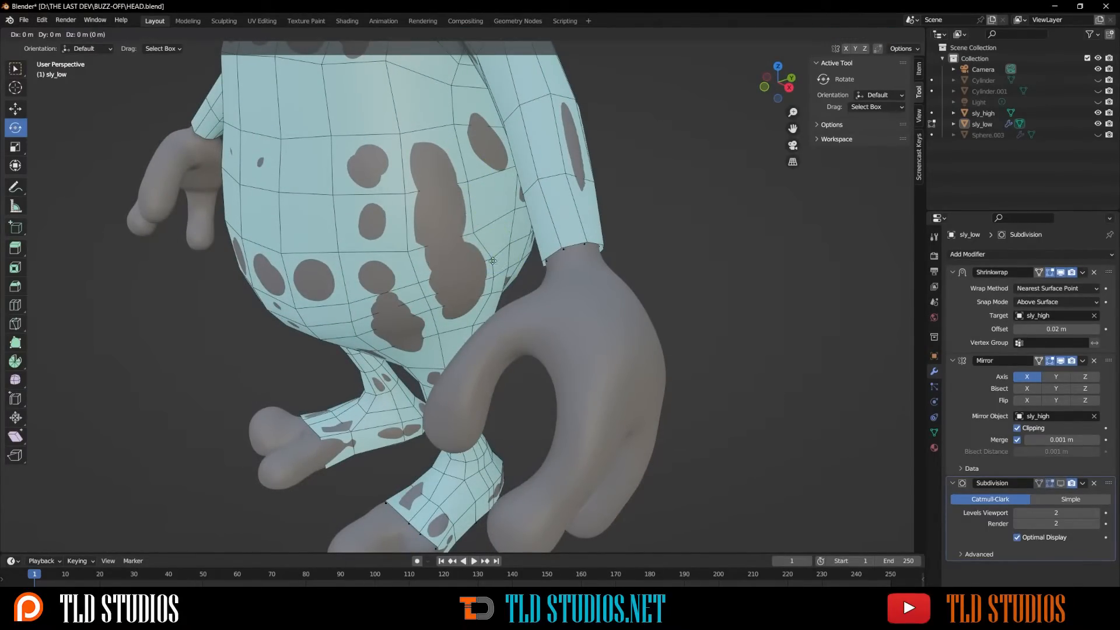
key("g")
left_click(470, 266)
Step: Slide the two lowest side vertices near the hip toward the belly, the last by a factor of about 0.25
left_click(490, 276)
key("g")
key("g")
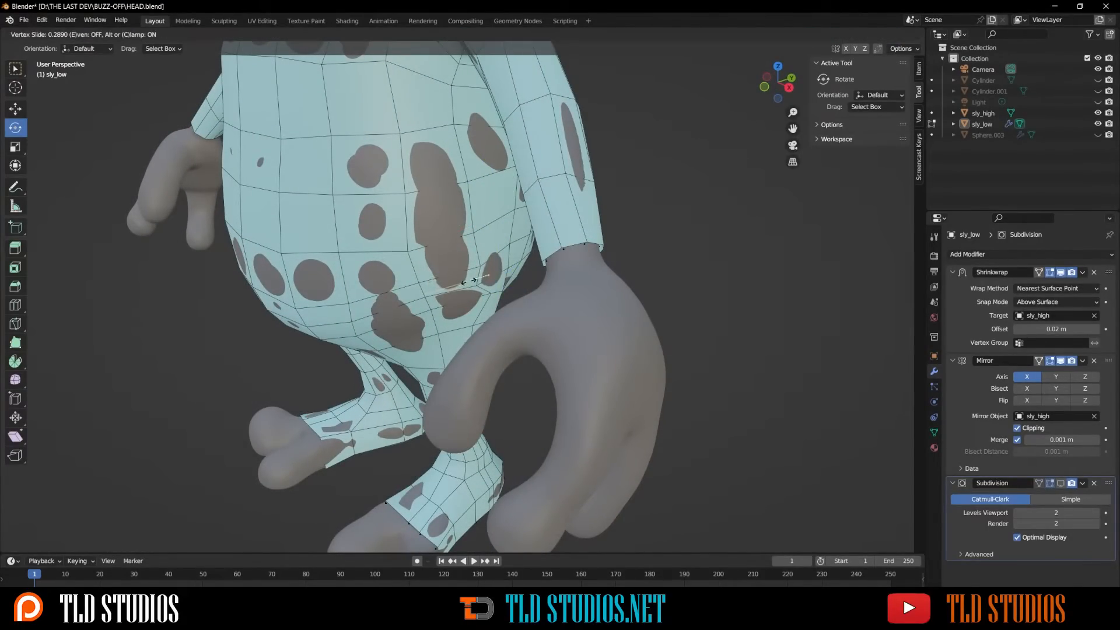
left_click(468, 282)
left_click(491, 294)
key("g")
key("g")
left_click(476, 298)
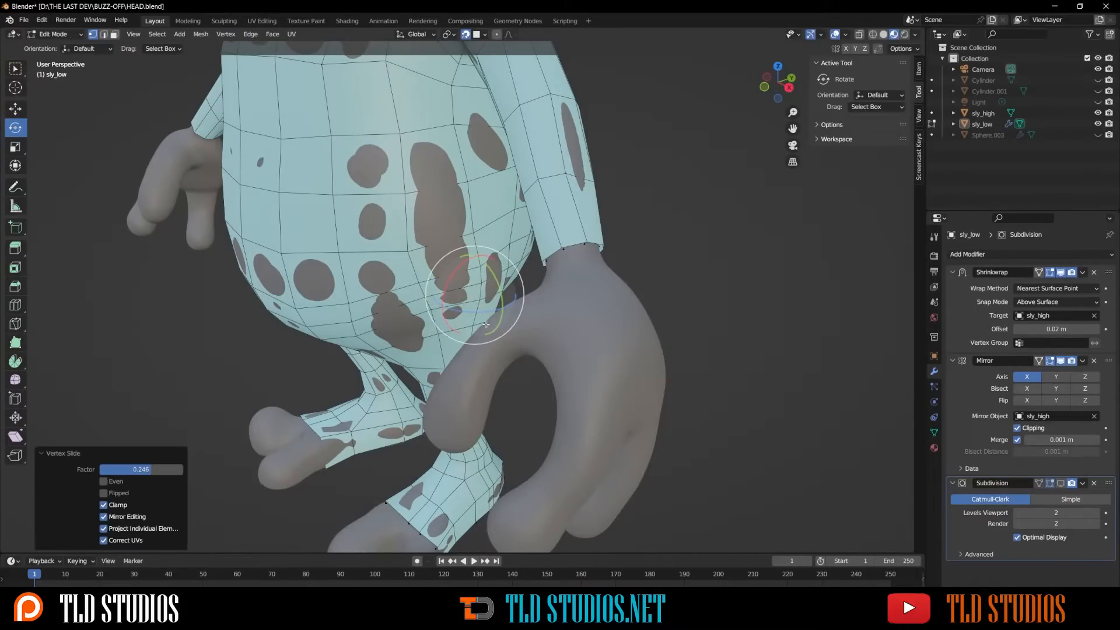
Step: Examine the torso, hips and legs from the back and sides to judge the edge flow
middle_click_drag(485, 324, 369, 270)
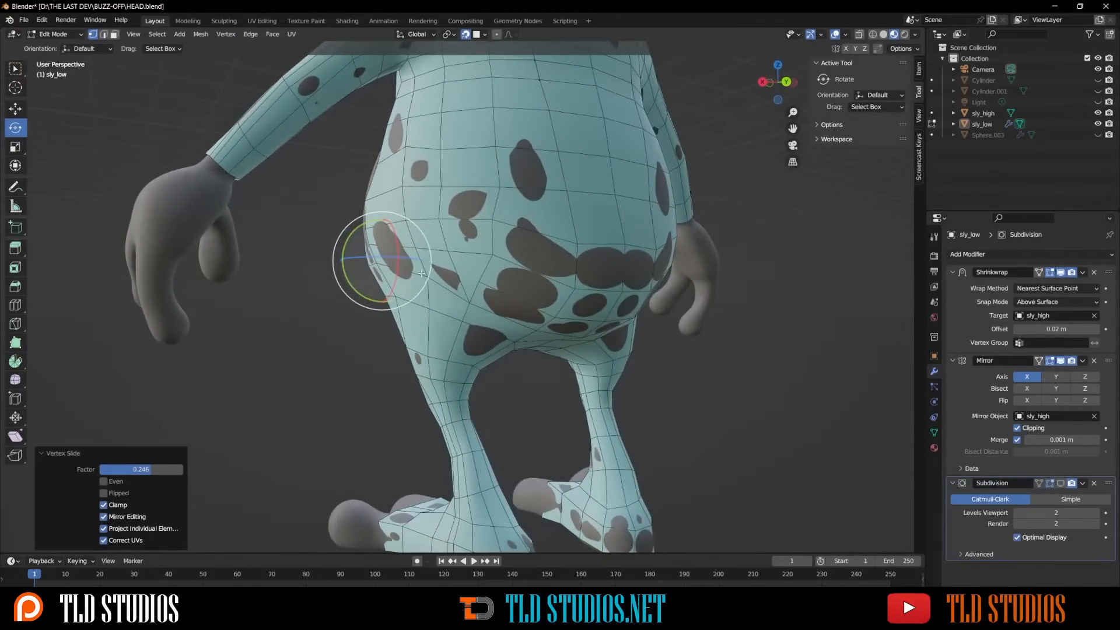
scroll(421, 273, "down", 4)
middle_click_drag(455, 312, 400, 327)
scroll(400, 327, "up", 2)
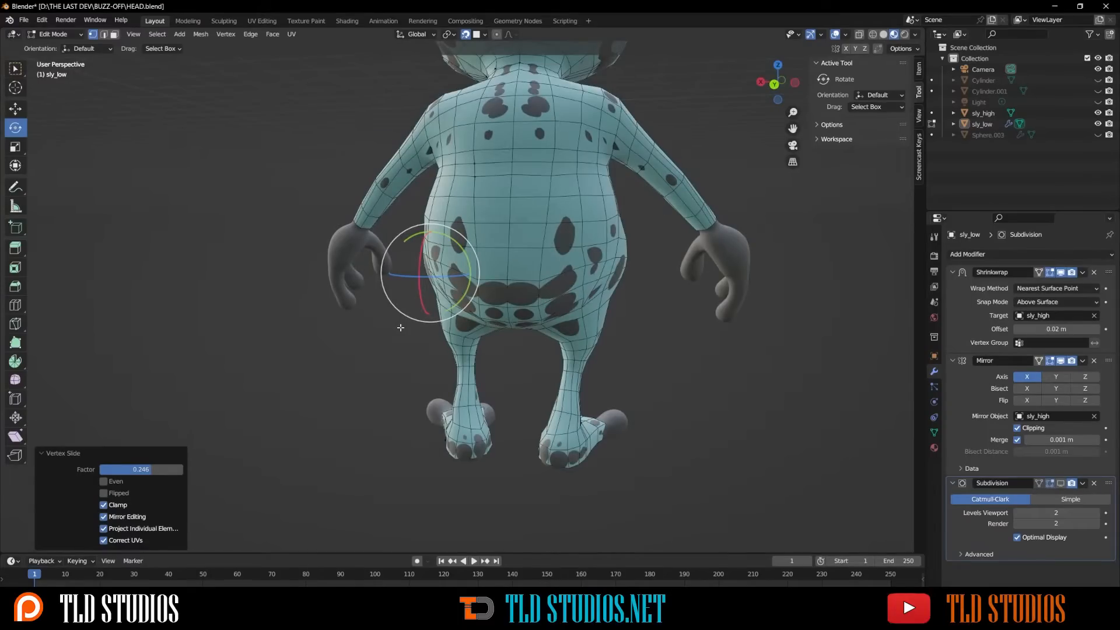
scroll(439, 337, "down", 3)
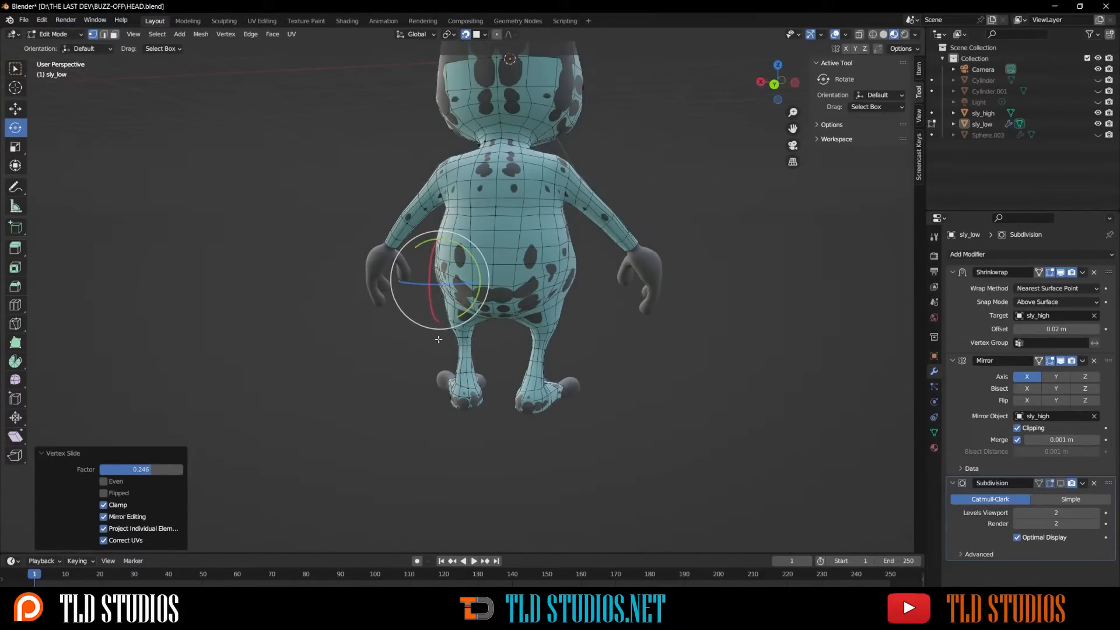
middle_click_drag(439, 336, 577, 343)
scroll(538, 281, "down", 2)
middle_click_drag(539, 281, 525, 308)
Step: Extrude the outer wrist edge down the back of the hand as a strip of three successive faces
scroll(542, 295, "up", 8)
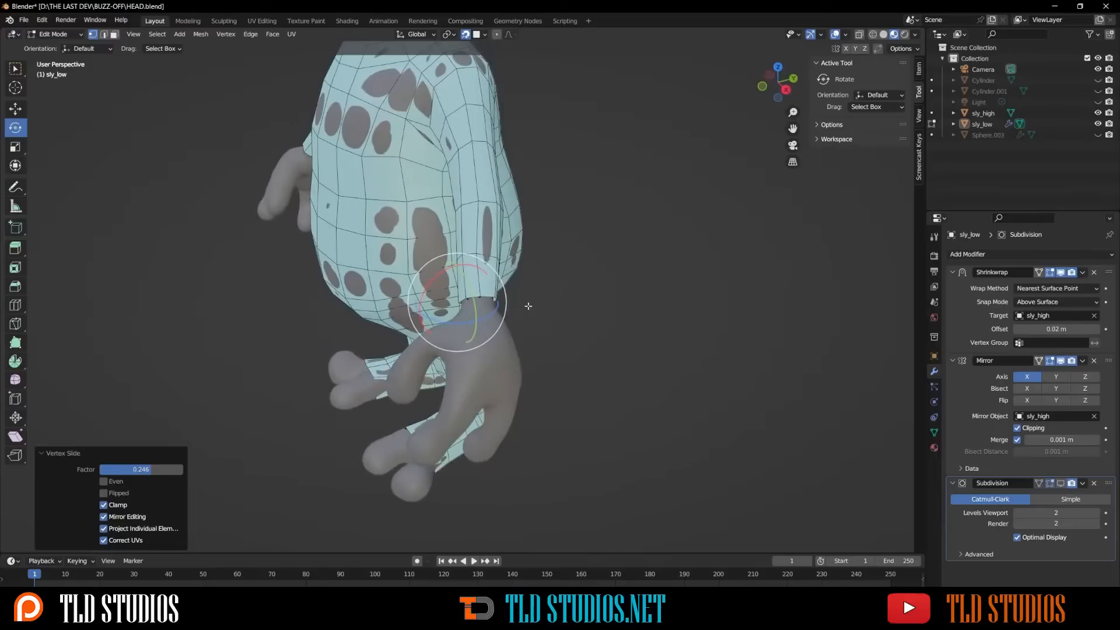
scroll(507, 304, "up", 5)
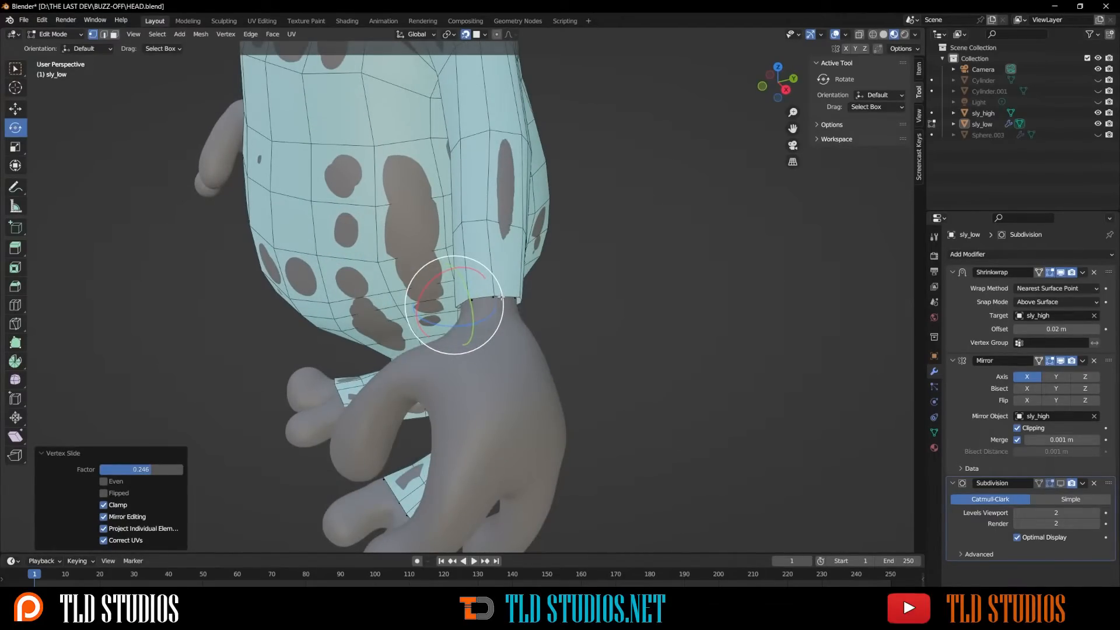
key("2")
middle_click_drag(502, 309, 428, 334)
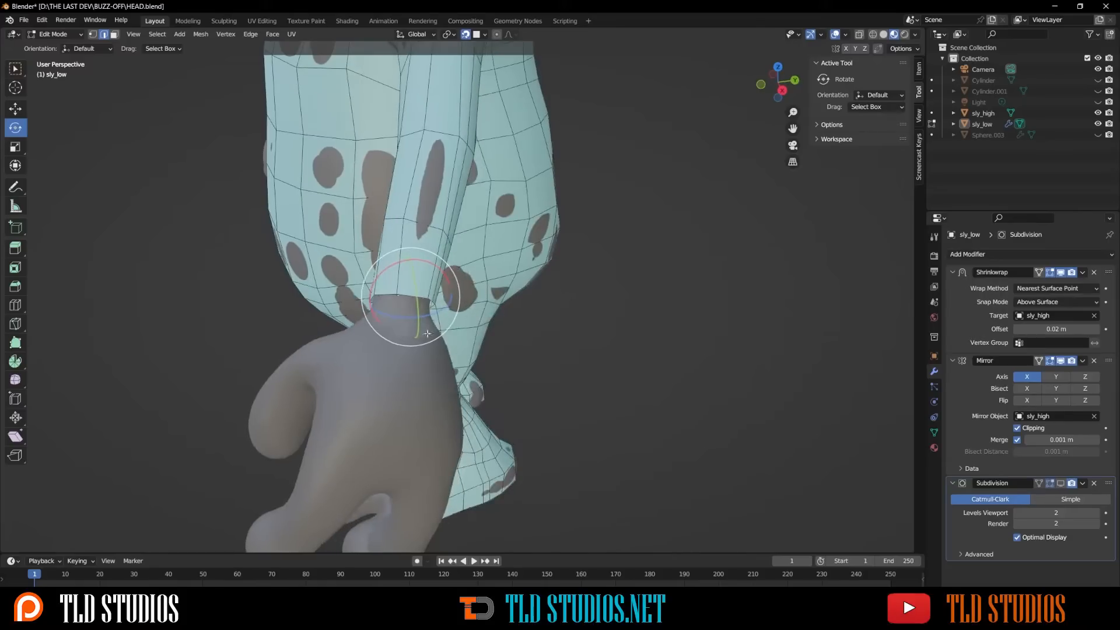
right_click(406, 327, "ctrl")
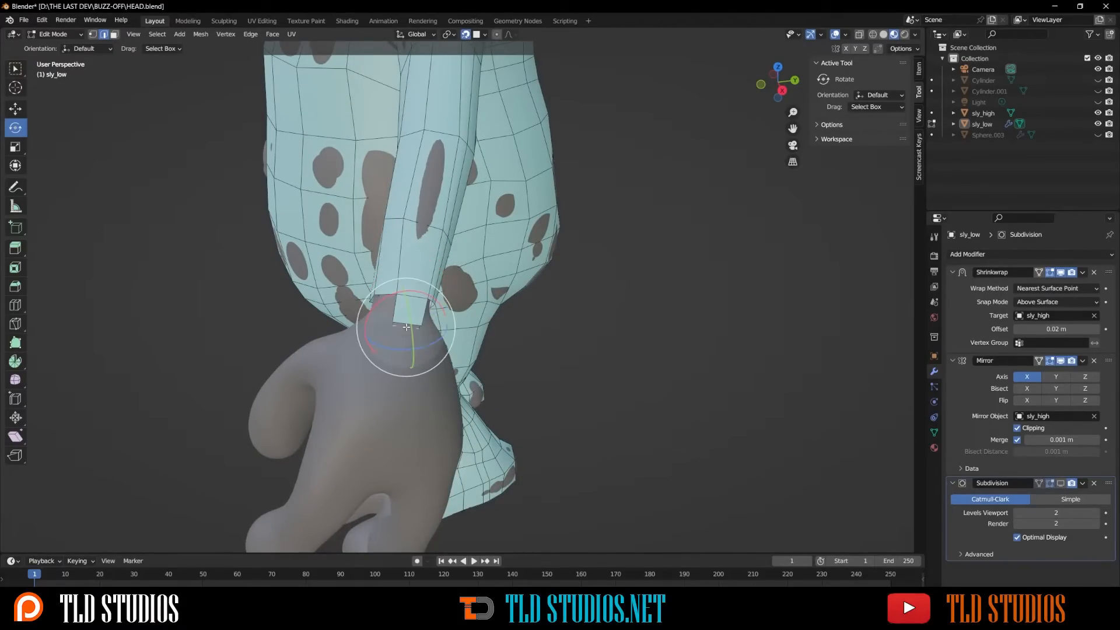
right_click(407, 376, "ctrl")
right_click(399, 451, "ctrl")
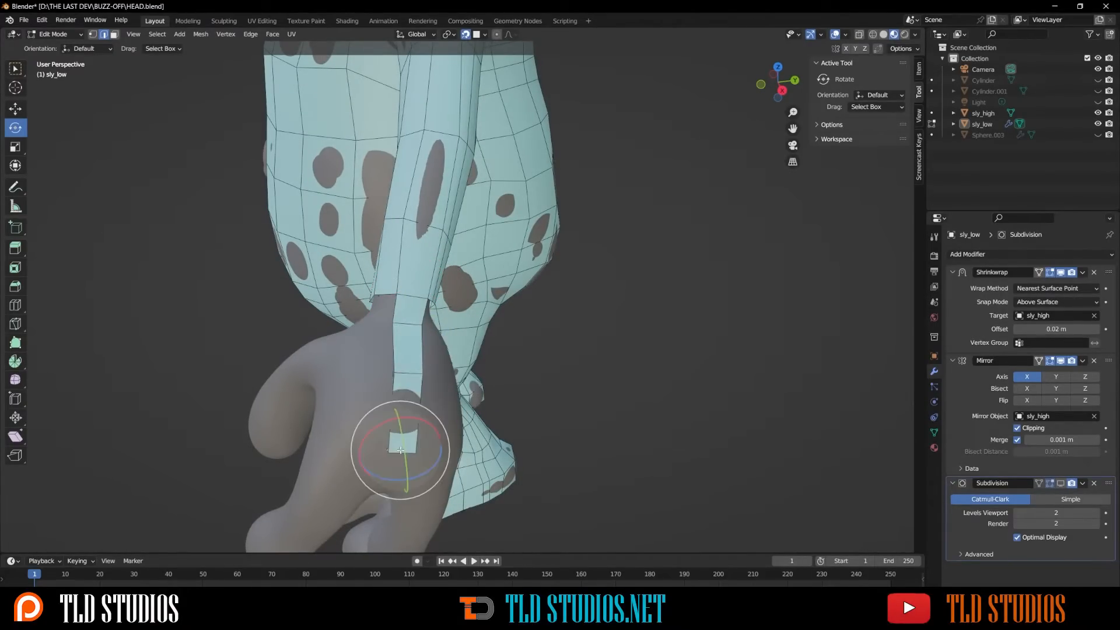
Step: Add one loop cut across the lowest face of the strip on the back of the hand, with a factor of about -0.034
key("ctrl+r")
left_click(418, 407)
left_click(417, 406)
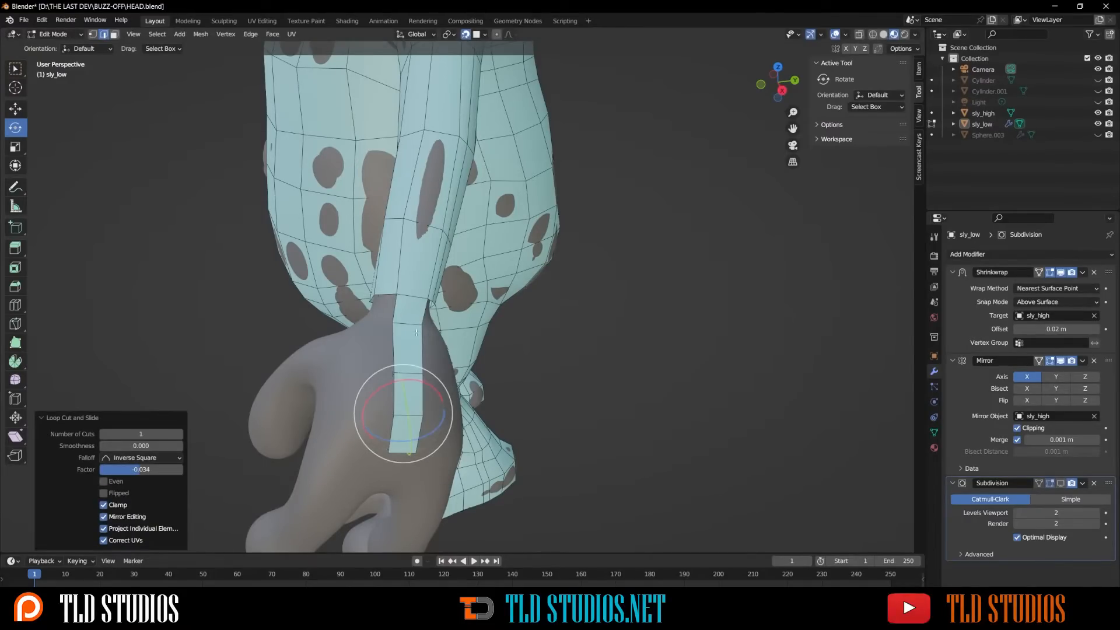
Step: Extrude a face down from the front wrist edge and fill the gap between it and the back-of-hand strip
middle_click_drag(417, 406, 449, 328)
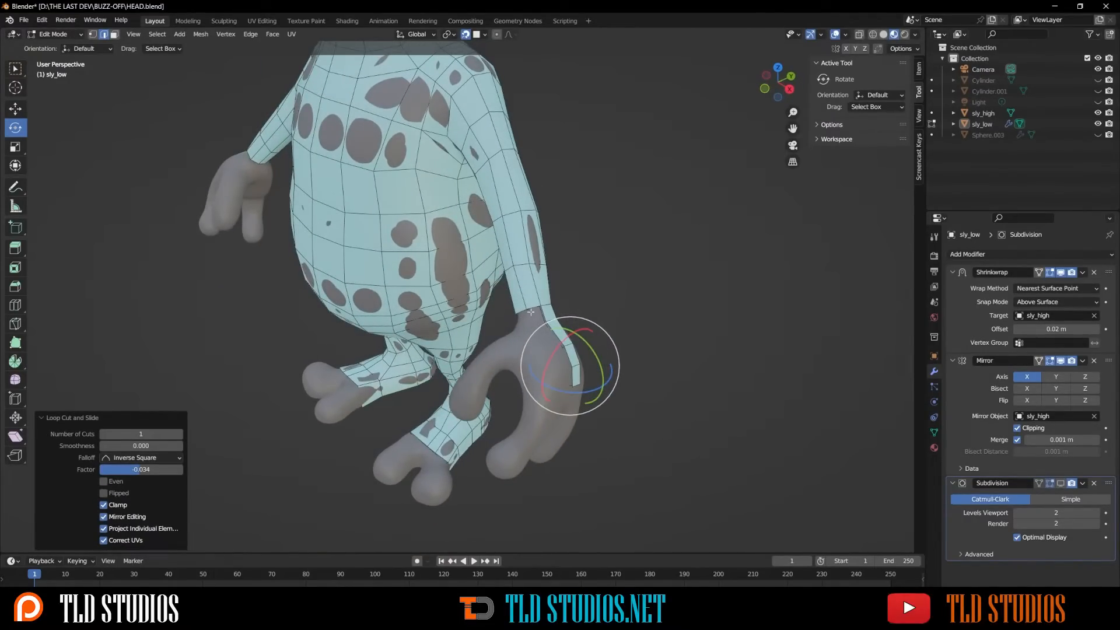
key("KP_Decimal")
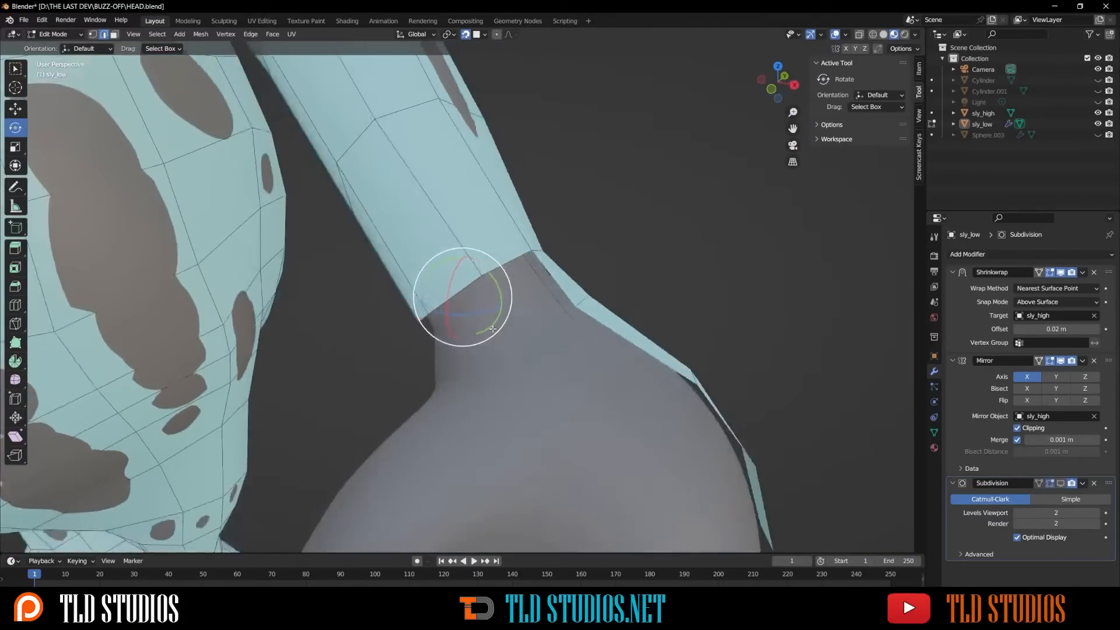
mouse_move(492, 329)
middle_mouse_down()
mouse_move(449, 255)
mouse_move(484, 295)
mouse_move(480, 321)
middle_mouse_up()
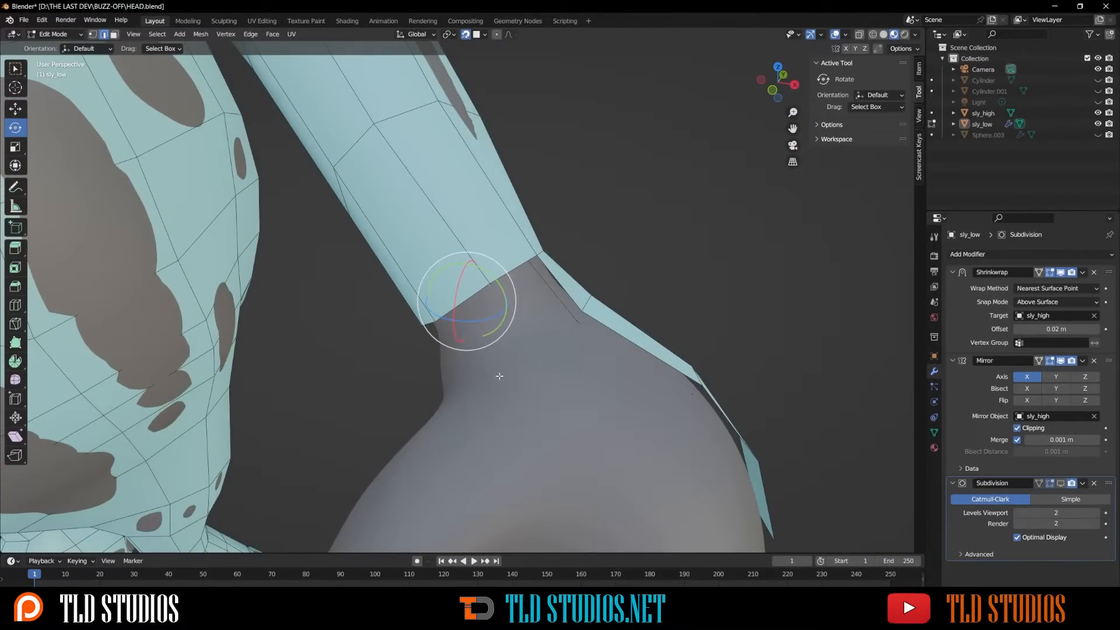
middle_click_drag(497, 326, 493, 288)
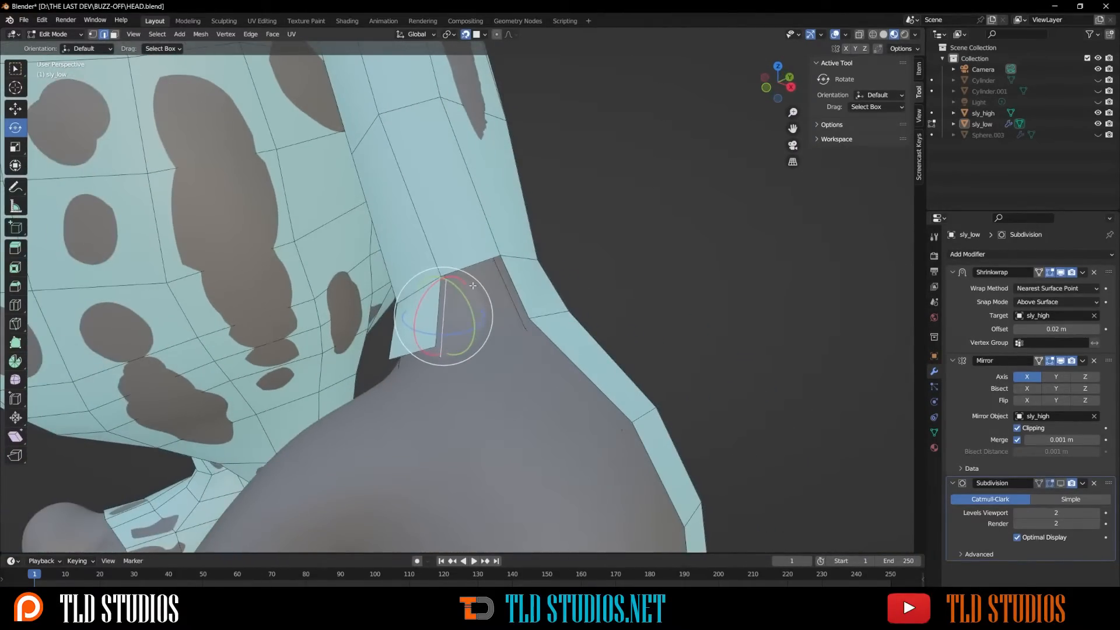
left_click(506, 296, "shift")
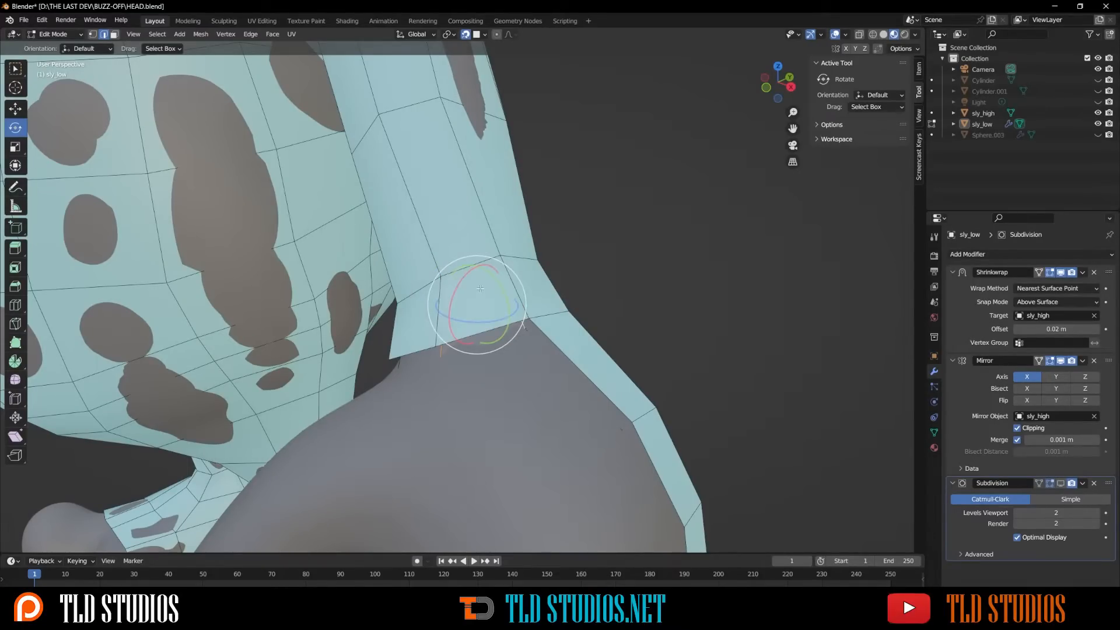
middle_click_drag(480, 288, 503, 281)
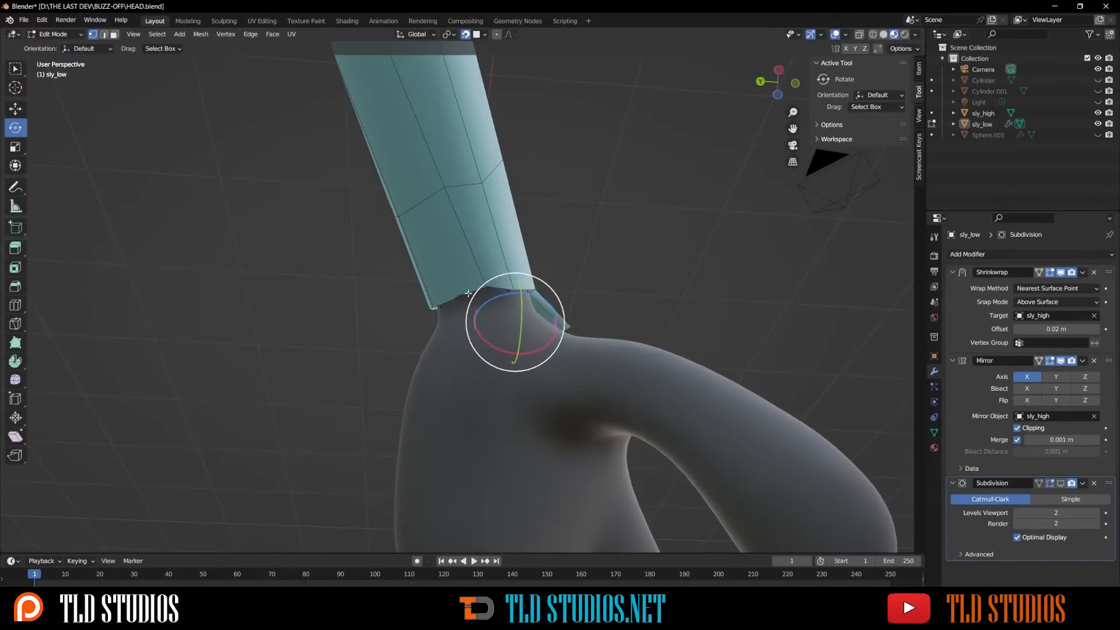
Step: Slide the vertices on the underside of the wrist and forearm along their edges to even out the spacing
key("shift+v")
left_click(457, 248)
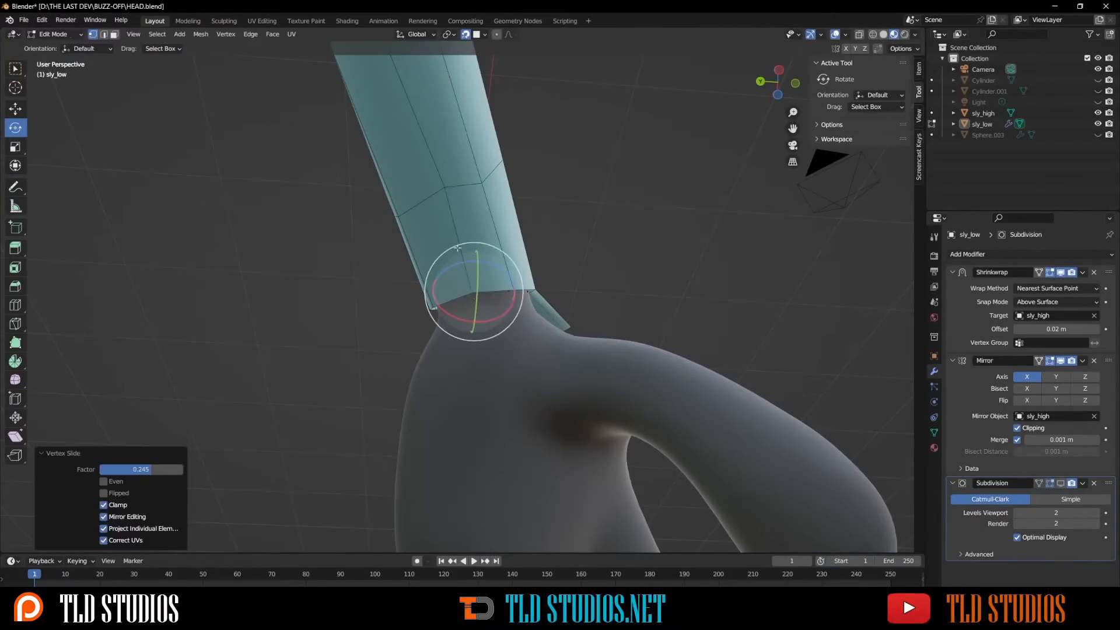
key("shift+v")
left_click(437, 197)
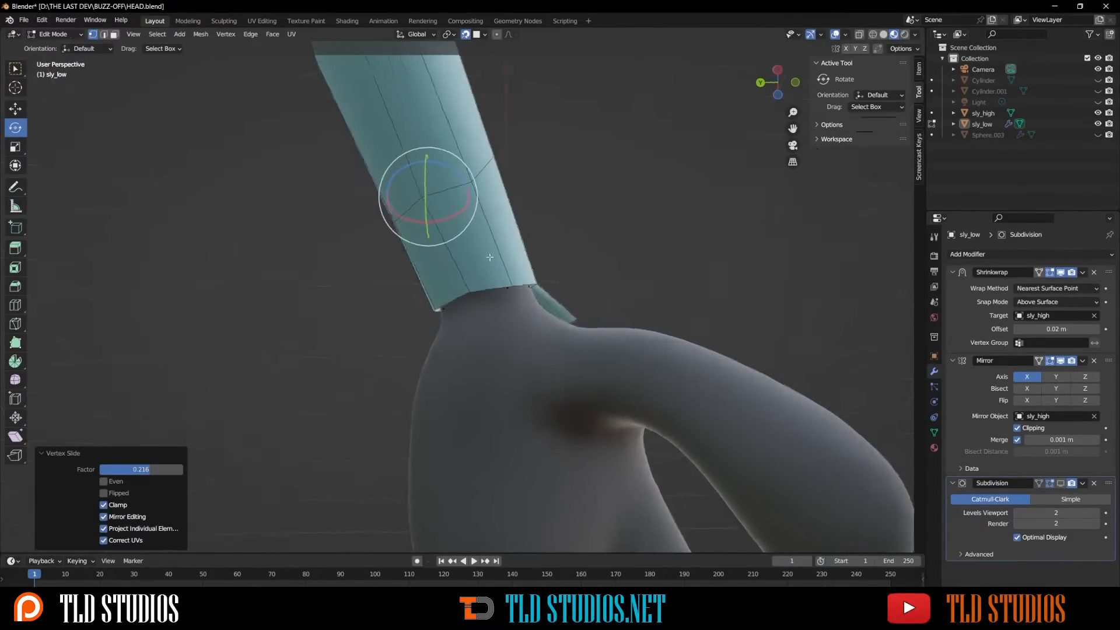
middle_click_drag(438, 197, 465, 350)
key("shift+v")
left_click(440, 175)
Step: Extrude the open edges on the underside of the wrist and fill faces to continue the ring around it
key("2")
left_click(462, 298, "alt")
key("e")
right_click(505, 330)
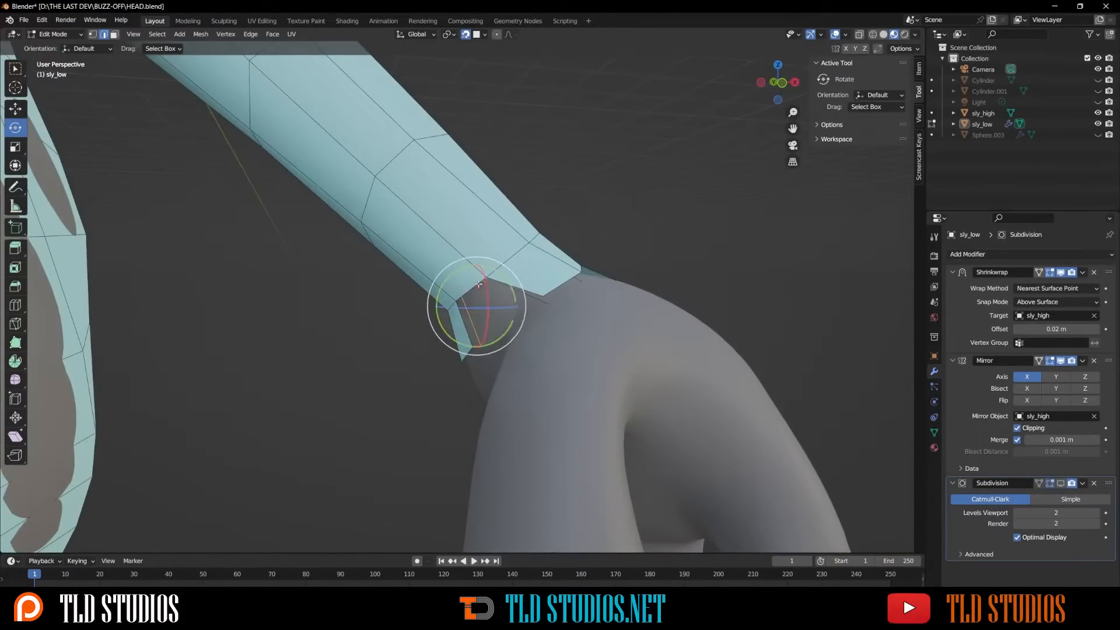
middle_click_drag(518, 293, 421, 291)
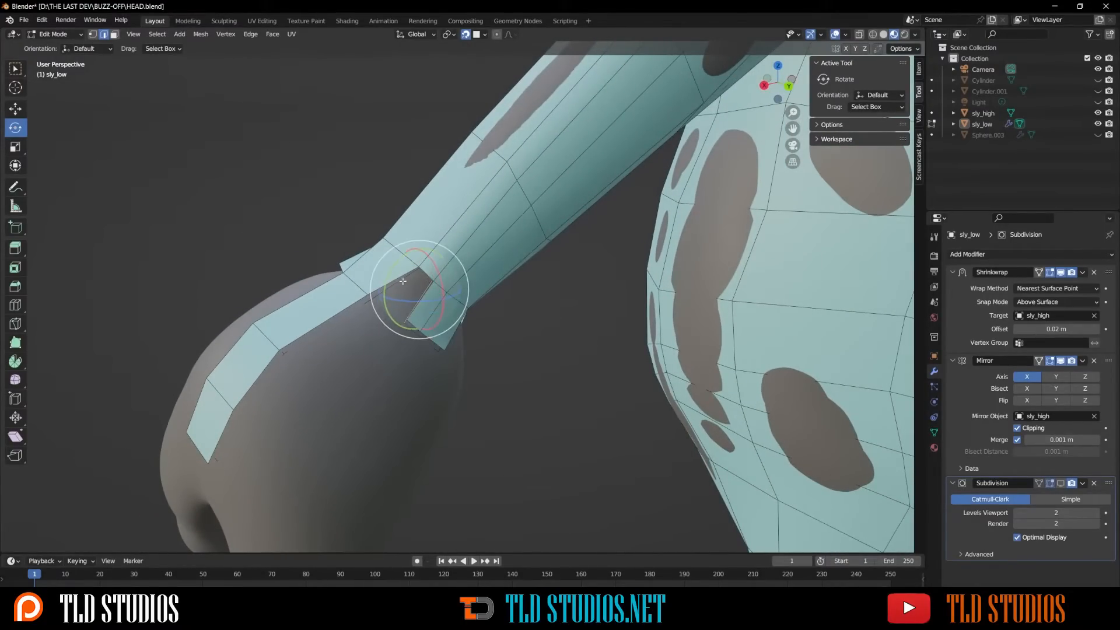
middle_click_drag(398, 282, 460, 297)
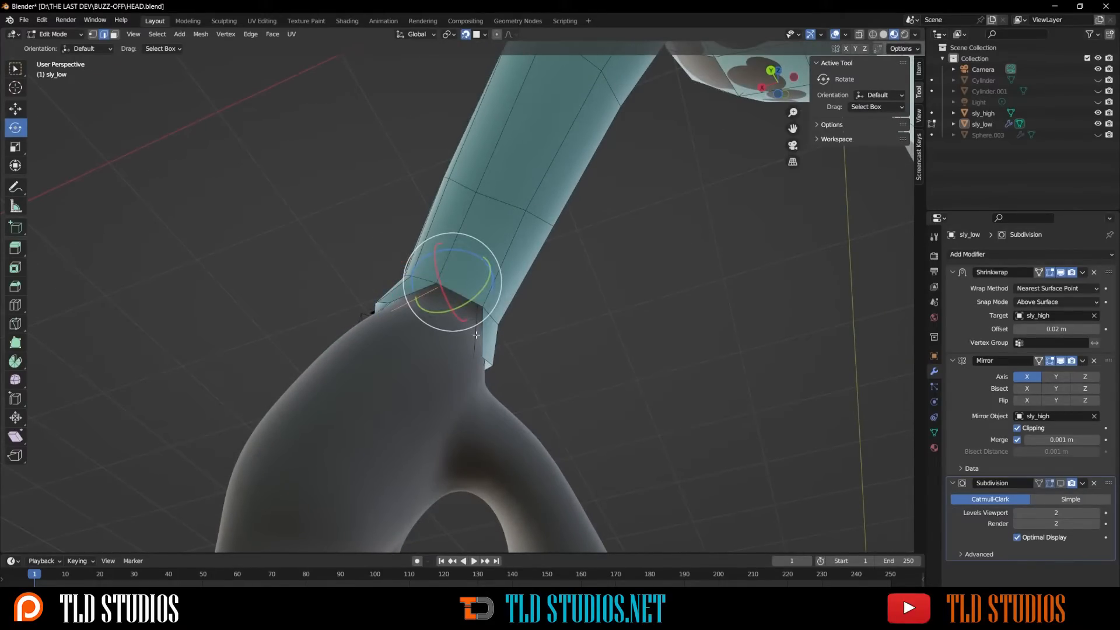
middle_click_drag(476, 335, 472, 325)
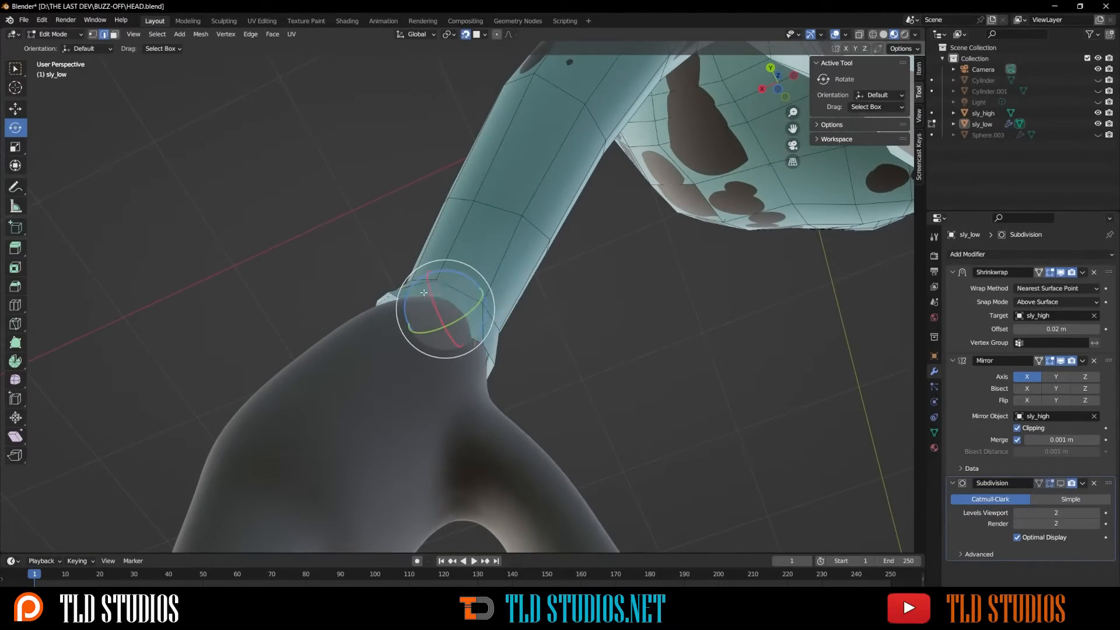
middle_click_drag(423, 292, 447, 350)
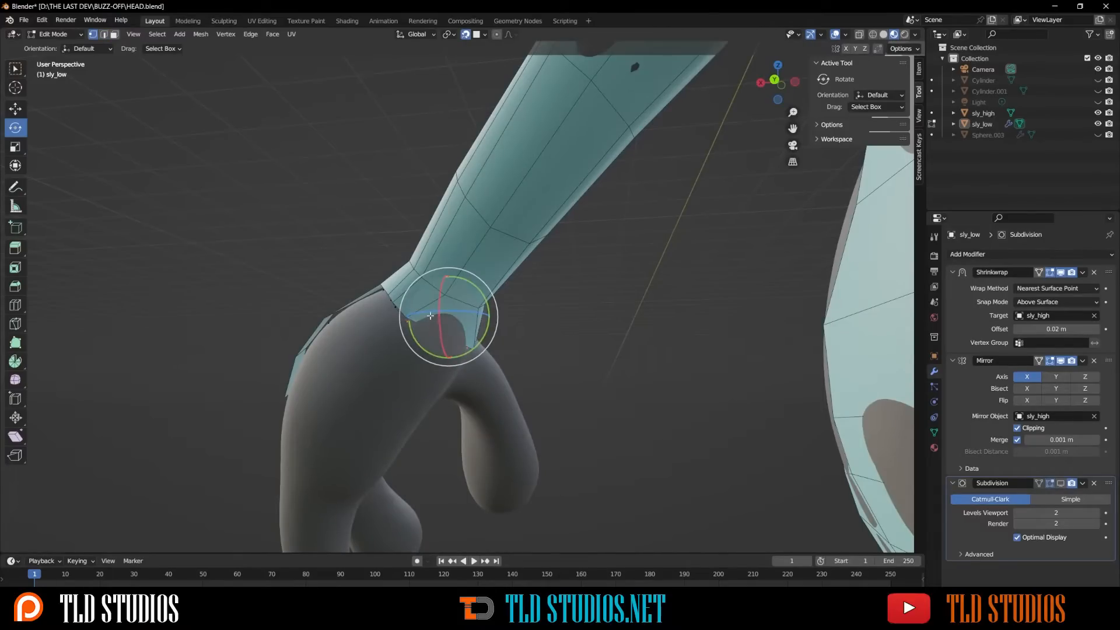
Step: Slide one vertex of the new wrist ring by about 0.291 and move its neighbouring rim vertices onto the hand's surface
key("shift+v")
left_click(430, 335)
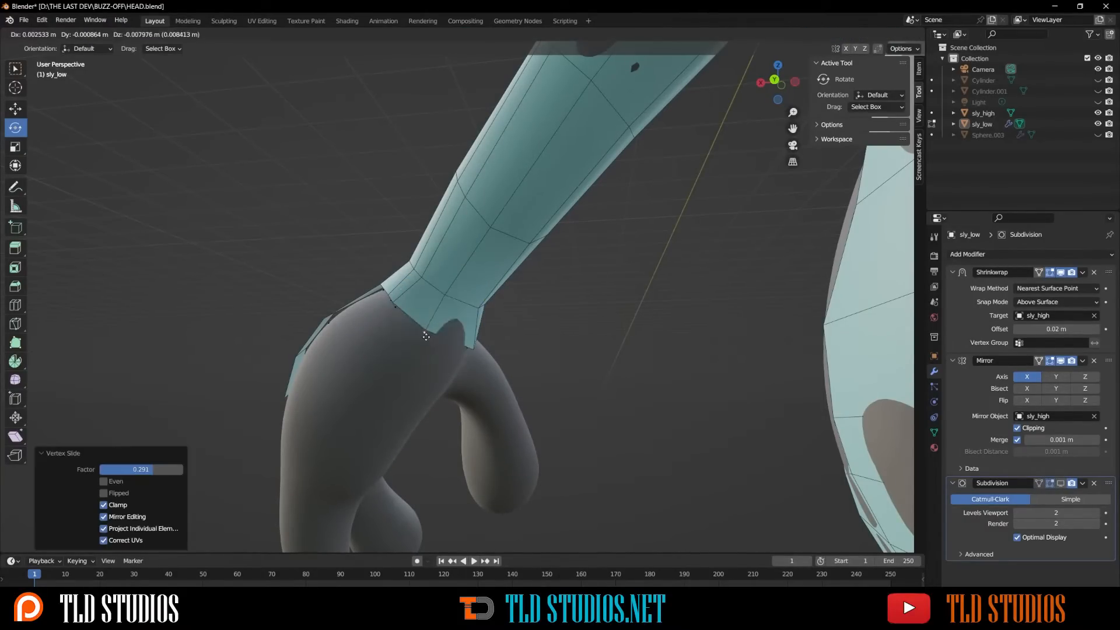
key("g")
left_click(430, 335)
middle_click_drag(430, 335, 432, 290)
key("g")
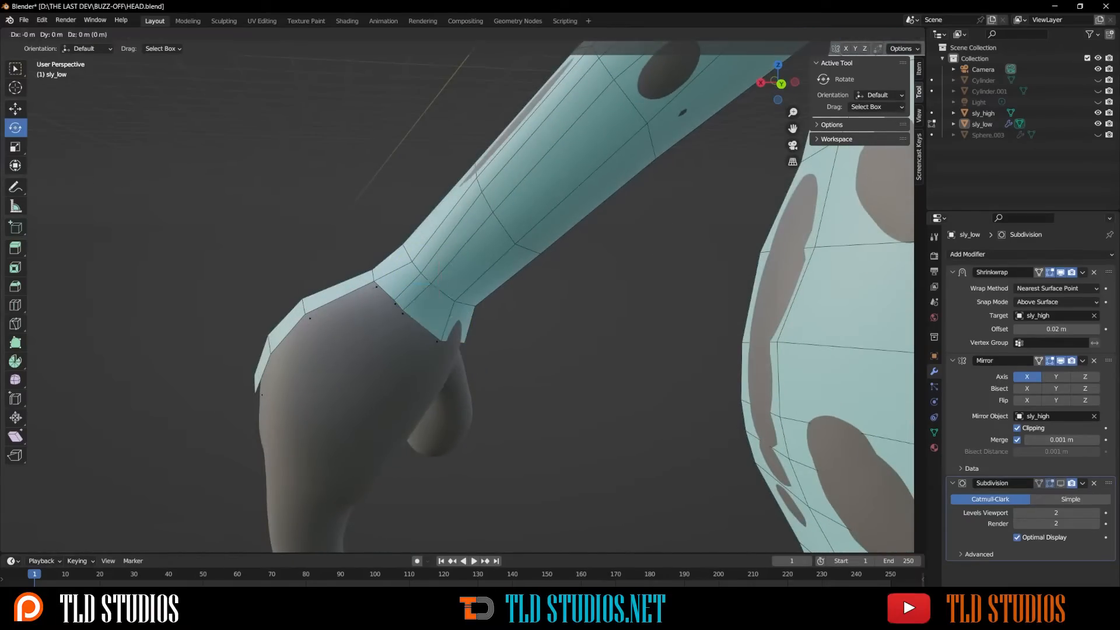
left_click(414, 315)
key("g")
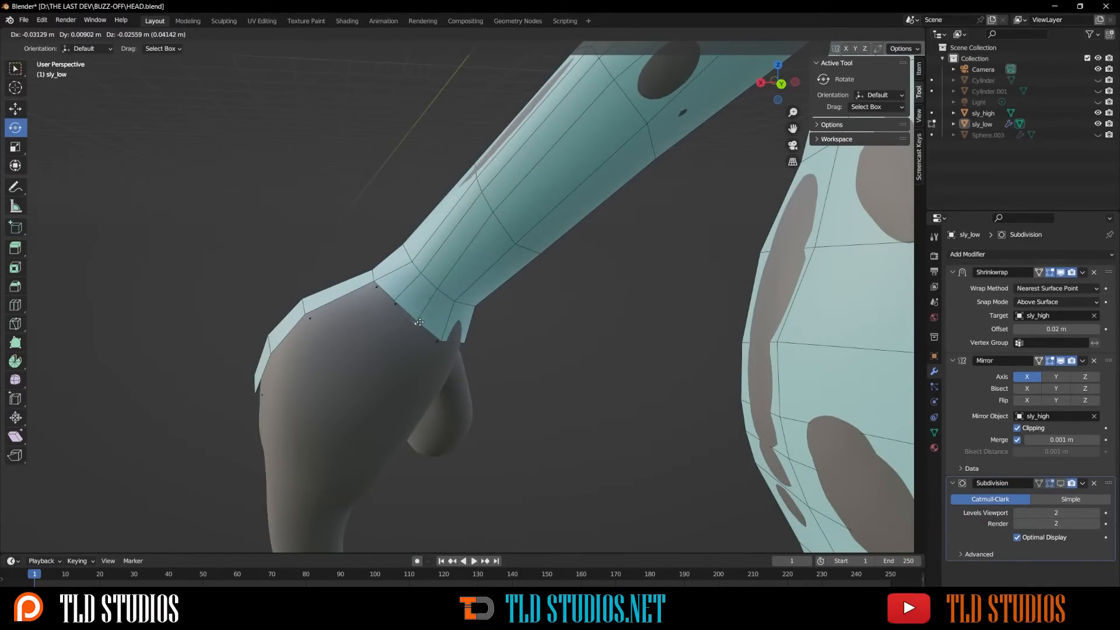
left_click(419, 322)
Step: Move the end edge of the back-of-hand strip down toward the knuckles and shift the edge above it to match
middle_click_drag(420, 322, 397, 383)
scroll(412, 321, "up", 5)
scroll(495, 336, "down", 5)
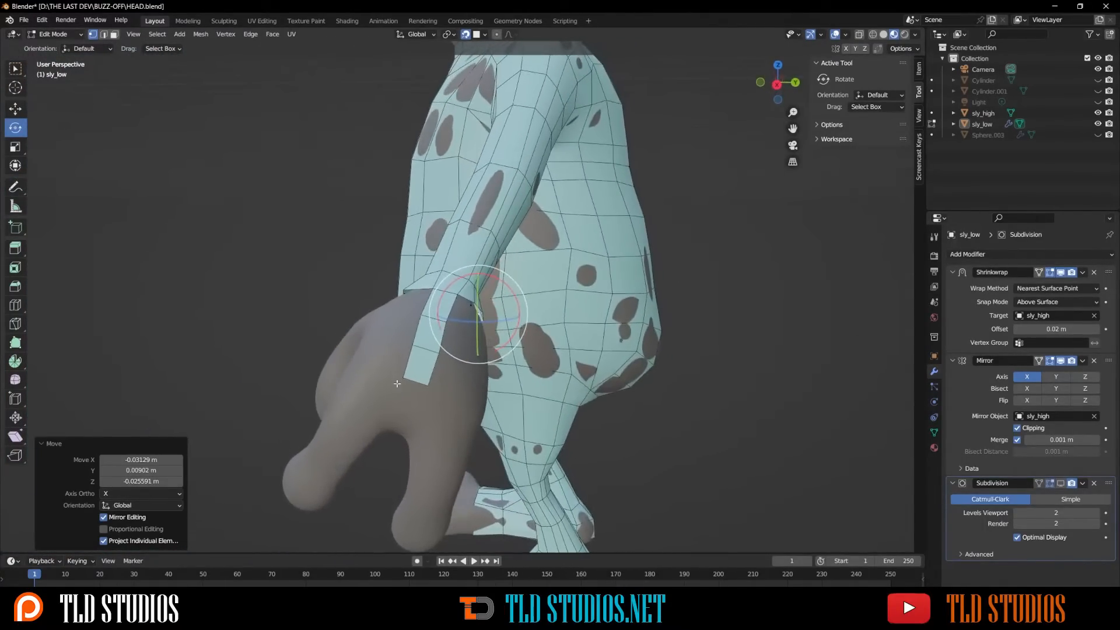
left_click(420, 381)
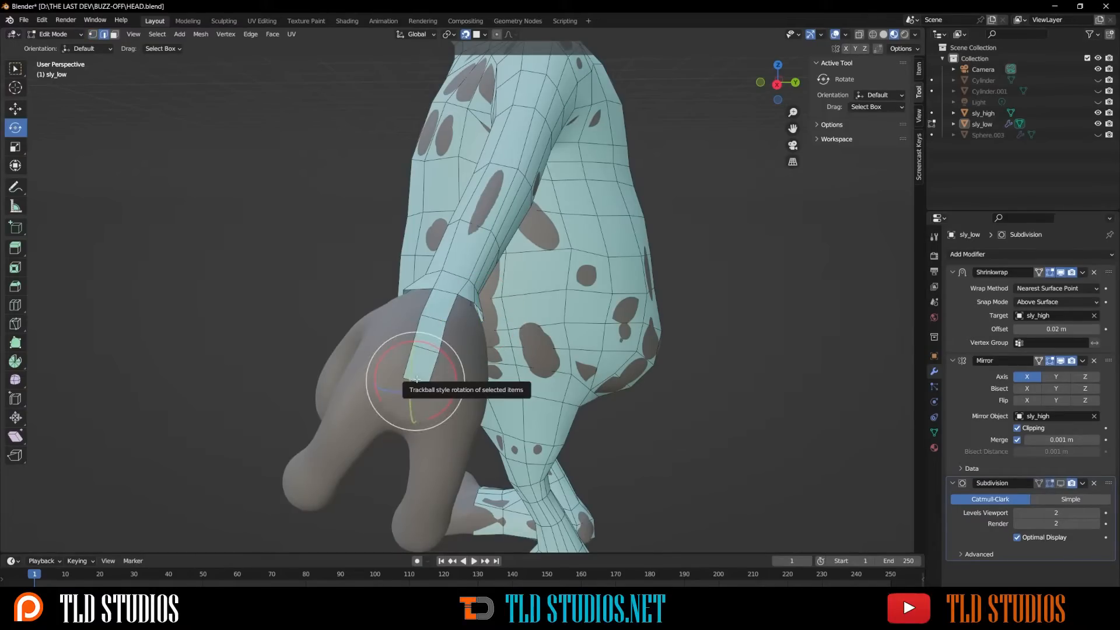
key("g")
left_click(390, 394)
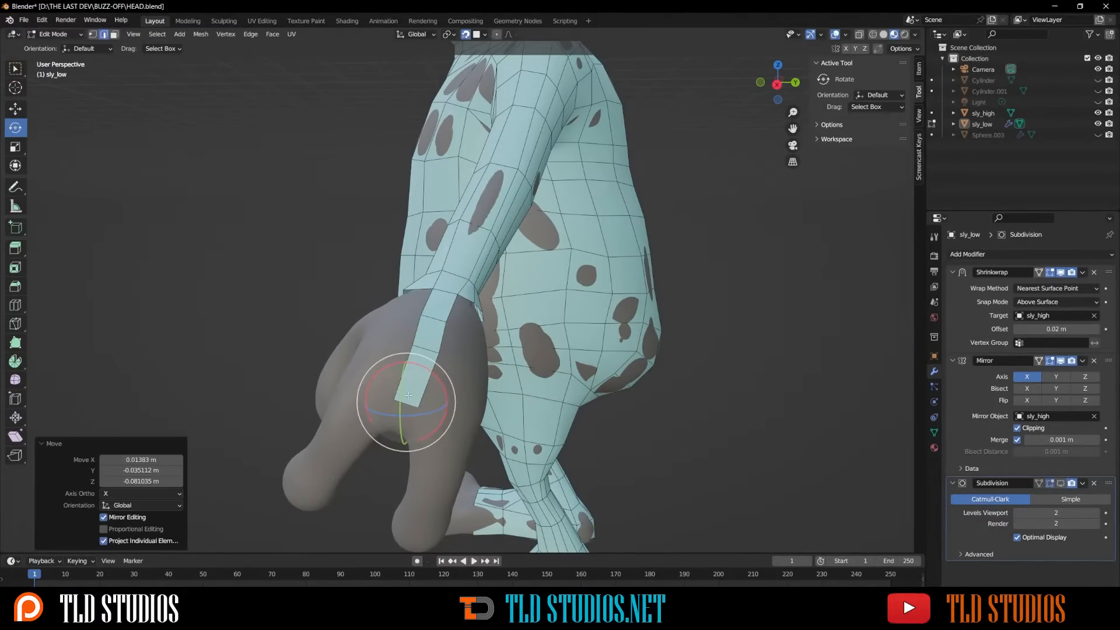
left_click(426, 347)
key("g")
left_click(421, 353)
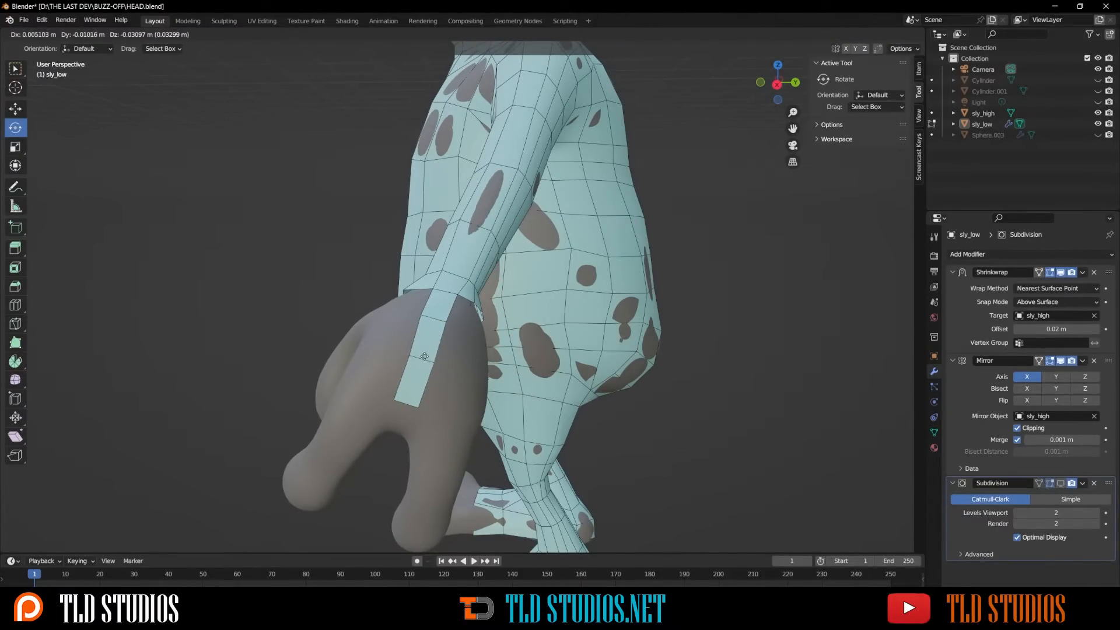
Step: Extrude faces sideways from the strip's lowest face to build a band around the hand above the fingers
middle_click_drag(421, 353, 480, 401)
left_click(494, 389)
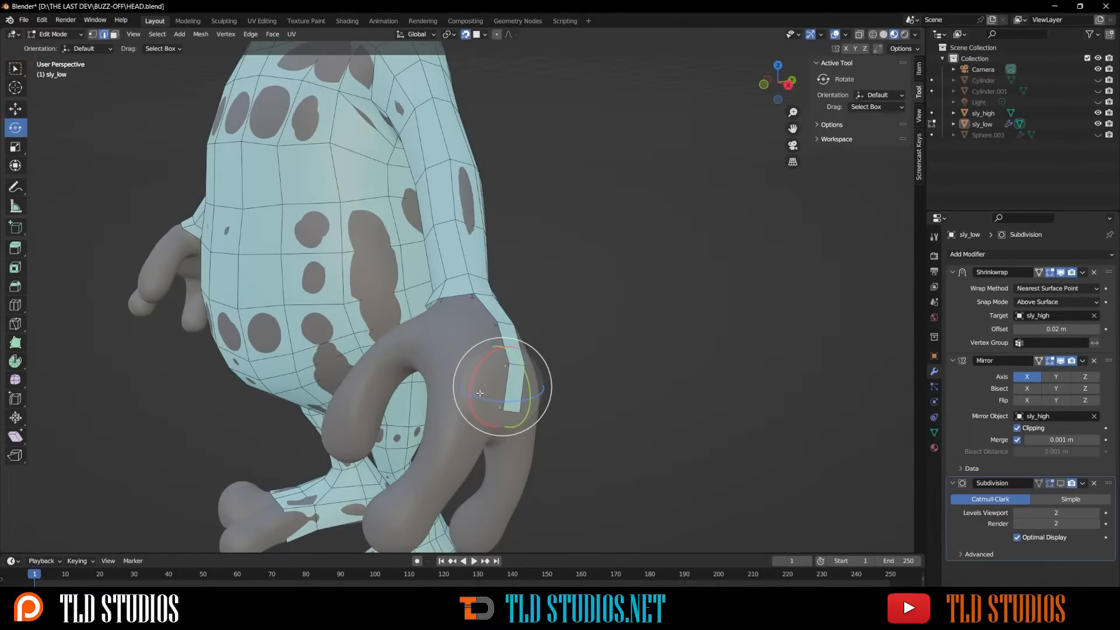
right_click(469, 386, "ctrl")
middle_click_drag(450, 387, 400, 385)
left_click(534, 382)
left_click(397, 373, "shift")
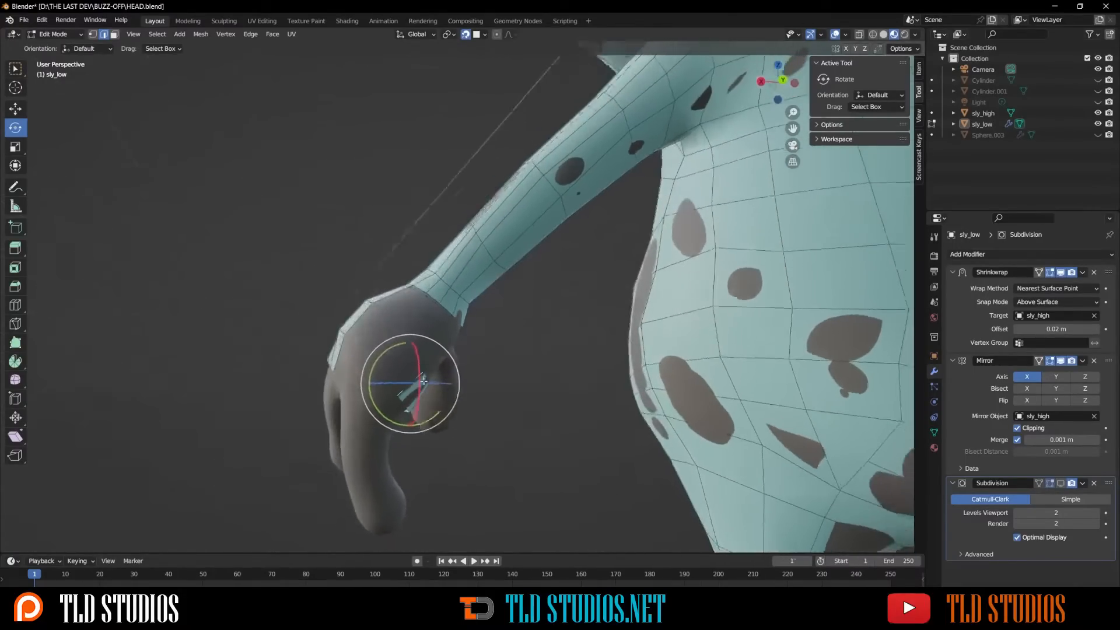
left_click(338, 356, "shift")
middle_click_drag(338, 355, 405, 376)
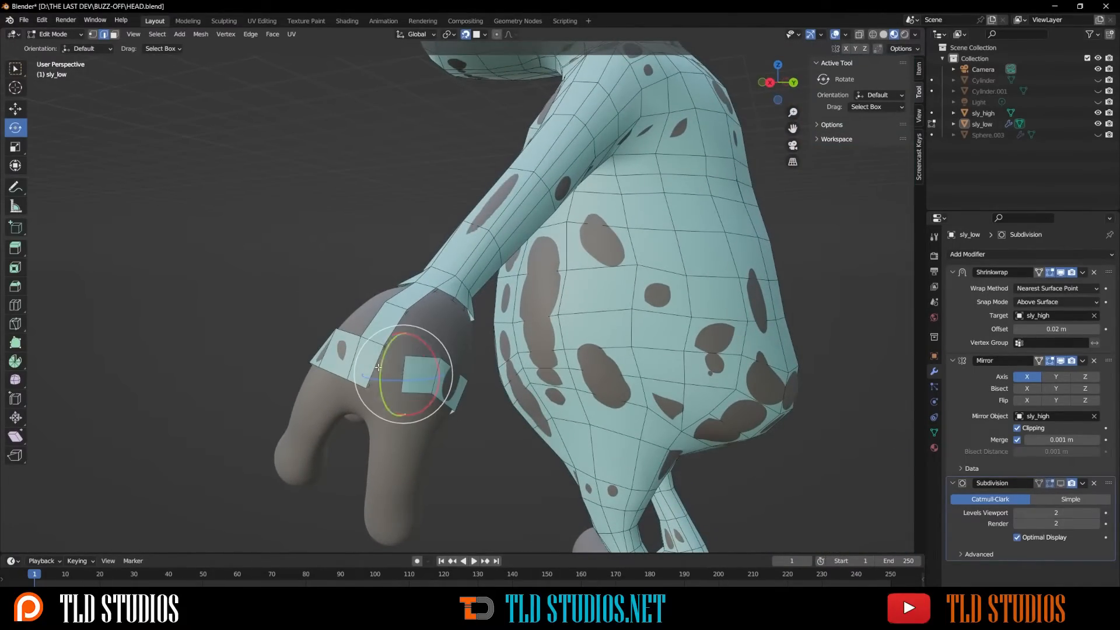
left_click(377, 365, "shift")
scroll(437, 346, "down", 5)
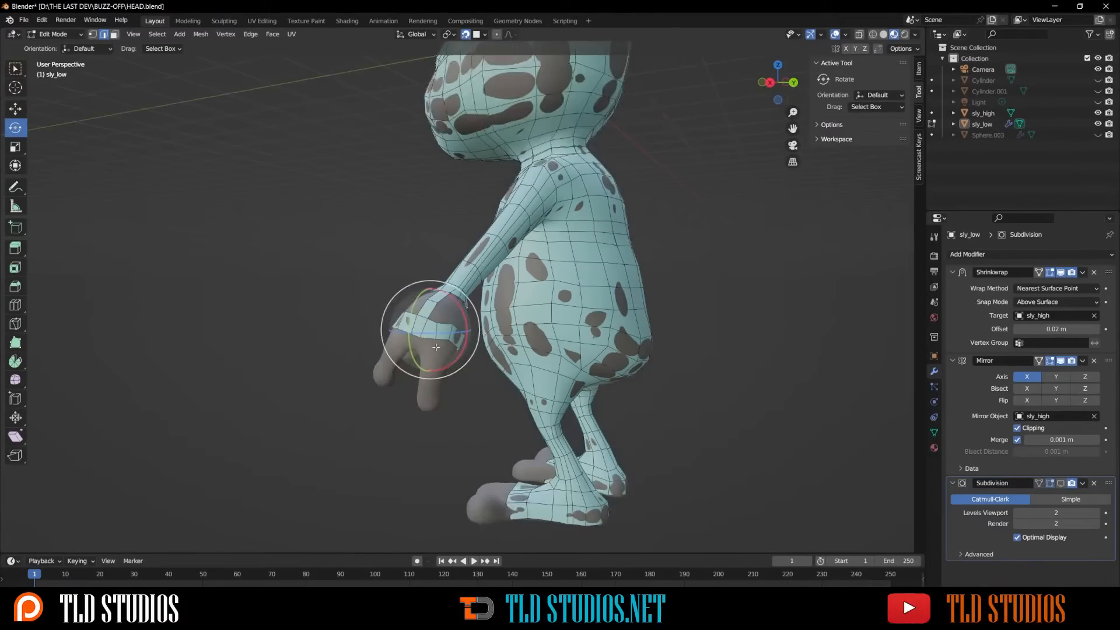
Step: Fill the faces beside the back-of-hand strip, on the thumb side, between the wrist ring and the knuckle band
middle_click_drag(436, 346, 481, 358)
scroll(498, 350, "up", 3)
left_click(474, 370)
key("2")
left_click(483, 333)
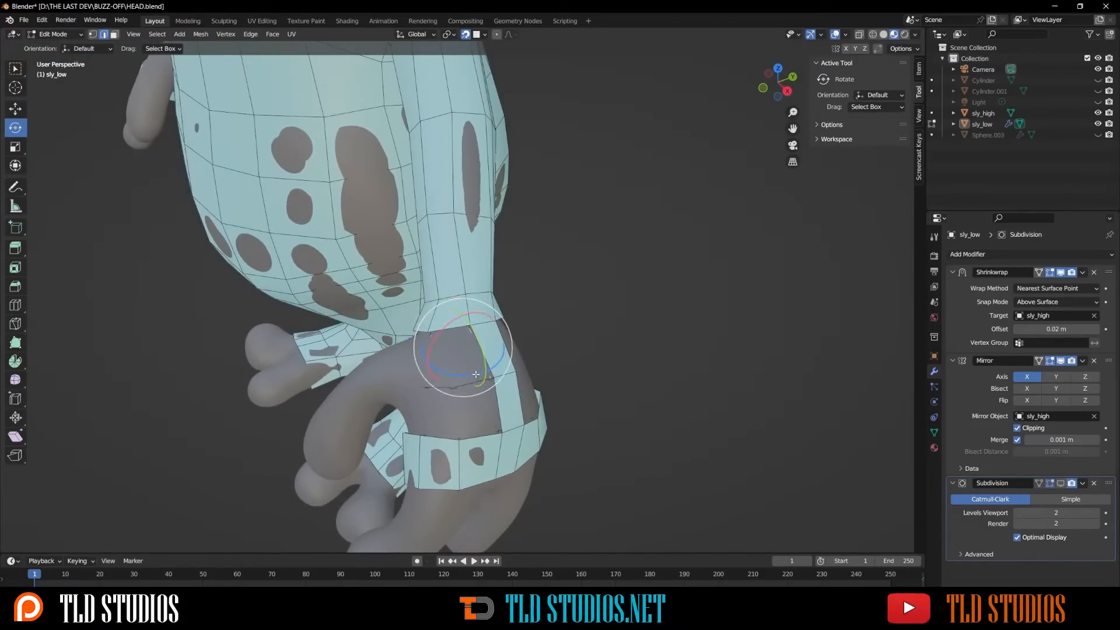
left_click(472, 381)
key("f")
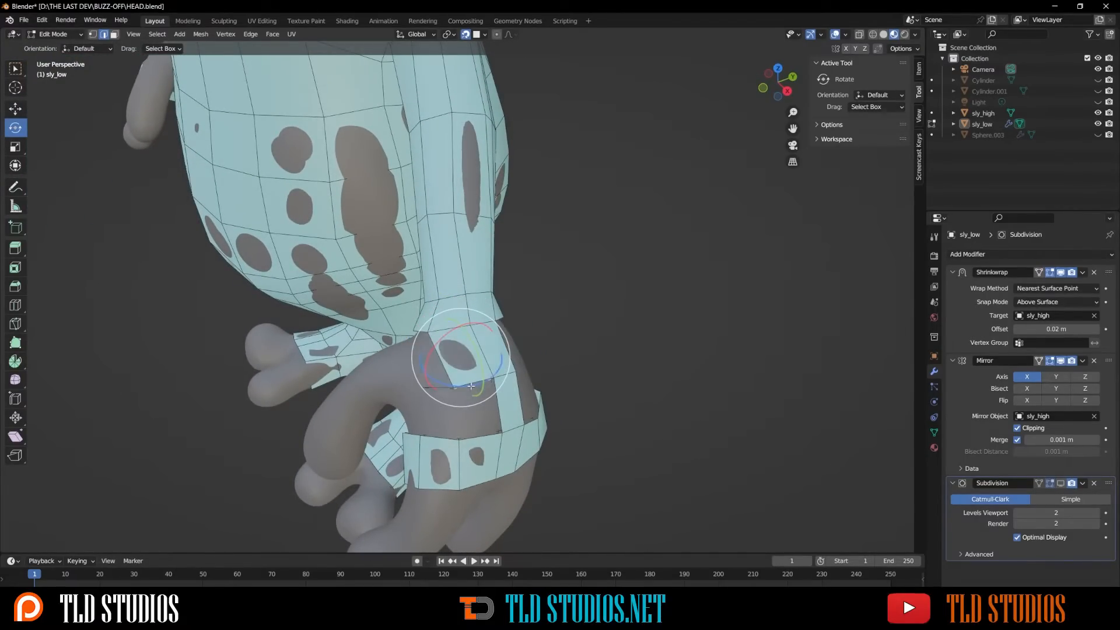
left_click(473, 434)
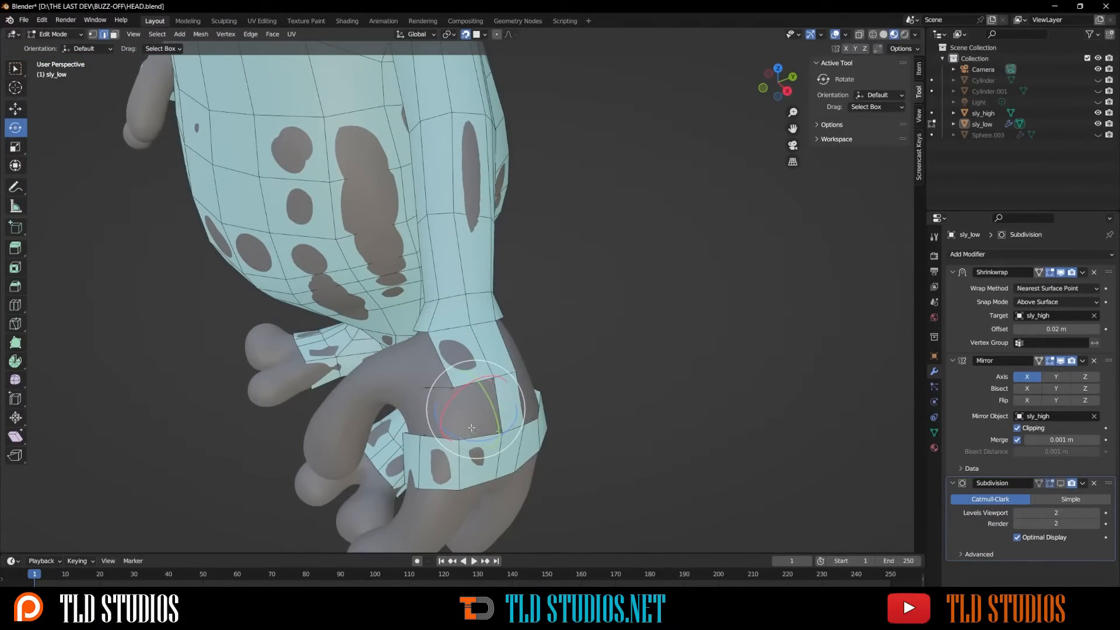
middle_click_drag(471, 427, 463, 334)
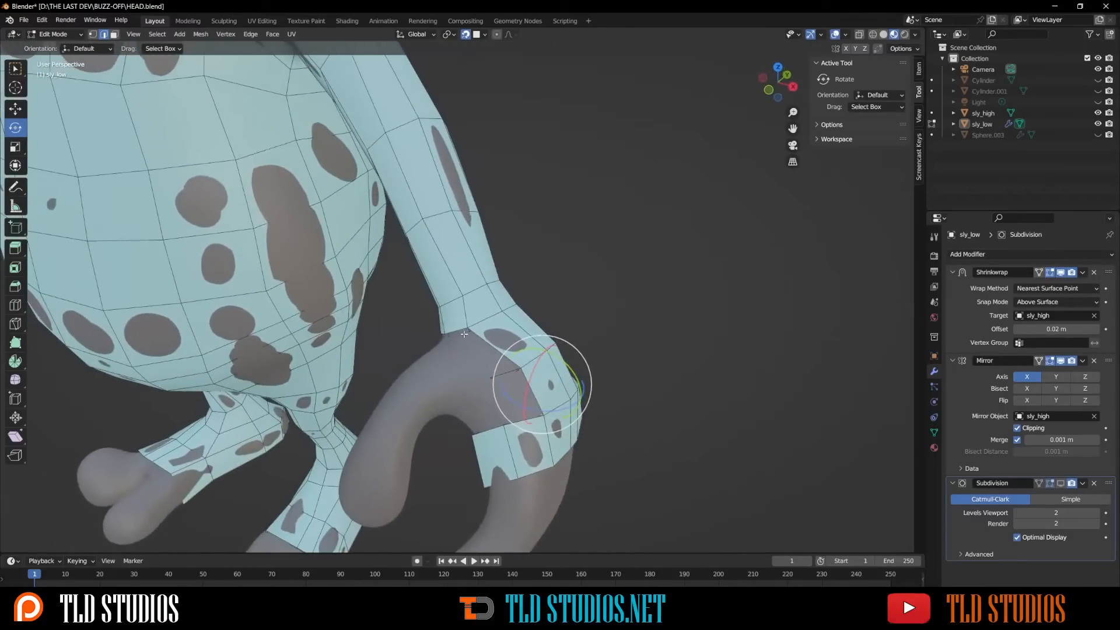
Step: Fill another face between the wrist ring and the new hand faces above the base of the thumb
left_click(463, 334)
left_click(492, 351, "shift")
left_click(495, 379, "shift")
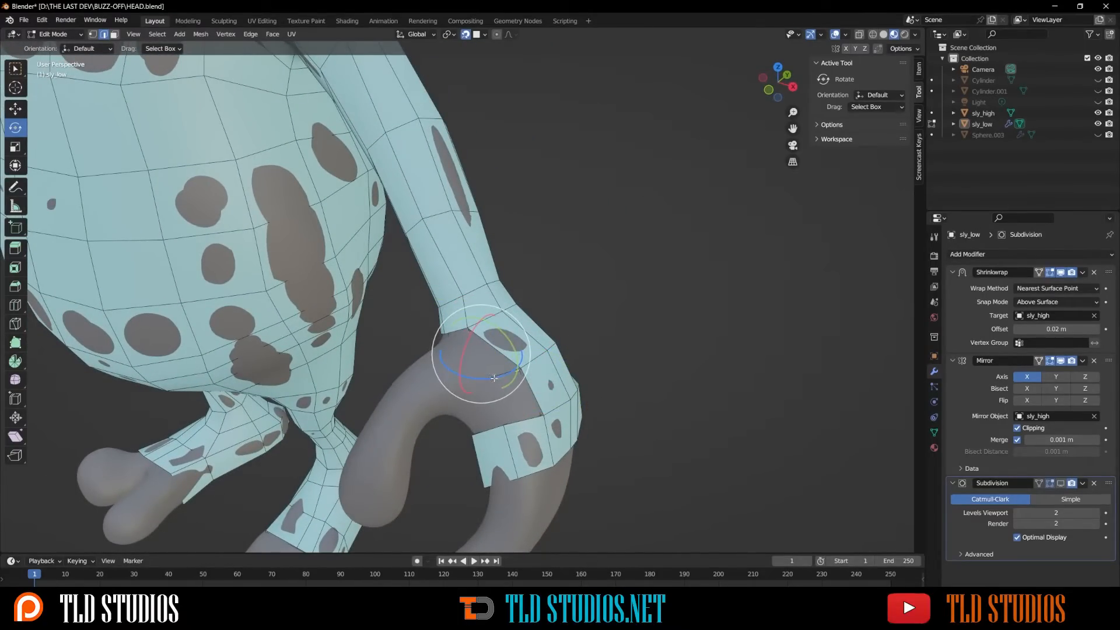
key("f")
key("f")
key("f")
key("f")
key("f")
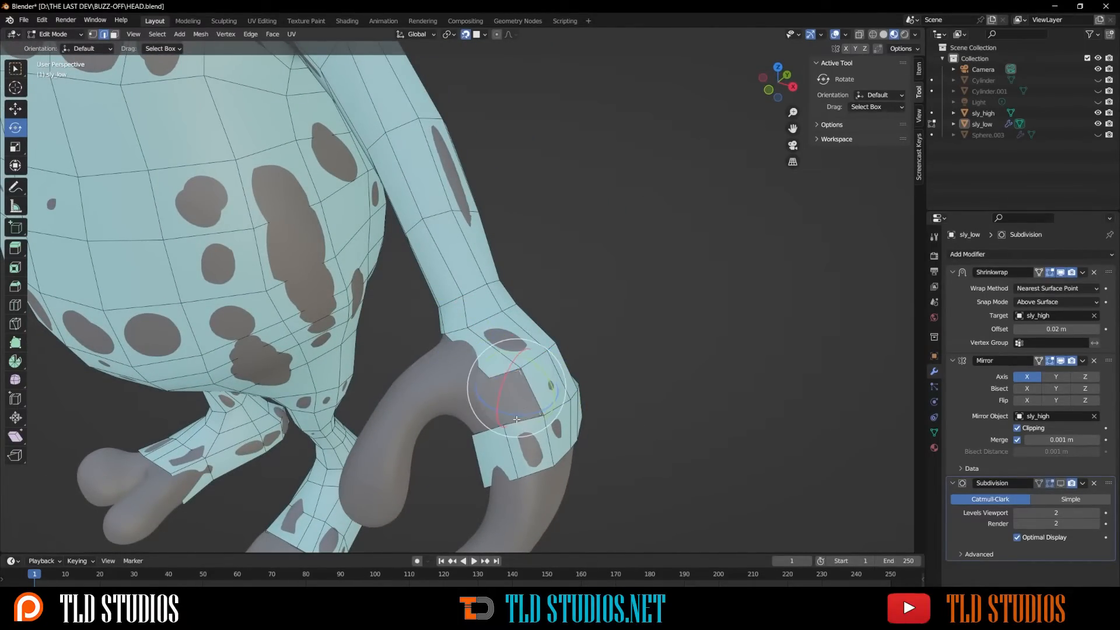
Step: Move the knuckle band's vertices on the side of the hand opposite the thumb to even out its faces
middle_click_drag(516, 401, 452, 344)
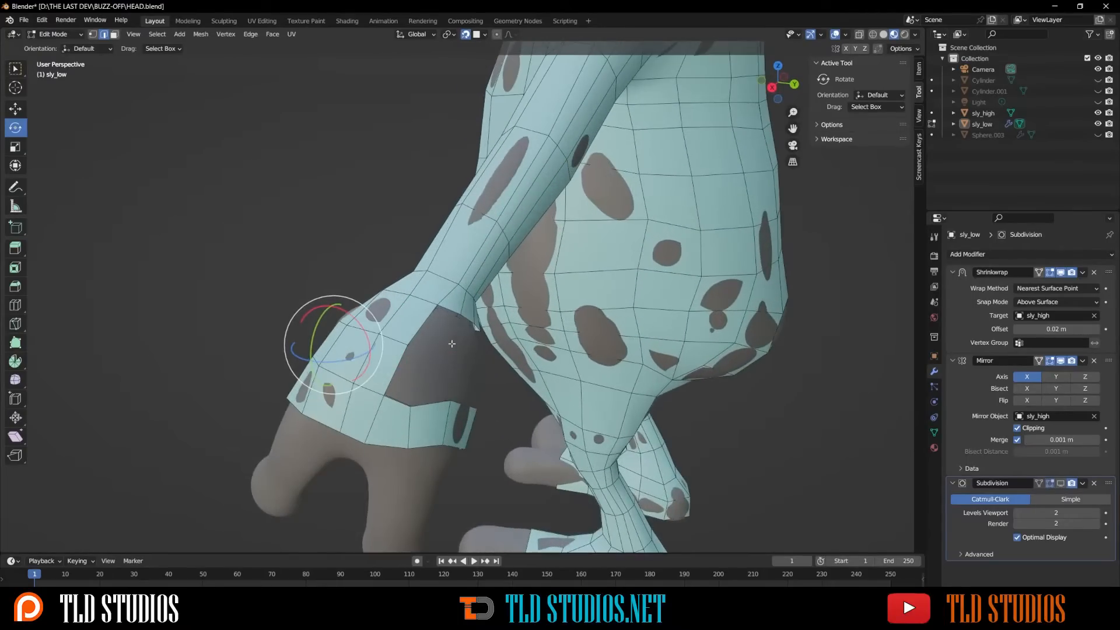
key("g")
left_click(402, 397)
middle_click_drag(402, 397, 382, 364)
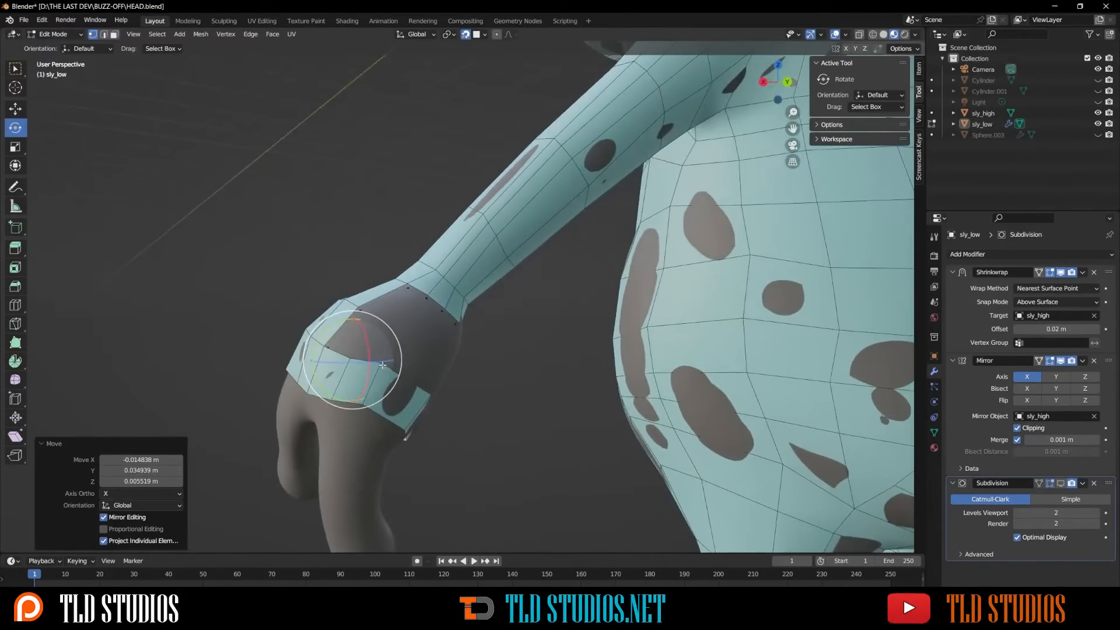
key("g")
left_click(365, 406)
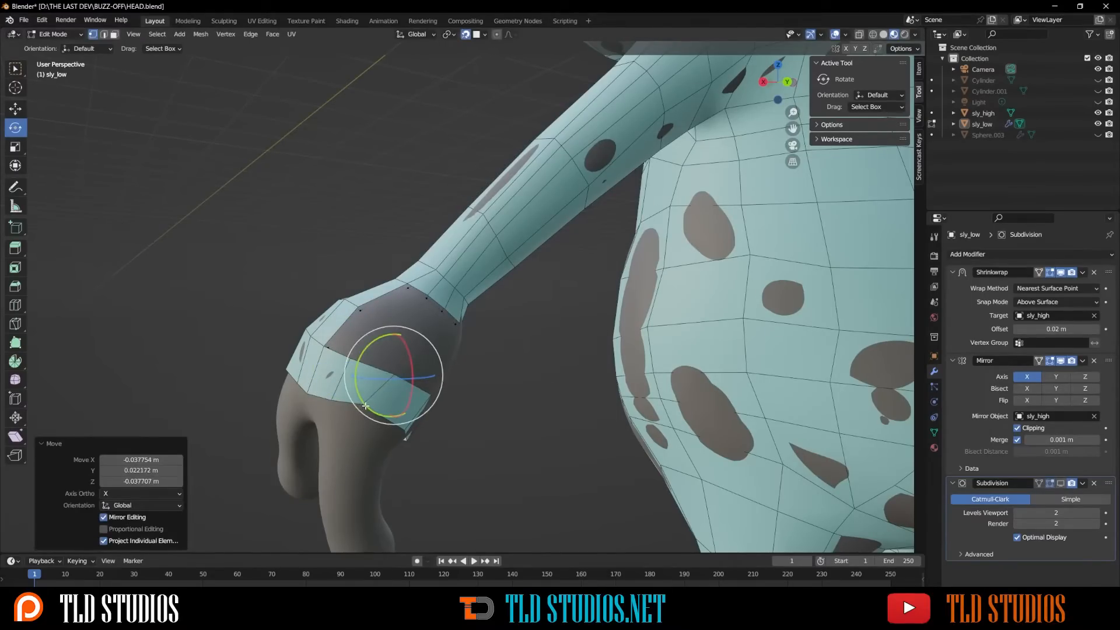
key("g")
left_click(369, 403)
middle_click_drag(368, 403, 404, 399)
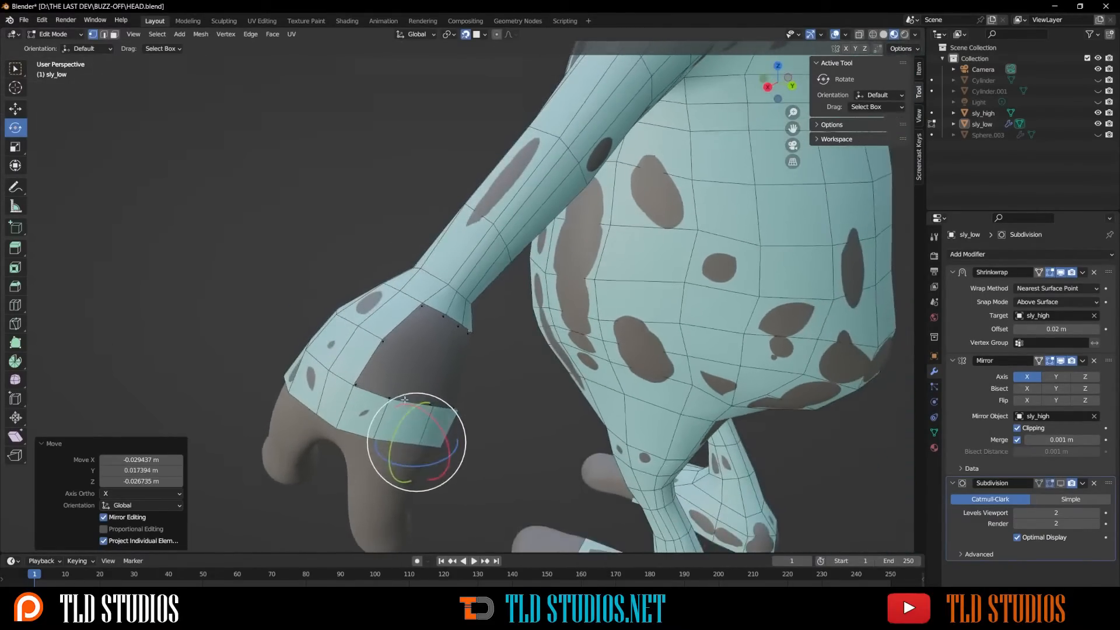
Step: Fill the first column of faces between the knuckle band and the wrist ring on the side of the hand opposite the thumb
left_click_drag(390, 396, 406, 366)
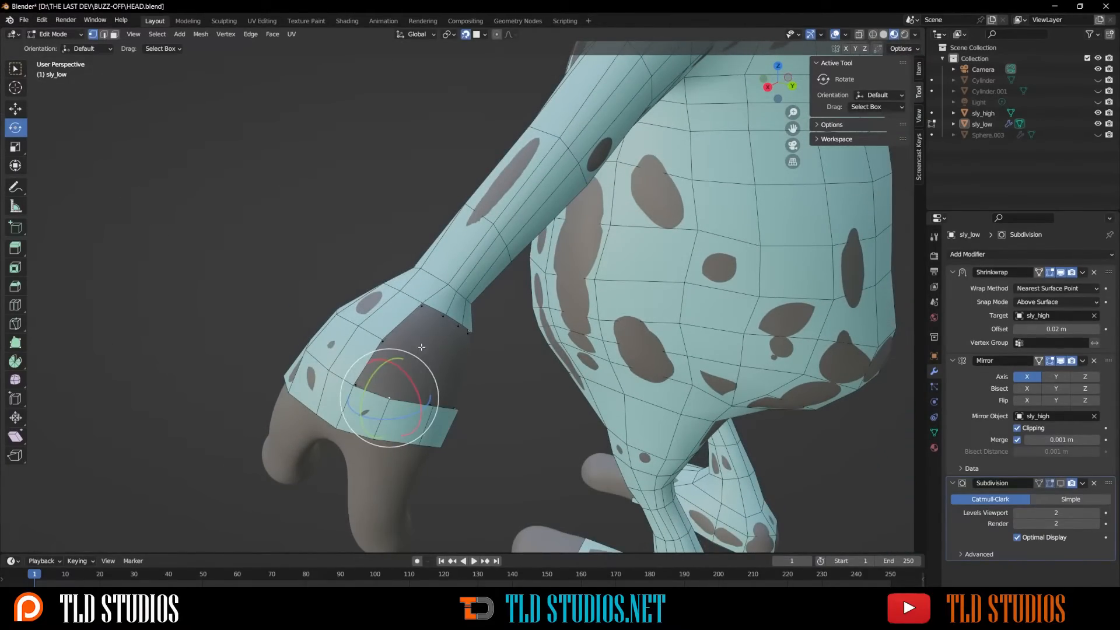
middle_click_drag(434, 386, 394, 362)
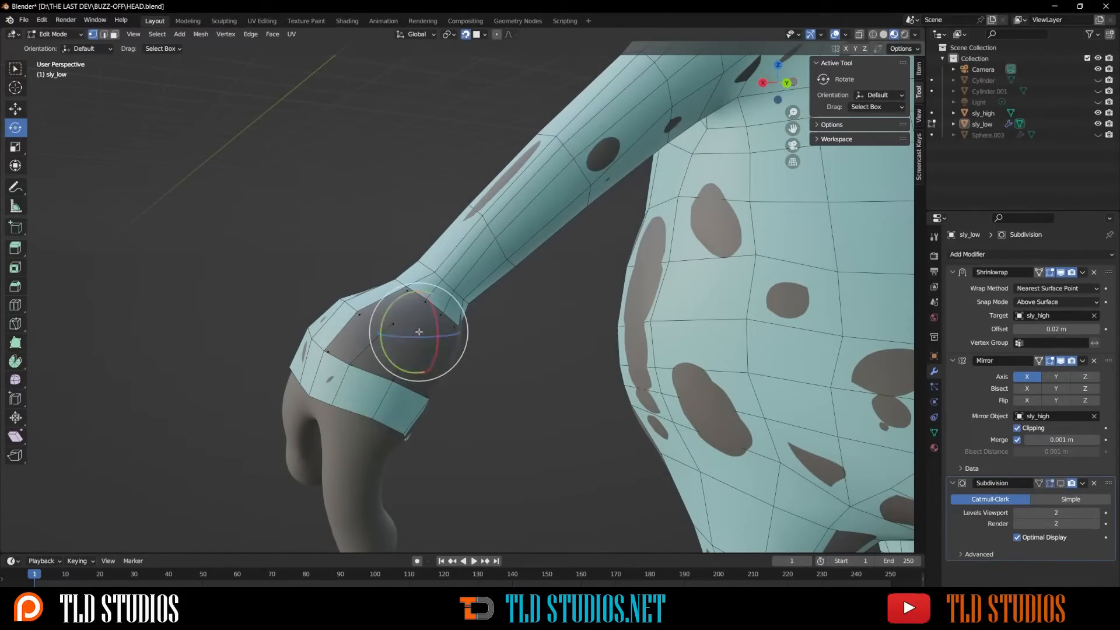
middle_click_drag(419, 331, 396, 379)
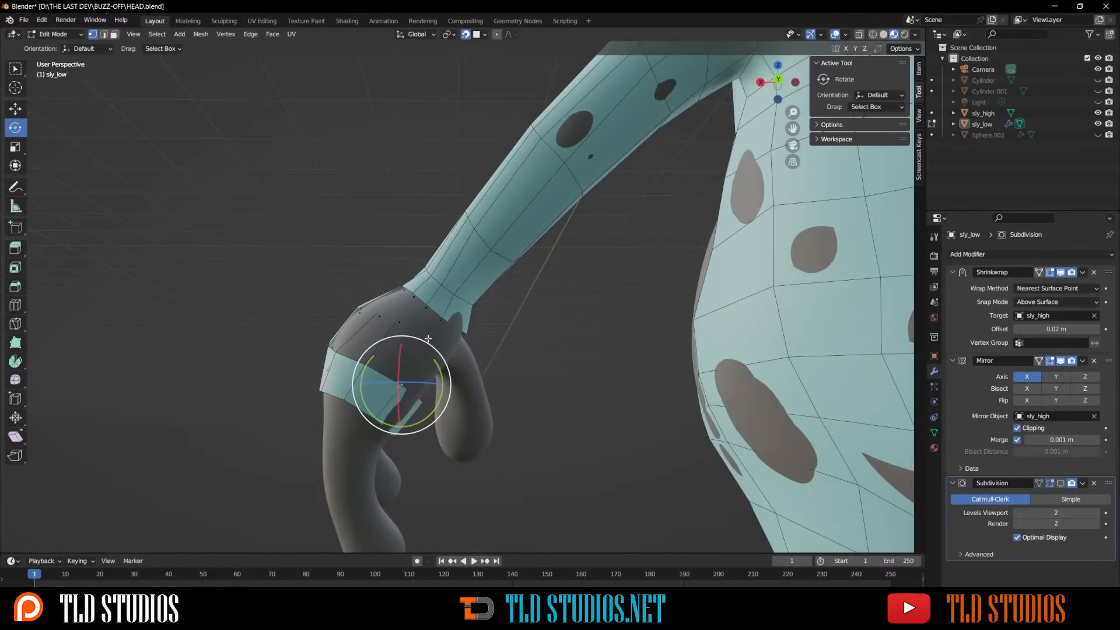
key("2")
middle_click_drag(426, 339, 466, 394)
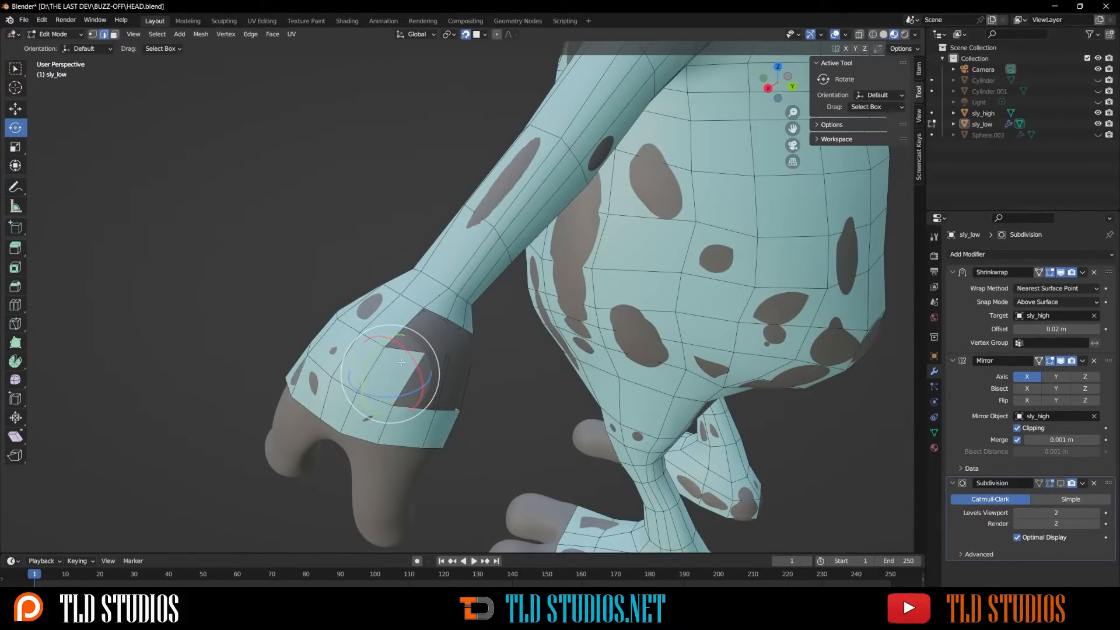
left_click(439, 315, "shift")
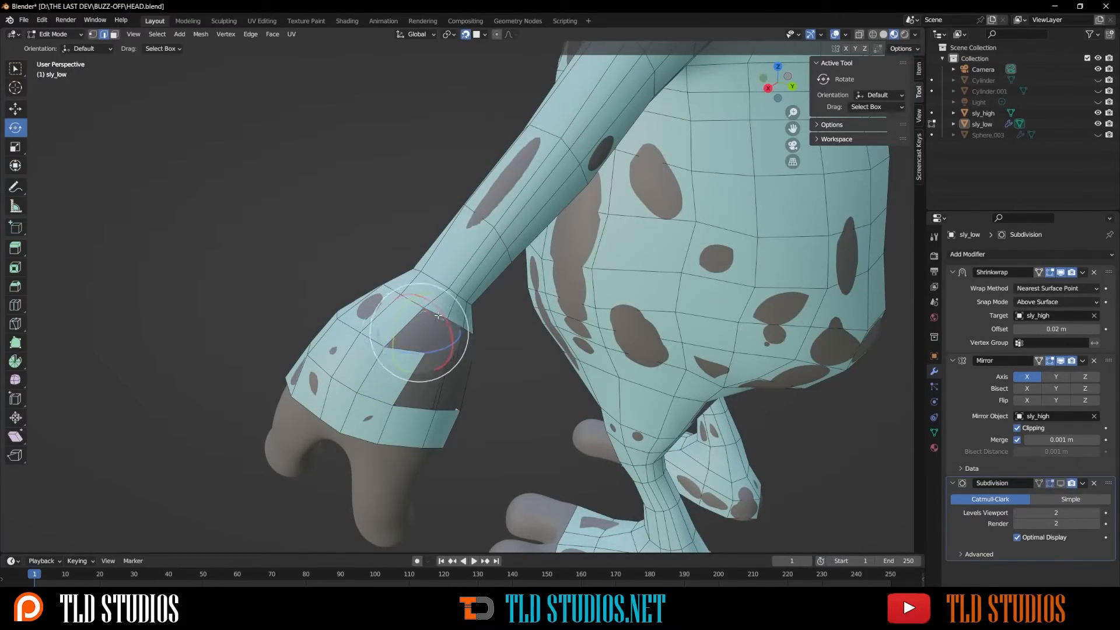
key("f")
Step: Fill the second column of faces between the knuckle band and the wrist ring, next to the column just made
middle_click_drag(446, 350, 414, 323)
scroll(414, 324, "up", 2)
left_click(368, 407)
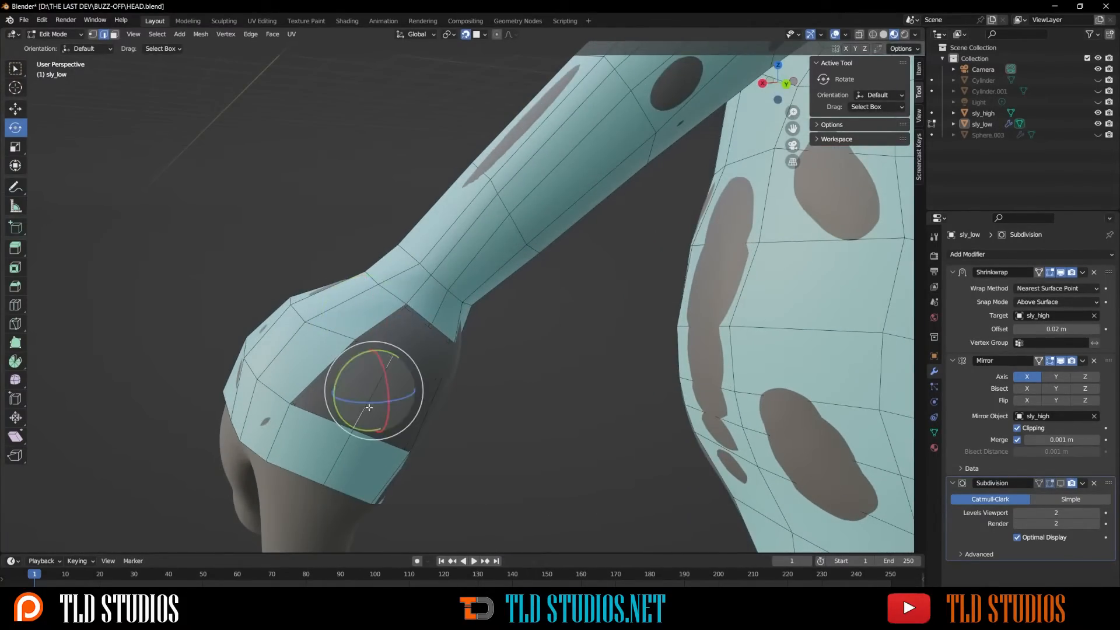
left_click(327, 374, "shift")
key("f")
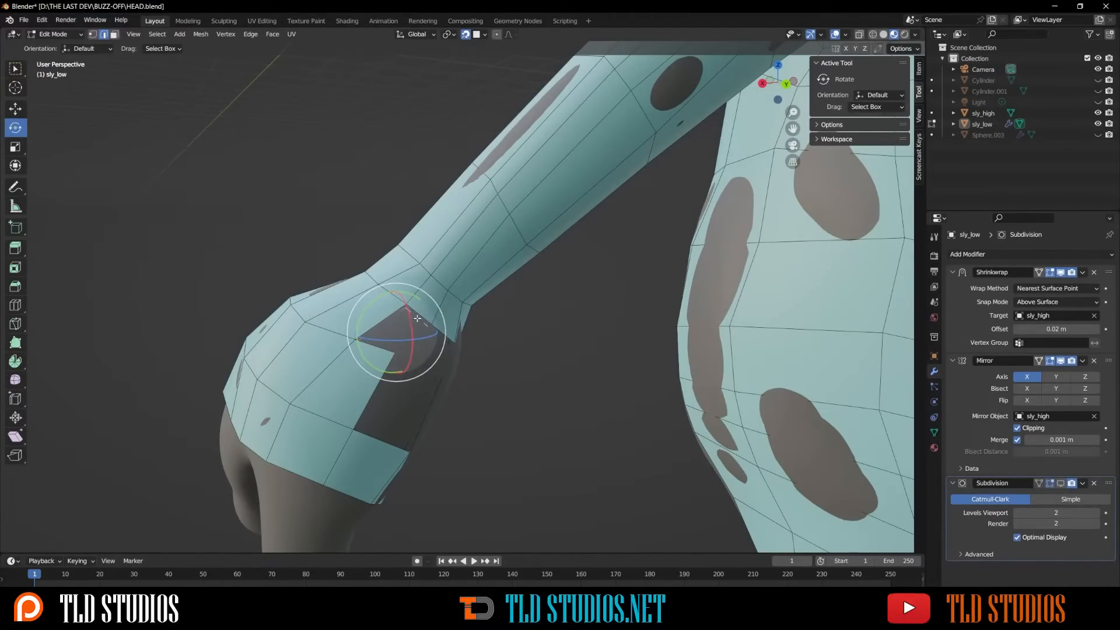
middle_click_drag(411, 319, 412, 314)
left_click(404, 308)
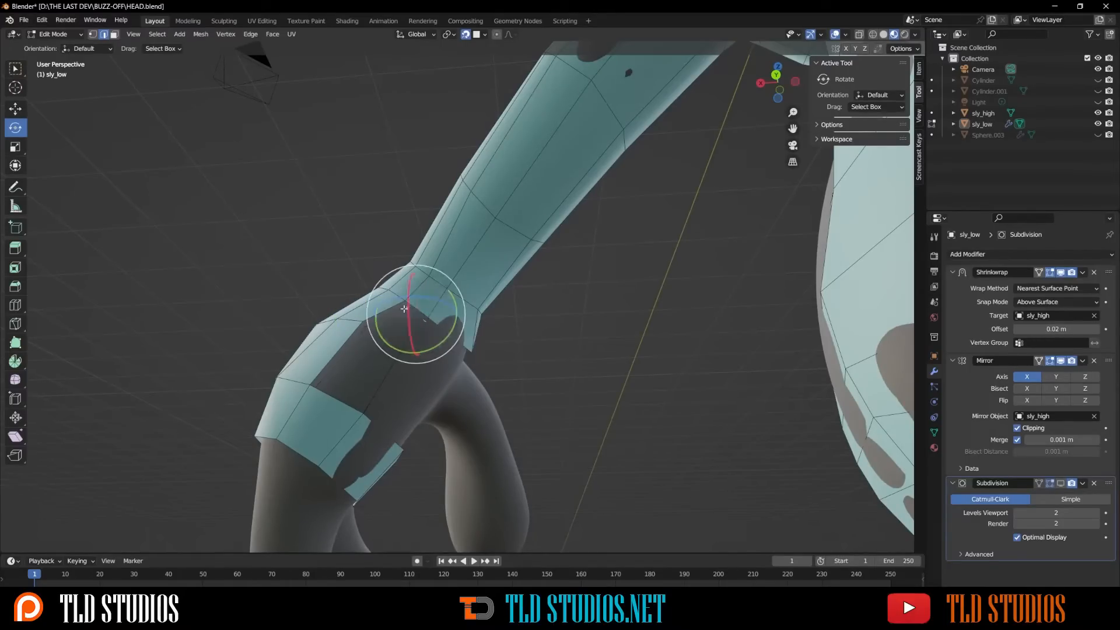
Step: Fill the third column of faces from the knuckle band up to the wrist ring, toward the palm
left_click(376, 383)
left_click(327, 400, "shift")
left_click(337, 363, "shift")
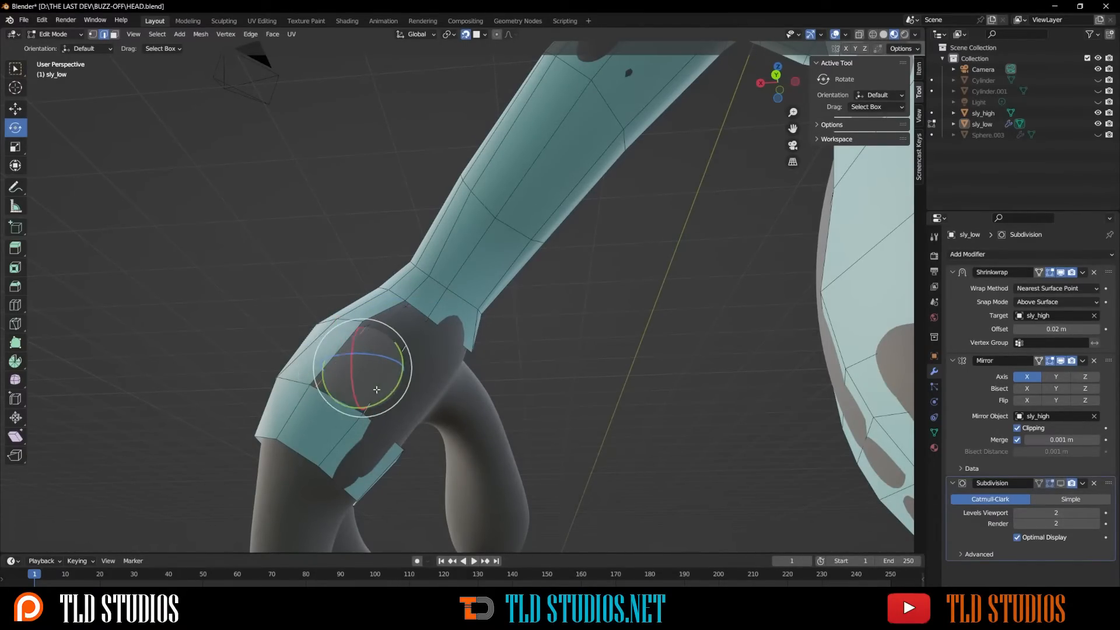
key("f")
left_click(385, 312, "shift")
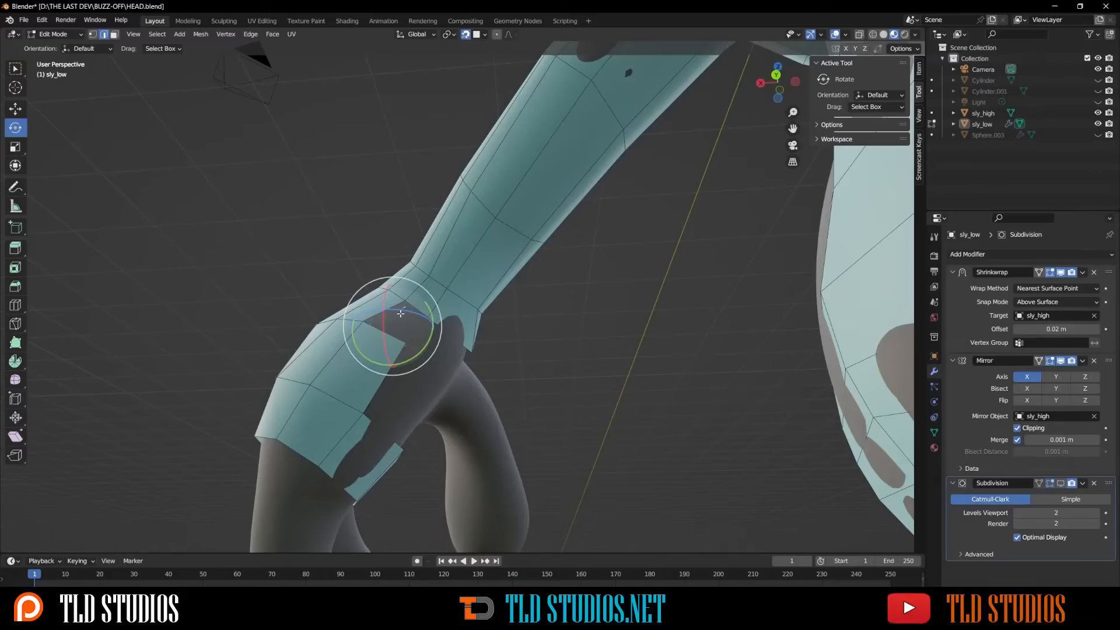
left_click(417, 311, "shift")
key("f")
Step: Slide the wrist vertex near the thumb base along its edge by a factor of about 0.374 and save the file
middle_click_drag(431, 341, 424, 294)
middle_click_drag(516, 262, 452, 341)
scroll(451, 340, "up", 2)
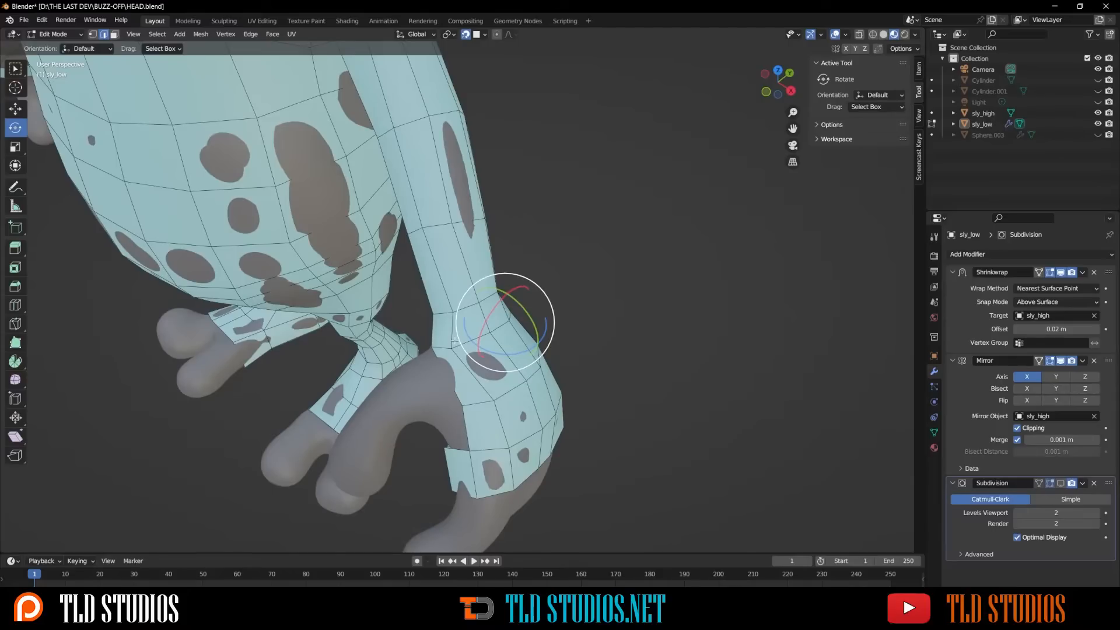
key("shift+v")
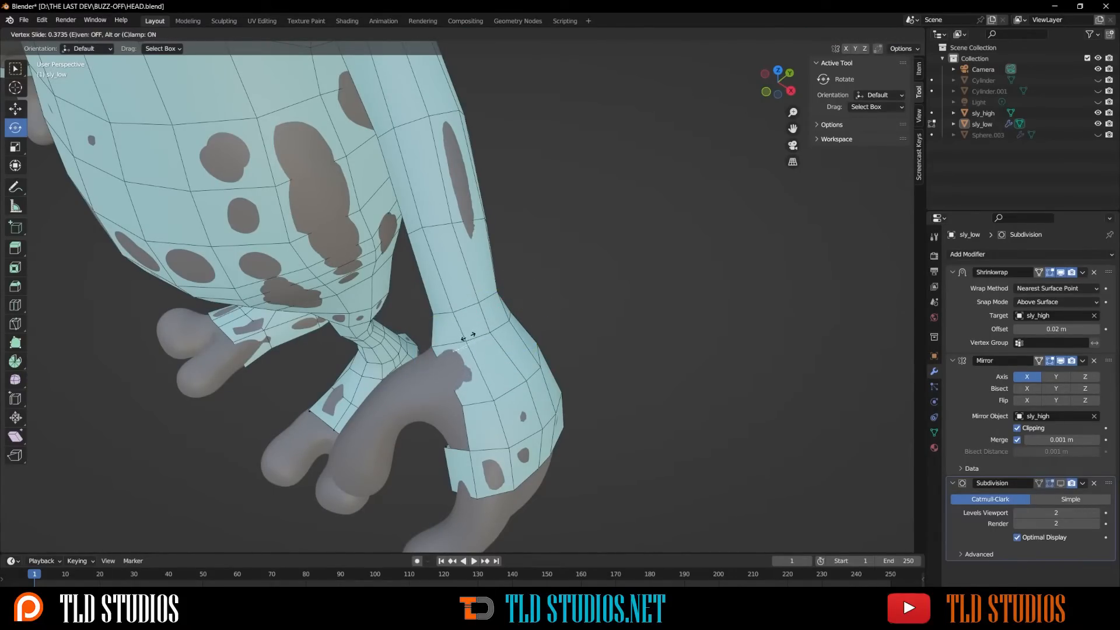
left_click(468, 337)
middle_click_drag(468, 337, 388, 344)
scroll(389, 346, "down", 7)
middle_click_drag(398, 407, 535, 417)
key("ctrl+s")
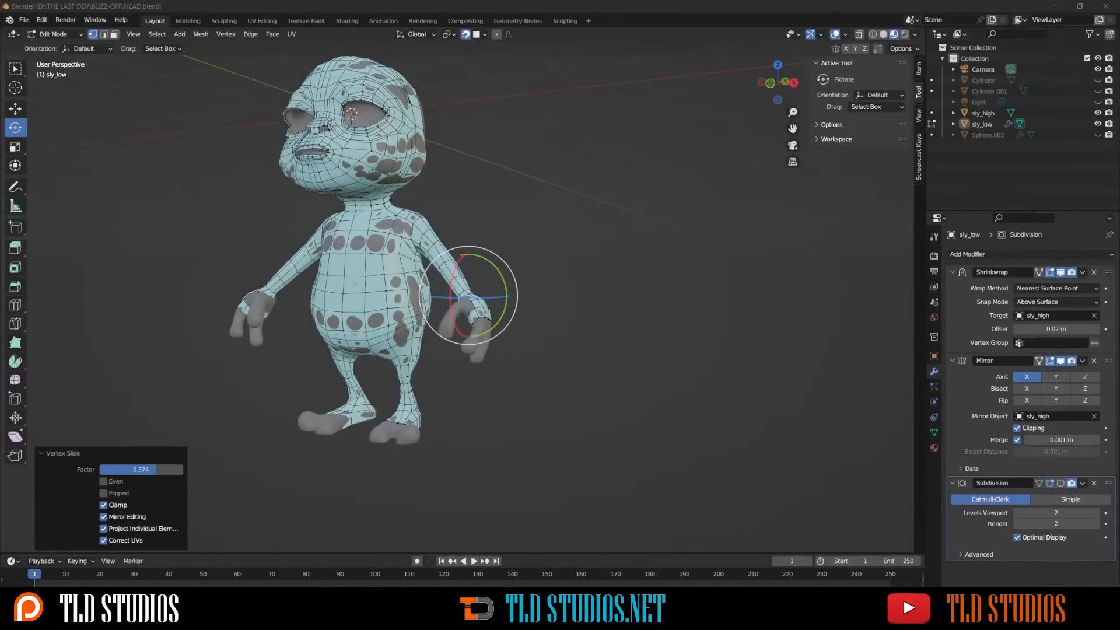
Step: Add one centred loop cut running lengthwise along the lower side faces of the foot
scroll(402, 333, "up", 4)
middle_click_drag(402, 333, 387, 362)
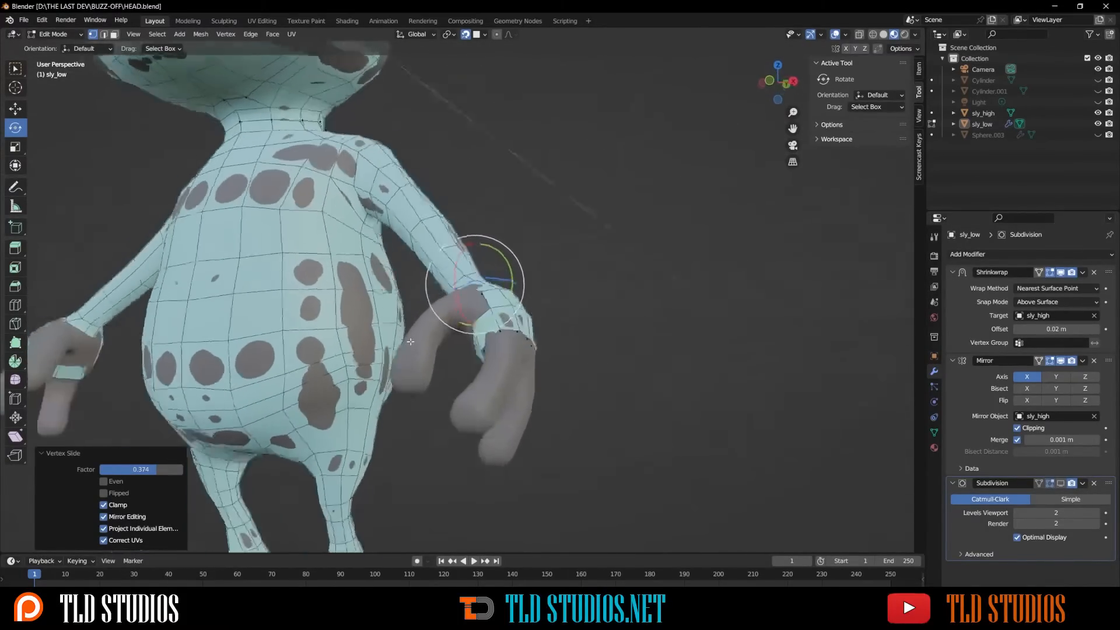
middle_click_drag(402, 403, 522, 257, "shift")
scroll(482, 356, "down", 1)
middle_click_drag(482, 356, 505, 350)
middle_click_drag(408, 400, 445, 302, "shift")
scroll(443, 304, "up", 5)
middle_click_drag(418, 344, 309, 352)
middle_click_drag(653, 405, 552, 352, "shift")
key("2")
left_click(540, 378)
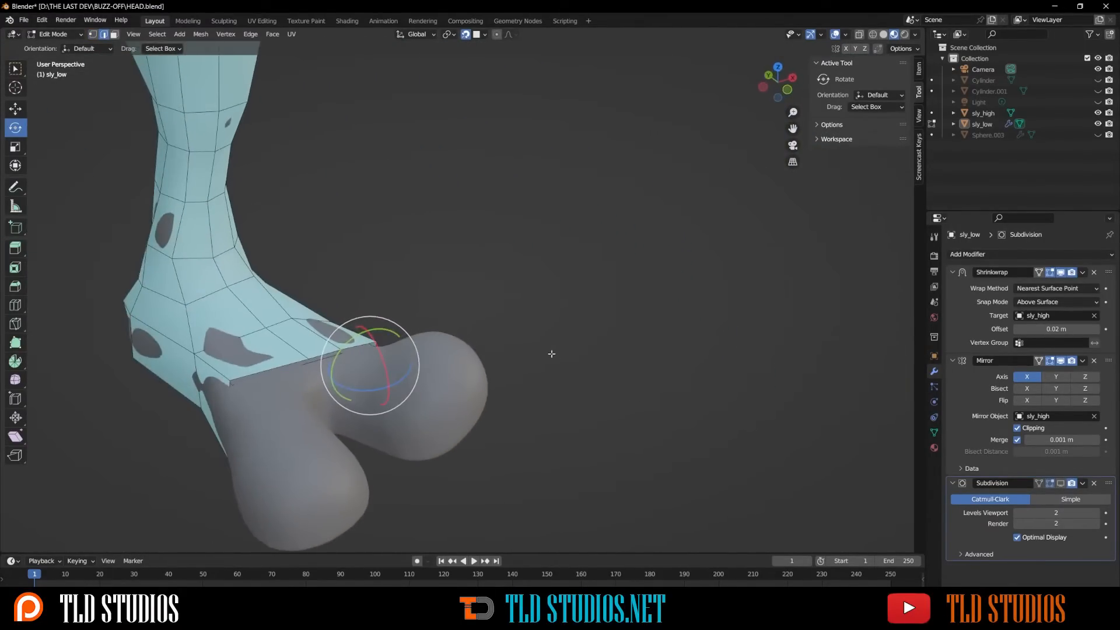
scroll(542, 348, "down", 10)
scroll(447, 332, "up", 6)
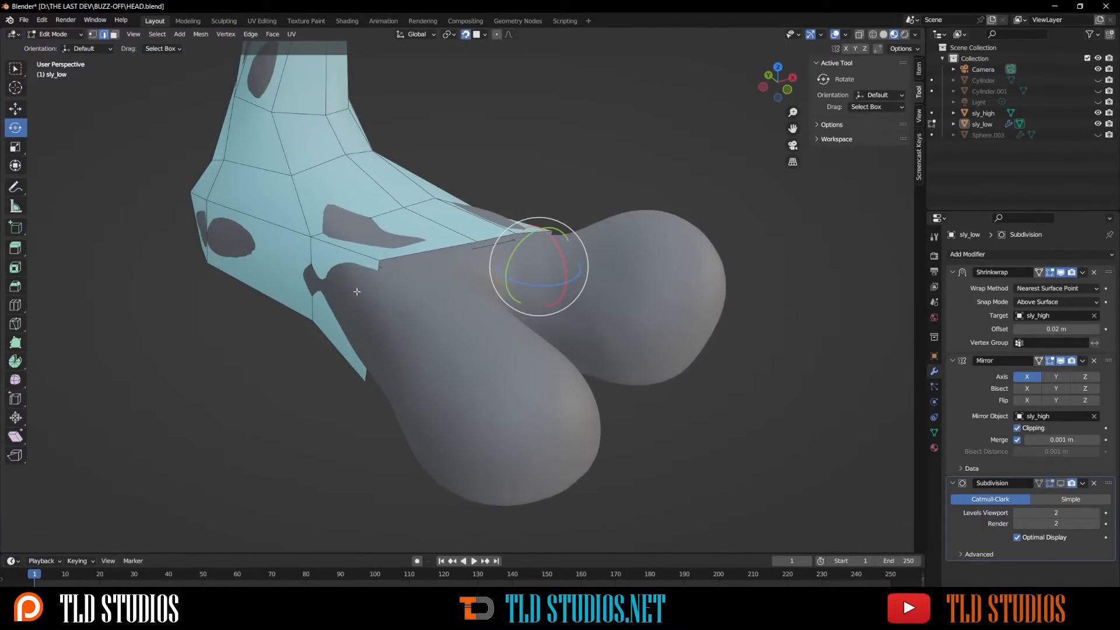
left_click(313, 290)
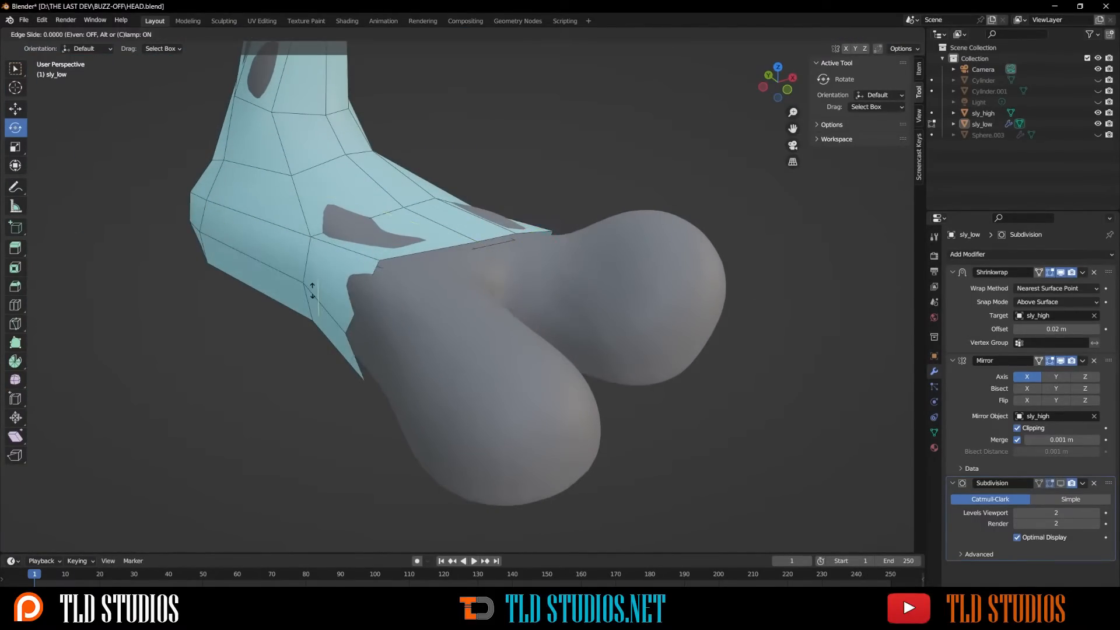
right_click(313, 291)
middle_click_drag(312, 291, 439, 334)
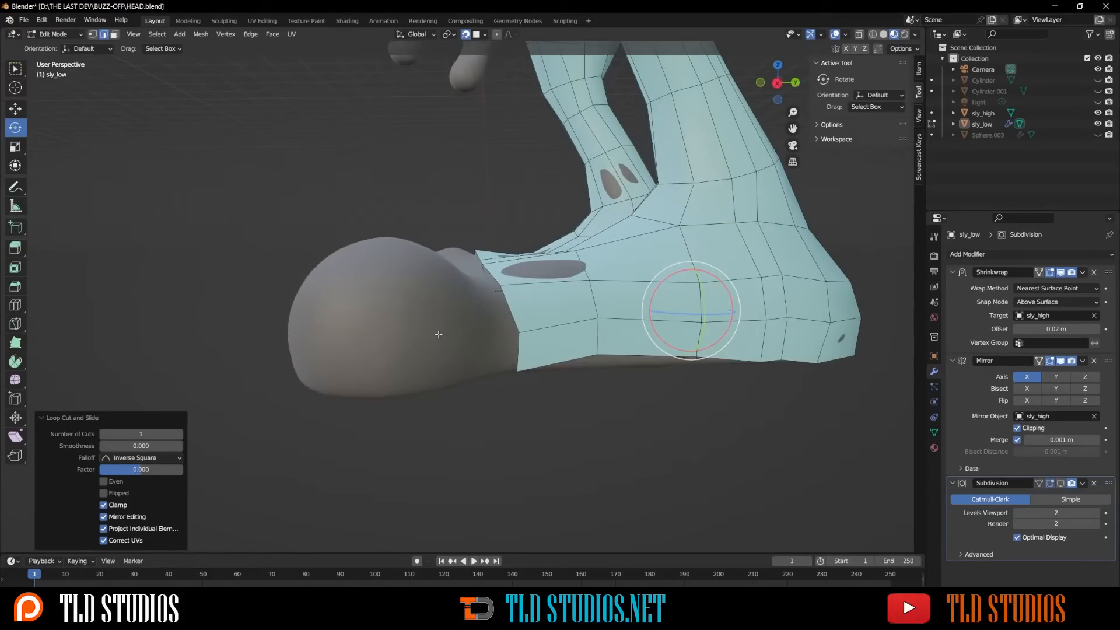
Step: Extrude the foot's front edges on the outer side and above the outer toe forward onto that toe
left_click(501, 367)
middle_click_drag(516, 355, 402, 332)
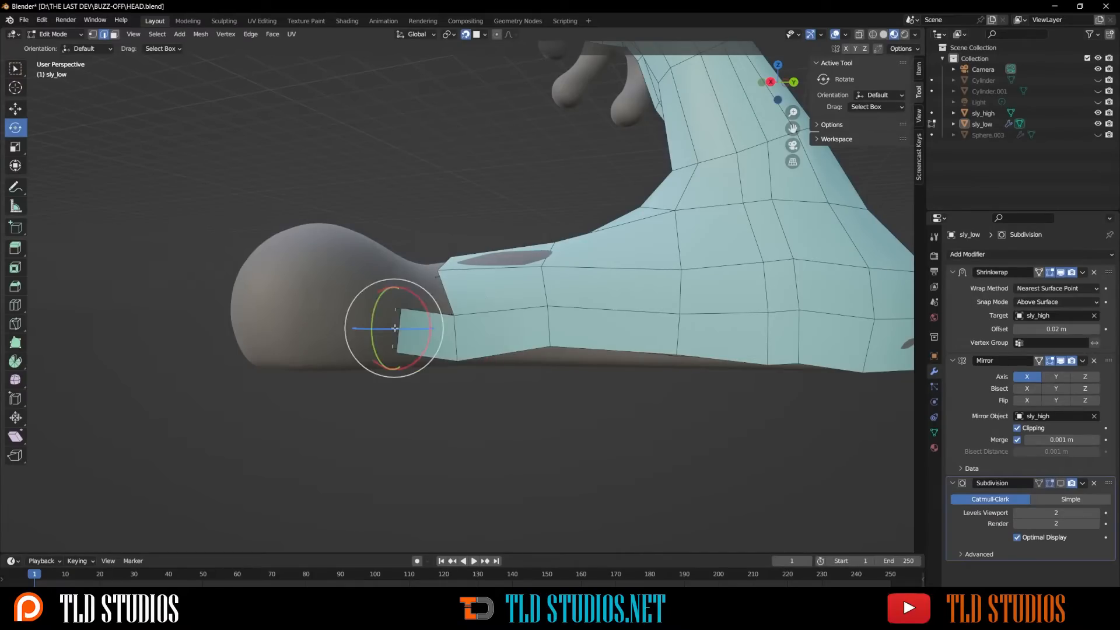
middle_click_drag(397, 328, 491, 367)
left_click(491, 367)
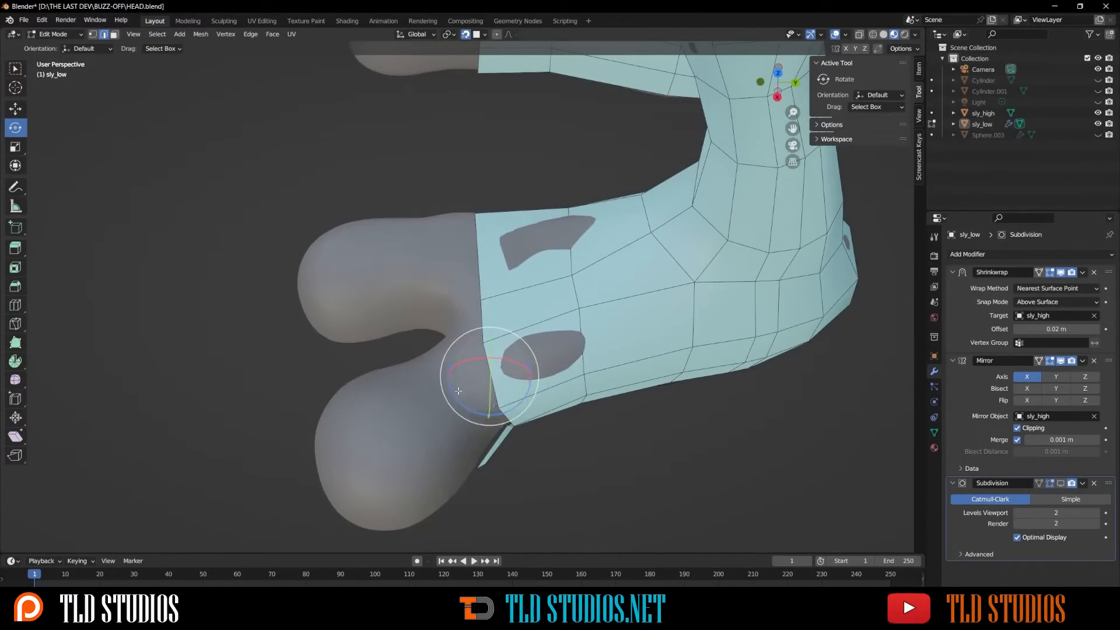
middle_click_drag(432, 406, 502, 303)
Step: Extrude strips of faces forward over the tops of both toes, two segments on the inner toe and another on the outer
left_click(470, 269)
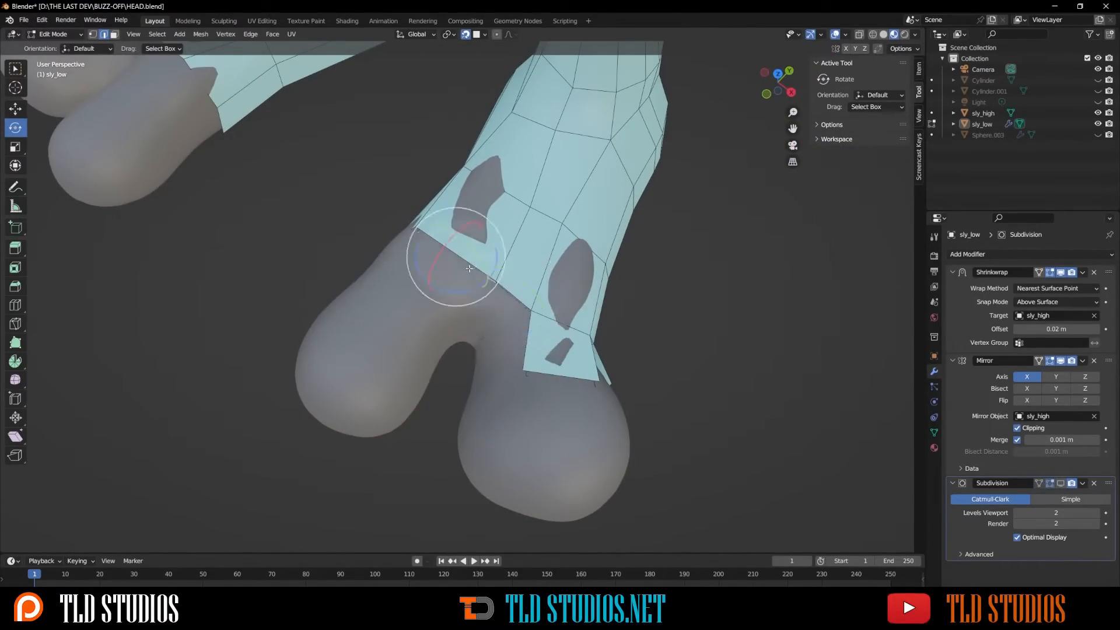
right_click(413, 293, "ctrl")
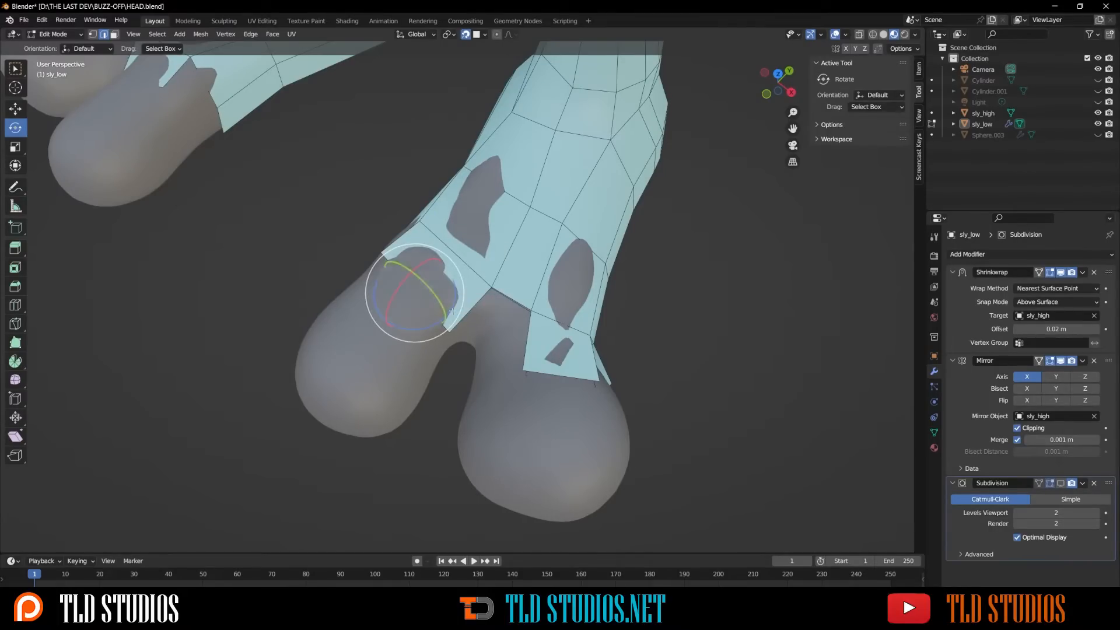
middle_click_drag(513, 347, 468, 346)
left_click(513, 379)
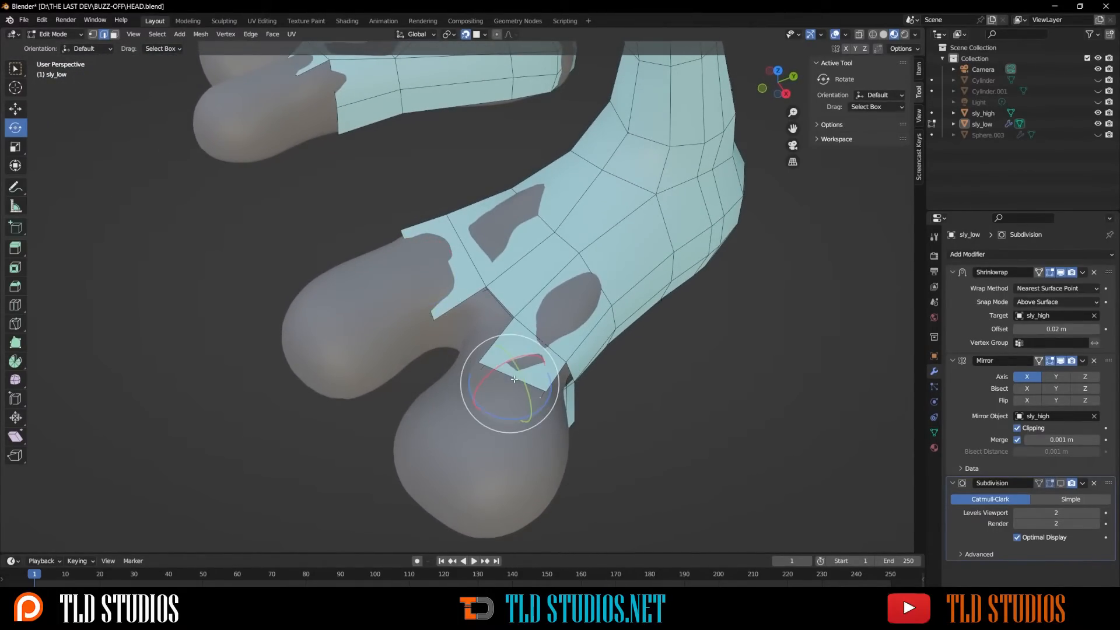
right_click(470, 439, "ctrl")
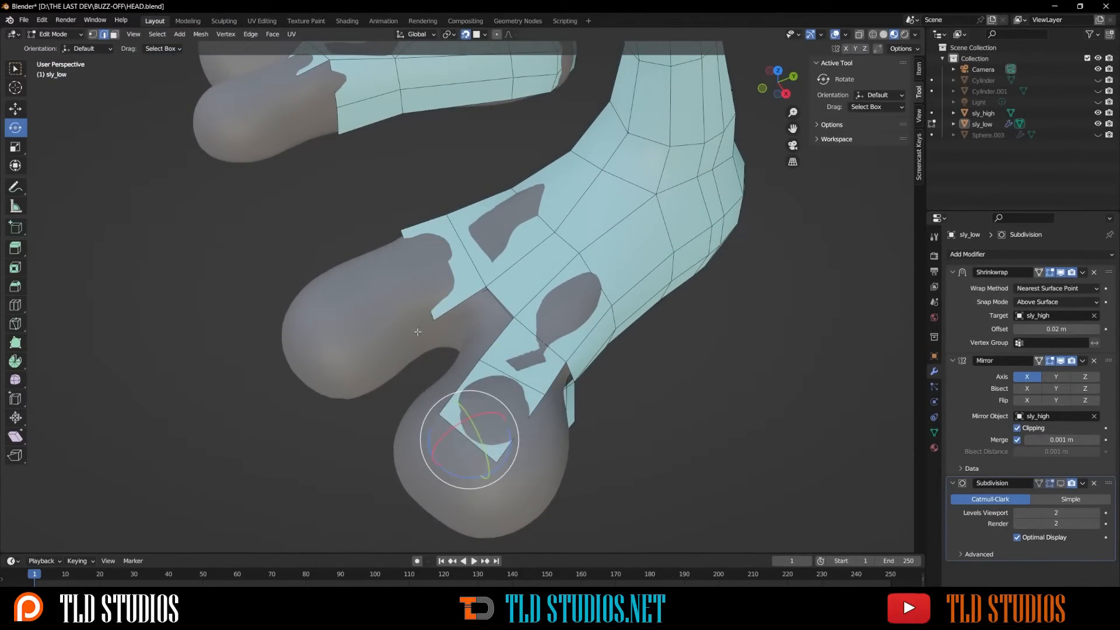
right_click(334, 316, "ctrl")
scroll(389, 342, "down", 4)
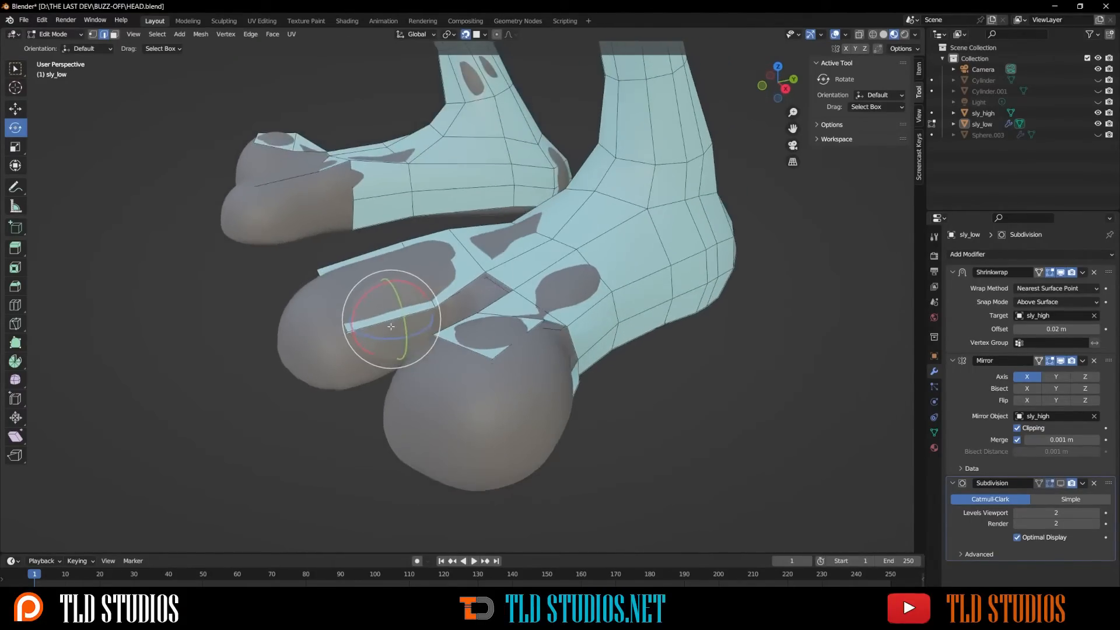
right_click(384, 368, "ctrl")
middle_click_drag(385, 367, 410, 383)
key("ctrl+z")
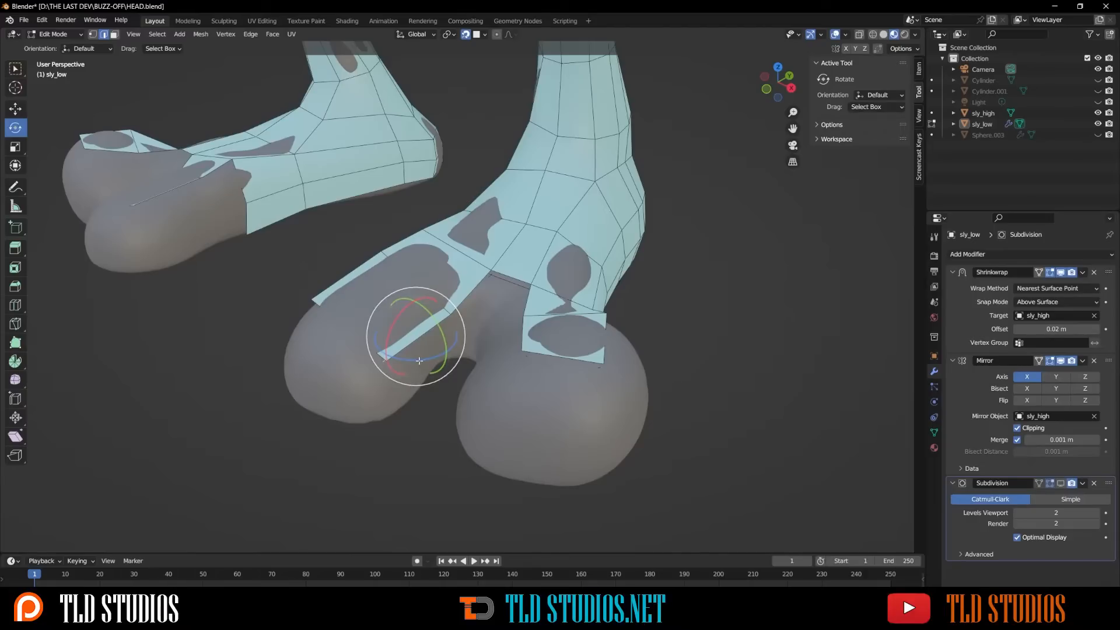
Step: Extrude the inner toe strip's two corner vertices down into the gap between the toes and select the new edges for a side face
right_click(448, 315, "ctrl")
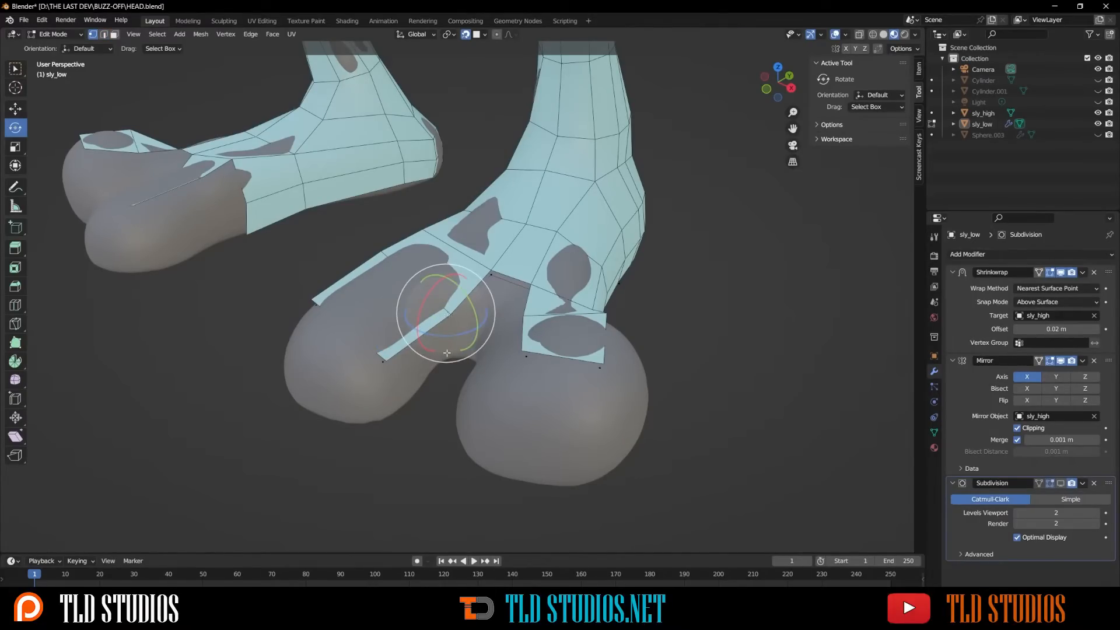
right_click(444, 354, "ctrl")
left_click(382, 360)
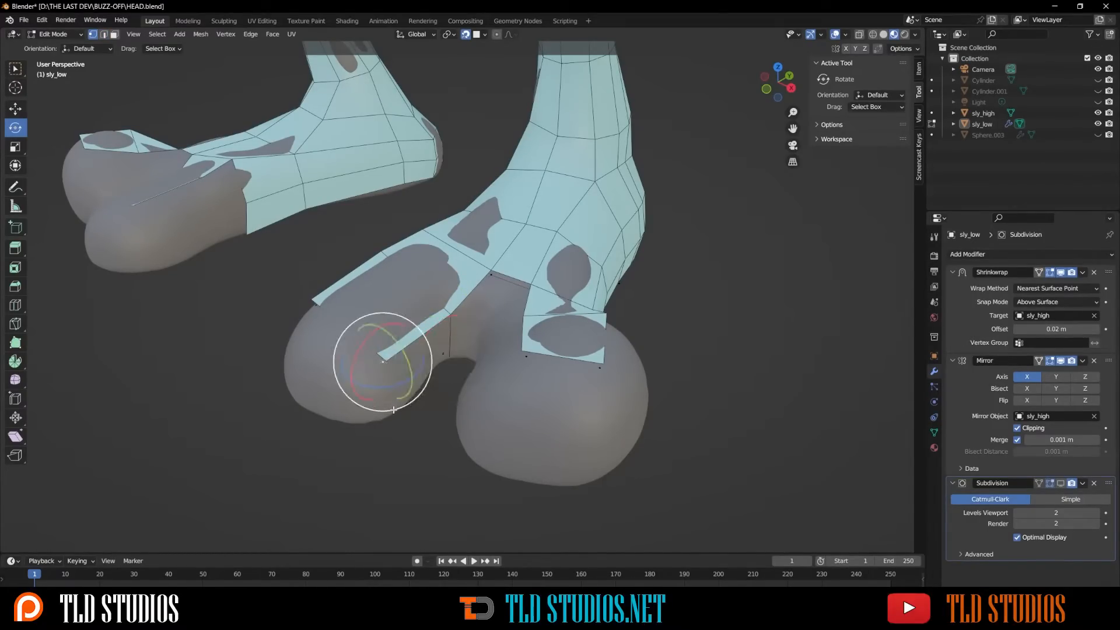
right_click(395, 407, "ctrl")
left_click(386, 361)
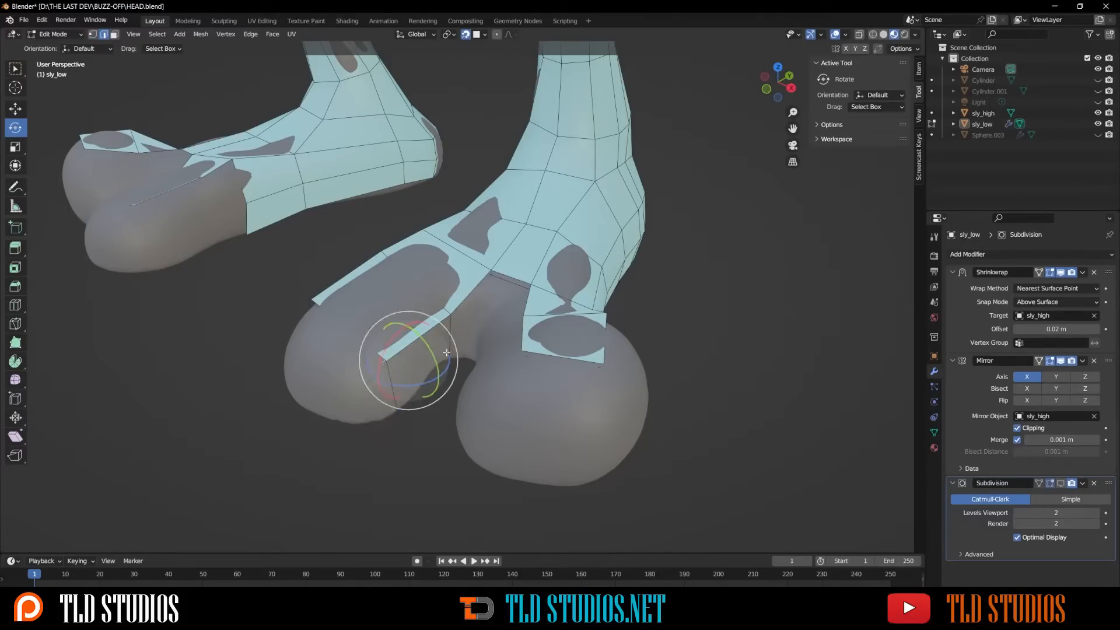
left_click(444, 352, "shift")
Step: Extend faces down the inner toe's side facing the other foot and move their lower corner vertices into place near the sole
middle_click_drag(457, 346, 529, 352)
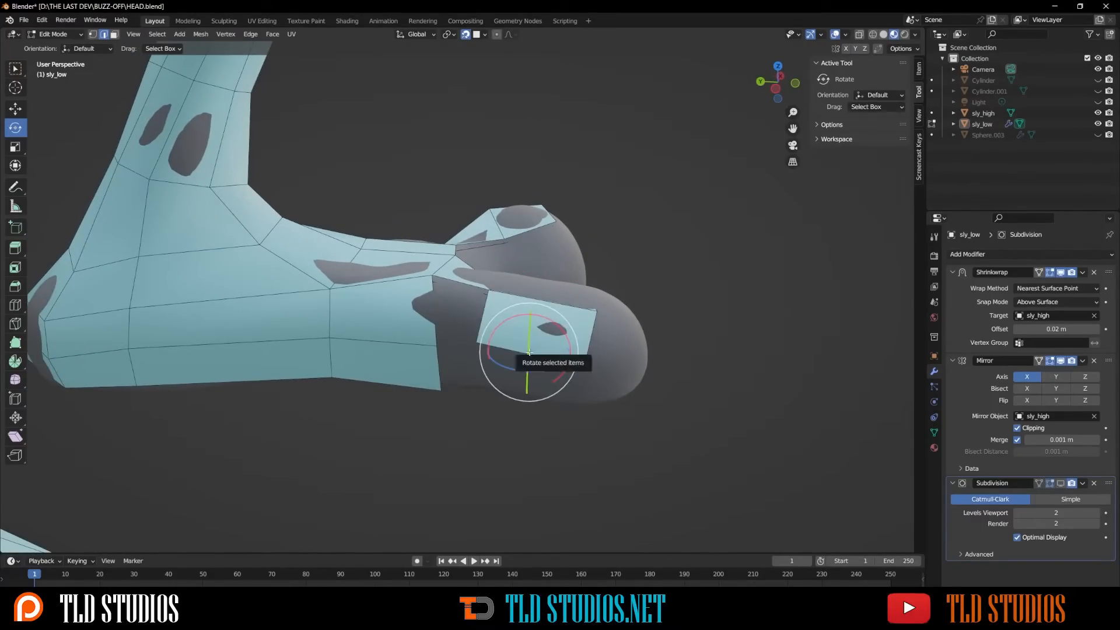
scroll(528, 347, "up", 5)
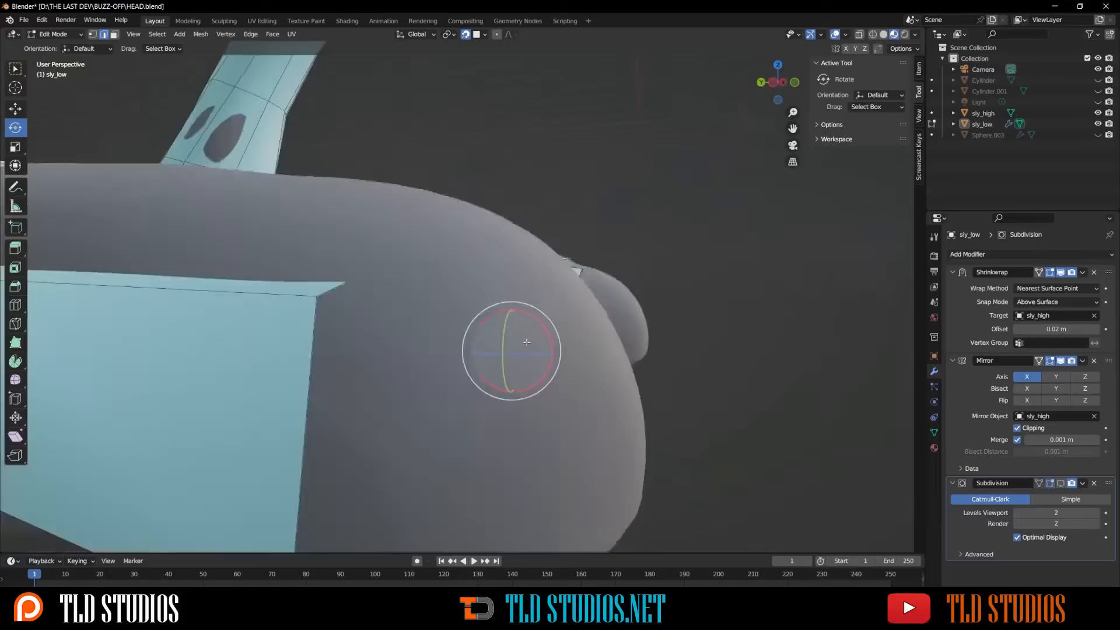
scroll(526, 342, "down", 5)
key("g")
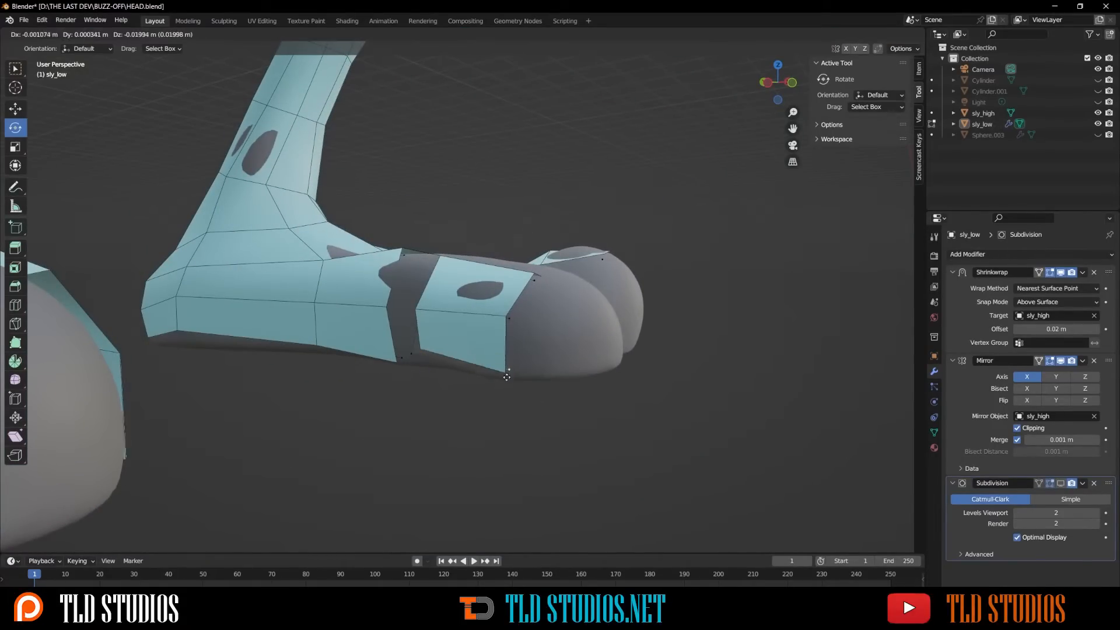
left_click(507, 376)
left_click(401, 358)
key("g")
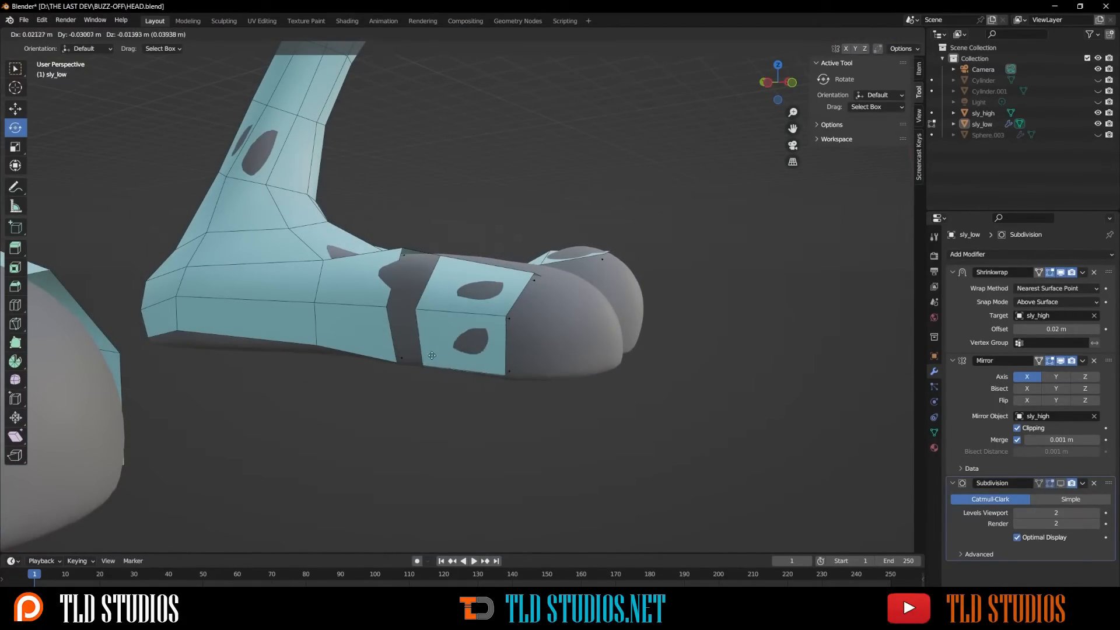
left_click(435, 355)
Step: Add a centred loop cut through the faces running along the foot toward the inner toe
middle_click_drag(435, 355, 586, 301)
key("ctrl+r")
left_click(457, 312)
right_click(457, 312)
key("2")
scroll(449, 321, "up", 3)
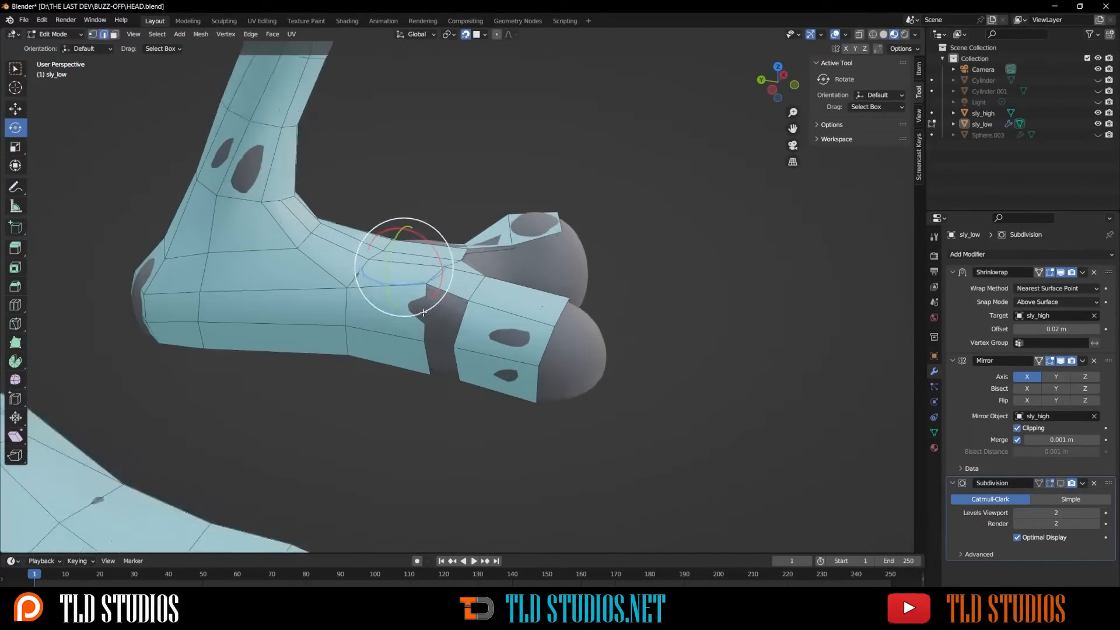
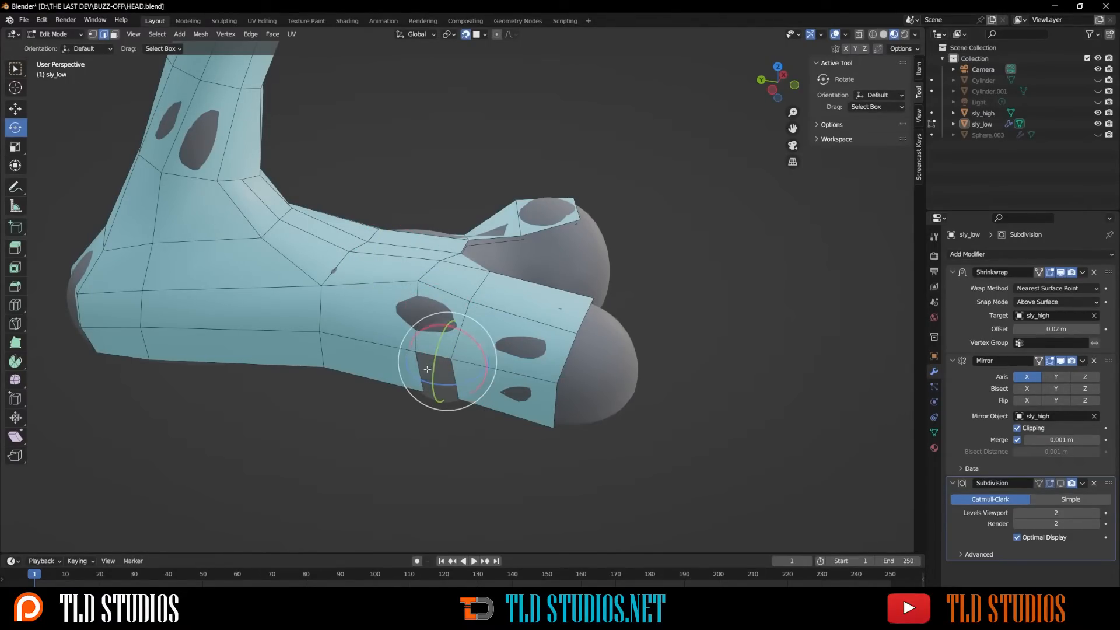
Step: Slide two vertices at the lower back corner of the heel along their edges to even out the face spacing
middle_click_drag(419, 365, 541, 416)
left_click(536, 412)
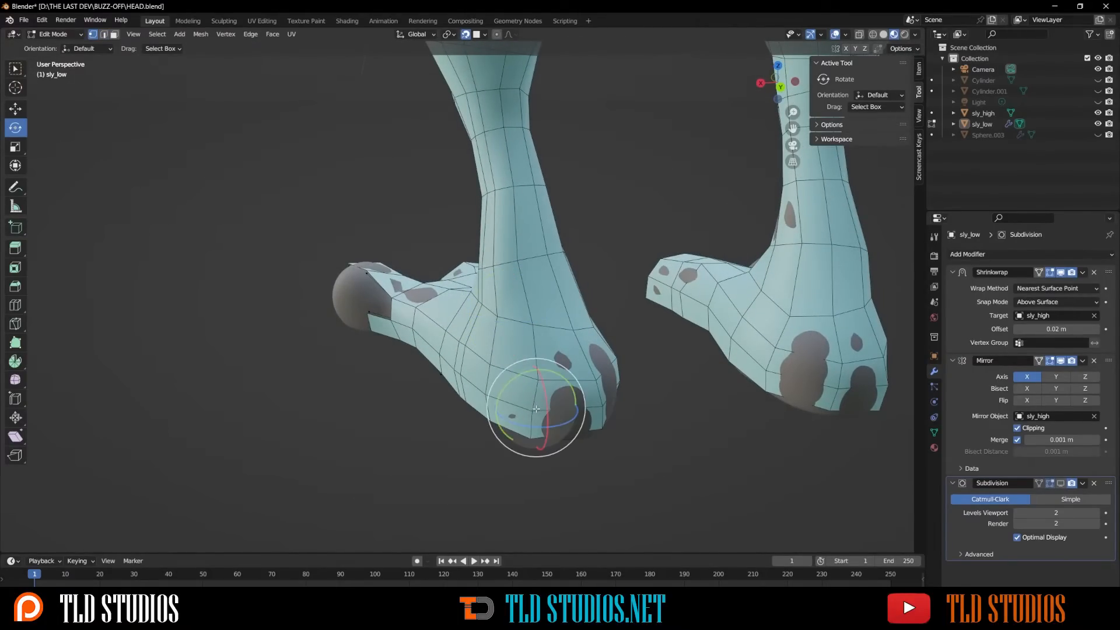
key("shift+v")
left_click(544, 407)
left_click(543, 435)
key("shift+v")
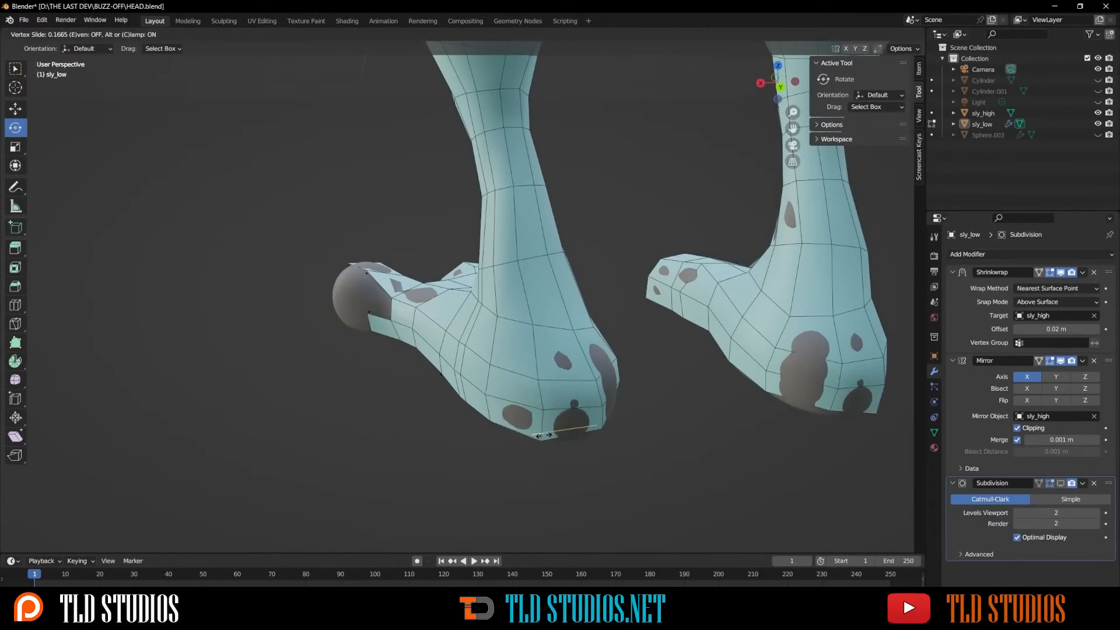
left_click(545, 432)
Step: Move the column of vertices down the back of the heel sideways to even out the surrounding faces
middle_click_drag(545, 432, 508, 393)
left_click(487, 398)
key("g")
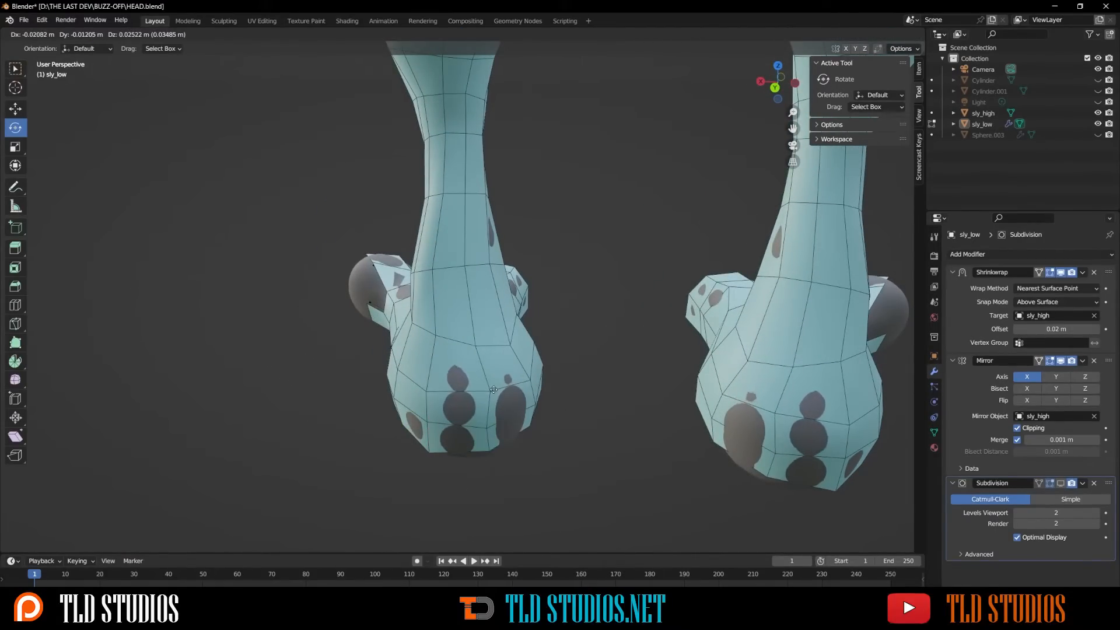
left_click(493, 389)
key("g")
left_click(496, 435)
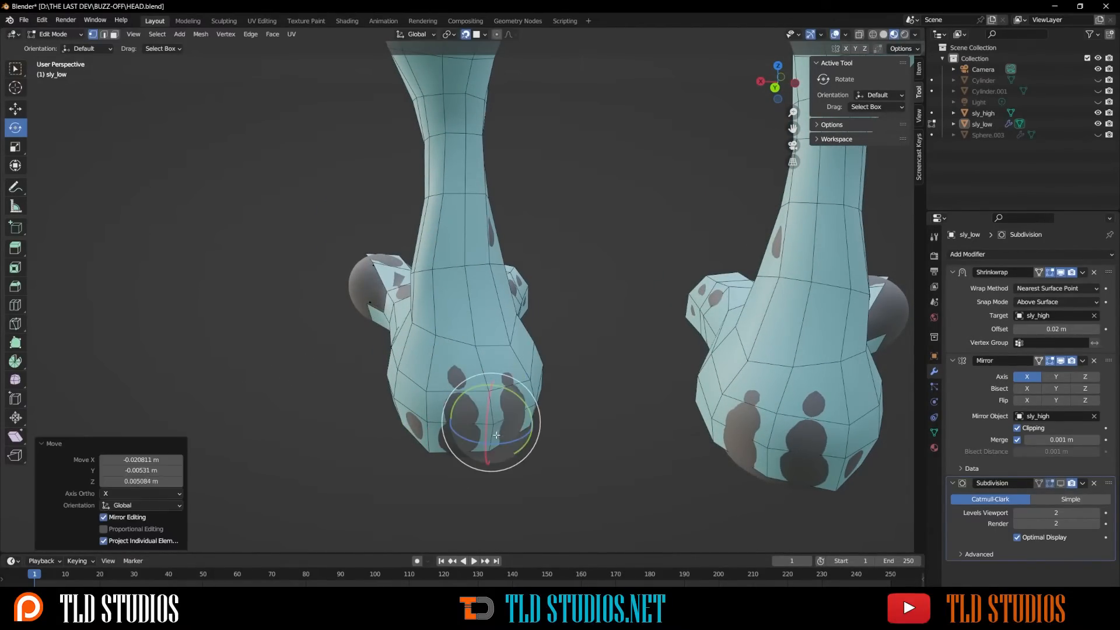
key("g")
left_click(490, 449)
middle_click_drag(490, 449, 394, 382)
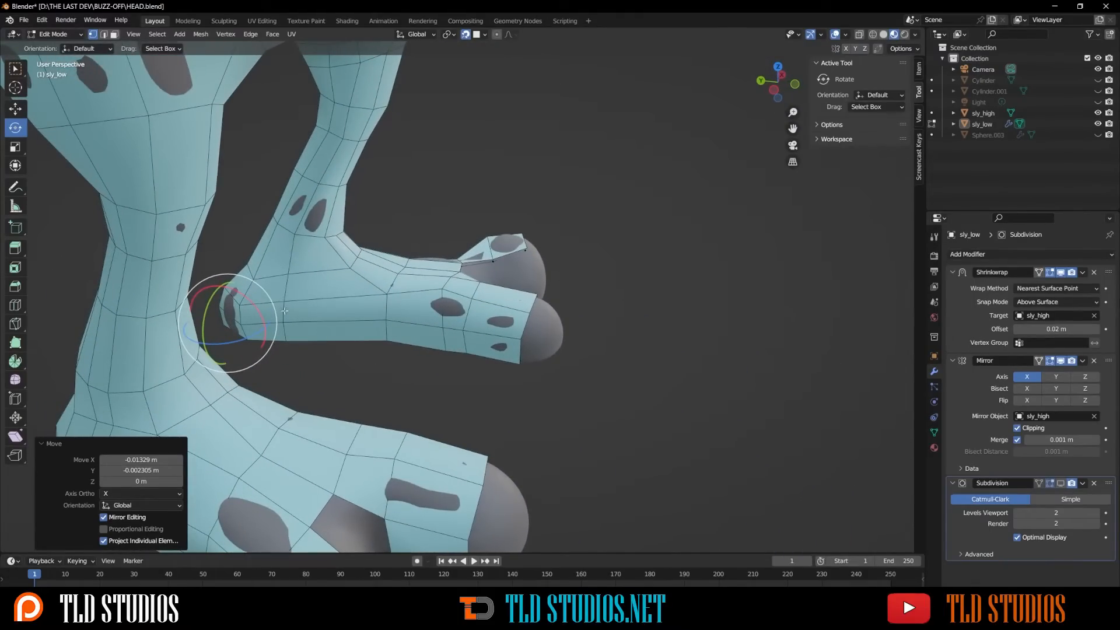
Step: Slide the upper vertices on the heel's inner side forward along the foot toward the toes
key("g")
key("g")
left_click(295, 294)
key("g")
key("g")
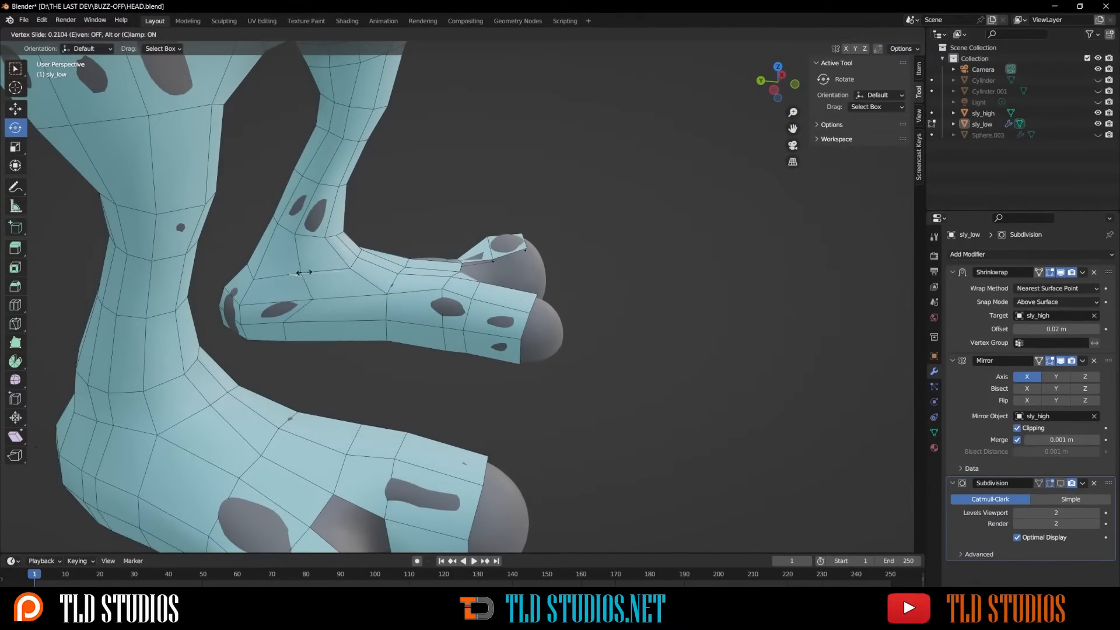
left_click(306, 272)
Step: Slide the two lowest vertices of the edge loop on the heel's inner side forward, in line with those above
left_click(288, 321)
key("g")
key("g")
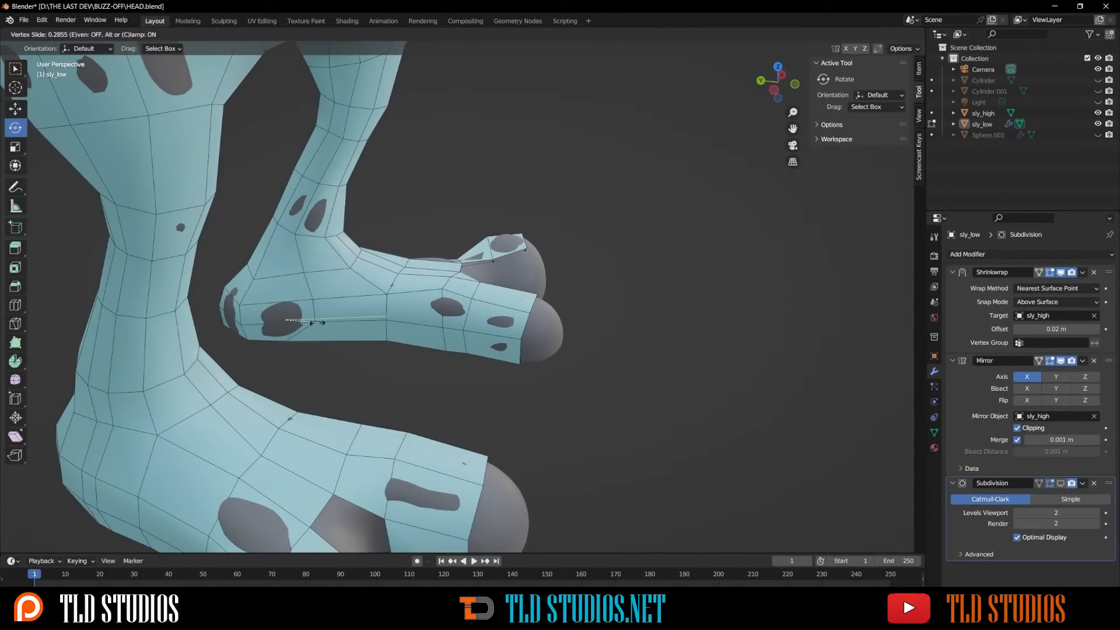
left_click(317, 323)
left_click(288, 338)
key("g")
key("g")
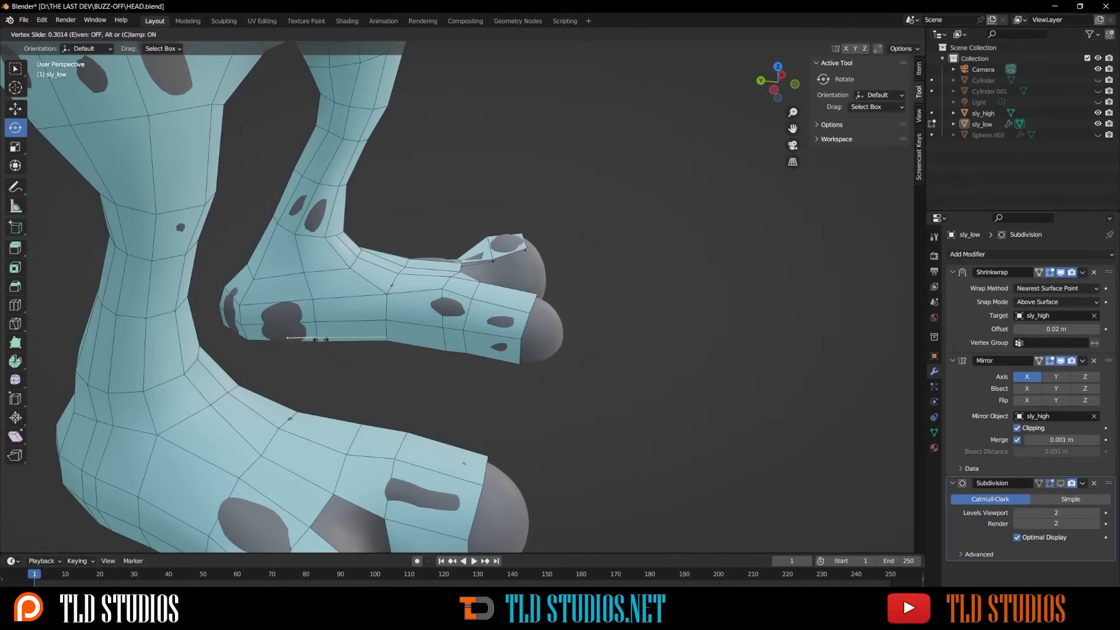
left_click(321, 339)
Step: Adjust the upper and middle vertices of the neighbouring loop around the heel's inner back corner to space the faces evenly
middle_click_drag(253, 343, 333, 339)
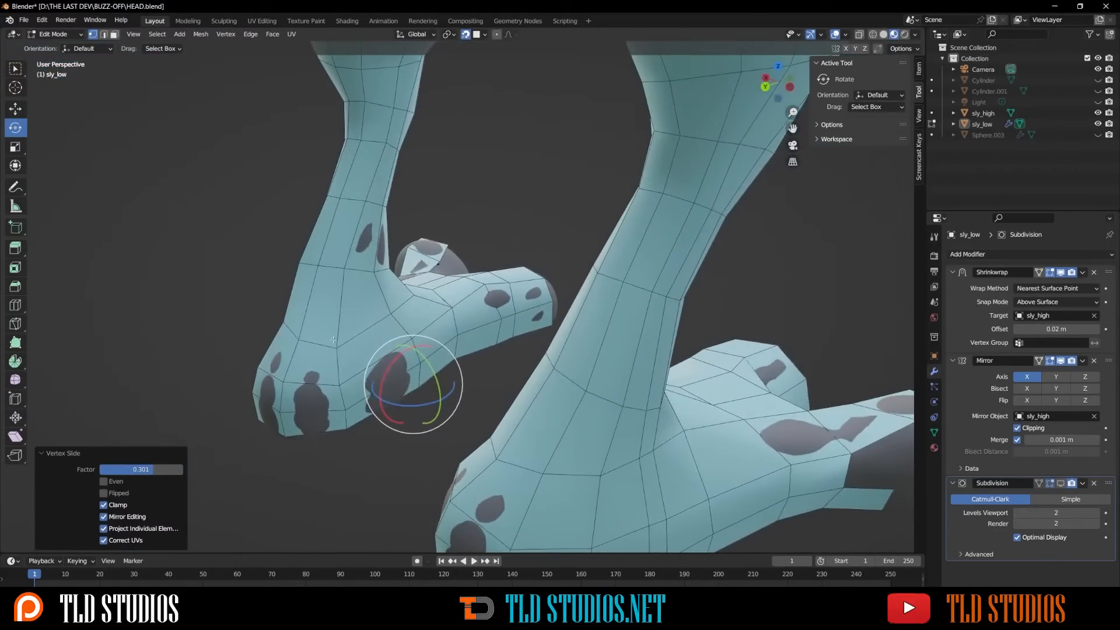
left_click(336, 346)
key("g")
key("g")
left_click(350, 336)
left_click(344, 385)
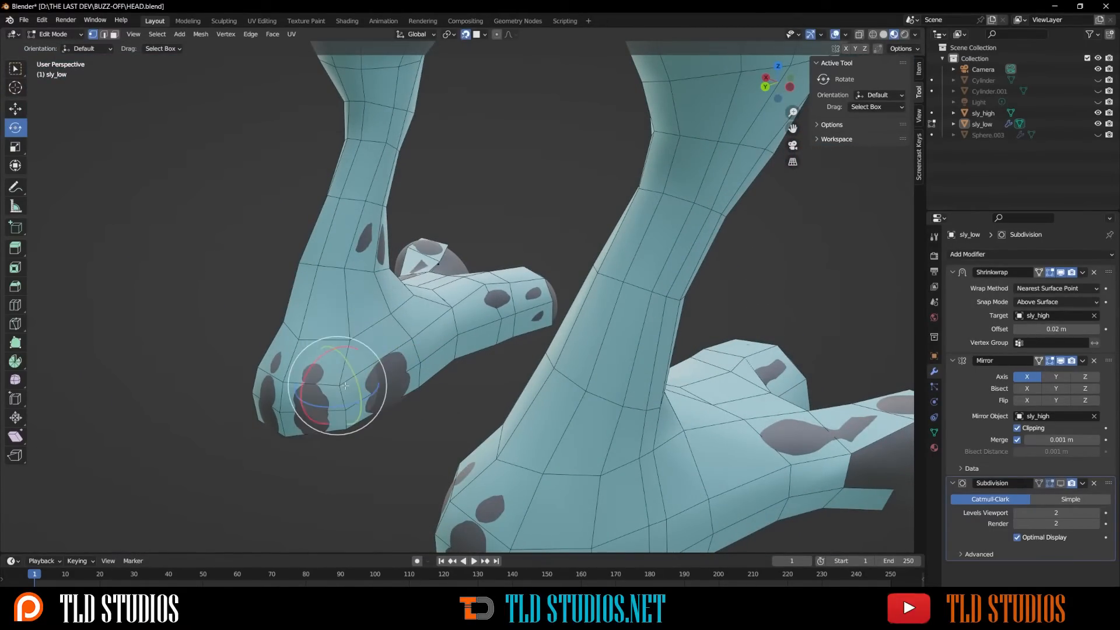
key("g")
key("g")
left_click(349, 381)
key("g")
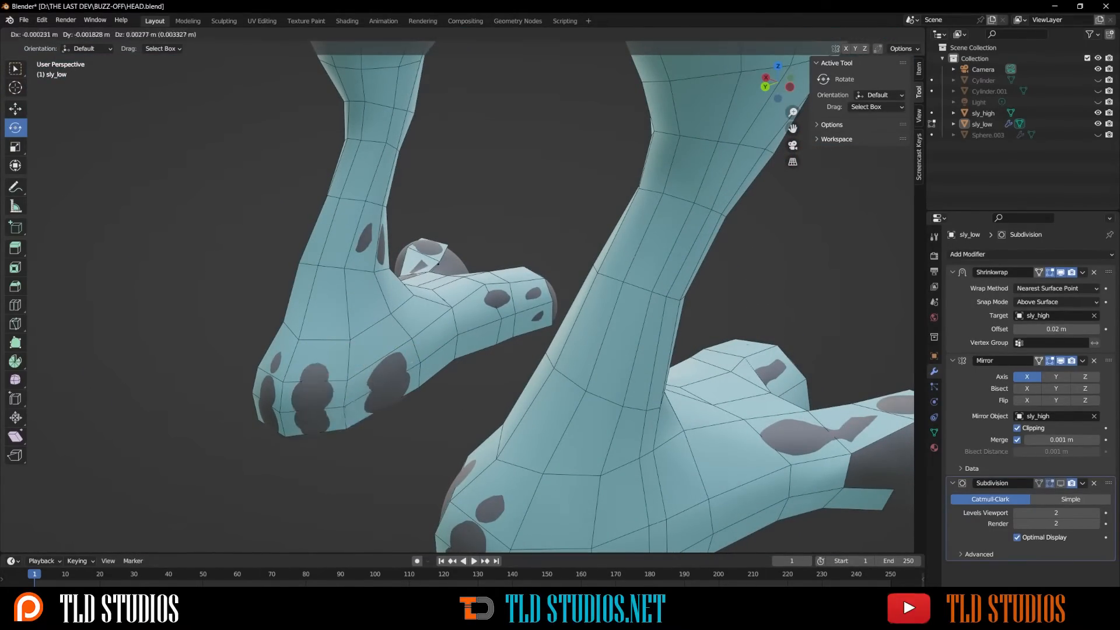
left_click(350, 402)
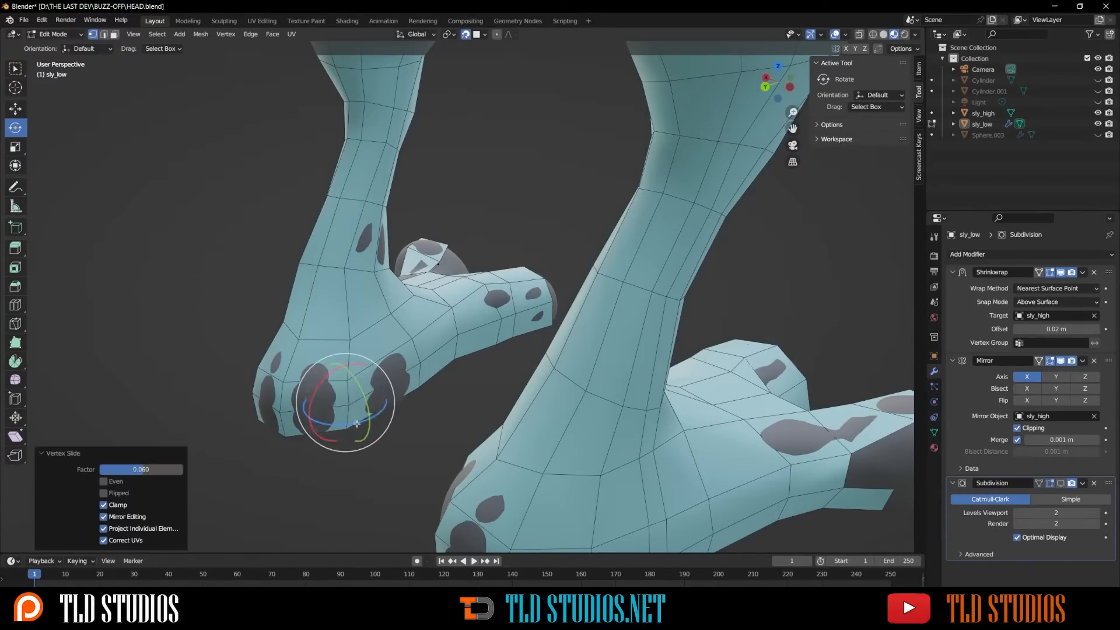
Step: Slide the lower vertices of the heel's inner back corner loop and readjust the middle one toward the toes
left_click(345, 424)
key("g")
key("g")
left_click(357, 420)
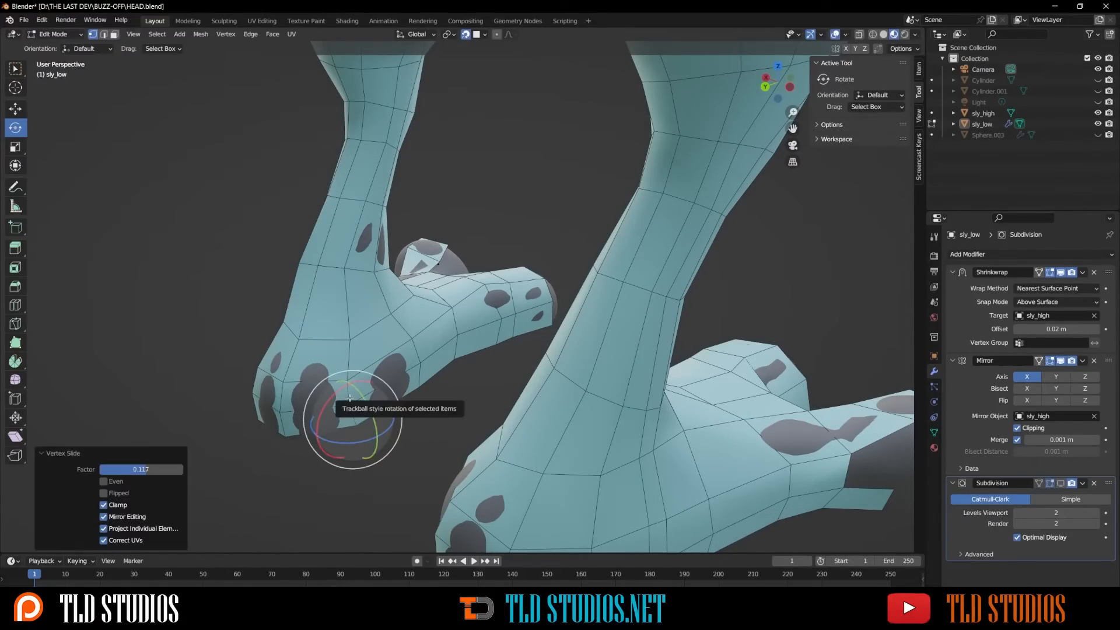
key("g")
key("g")
left_click(350, 408)
left_click(349, 379)
key("g")
key("g")
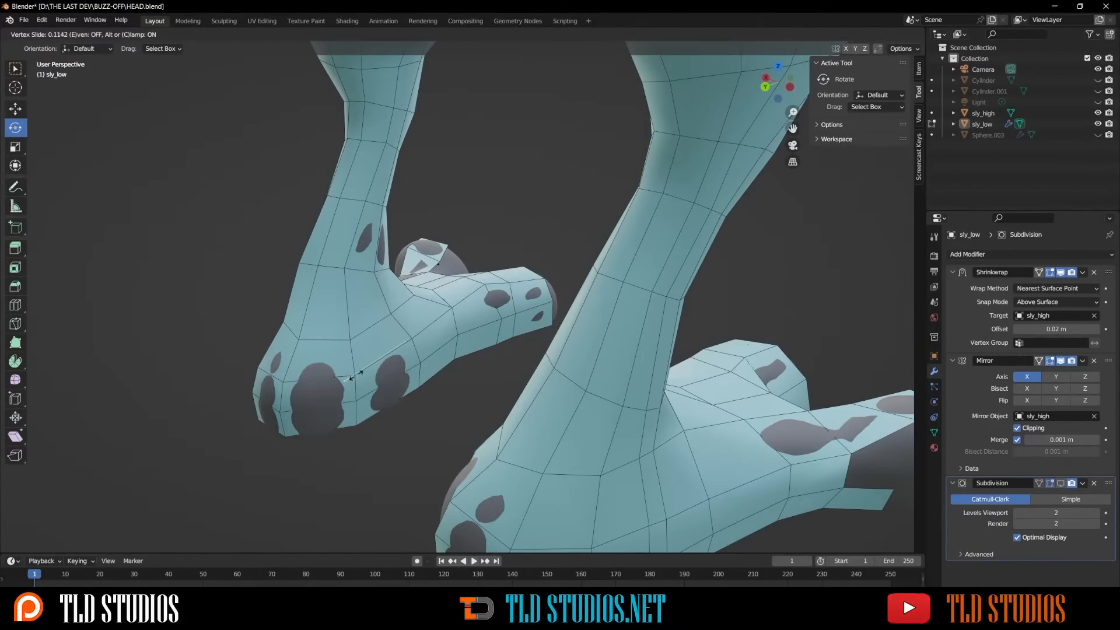
left_click(349, 381)
Step: Slide two side vertices at the base of the inner toe back toward the heel to straighten the edge loop
middle_click_drag(349, 381, 469, 306)
scroll(470, 306, "up", 4)
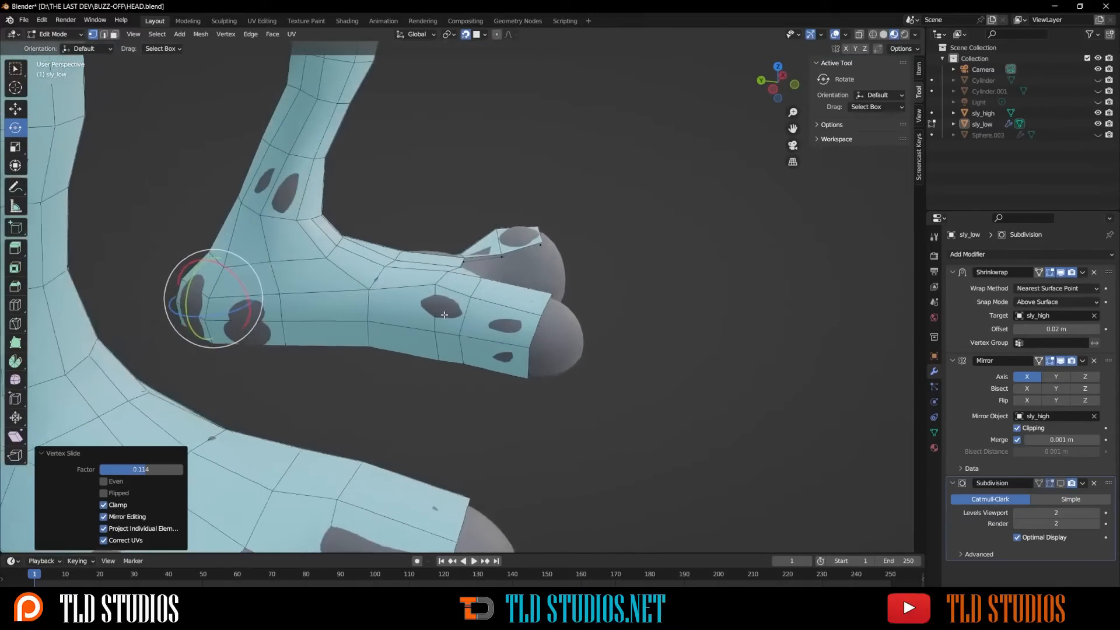
left_click(433, 324)
key("g")
key("g")
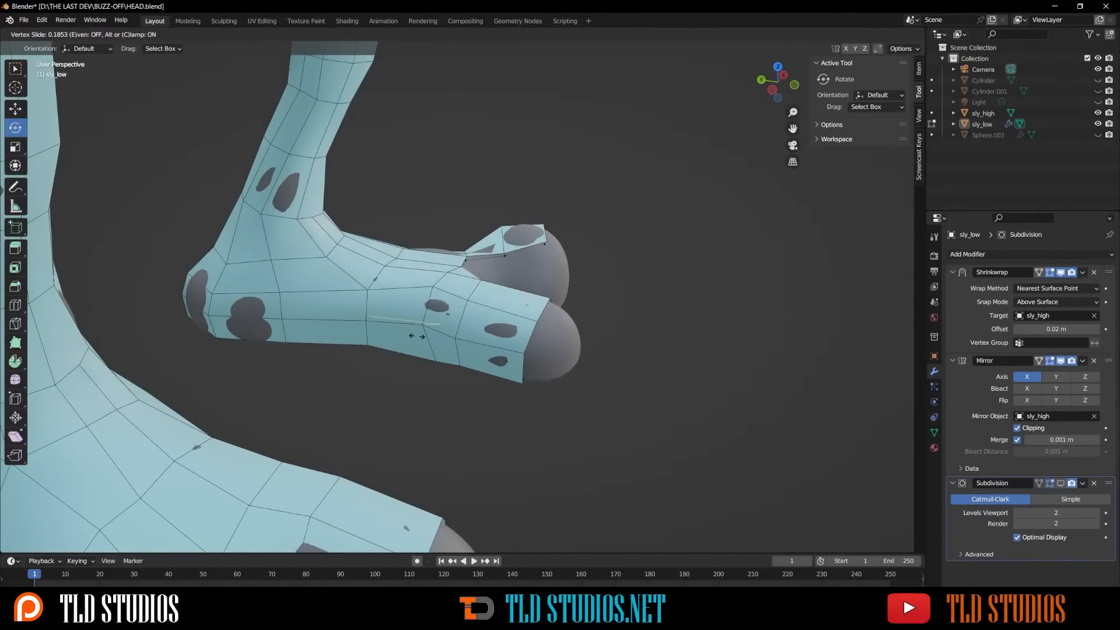
left_click(416, 336)
left_click(432, 357)
key("g")
key("g")
left_click(423, 354)
middle_click_drag(423, 354, 406, 373)
Step: Extend the outer toe's outer side forward and fill a face between its upper and lower edges
left_click(479, 338)
key("g")
left_click(413, 349)
key("2")
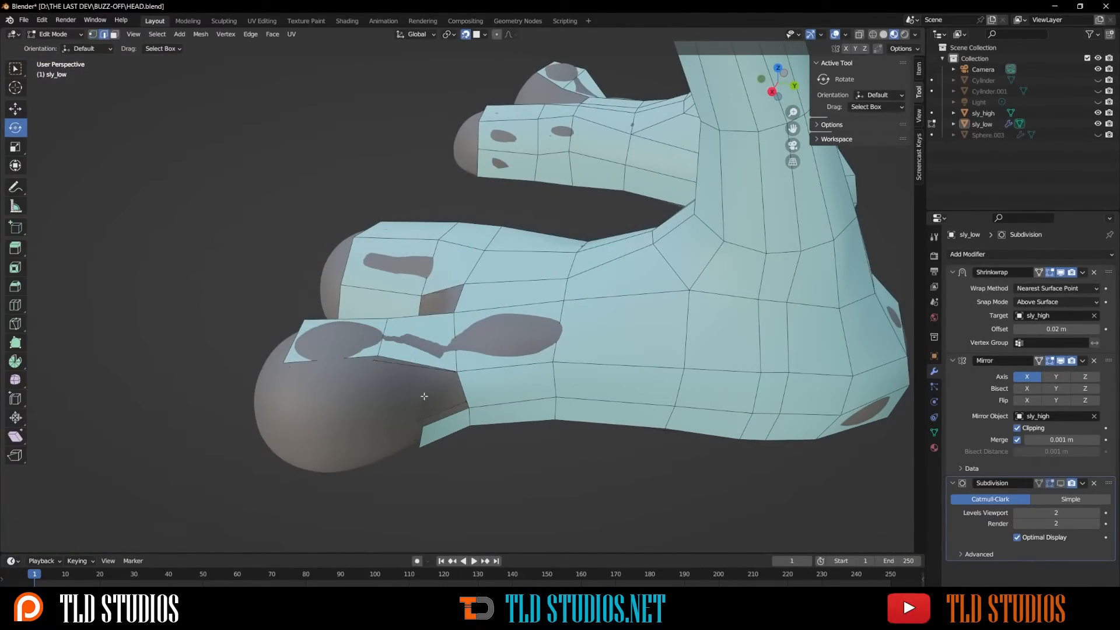
left_click(446, 380)
left_click(432, 401, "shift")
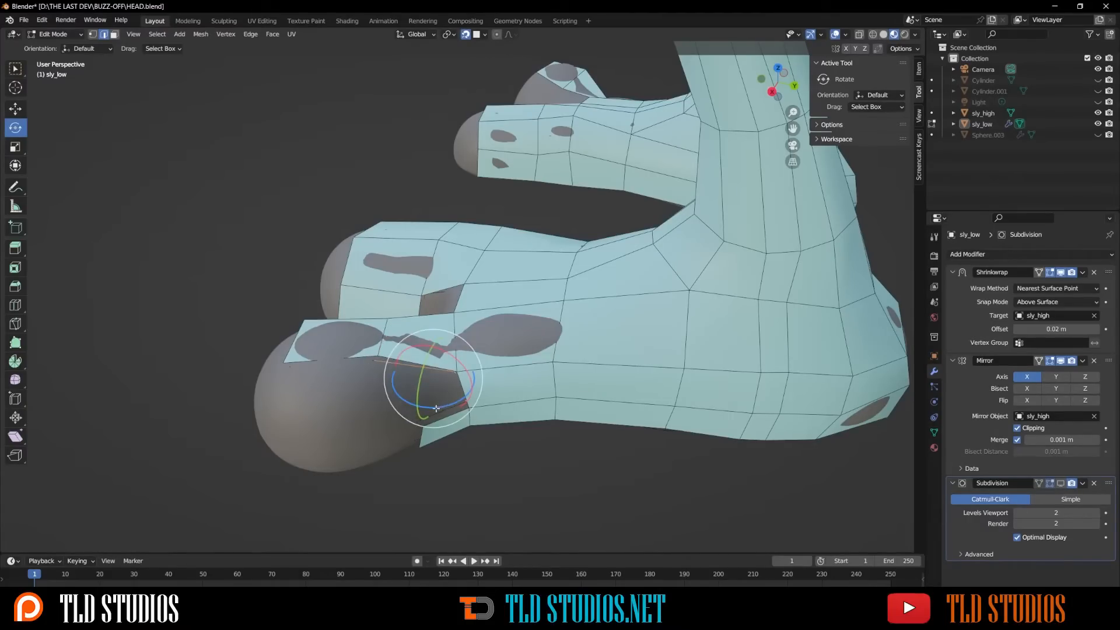
middle_click_drag(430, 399, 524, 320)
Step: Extrude the two corner vertices of the outer toe's strip down into the toe gap and fill a face between the new edges
key("1")
scroll(538, 347, "up", 3)
left_click(530, 332)
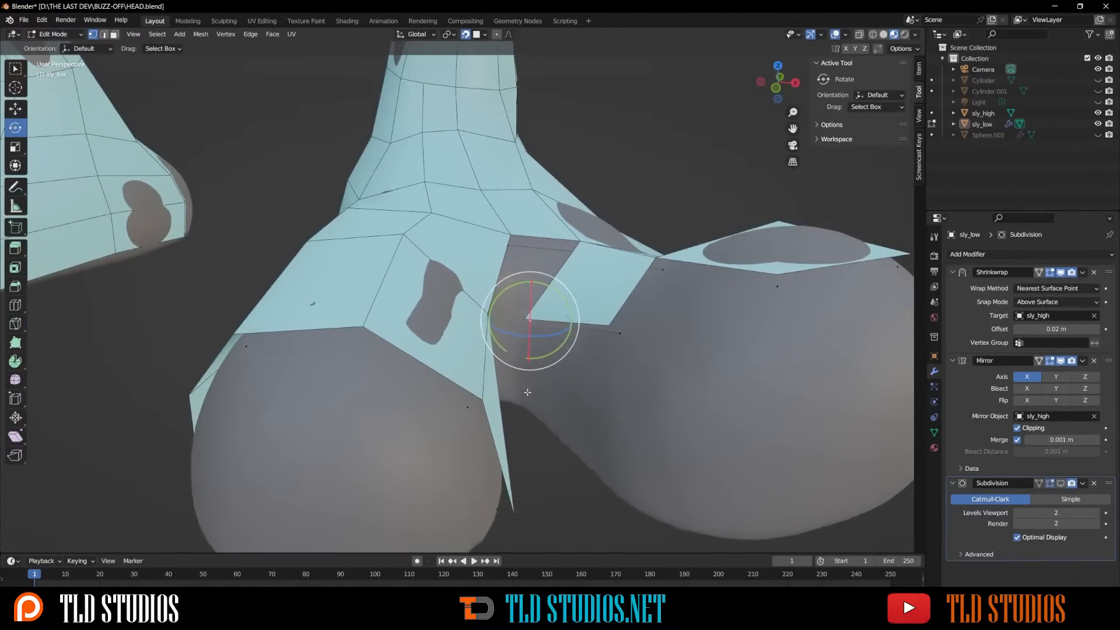
left_click(611, 345)
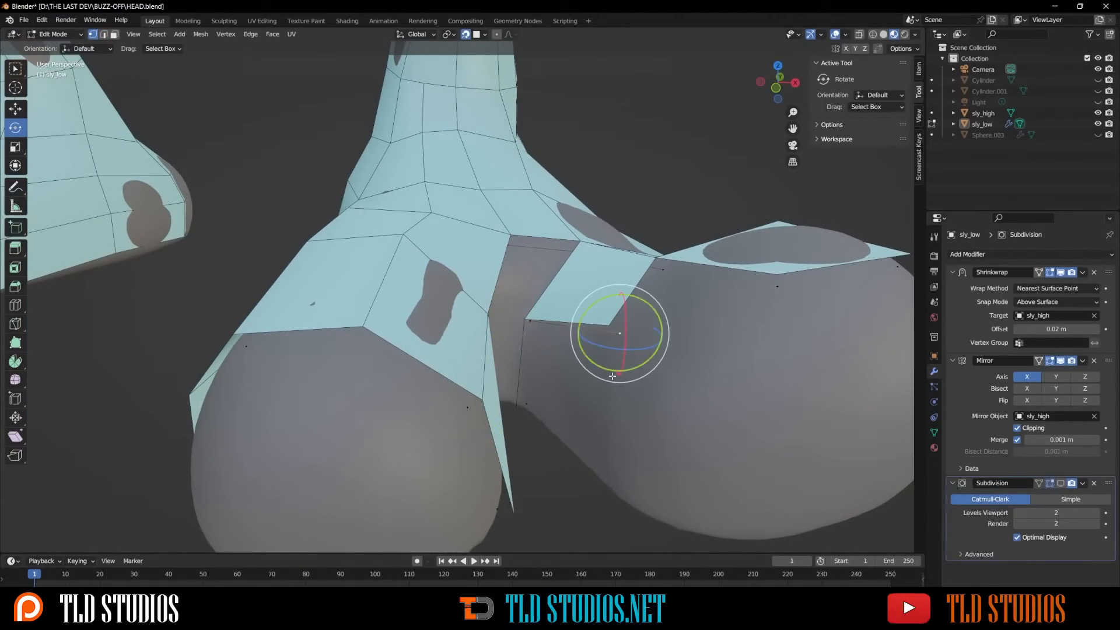
left_click(590, 466)
middle_click_drag(590, 466, 578, 382)
left_click(575, 401)
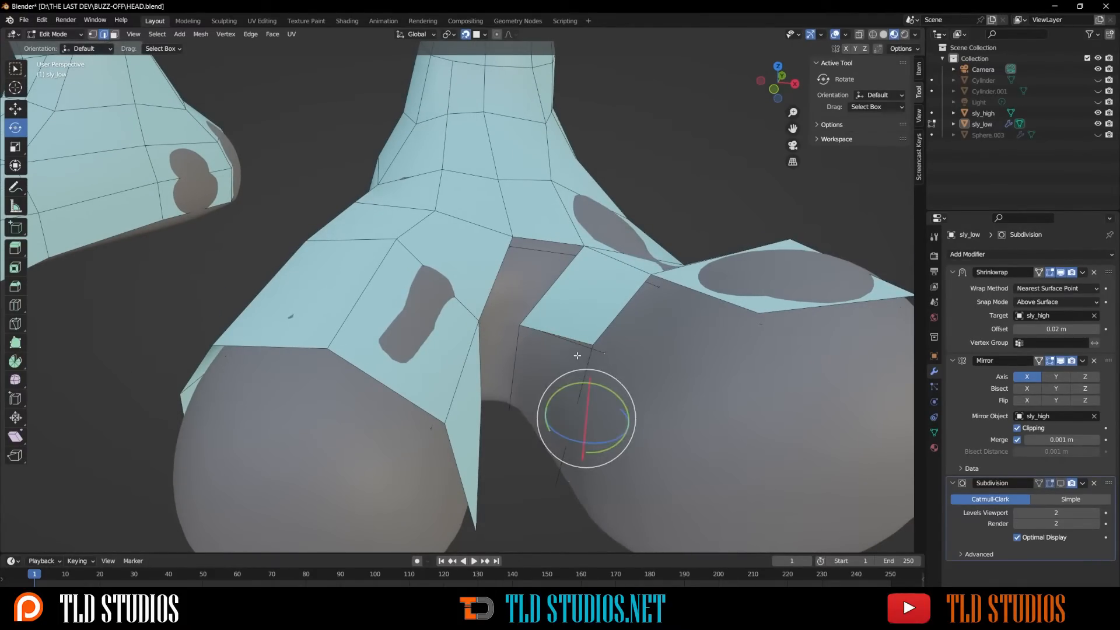
middle_click_drag(576, 353, 592, 326)
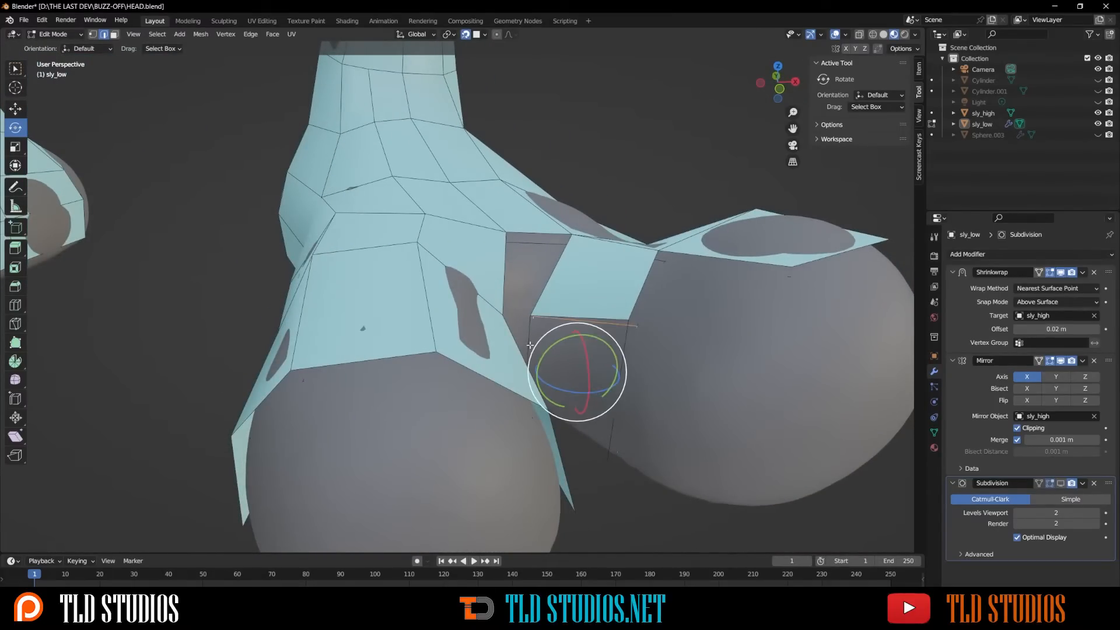
scroll(546, 336, "down", 3)
middle_click_drag(546, 336, 508, 344)
scroll(504, 341, "up", 4)
scroll(504, 341, "up", 2)
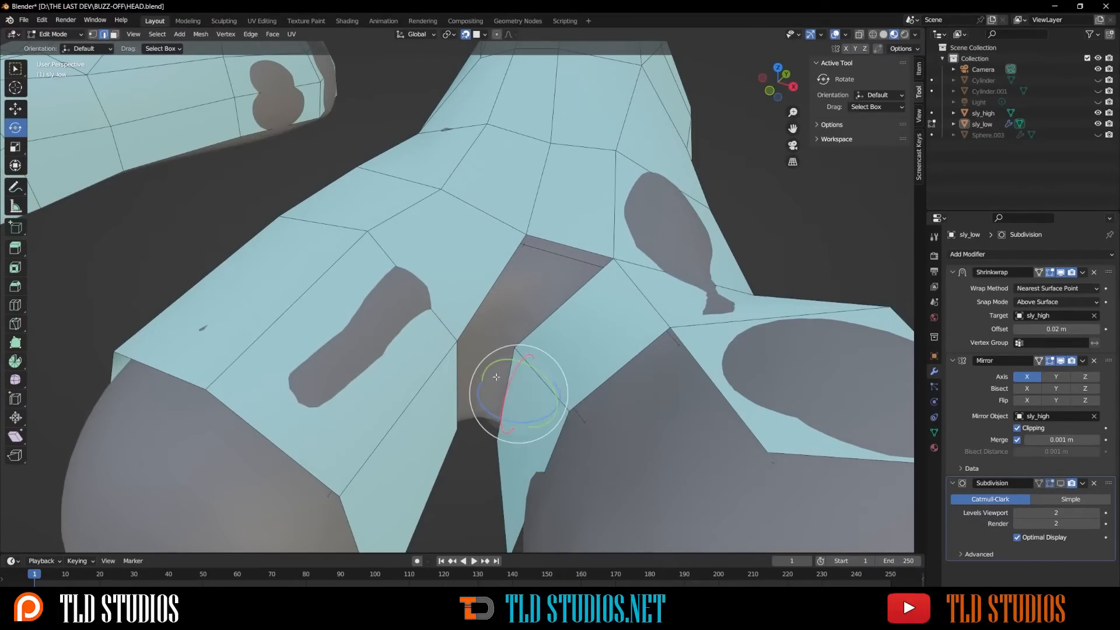
Step: Bridge the gap between the two toes with a lower face and a face on top joining the foot
left_click(459, 376)
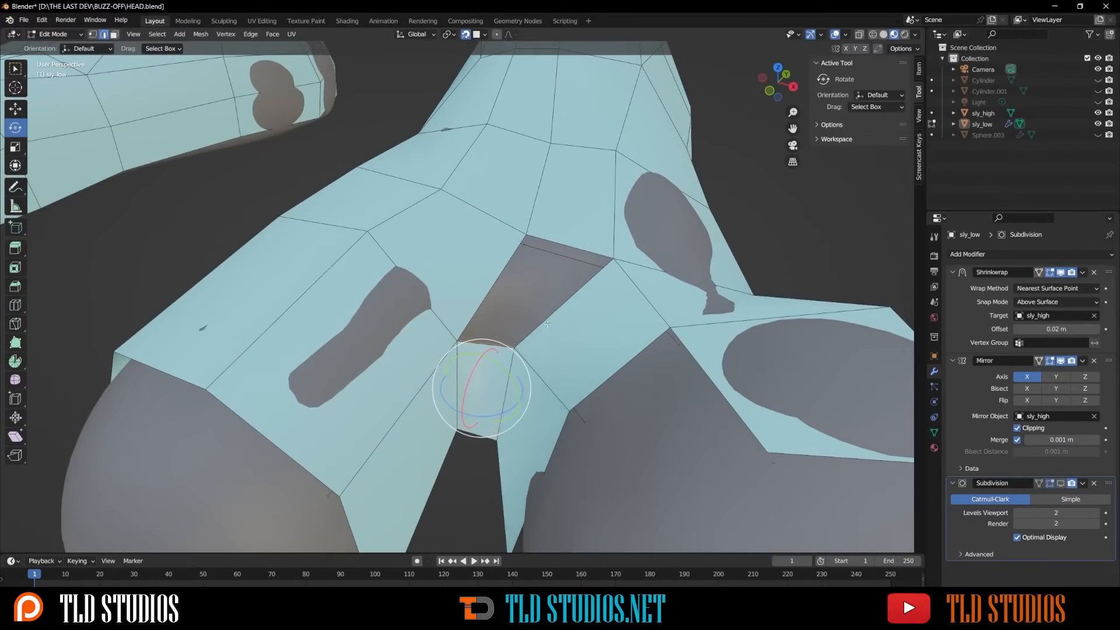
left_click(558, 258, "shift")
scroll(558, 257, "down", 5)
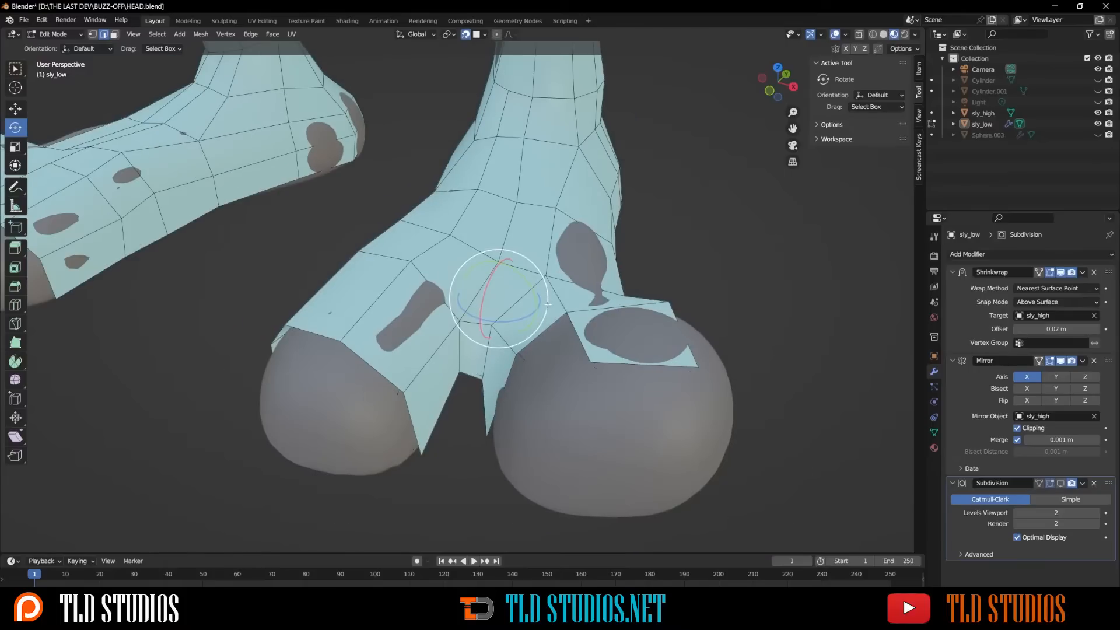
Step: Extrude the outer toe's two gap-side vertices forward and fill the side face and the face above it
middle_click_drag(583, 327, 460, 370)
scroll(488, 363, "up", 2)
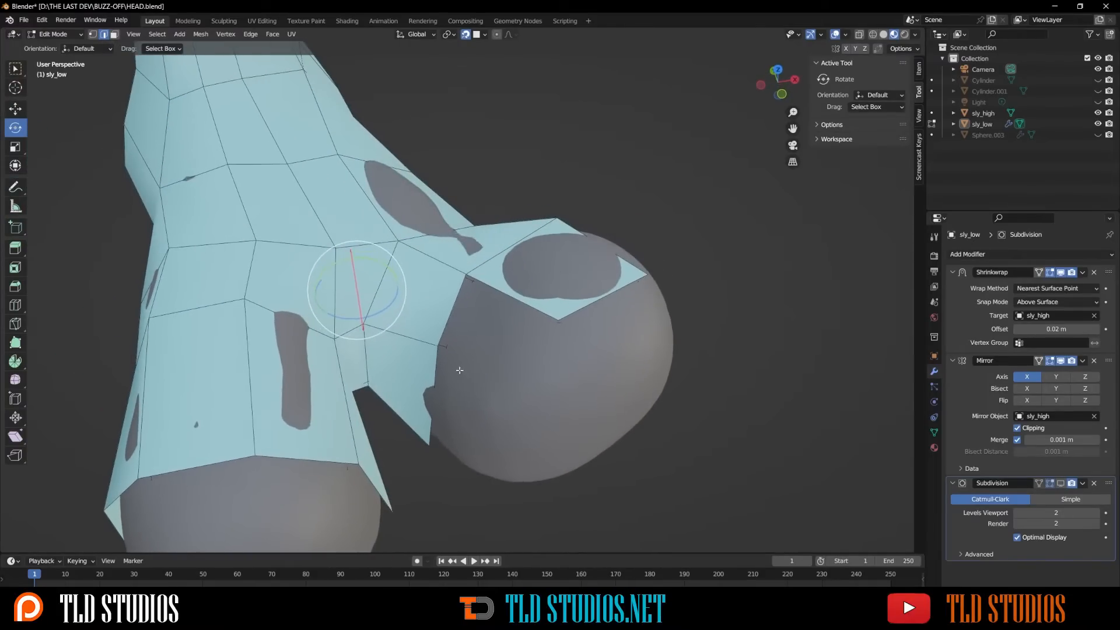
left_click(527, 380)
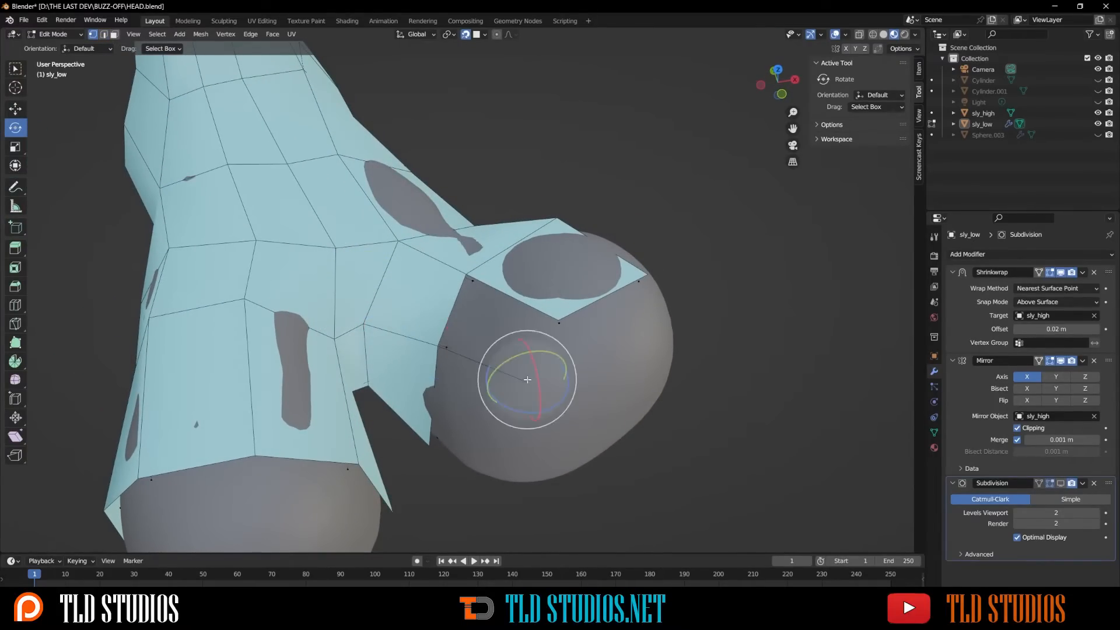
middle_click_drag(527, 380, 448, 419)
left_click(516, 443)
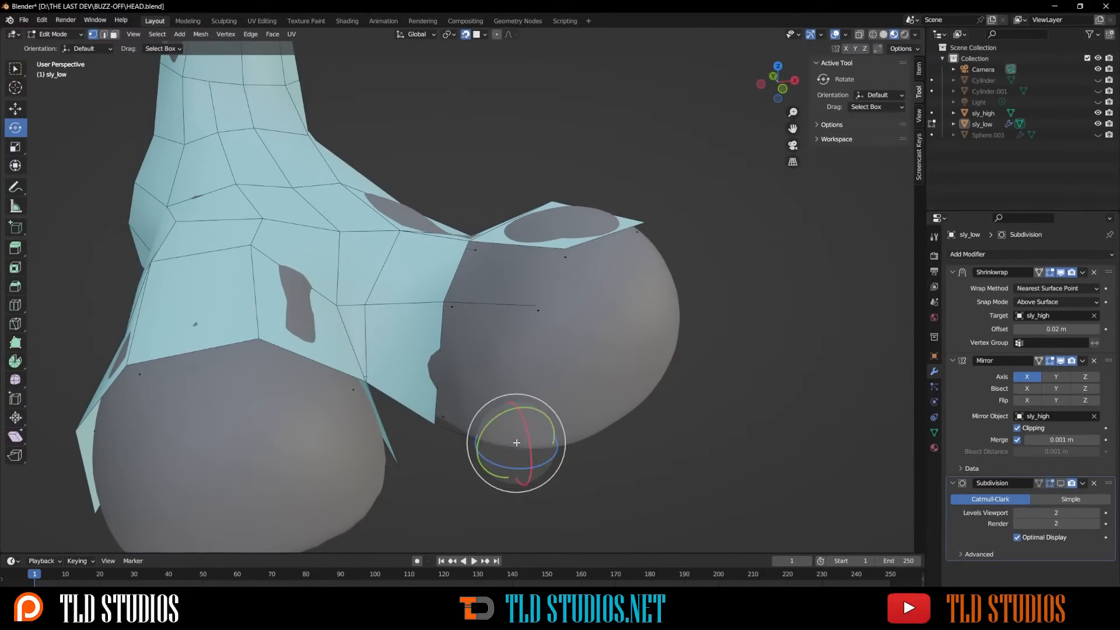
key("2")
left_click(479, 429)
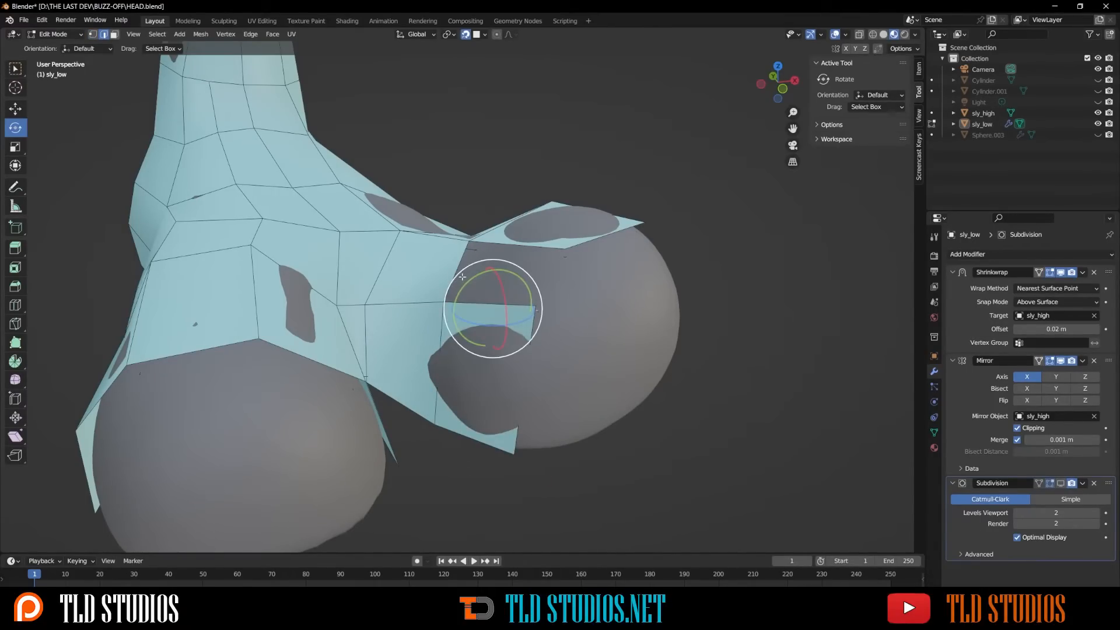
key("f")
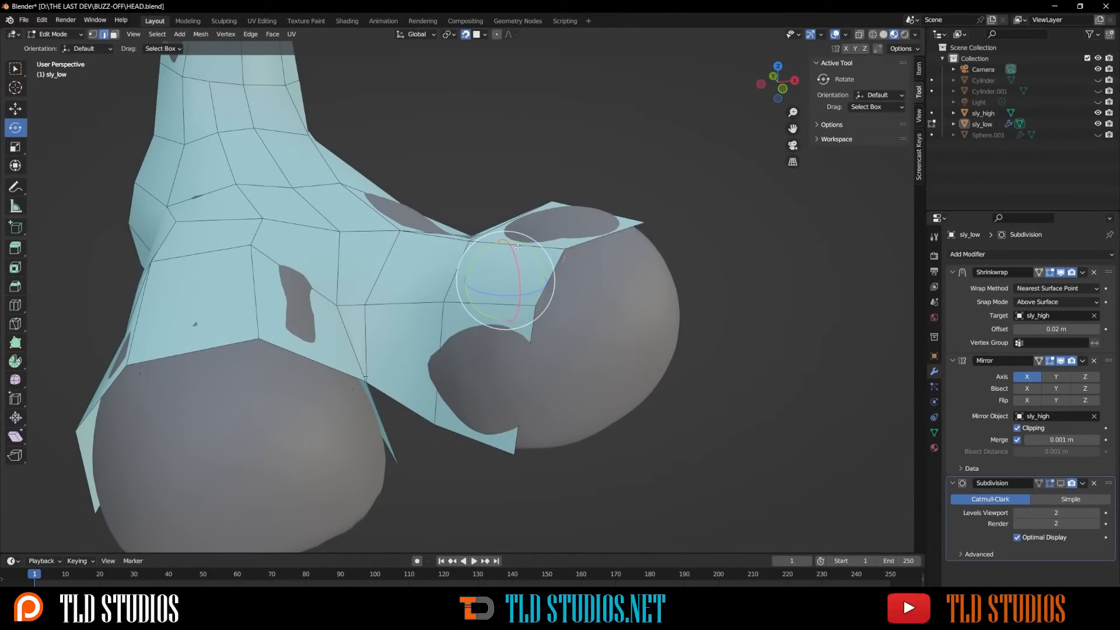
Step: Move the vertices of the new faces on the outer toe's gap side to smooth their edge flow
scroll(517, 247, "down", 5)
middle_click_drag(517, 246, 487, 307)
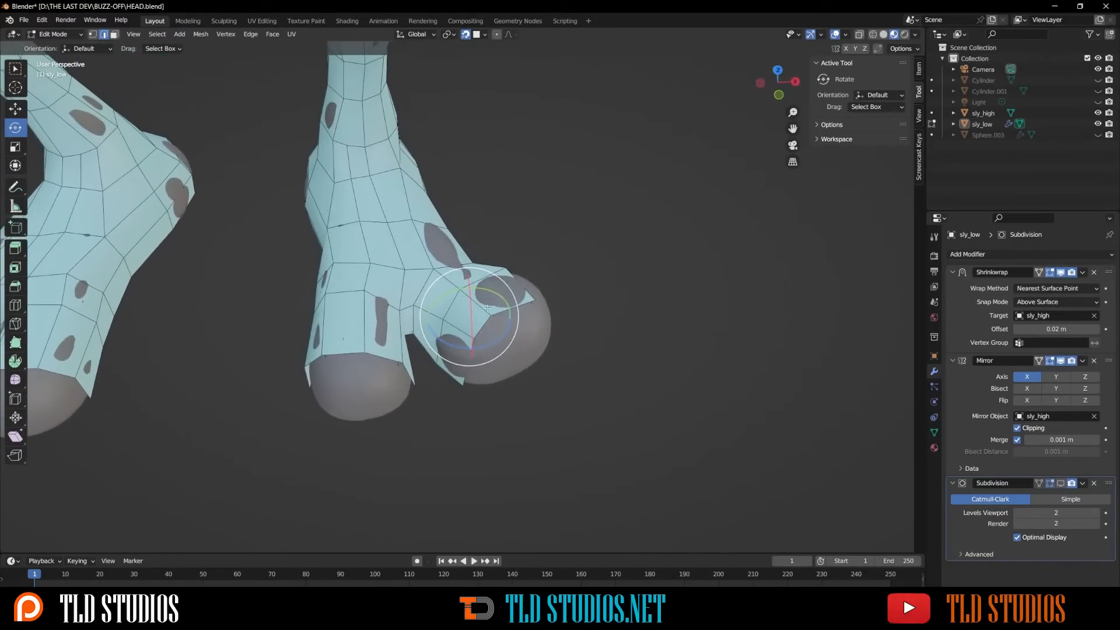
scroll(483, 313, "up", 4)
key("g")
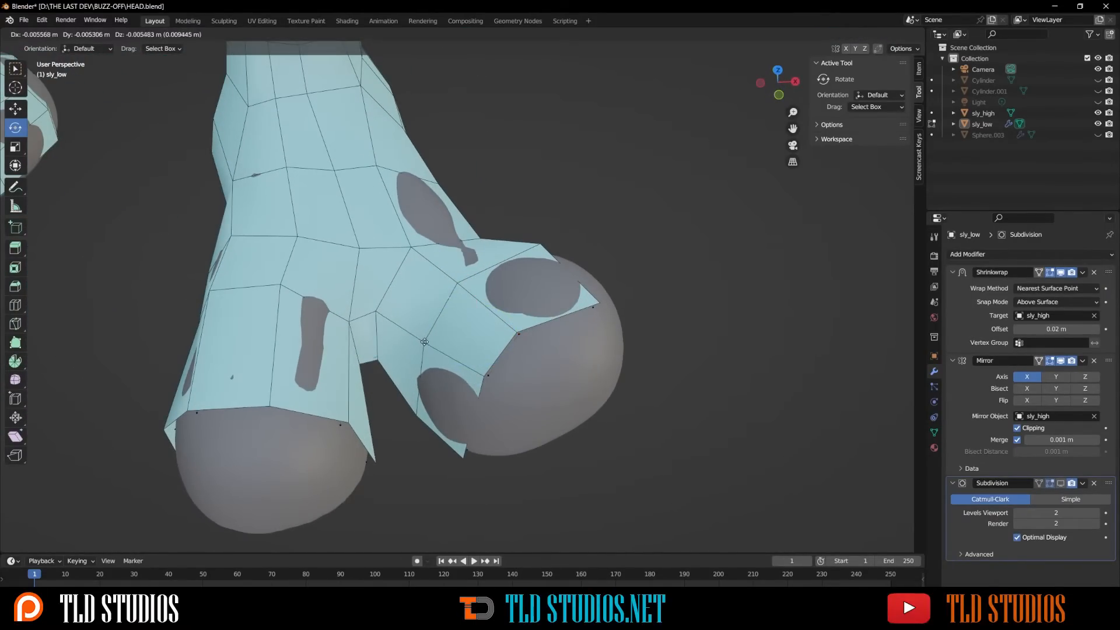
left_click(483, 369)
key("g")
left_click(484, 369)
Step: Cover the outer toe's outer side with faces and move the front edge of the new faces along the toe
middle_click_drag(484, 369, 415, 377)
middle_click_drag(434, 336, 370, 346)
middle_click_drag(398, 304, 401, 336)
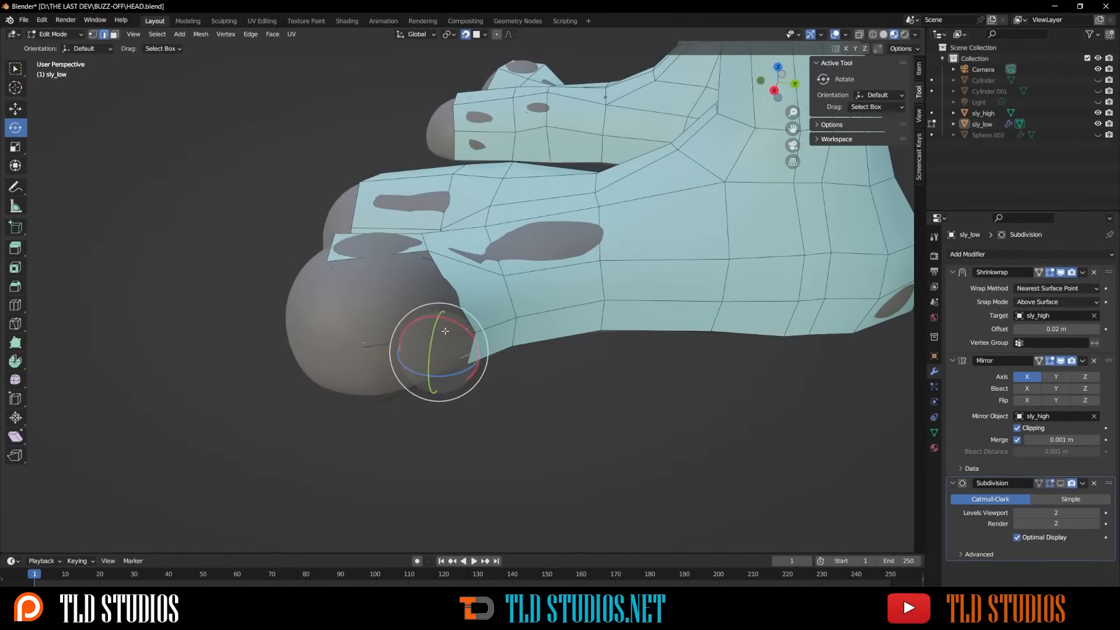
mouse_move(432, 339)
middle_mouse_down()
mouse_move(413, 294)
mouse_move(435, 322)
middle_mouse_up()
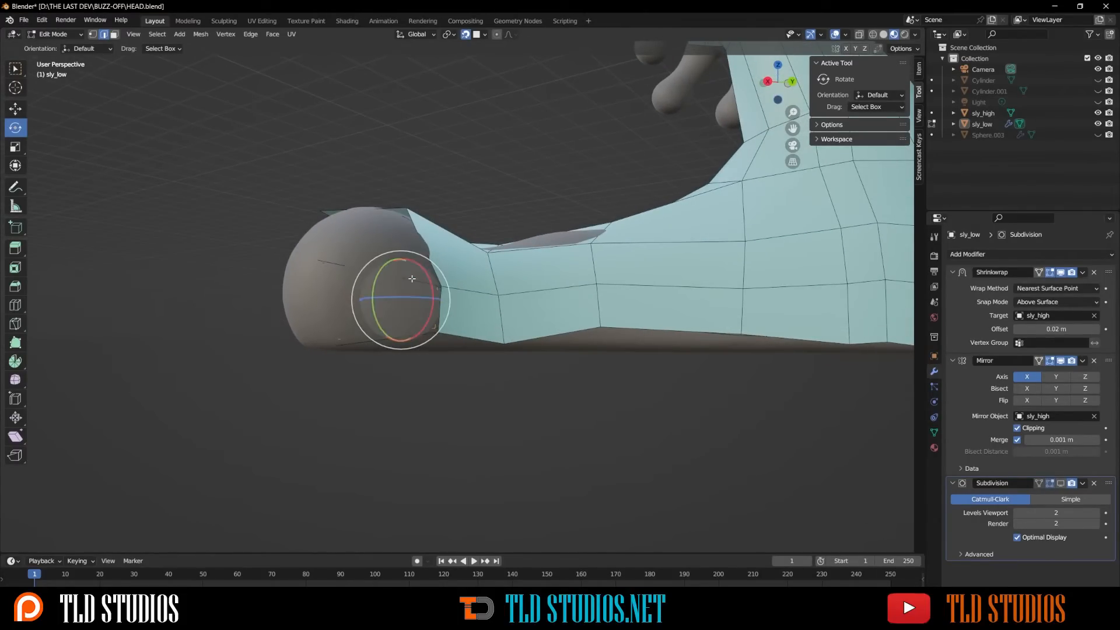
middle_click_drag(411, 279, 467, 341)
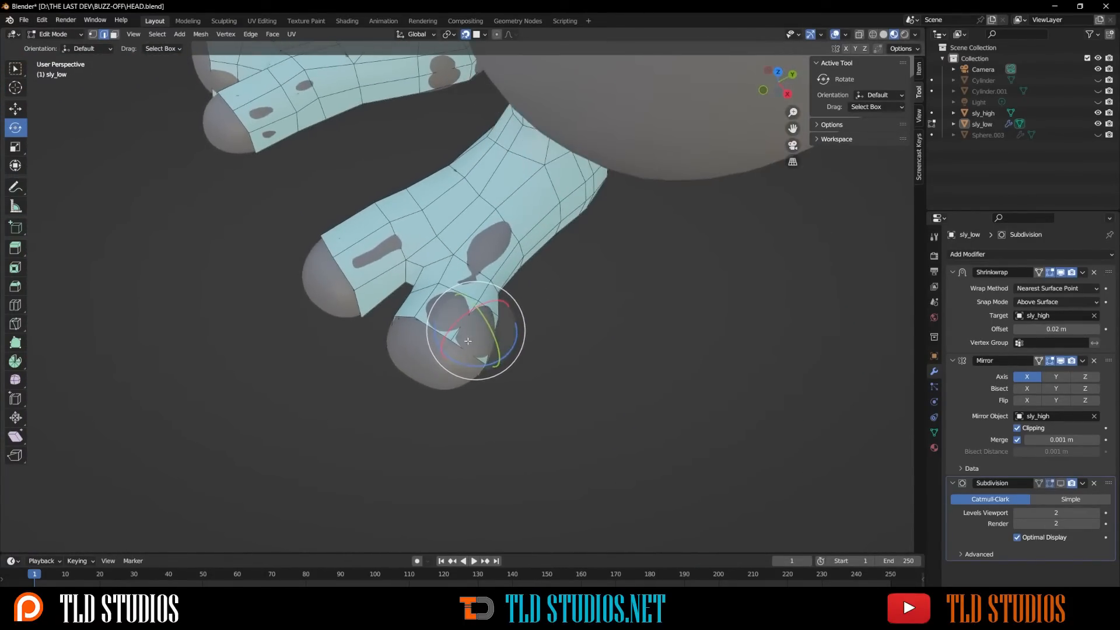
key("g")
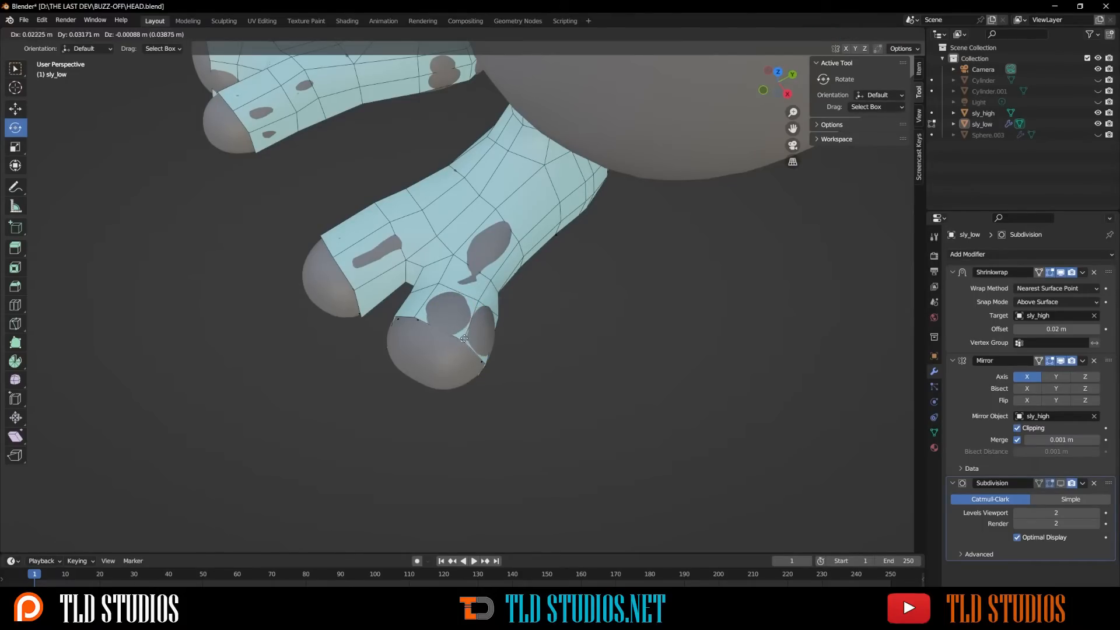
left_click(463, 342)
Step: Move the vertices of the new faces on the outer toe's outer side, including the lower front corner, to even their shape
middle_click_drag(462, 342, 393, 319)
left_click(442, 287)
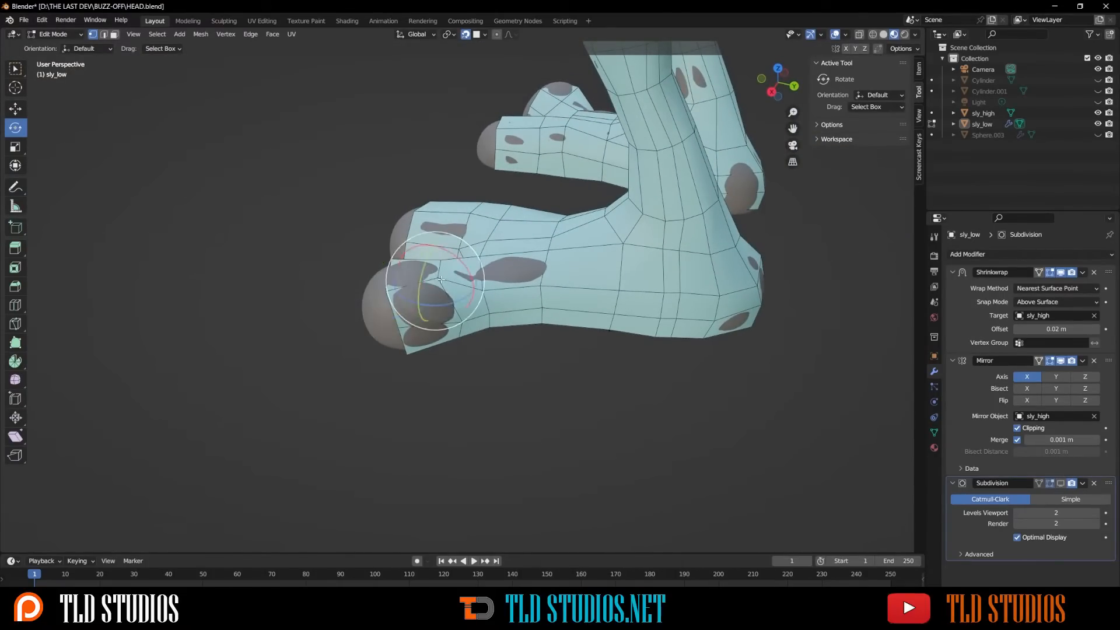
key("g")
left_click(448, 295)
middle_click_drag(448, 295, 418, 320)
key("g")
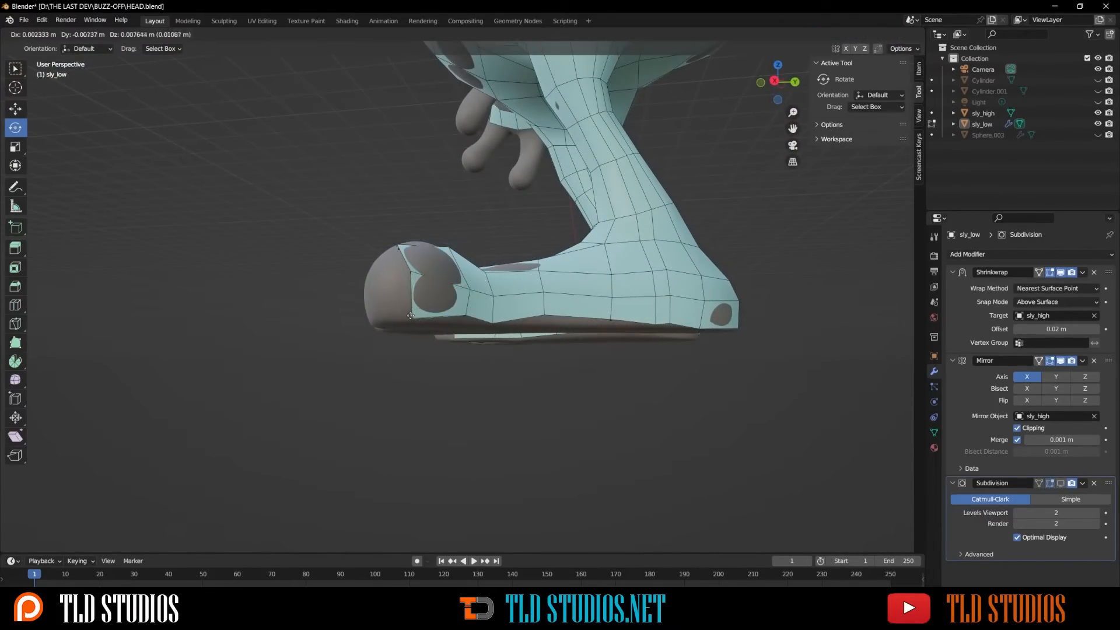
left_click(407, 316)
Step: Move the three lower border vertices behind the outer toe down along the foot's outer side to follow the sole
left_click(462, 318)
key("g")
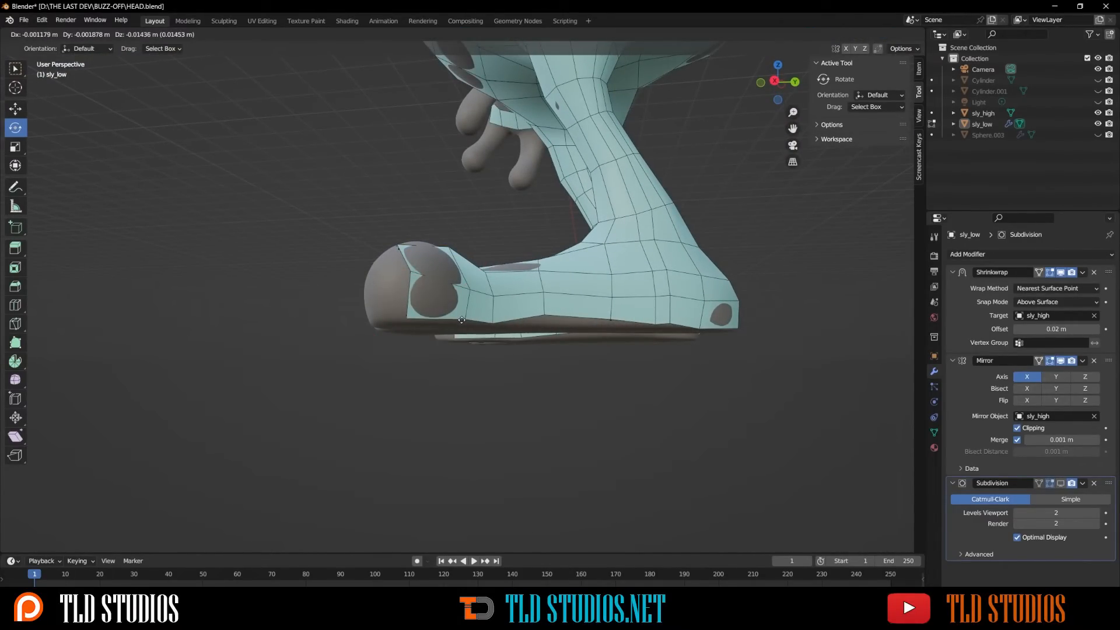
left_click(461, 320)
left_click(547, 318)
key("g")
left_click(548, 321)
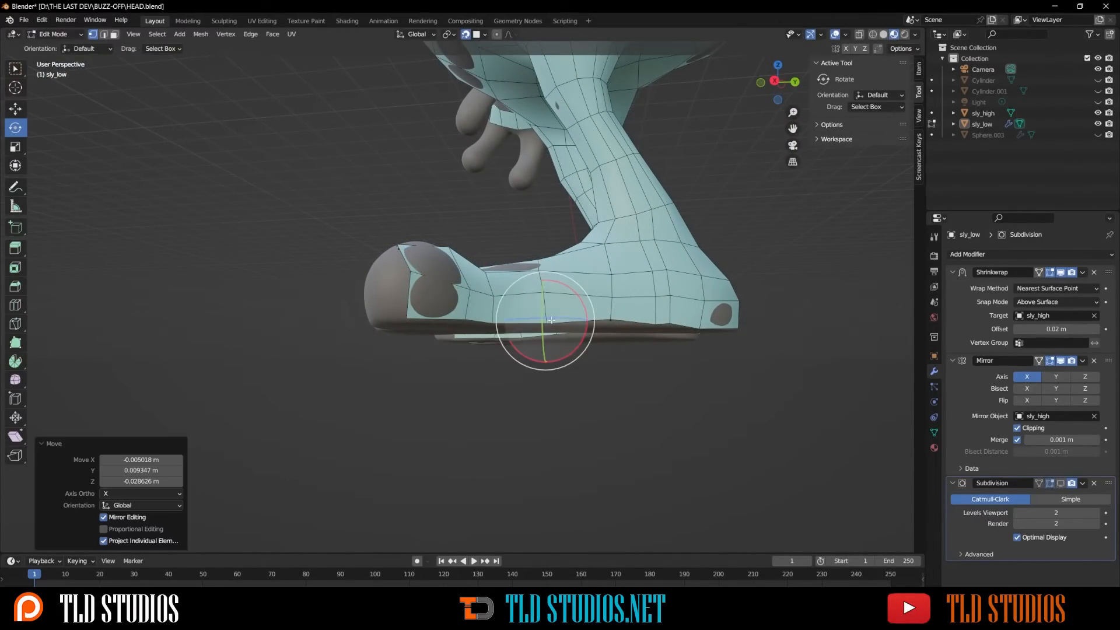
left_click(613, 322)
key("g")
left_click(612, 322)
Step: Slide the two upper vertices of the uneven edge column below the ankle along their edges to straighten it
middle_click_drag(673, 321, 644, 349)
left_click(662, 275)
key("g")
key("g")
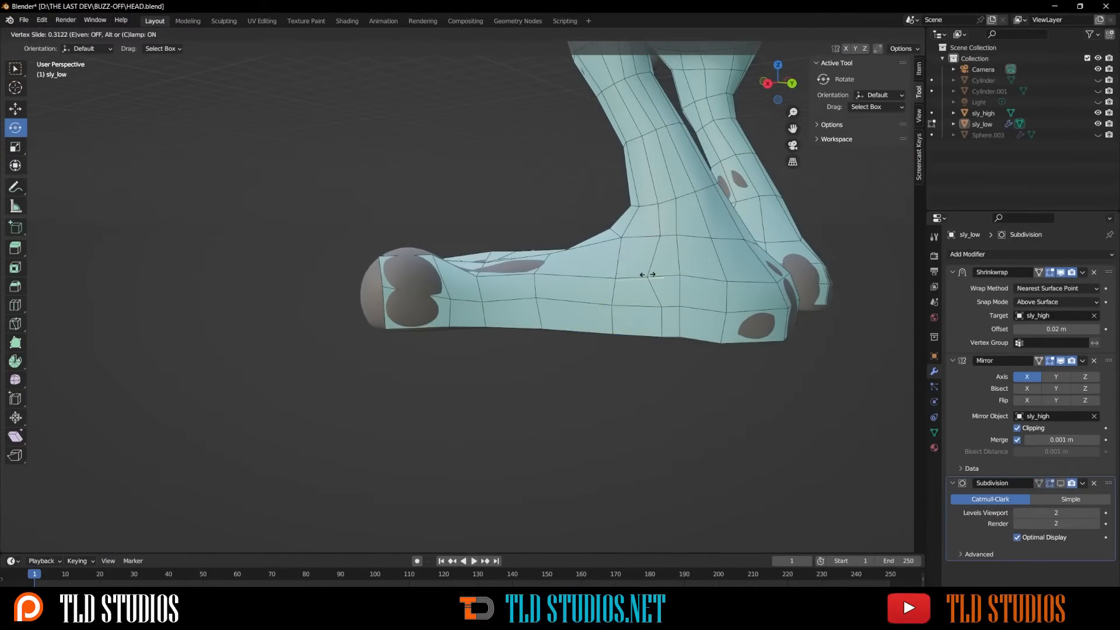
left_click(648, 274)
left_click(649, 306)
key("g")
key("g")
left_click(650, 306)
Step: Slide the three vertices of the midfoot edge column and the bottom vertex of the column behind it forward toward the toes
left_click(611, 277)
key("g")
key("g")
left_click(596, 276)
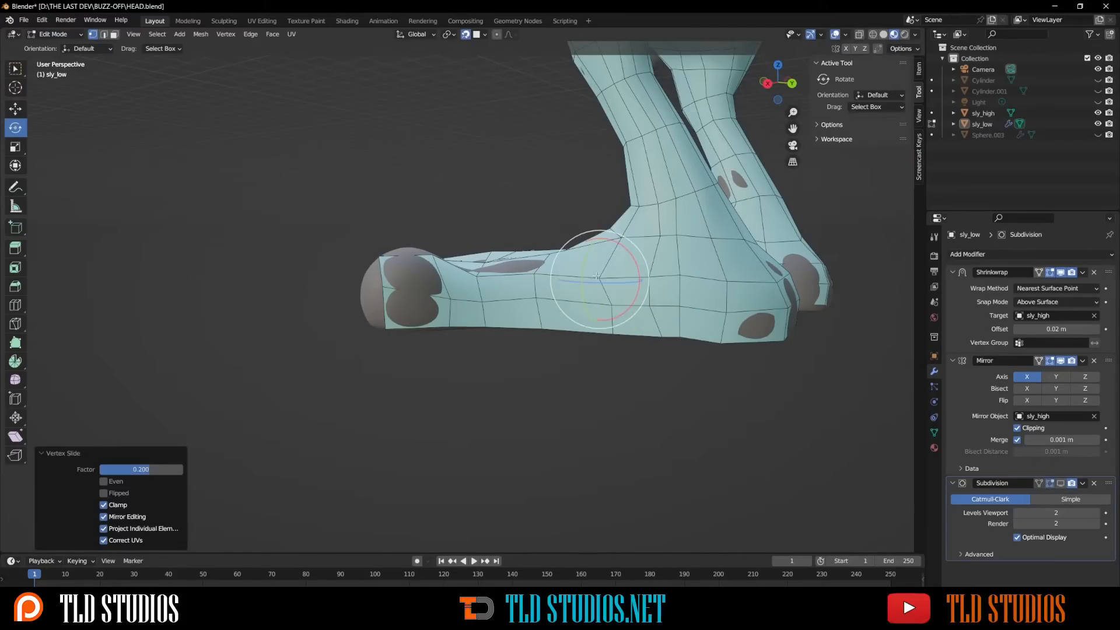
left_click(609, 303)
key("g")
key("g")
left_click(594, 298)
left_click(606, 330)
key("g")
key("g")
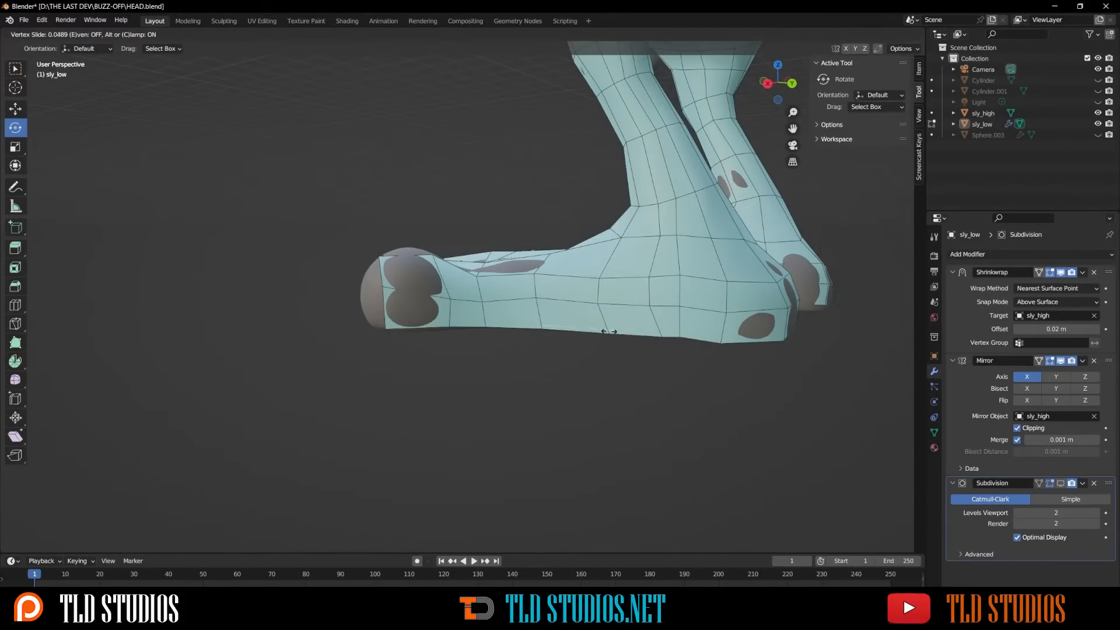
left_click(593, 333)
left_click(653, 332)
key("g")
key("g")
left_click(643, 333)
Step: Slide the four vertices of the edge column in front of the heel, from sole to ankle, to even its spacing
left_click(688, 308)
key("g")
key("g")
left_click(688, 307)
left_click(681, 275)
key("g")
key("g")
left_click(693, 273)
left_click(678, 235)
key("g")
key("g")
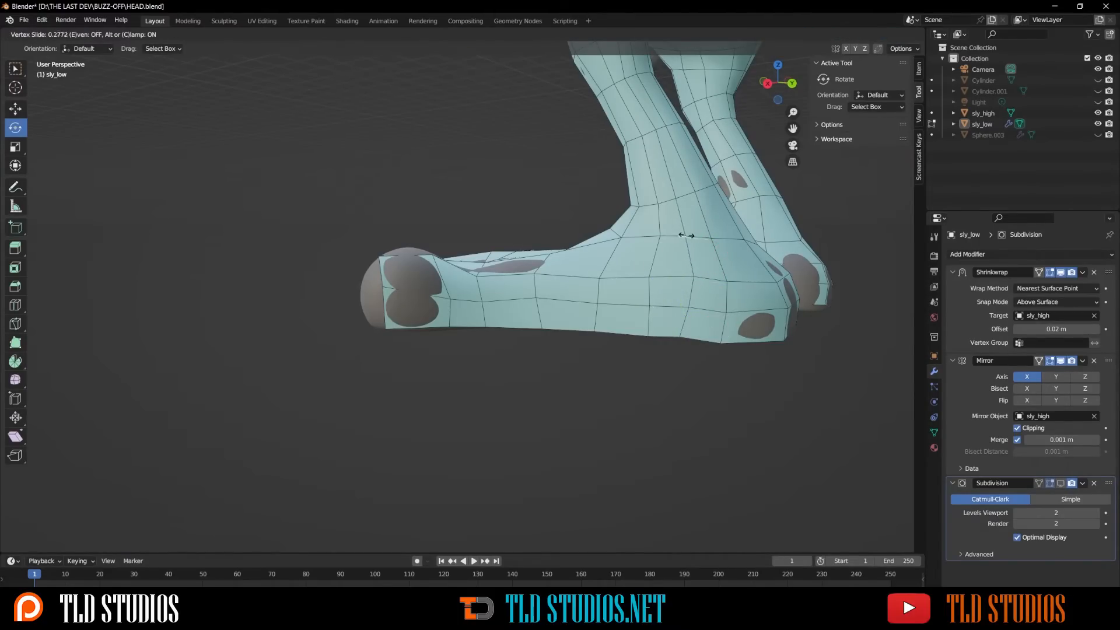
left_click(687, 235)
left_click(681, 335)
key("g")
key("g")
left_click(687, 339)
Step: Move the heel's lower border vertex and the side vertices above it to align the heel's edge column
key("g")
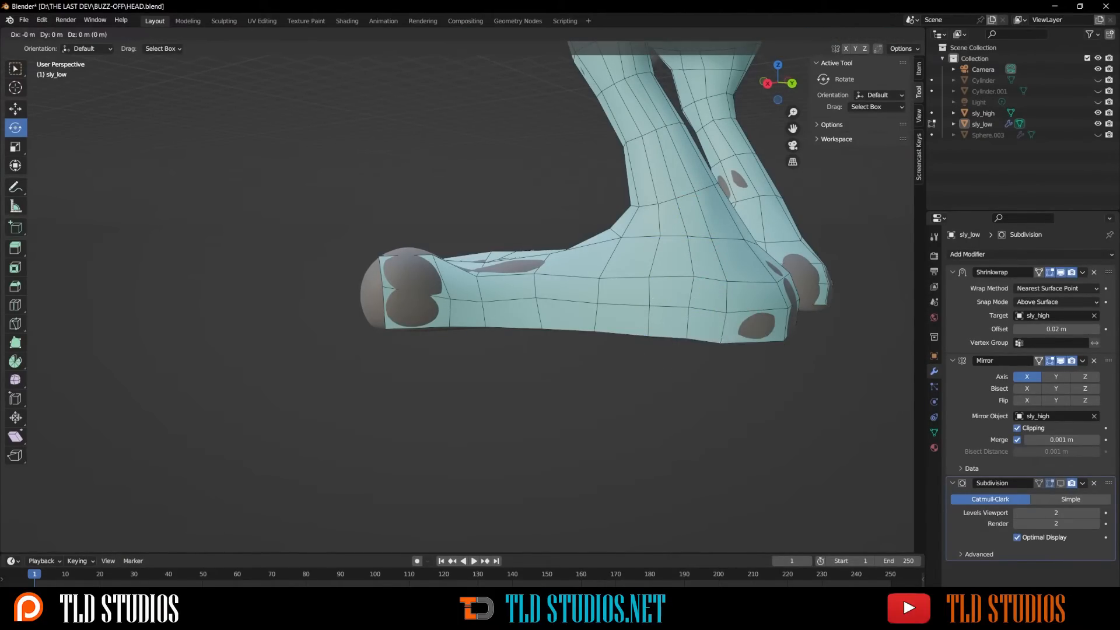
left_click(739, 340)
key("g")
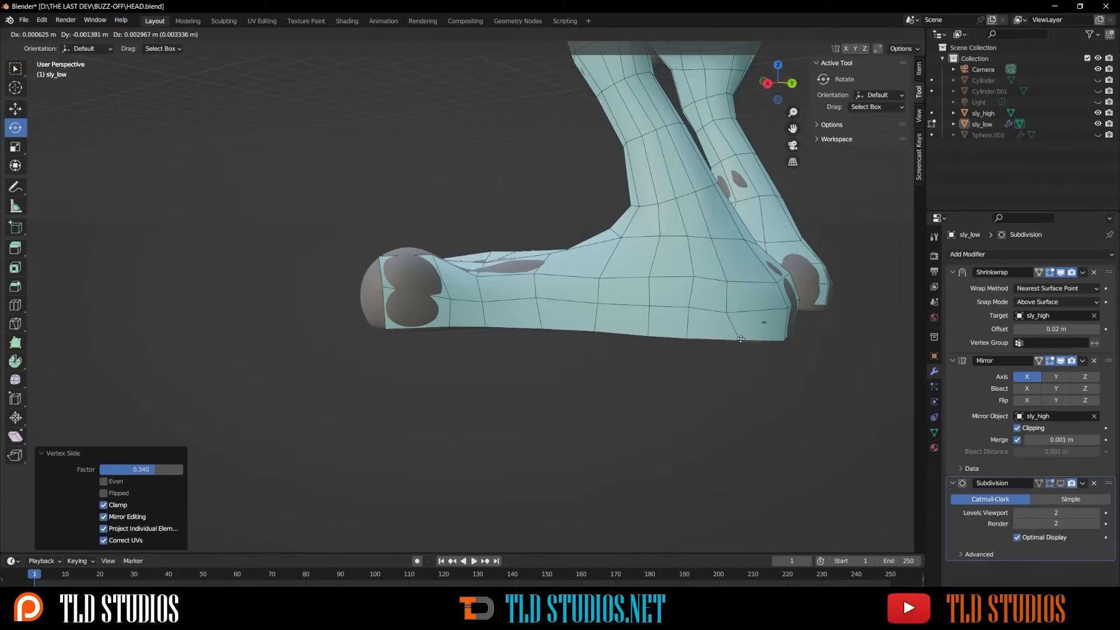
left_click(740, 339)
key("g")
left_click(736, 291)
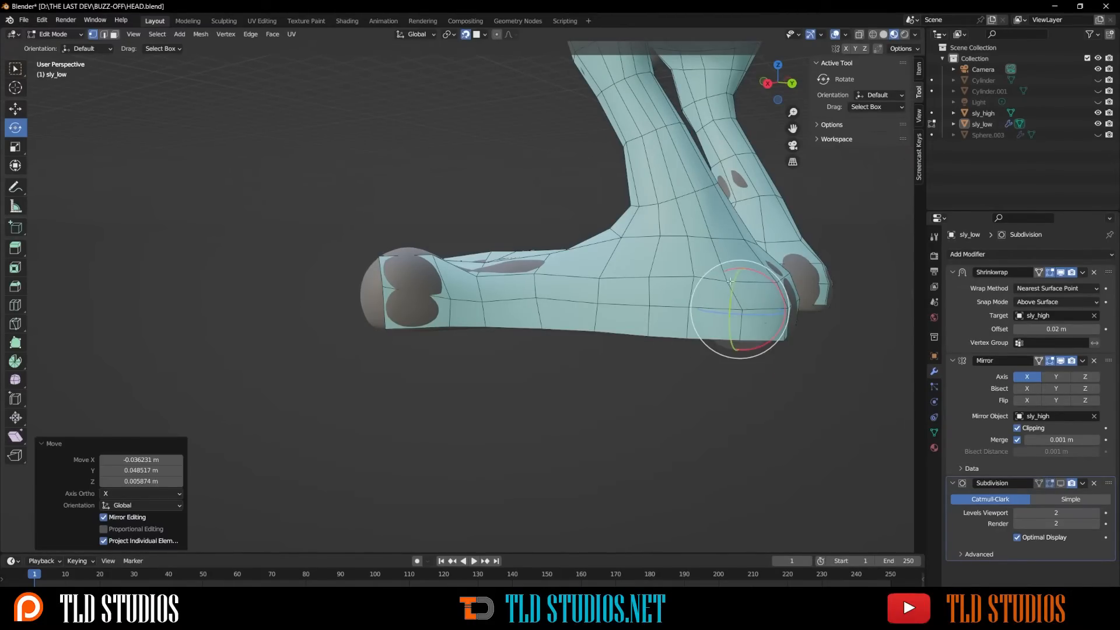
key("g")
left_click(726, 286)
Step: Examine the edge flow of the legs, ankles and feet from the front and at an angle
scroll(709, 288, "down", 3)
middle_click_drag(709, 288, 464, 284)
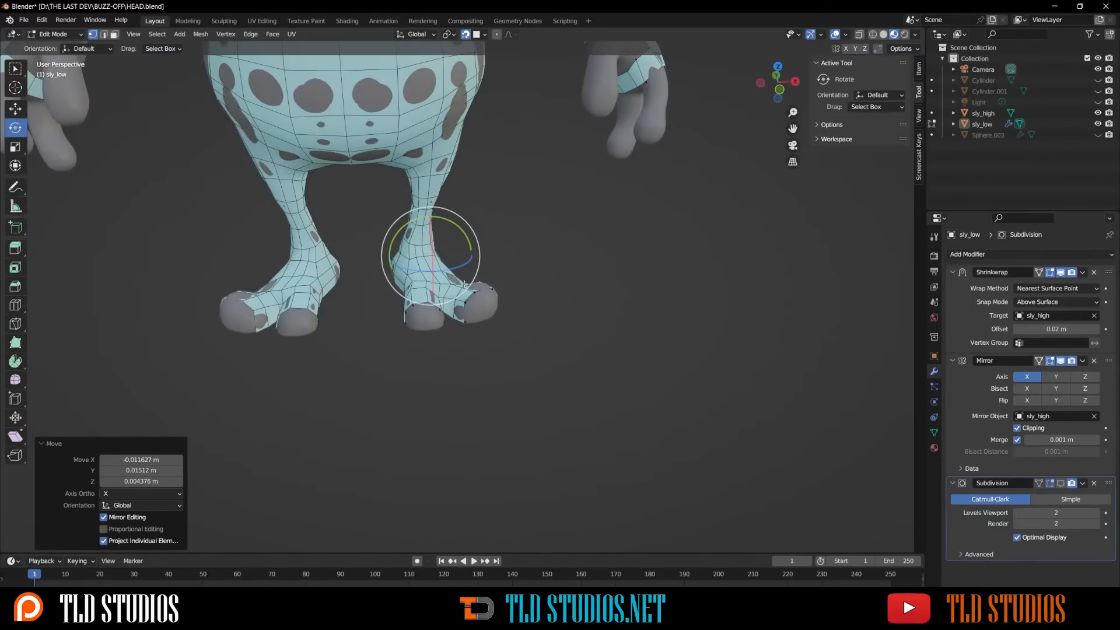
scroll(463, 284, "down", 4)
scroll(418, 238, "up", 5)
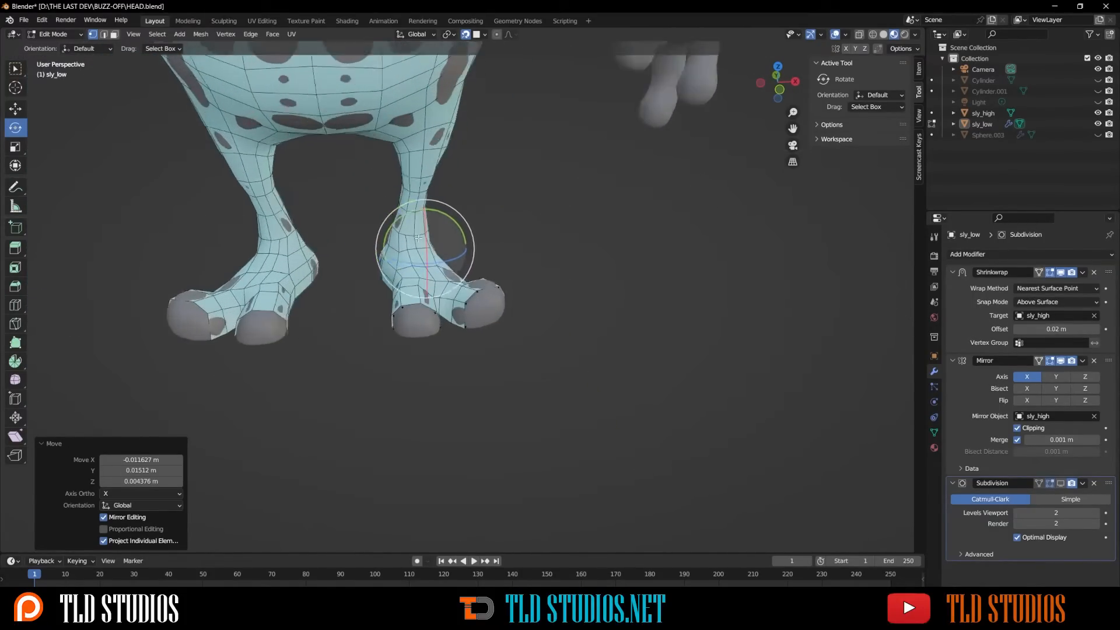
scroll(418, 237, "up", 2)
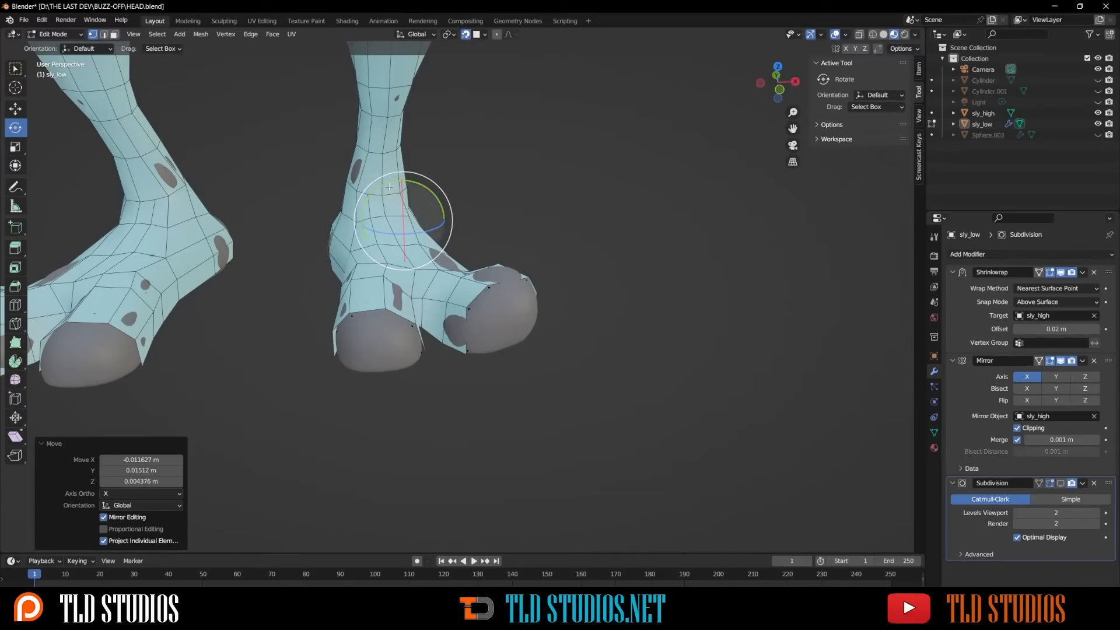
middle_click_drag(390, 186, 356, 181)
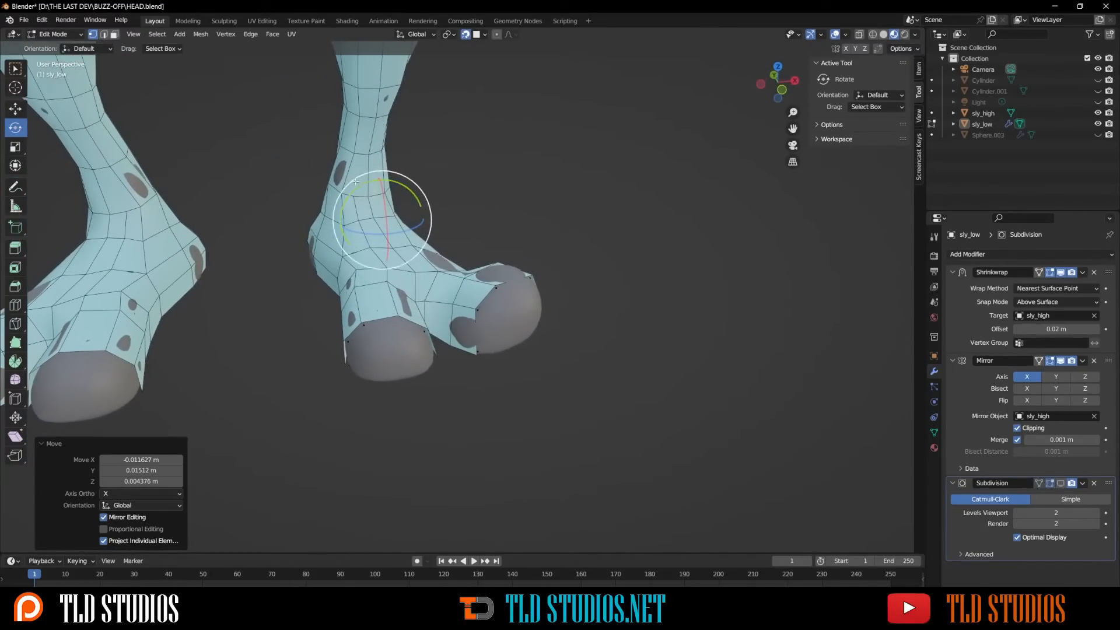
scroll(355, 181, "up", 3)
scroll(379, 269, "down", 3)
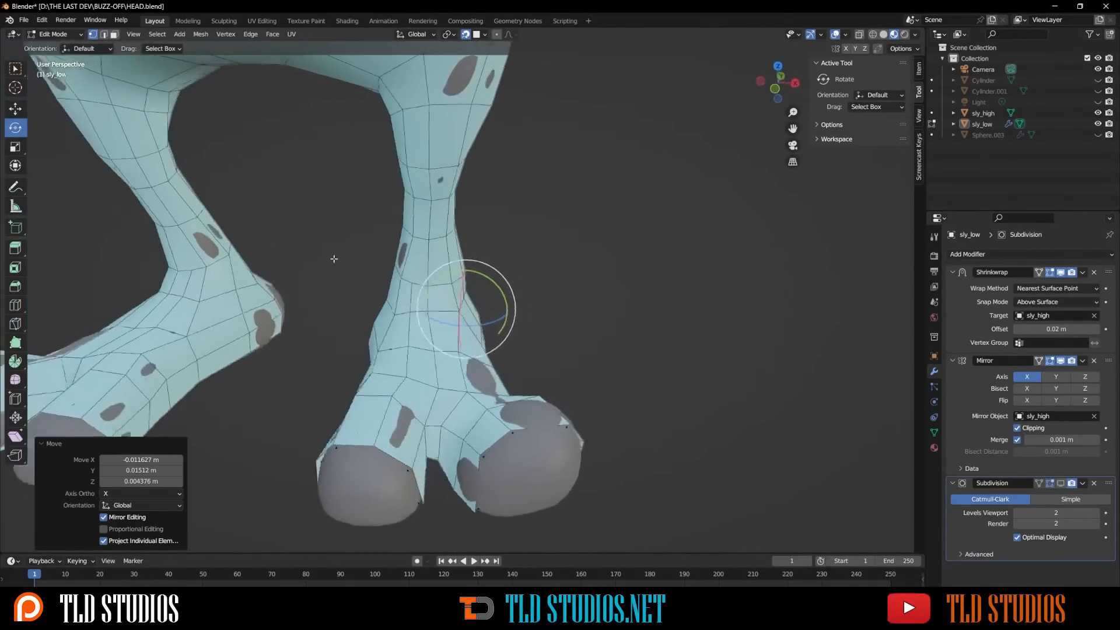
mouse_move(379, 269)
middle_mouse_down()
mouse_move(233, 242)
mouse_move(569, 243)
mouse_move(381, 264)
middle_mouse_up()
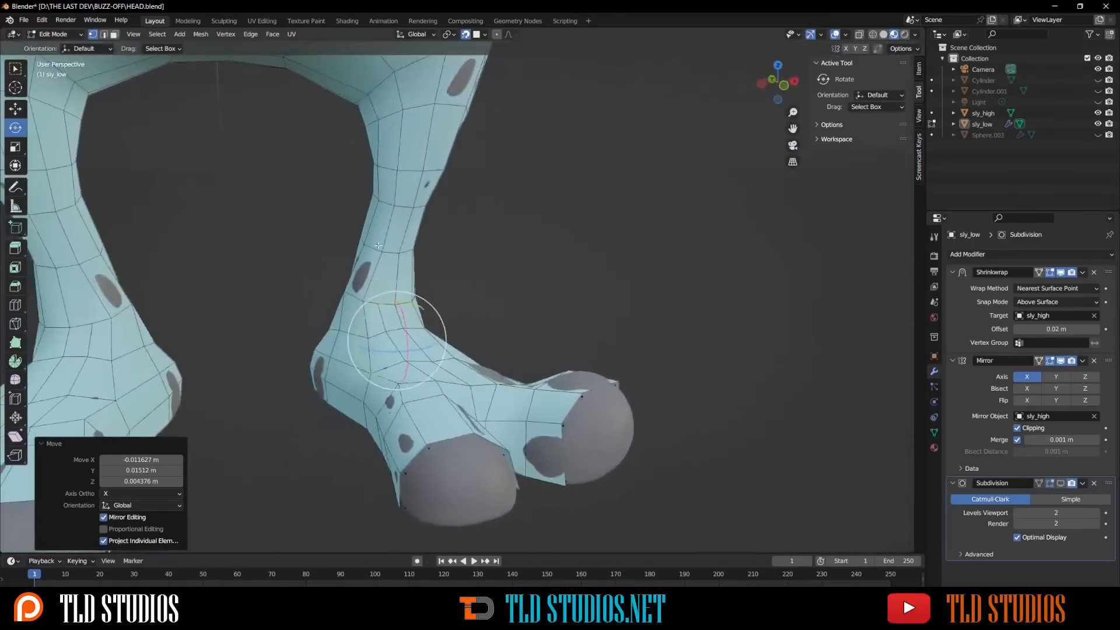
Step: Try a centred single loop cut through the lower leg's faces near the ankle
key("g")
key("g")
right_click(377, 319)
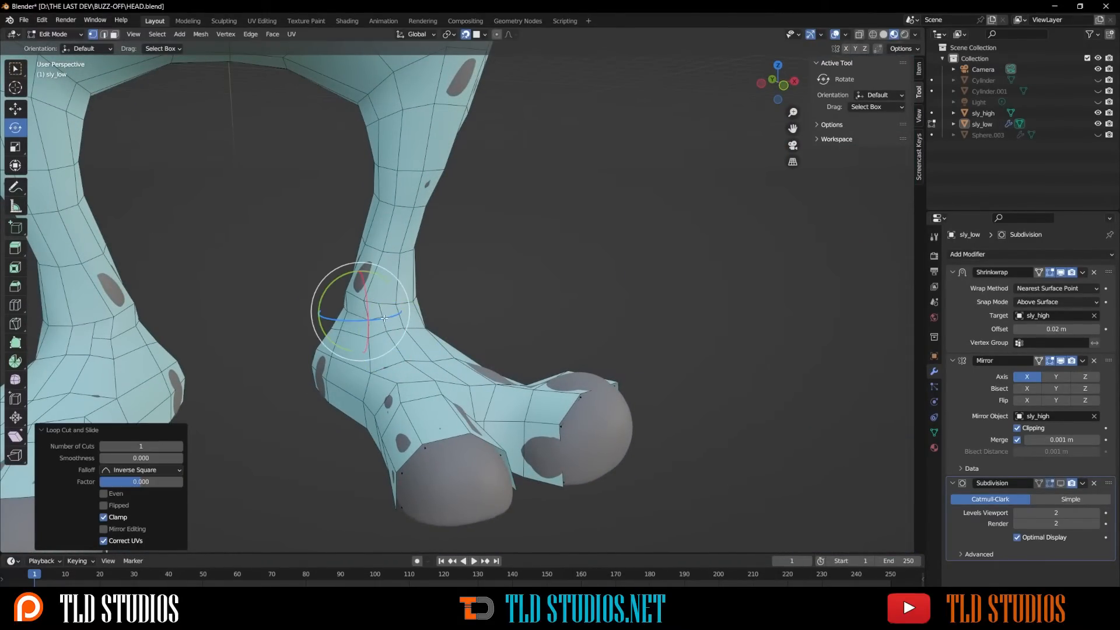
Step: Delete the wide face on the front of the ankle where the leg and foot edge columns meet
middle_click_drag(378, 319, 379, 267)
scroll(455, 313, "up", 4)
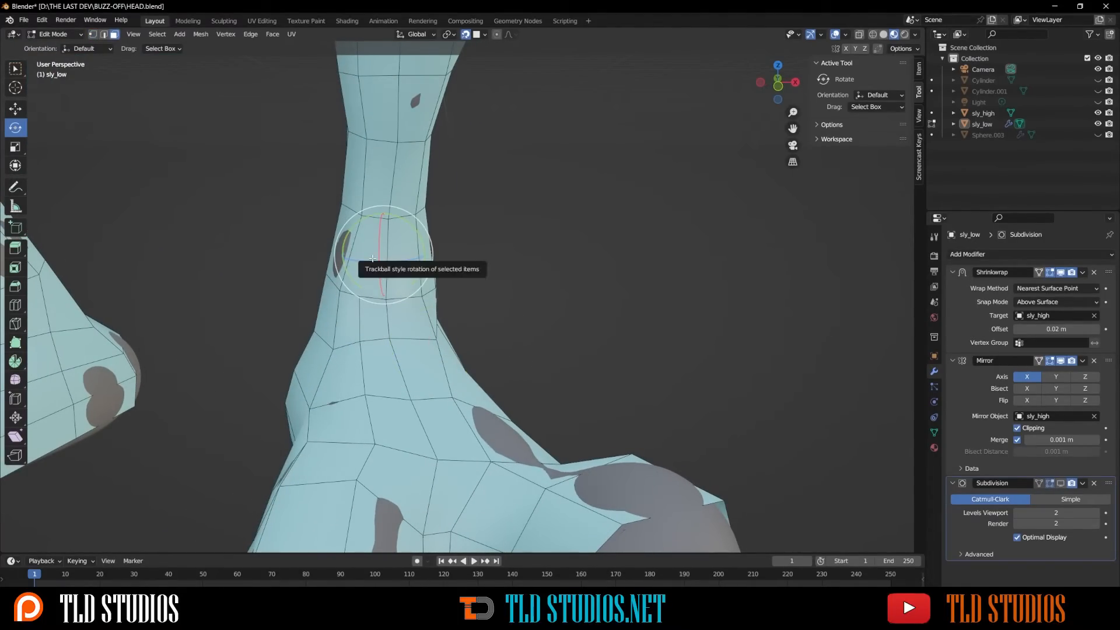
key("x")
left_click(373, 260)
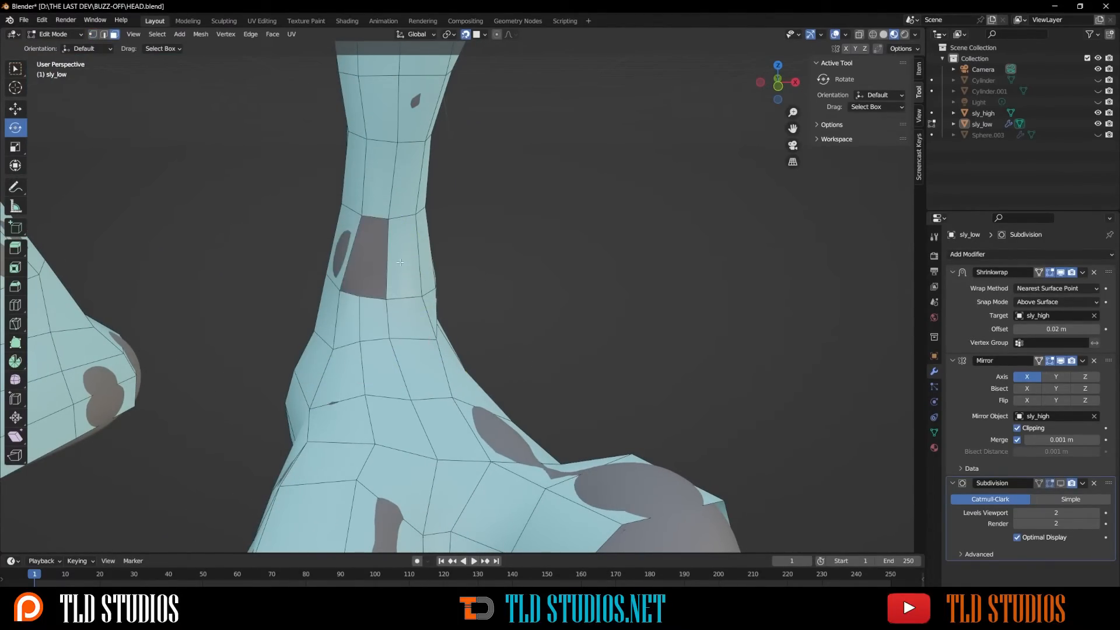
Step: Add one centred vertical loop cut running down the torso and leg to the opening in the ankle
scroll(358, 306, "down", 2)
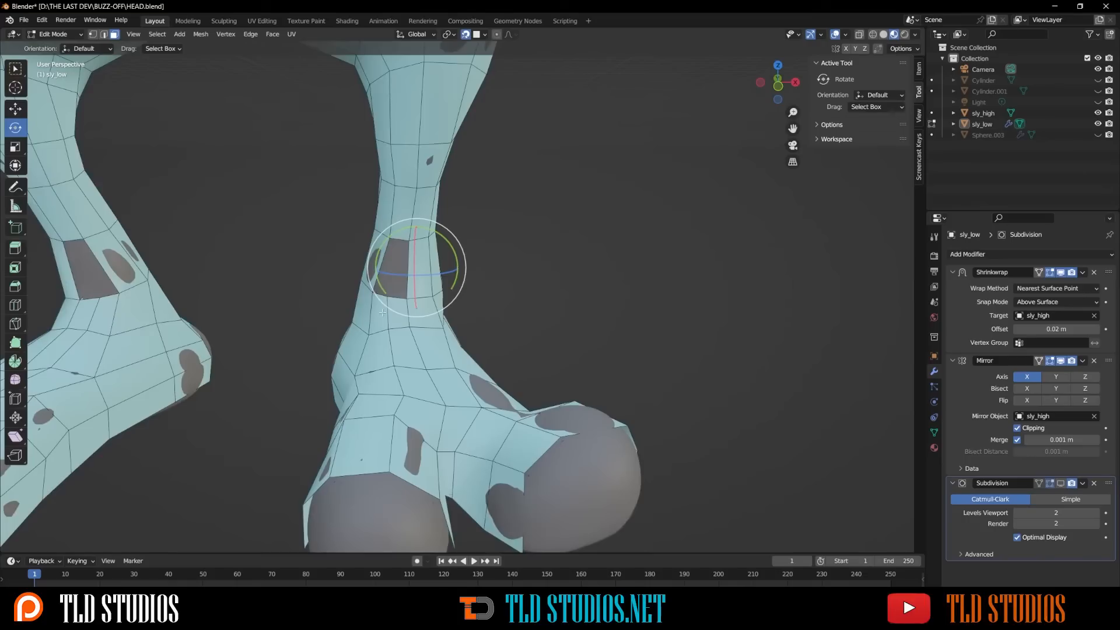
scroll(401, 240, "down", 3)
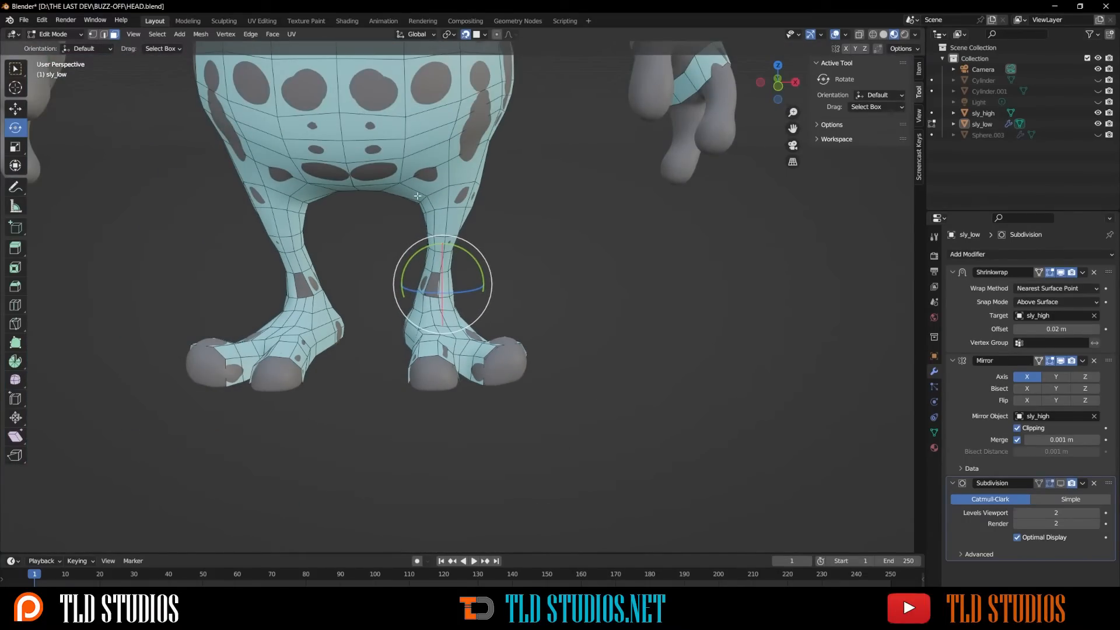
left_click(420, 176)
right_click(443, 290)
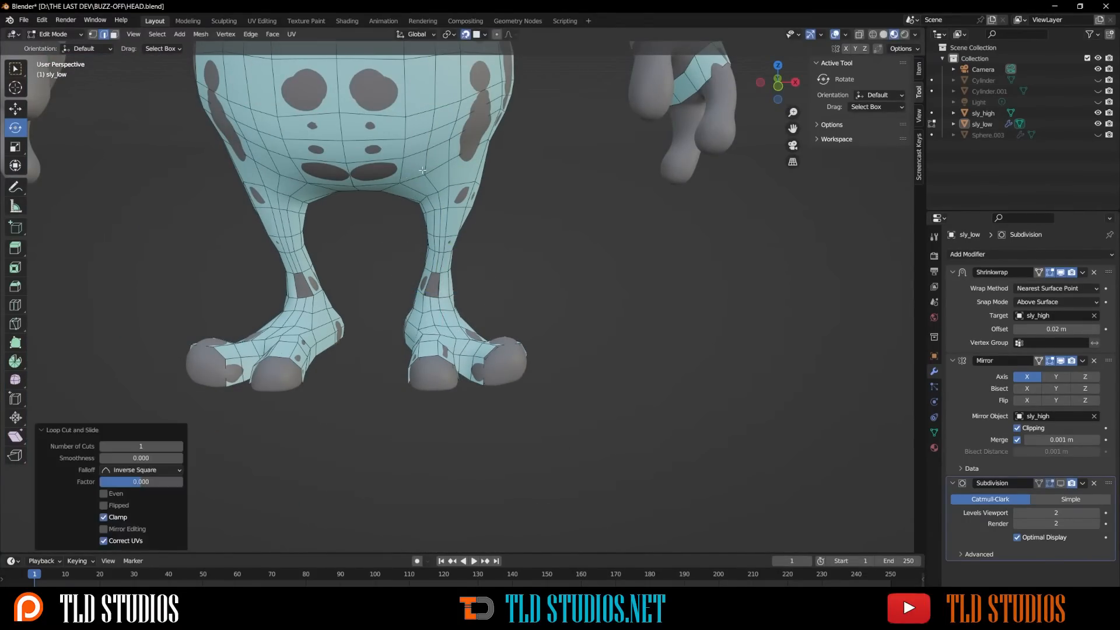
Step: Try to fill a face between the side and bottom edges of the ankle opening
scroll(443, 290, "up", 2)
scroll(389, 279, "up", 5)
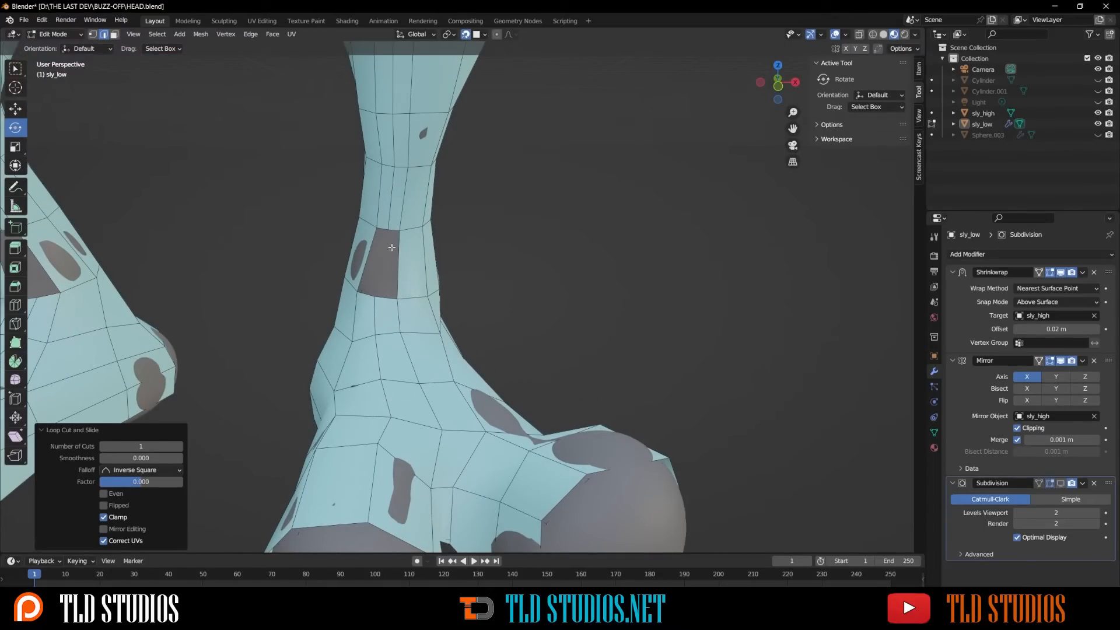
left_click(368, 250)
left_click(365, 293)
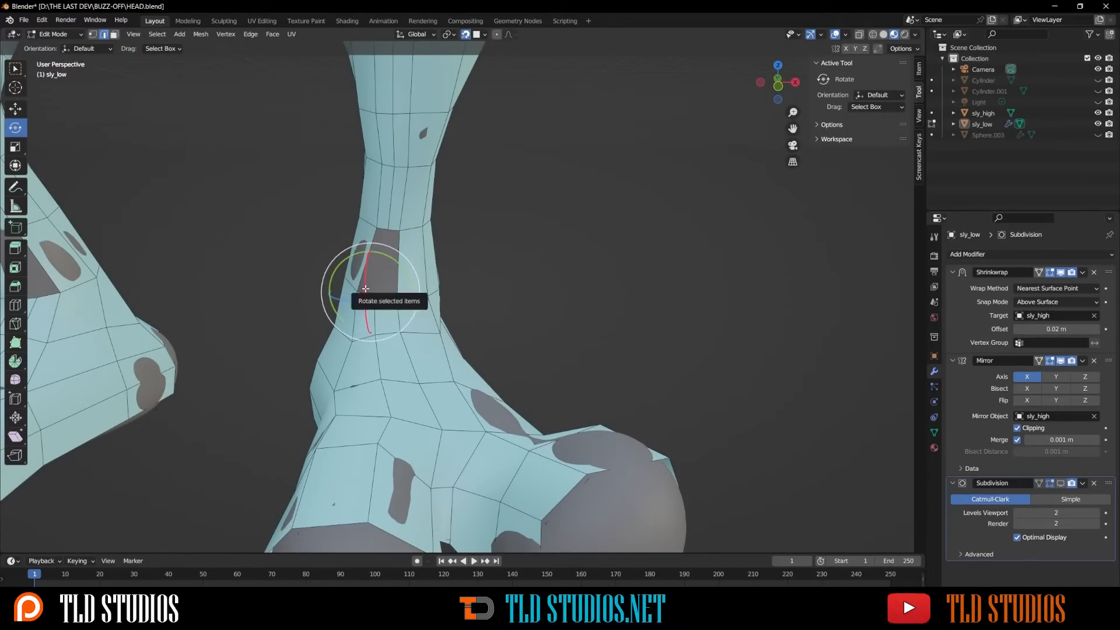
left_click(366, 293)
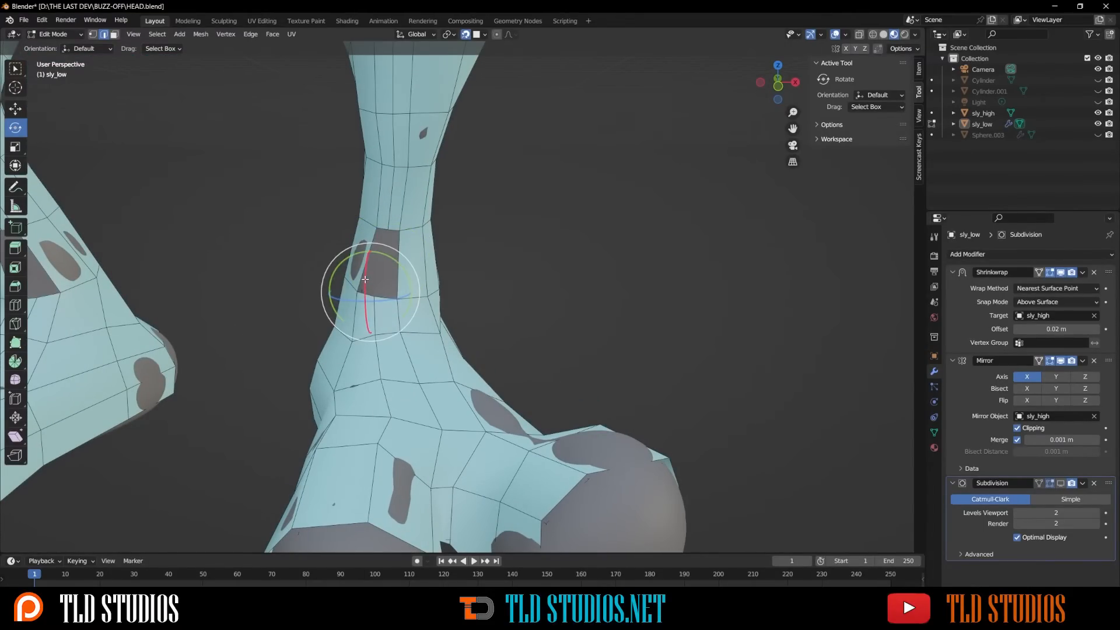
left_click(380, 228)
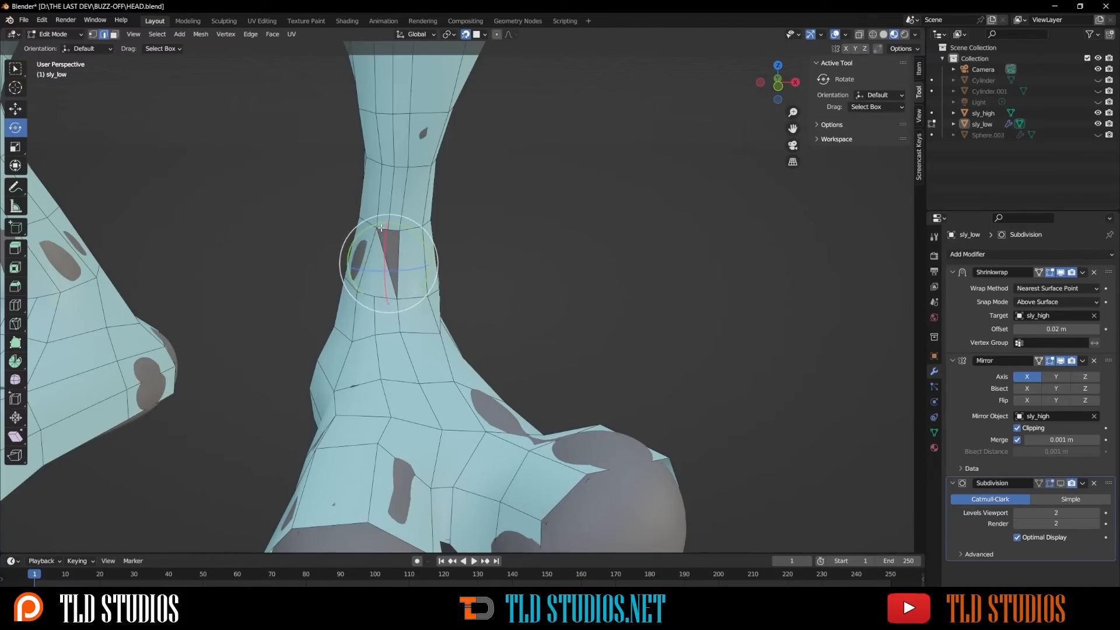
key("ctrl+z")
Step: Isolate sly_low in local view and frame the ankle opening to examine the edges inside it
middle_click_drag(411, 271, 444, 279)
left_click(445, 280)
scroll(329, 282, "up", 3)
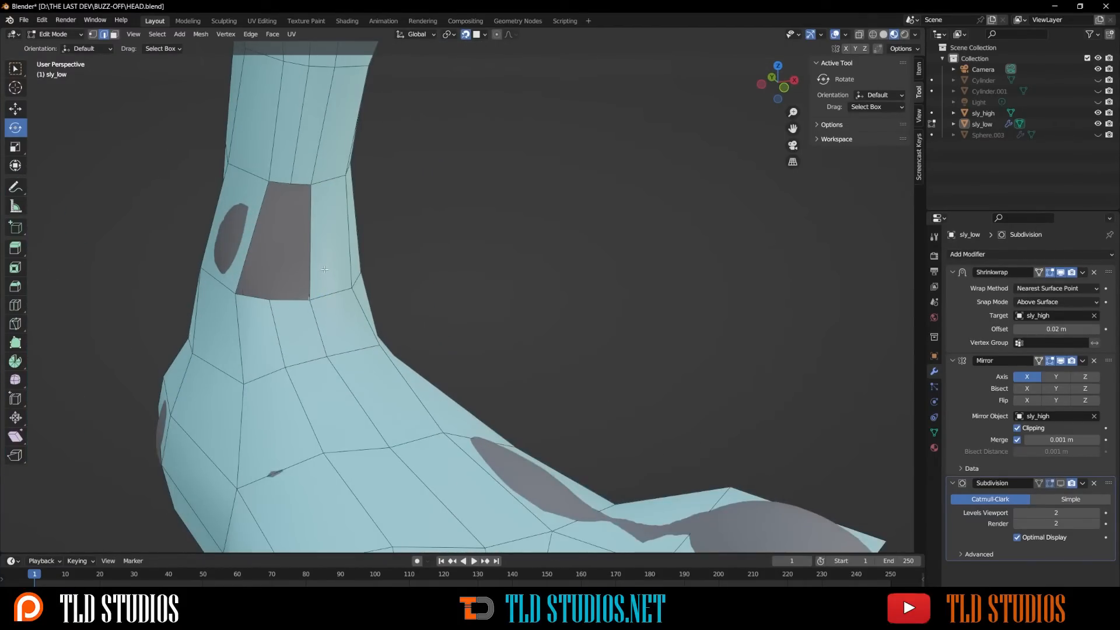
key("KP_Divide")
scroll(443, 403, "up", 1)
middle_click_drag(504, 516, 479, 479)
middle_click_drag(480, 478, 465, 407, "shift")
scroll(464, 406, "up", 6)
scroll(543, 476, "down", 8)
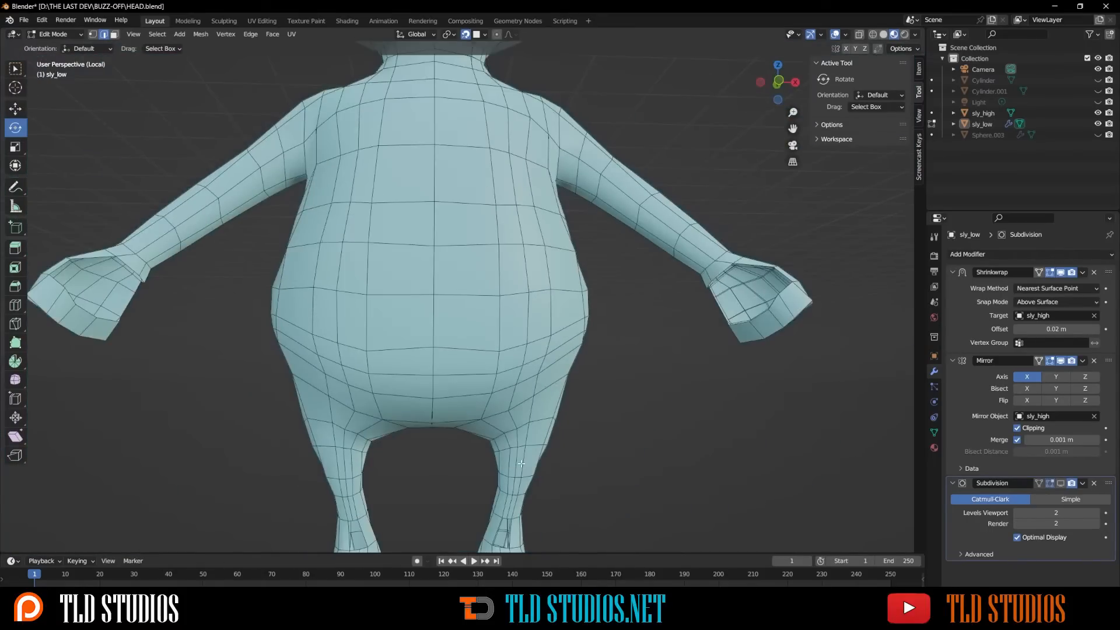
scroll(540, 454, "up", 2)
middle_click_drag(540, 455, 552, 400, "shift")
scroll(565, 384, "up", 5)
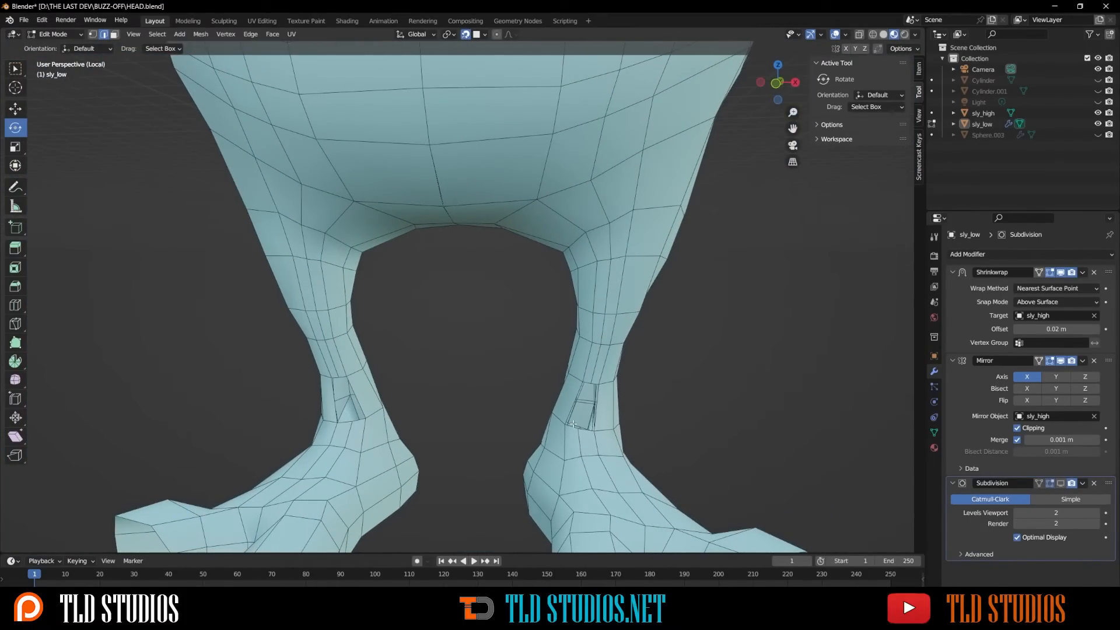
key("KP_Decimal")
scroll(589, 404, "down", 4)
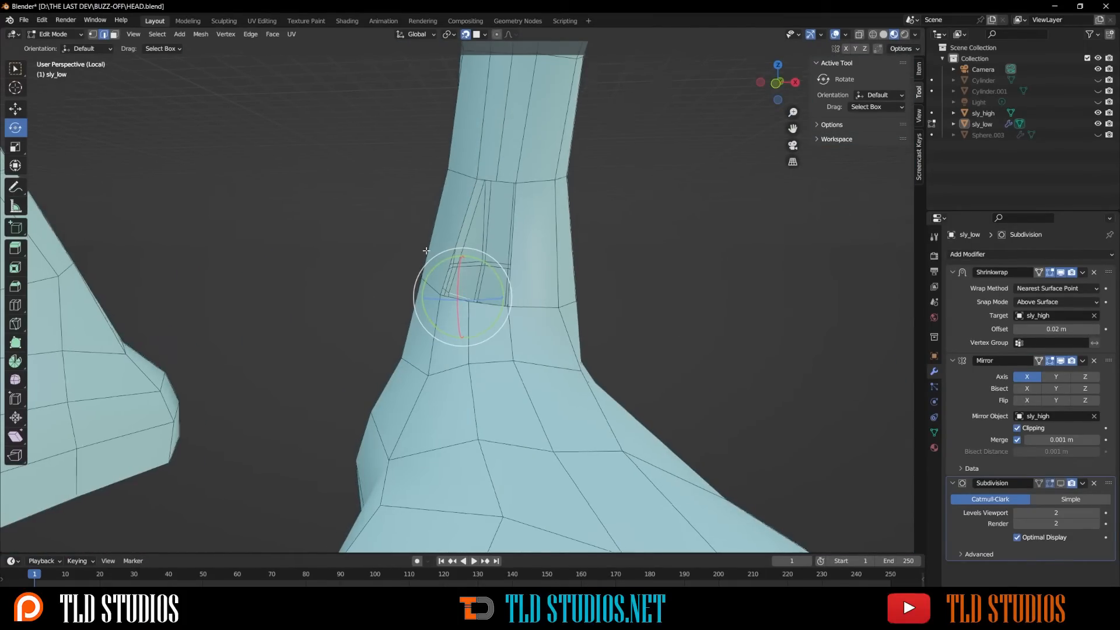
Step: Check the ankle opening and legs of sly_low, and leave local view to bring back sly_high beneath the mesh
middle_click_drag(443, 252, 497, 182)
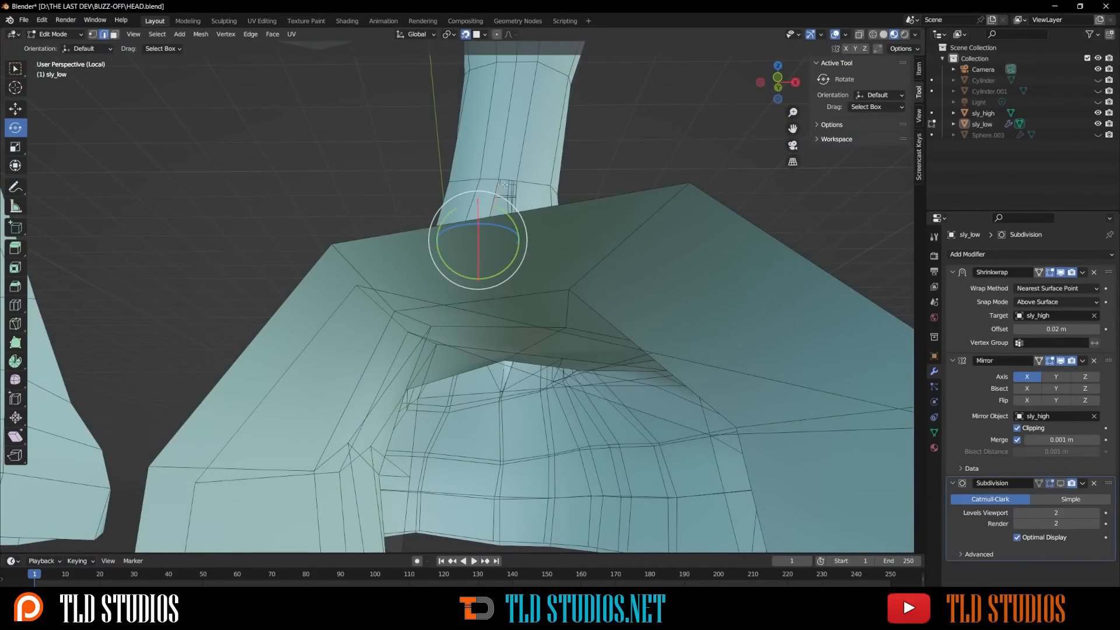
middle_click_drag(505, 184, 484, 299)
scroll(495, 192, "down", 4)
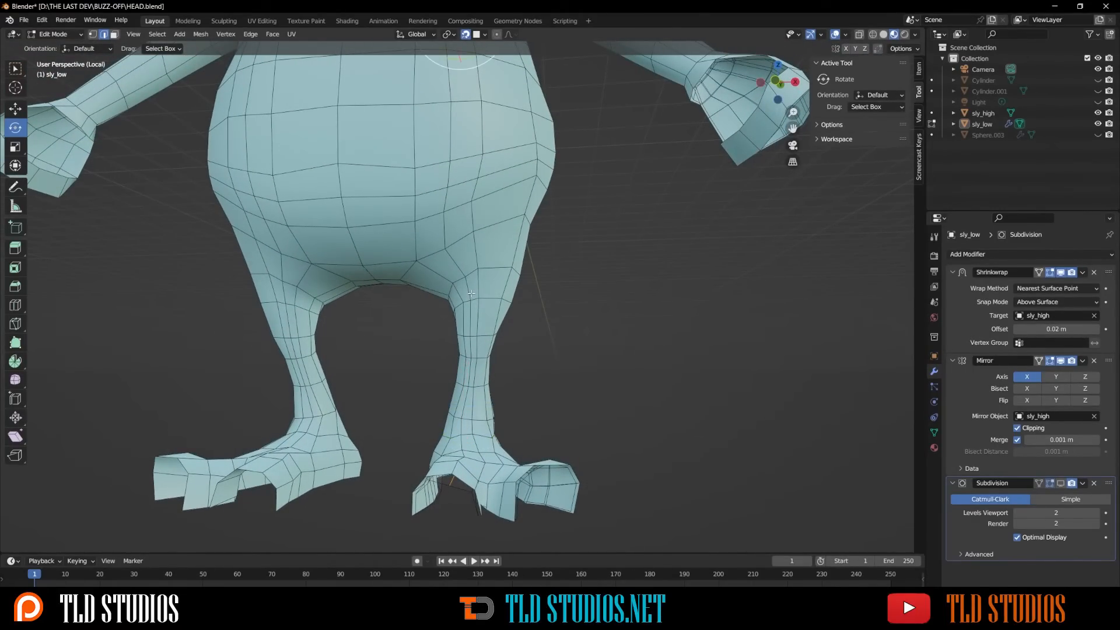
scroll(471, 293, "down", 3)
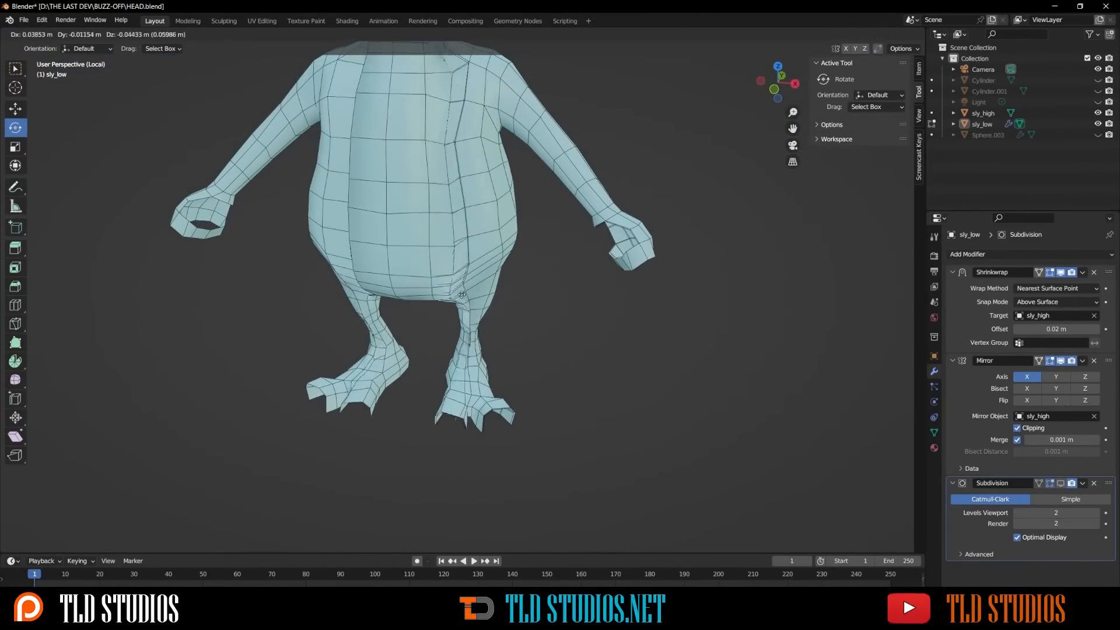
mouse_move(463, 290)
middle_mouse_down()
mouse_move(442, 268)
mouse_move(470, 287)
middle_mouse_up()
key("KP_Divide")
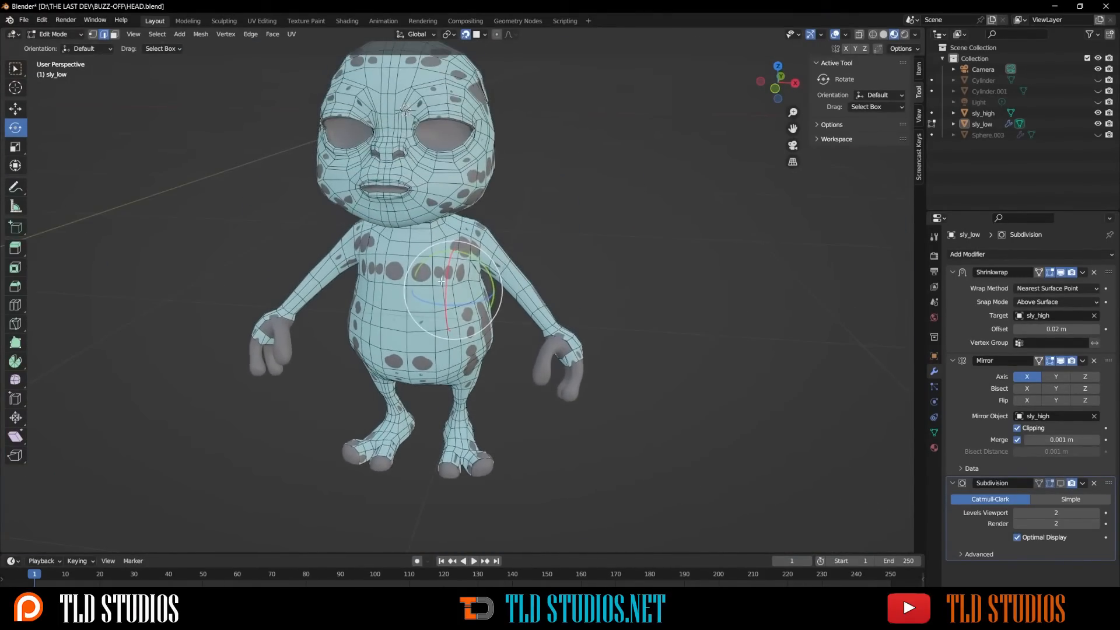
Step: Create corner faces from the boundary vertices around the open ends of the inner and outer toes
scroll(474, 395, "up", 4)
scroll(474, 395, "up", 5)
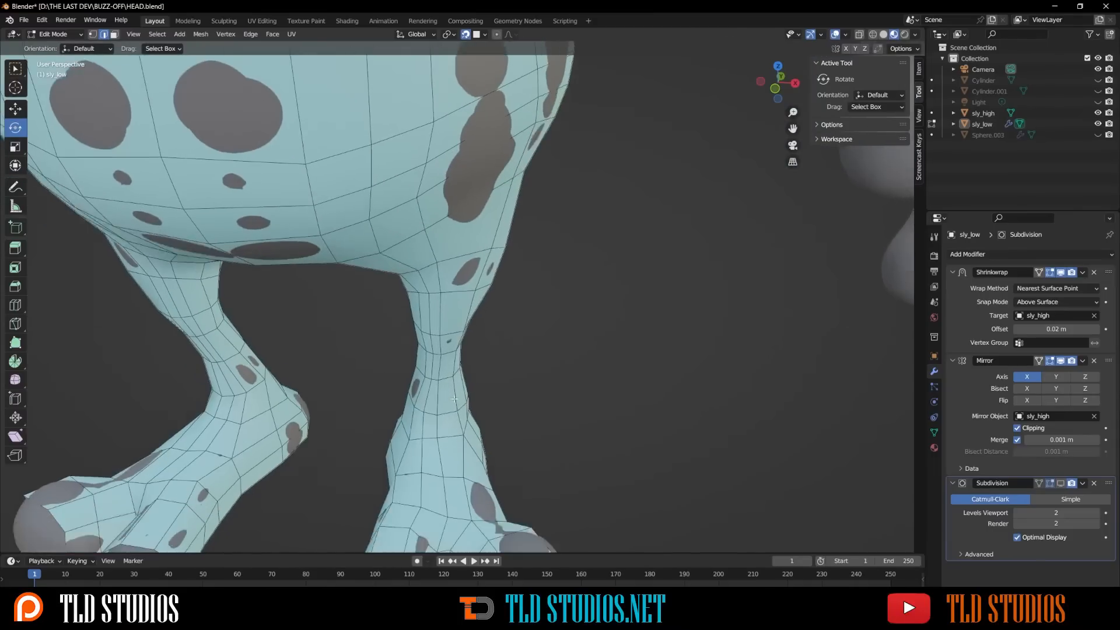
middle_click_drag(473, 394, 388, 394)
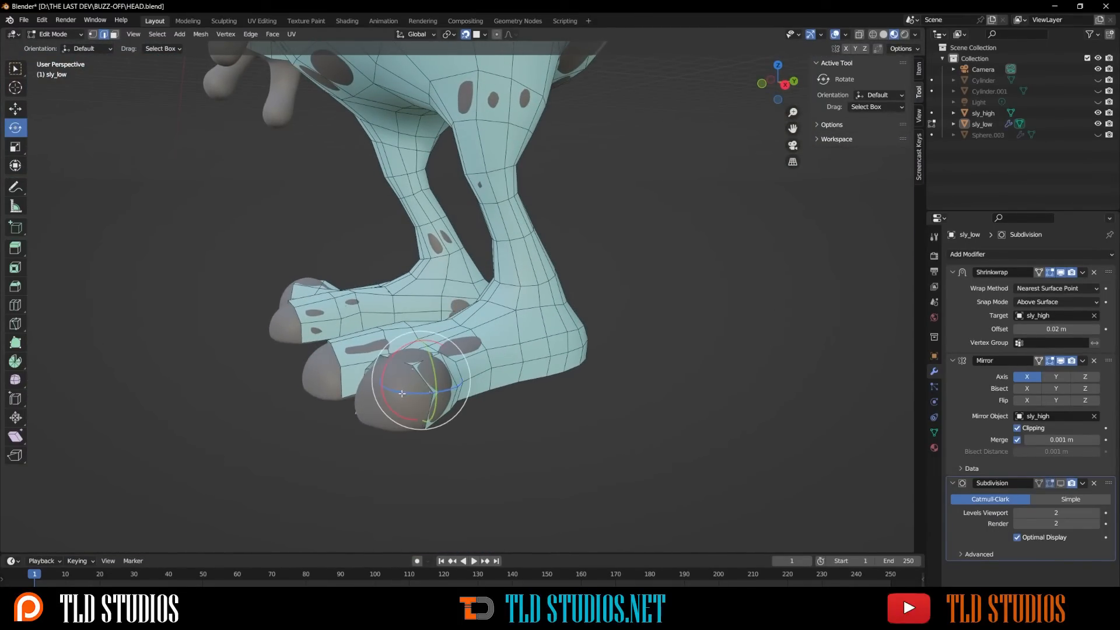
middle_click_drag(399, 389, 443, 400)
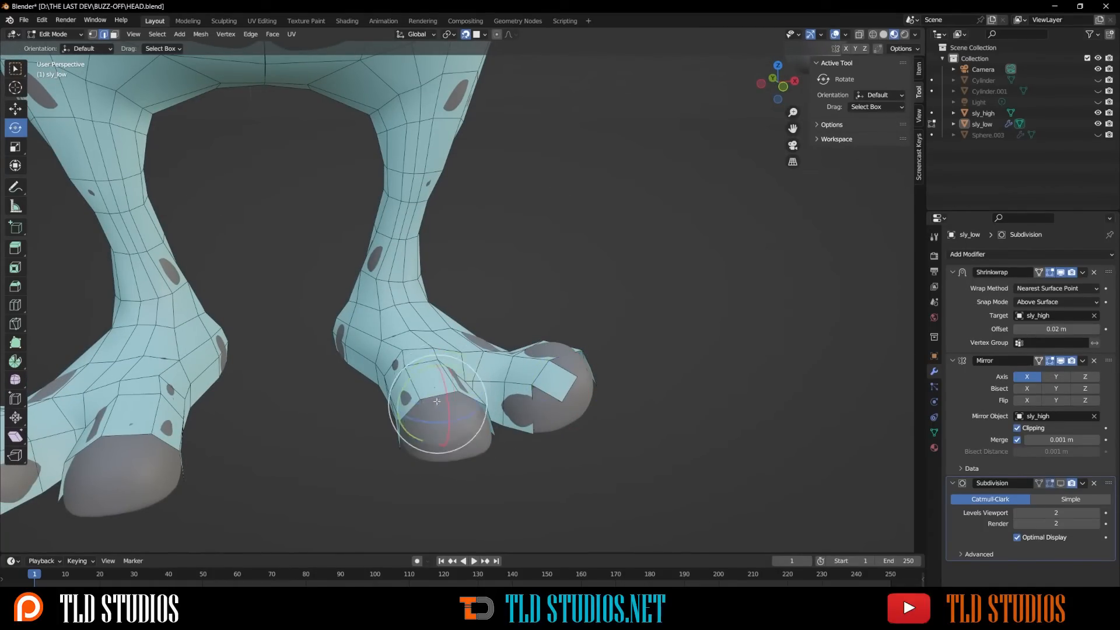
middle_click_drag(451, 429, 428, 401)
right_click(523, 392, "ctrl")
right_click(369, 400, "ctrl")
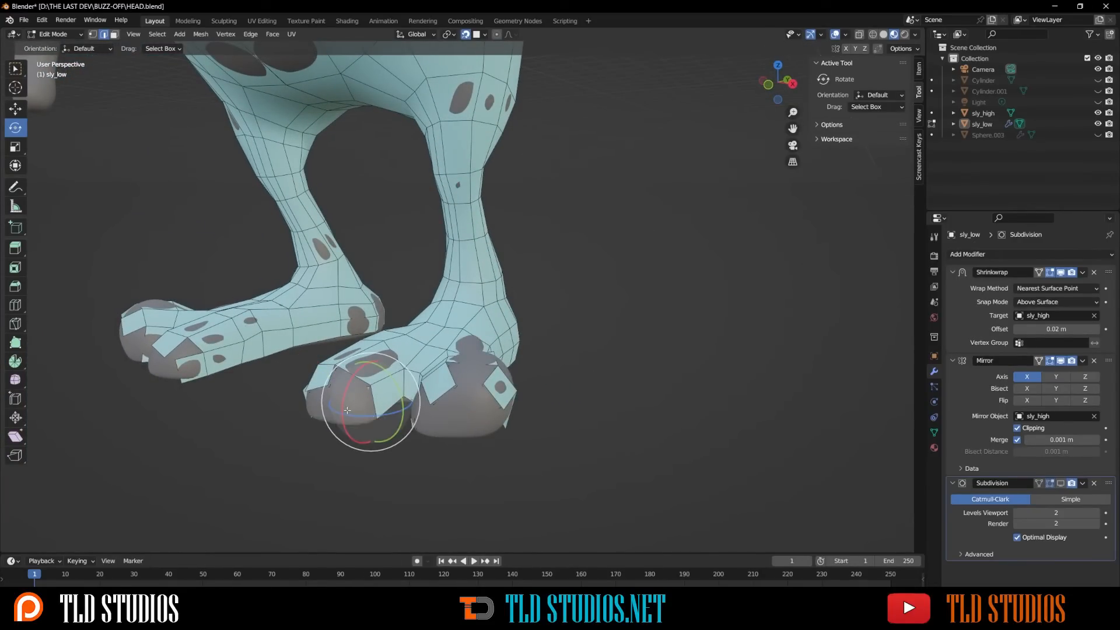
right_click(342, 395, "ctrl")
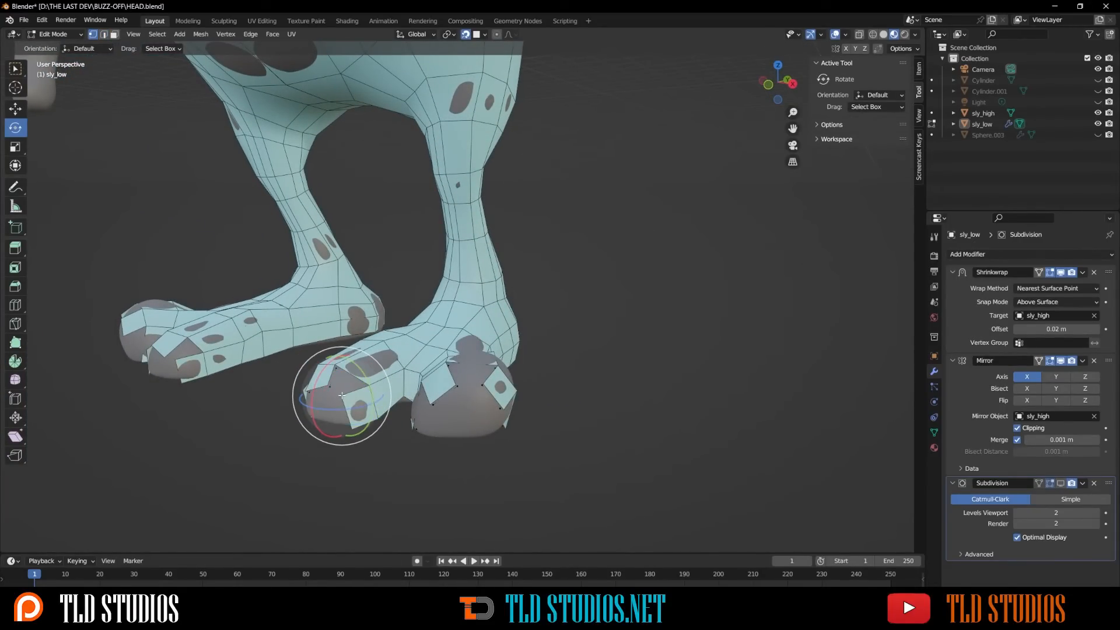
Step: Move the new corner vertices on the inner toe's opening so their faces follow the toe surface
key("g")
left_click(349, 399)
middle_click_drag(348, 398, 400, 394)
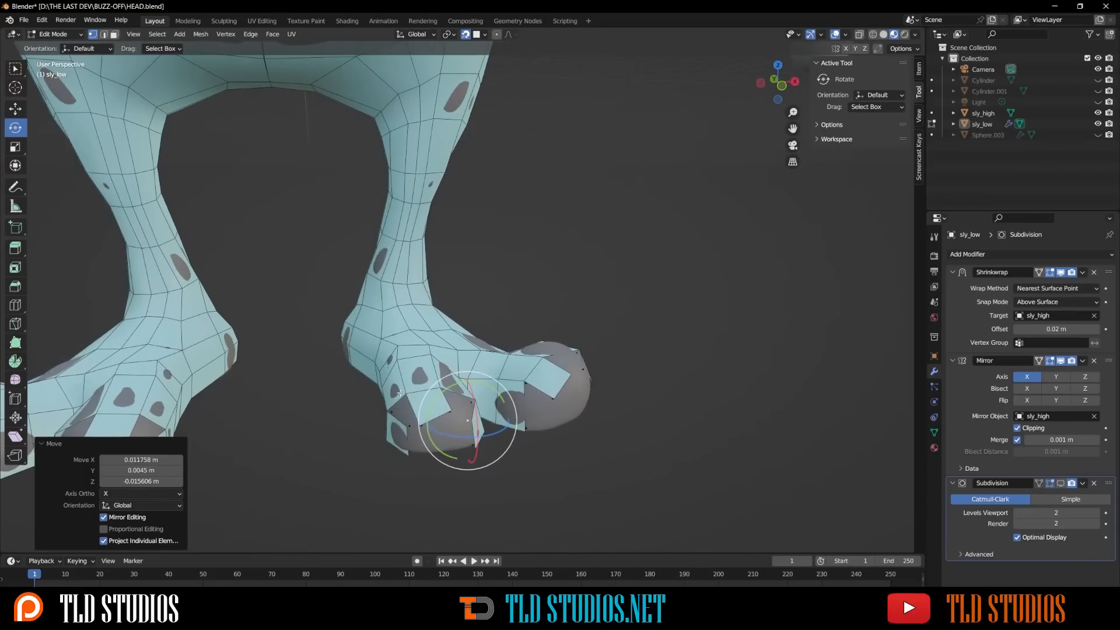
key("g")
key("Escape")
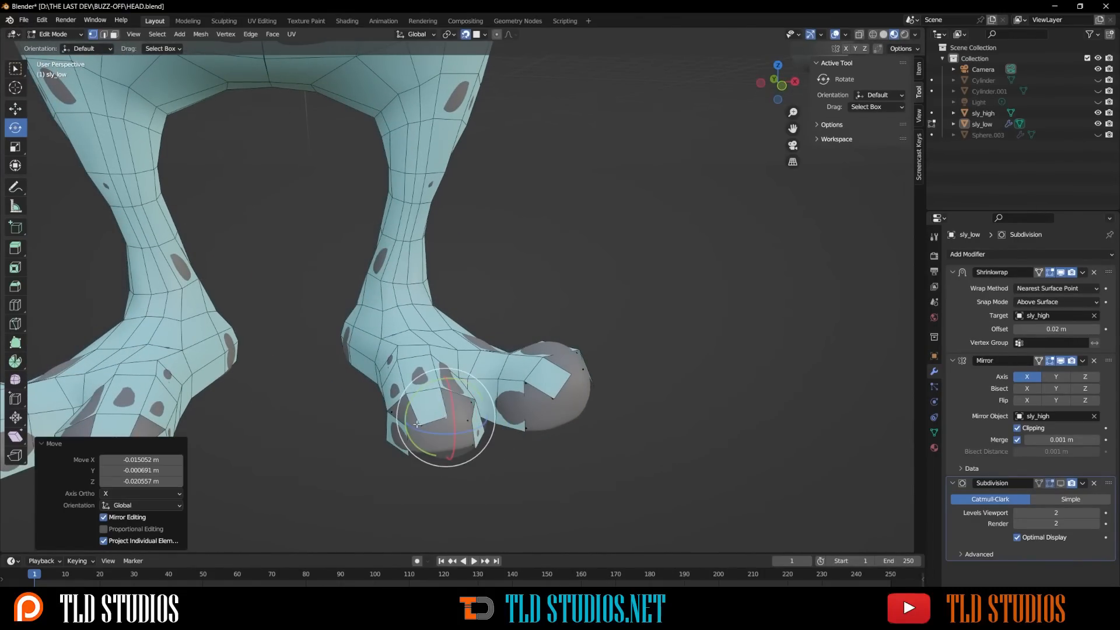
key("g")
left_click(421, 419)
middle_click_drag(421, 419, 442, 403)
Step: Reposition the lower corner vertices on both sides of the inner toe so they sit along its underside
key("g")
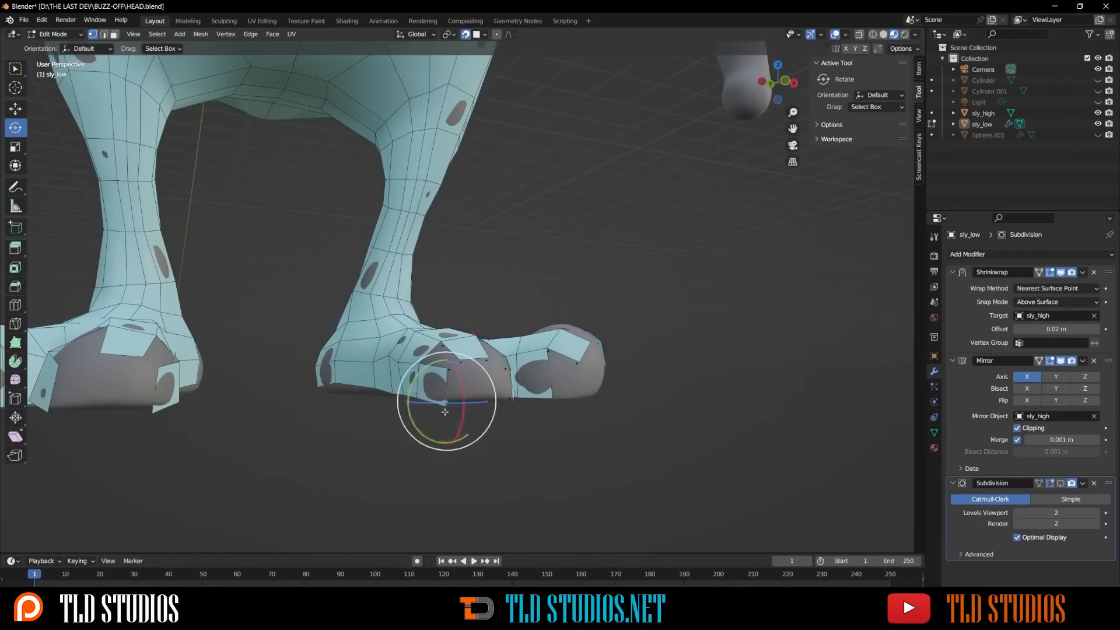
left_click(447, 403)
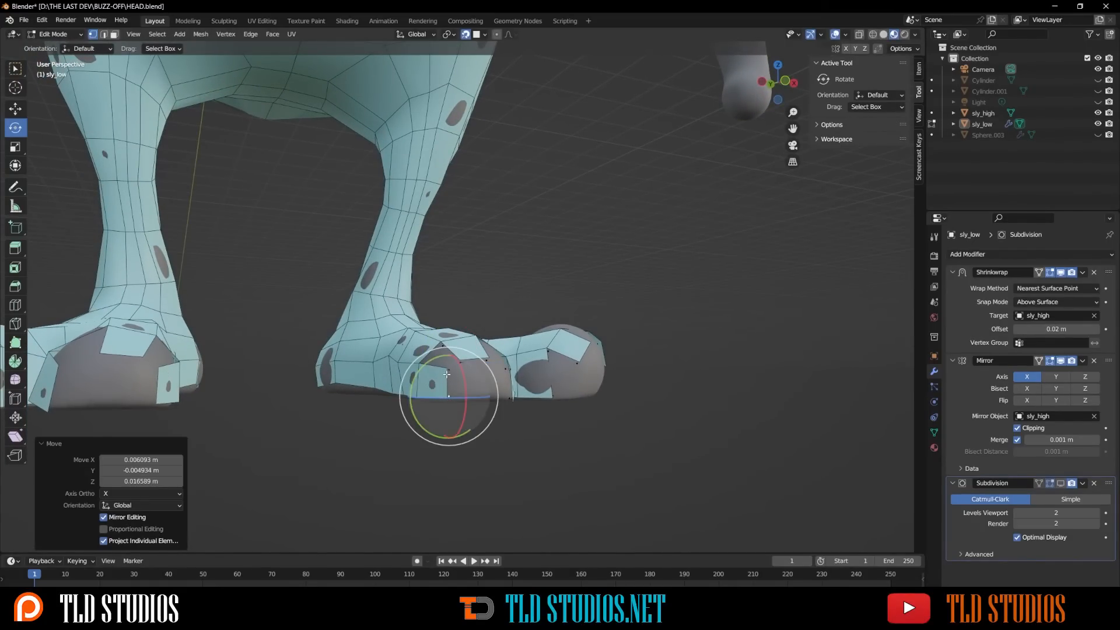
key("g")
left_click(449, 401)
middle_click_drag(449, 401, 395, 405)
left_click(351, 392)
key("g")
right_click(354, 395)
scroll(394, 405, "up", 2)
key("g")
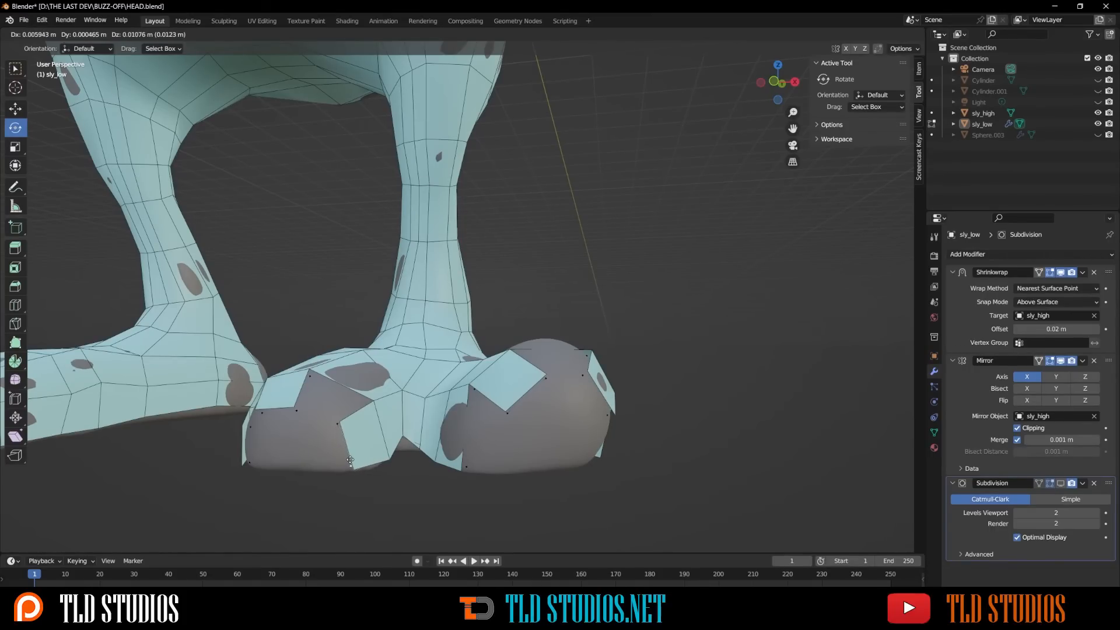
left_click(350, 460)
Step: Fill faces between the corner patches along the upper and side gaps of the inner toe
left_click(350, 416)
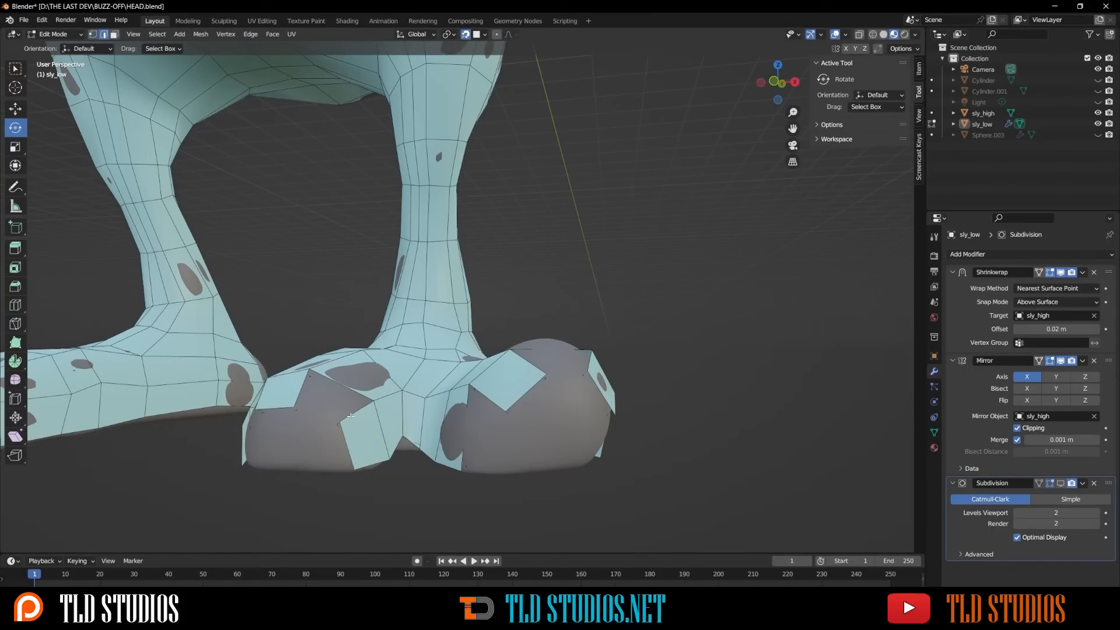
left_click(305, 392)
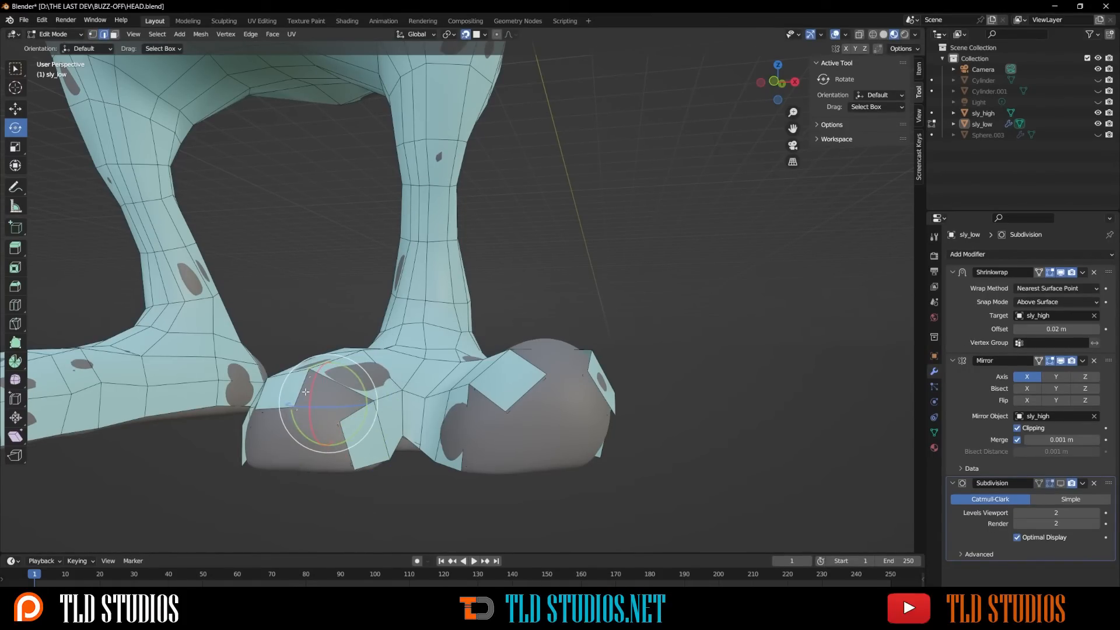
middle_click_drag(306, 391, 409, 455)
left_click(411, 460)
left_click(415, 427)
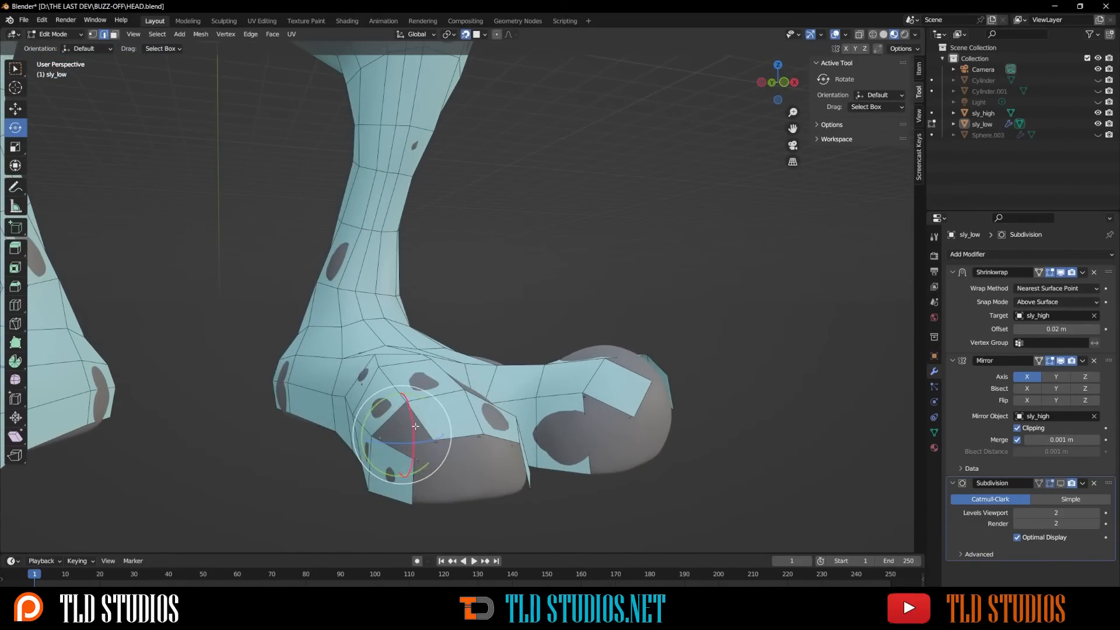
middle_click_drag(414, 427, 443, 441)
Step: Fill the gap across the top of the outer toe between its corner patches
left_click(440, 457)
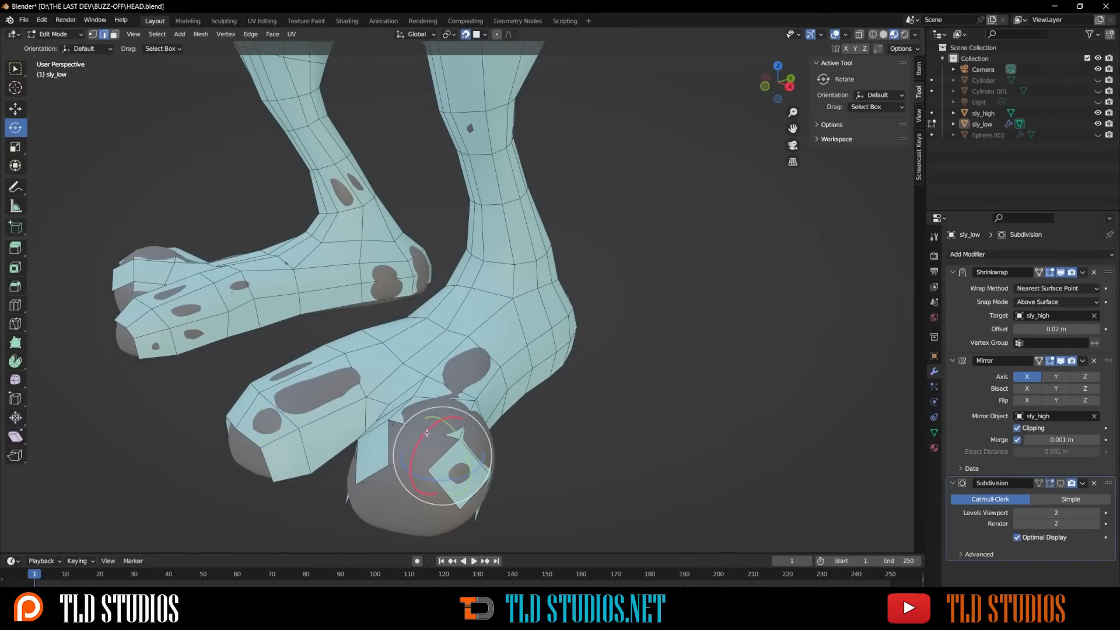
left_click(414, 435, "shift")
left_click(389, 439, "shift")
key("f")
middle_click_drag(453, 470, 443, 446)
scroll(358, 439, "up", 3)
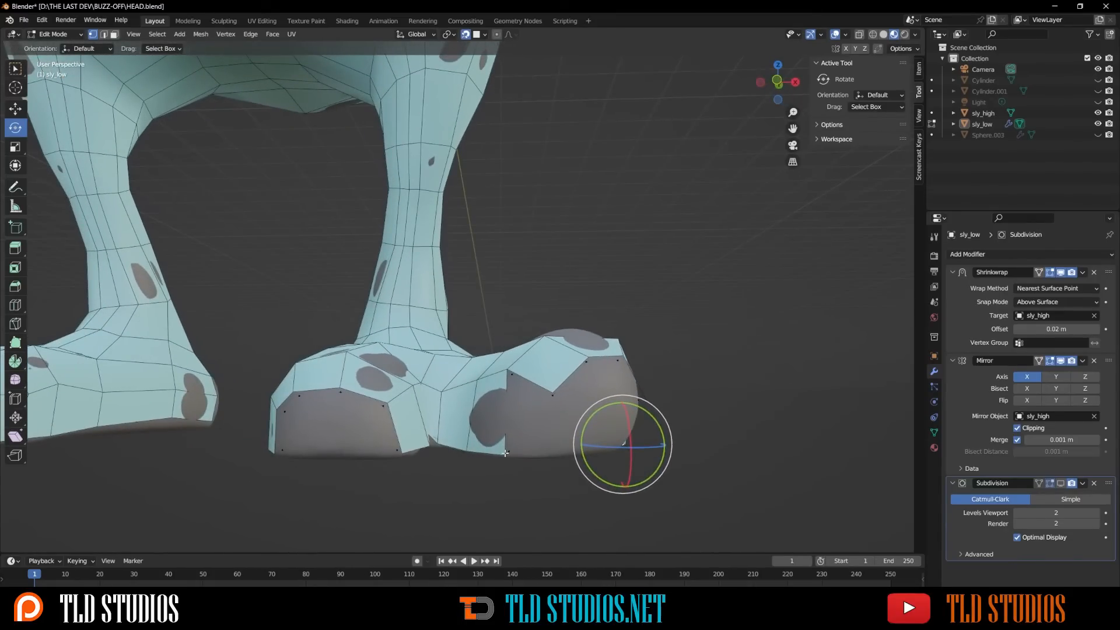
Step: Select the facing edges on both sides of the outer toe and fill the side gaps with faces
left_click(551, 451)
key("2")
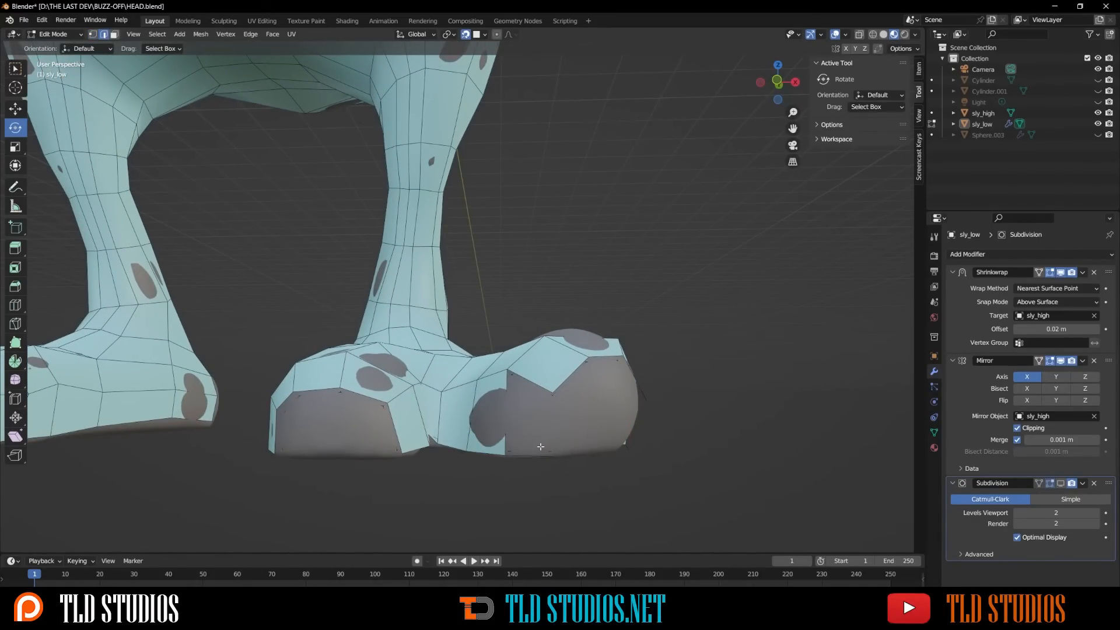
left_click(535, 448)
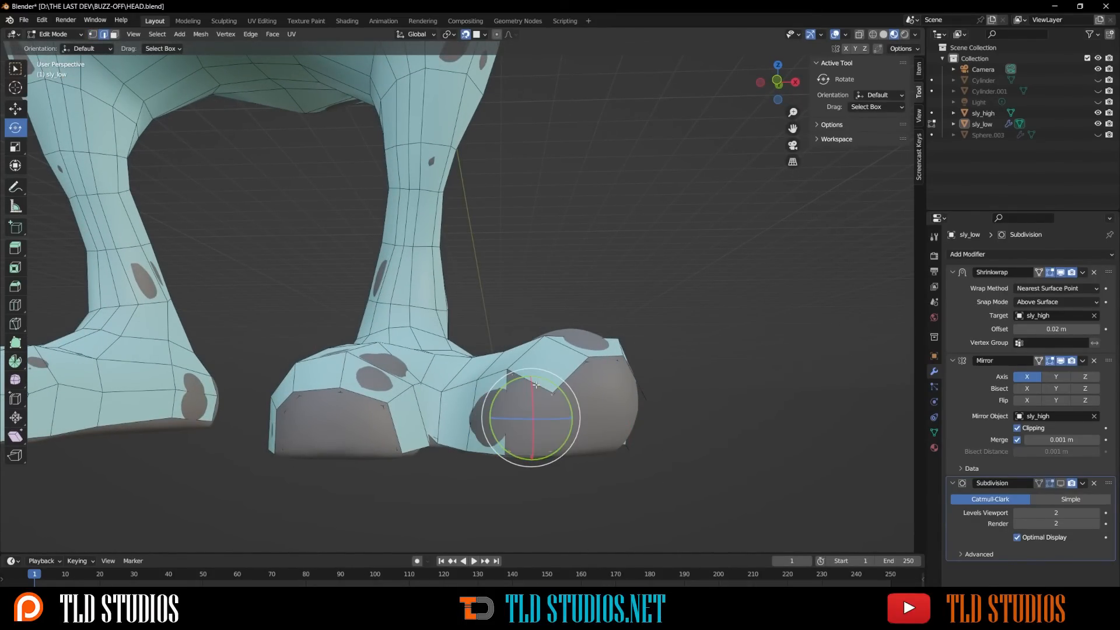
middle_click_drag(525, 392, 397, 424)
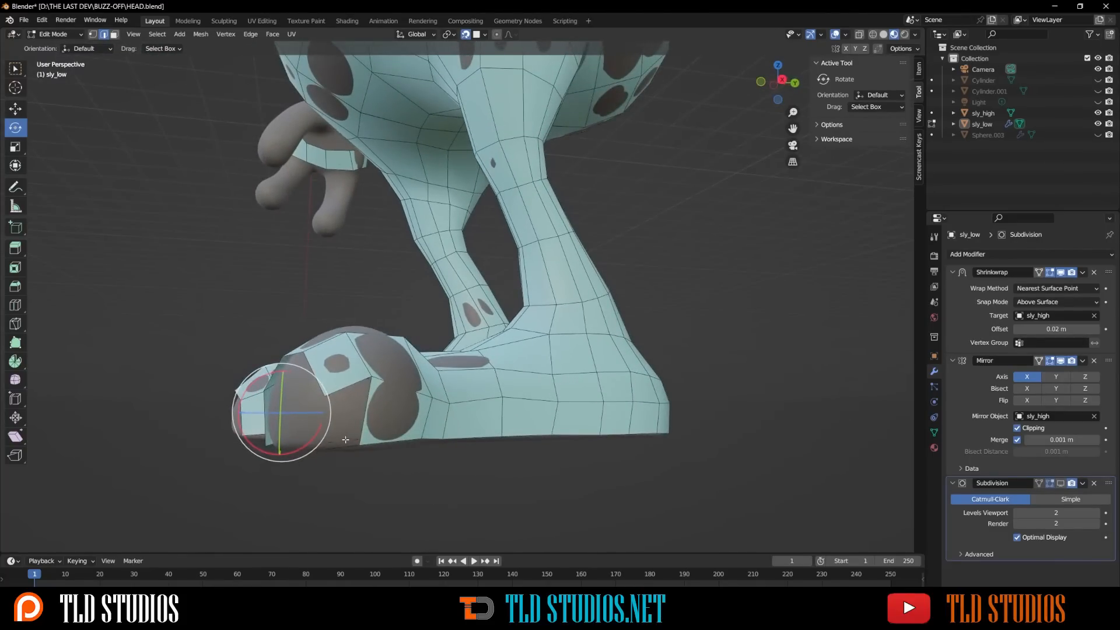
left_click(344, 441)
left_click(354, 402, "shift")
left_click(345, 389, "shift")
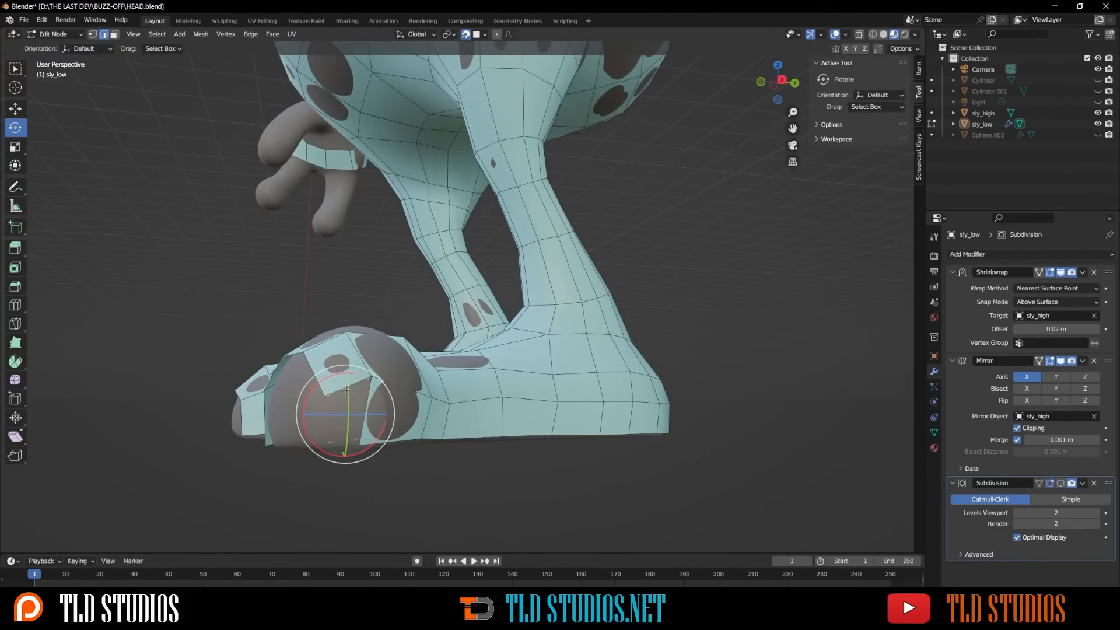
middle_click_drag(345, 390, 500, 440)
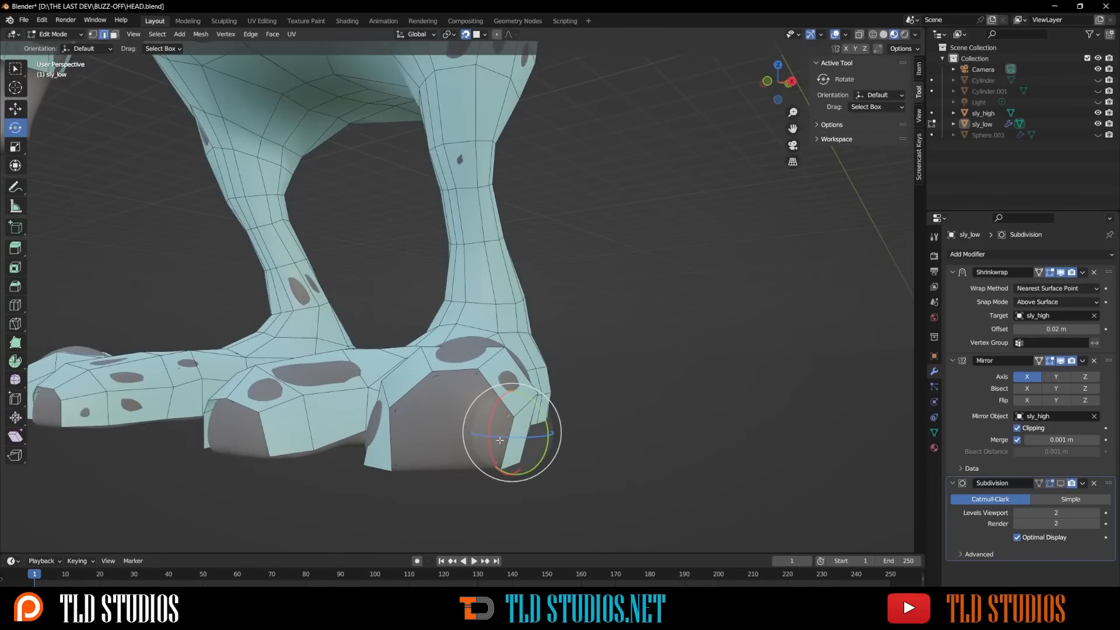
Step: Close the outer toe's tip with faces and add one centred loop cut running through the toe into the foot
key("ctrl+z")
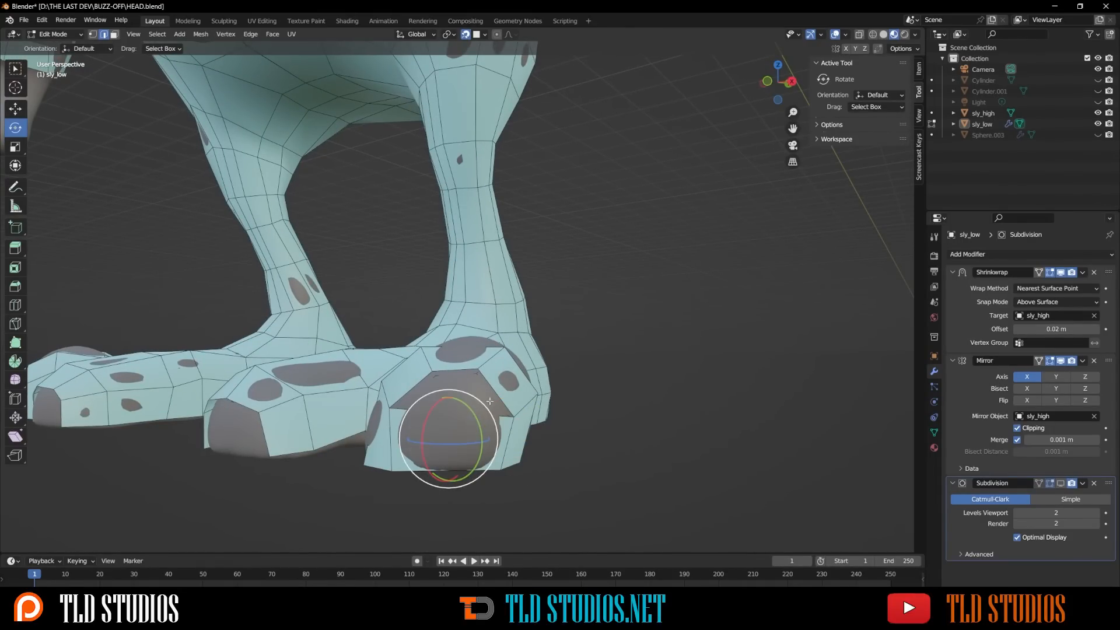
middle_click_drag(495, 392, 439, 458)
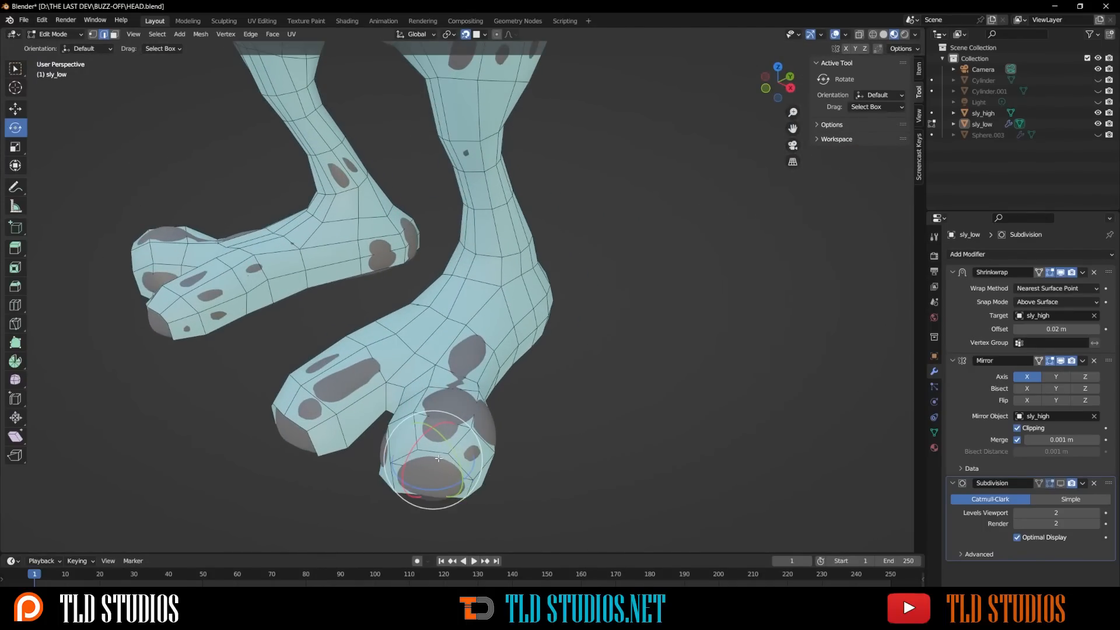
left_click(436, 452)
right_click(435, 452)
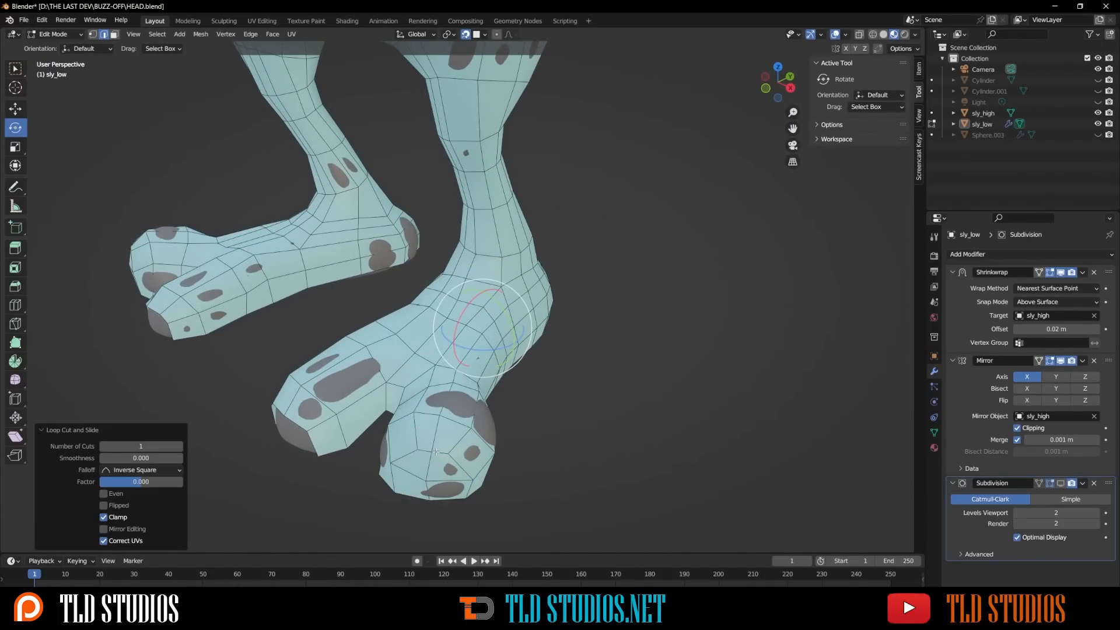
middle_click_drag(461, 447, 403, 442)
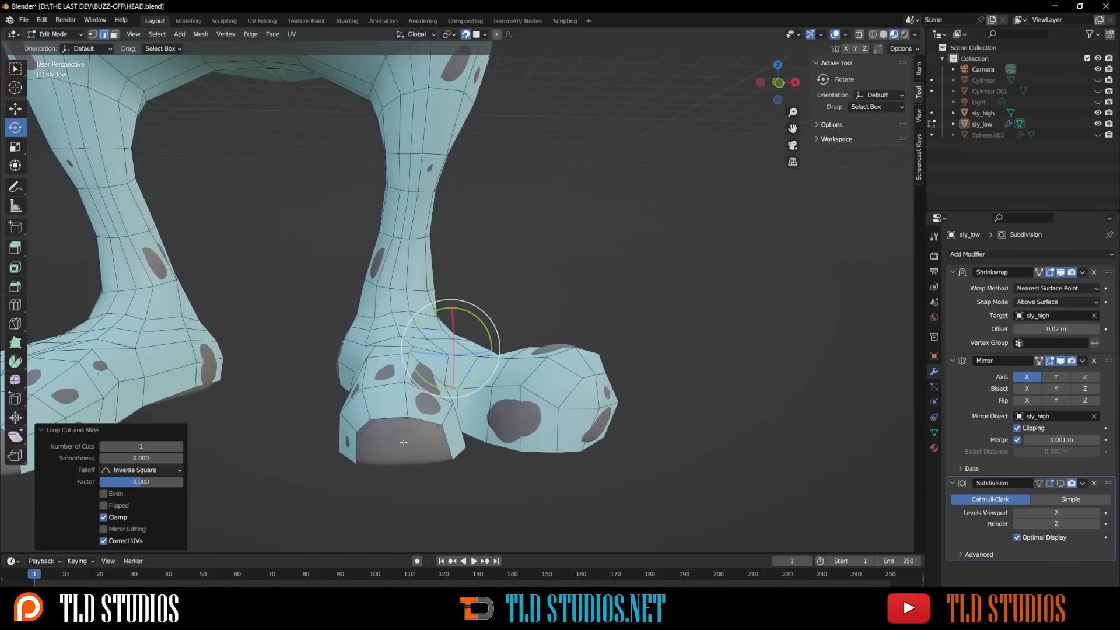
Step: Bridge the side edges of the inner toe's opening with a face and divide it with two centred loop cuts
left_click(366, 448)
left_click(445, 447, "alt")
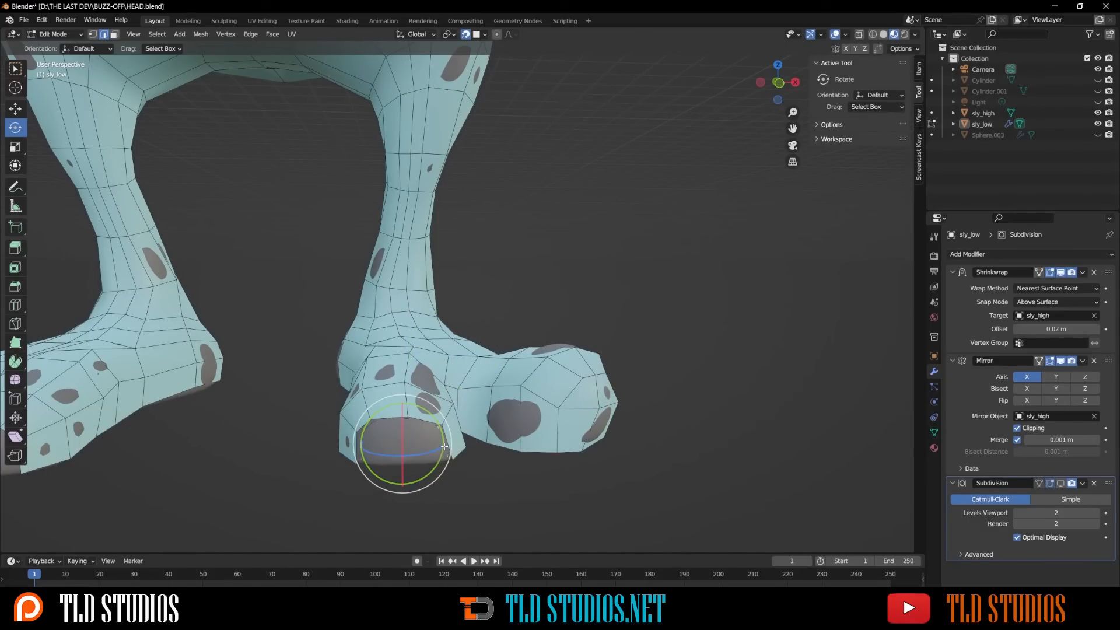
key("ctrl+r")
left_click(410, 448)
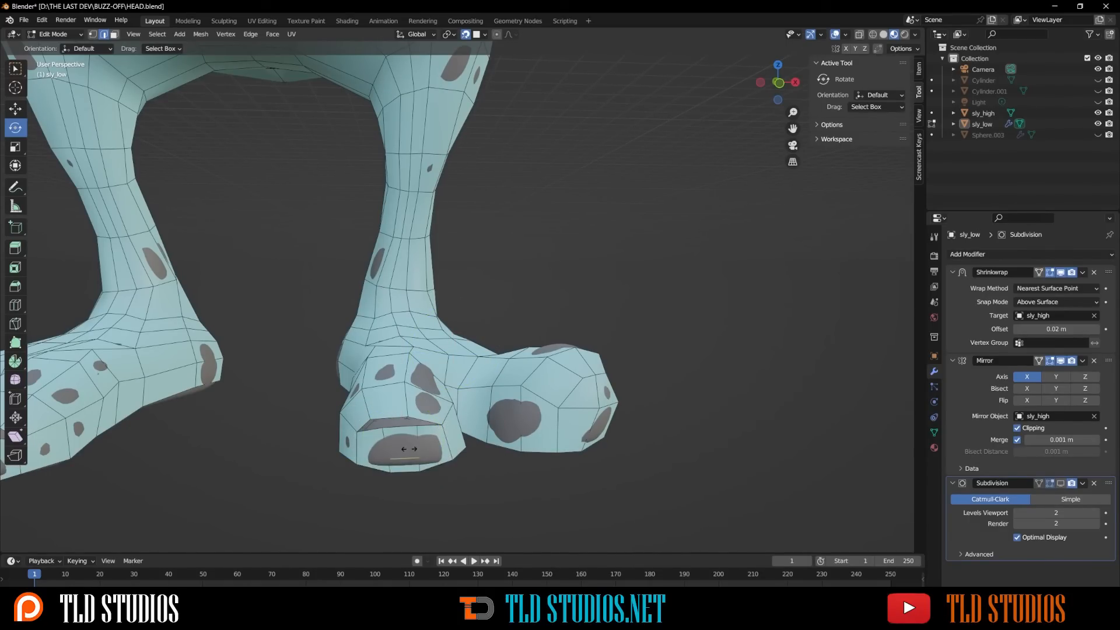
right_click(409, 449)
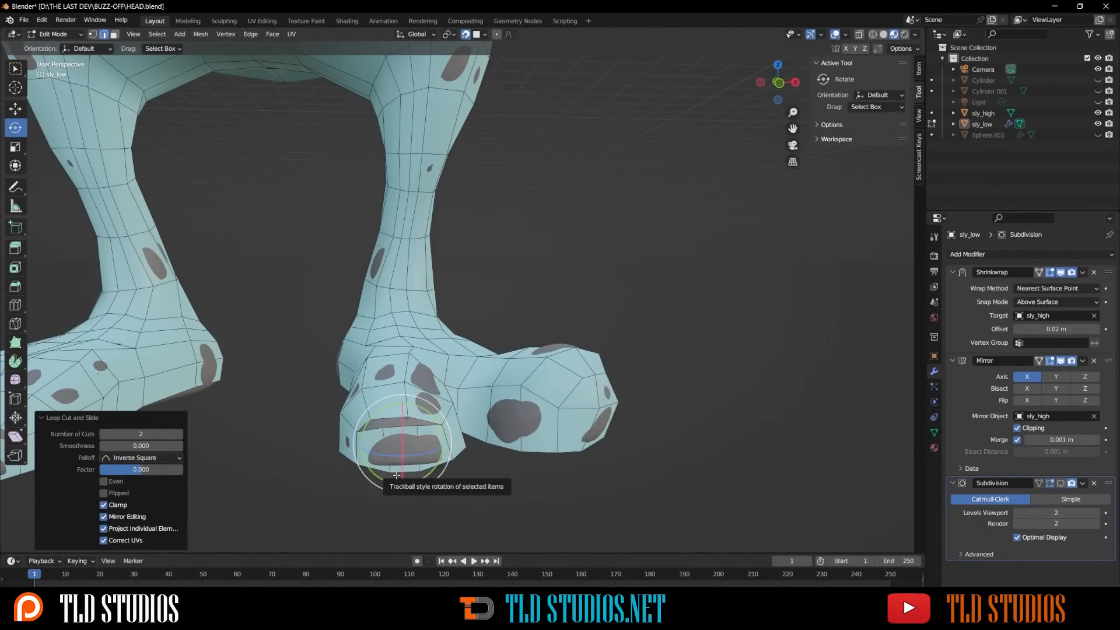
Step: Move the lower and upper vertices of the inner toe's two new cuts to space them evenly across the tip
key("g")
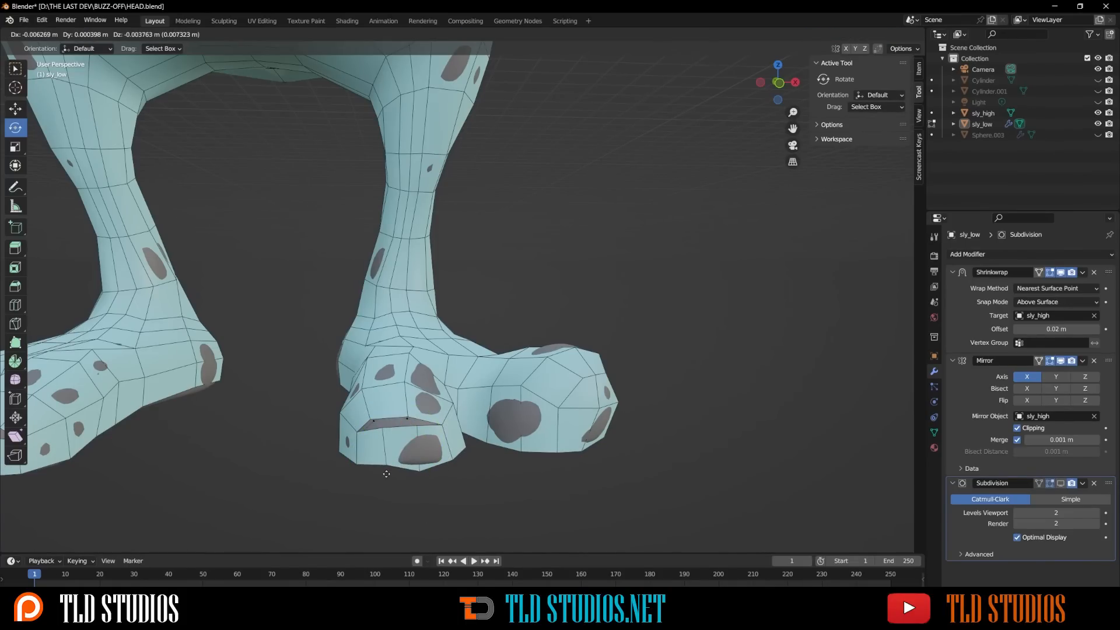
left_click(386, 474)
key("g")
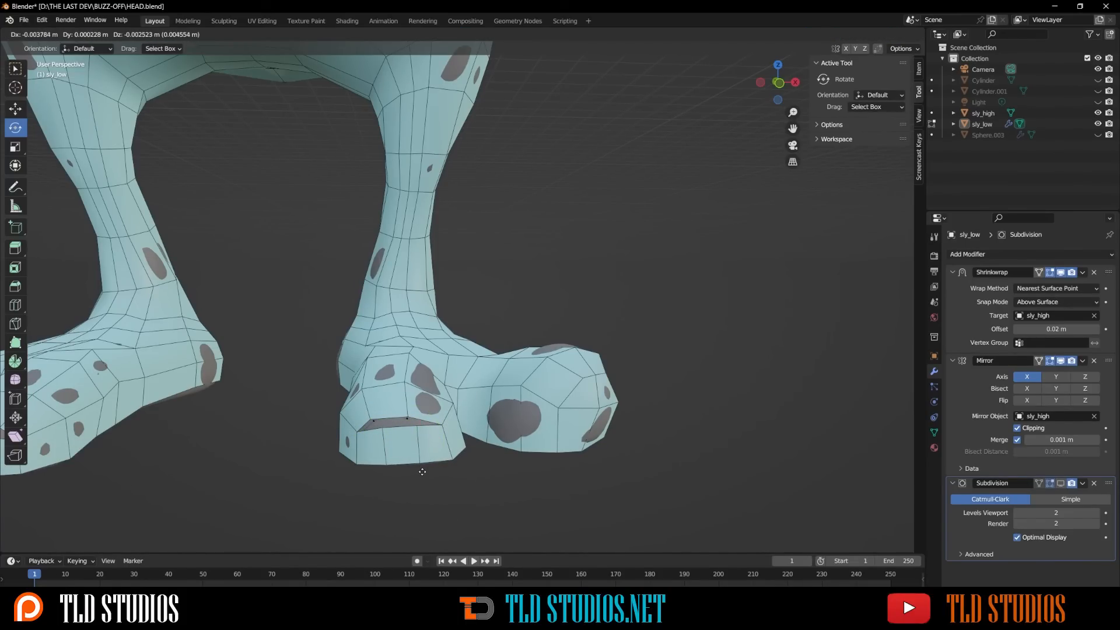
left_click(423, 471)
key("g")
left_click(402, 430)
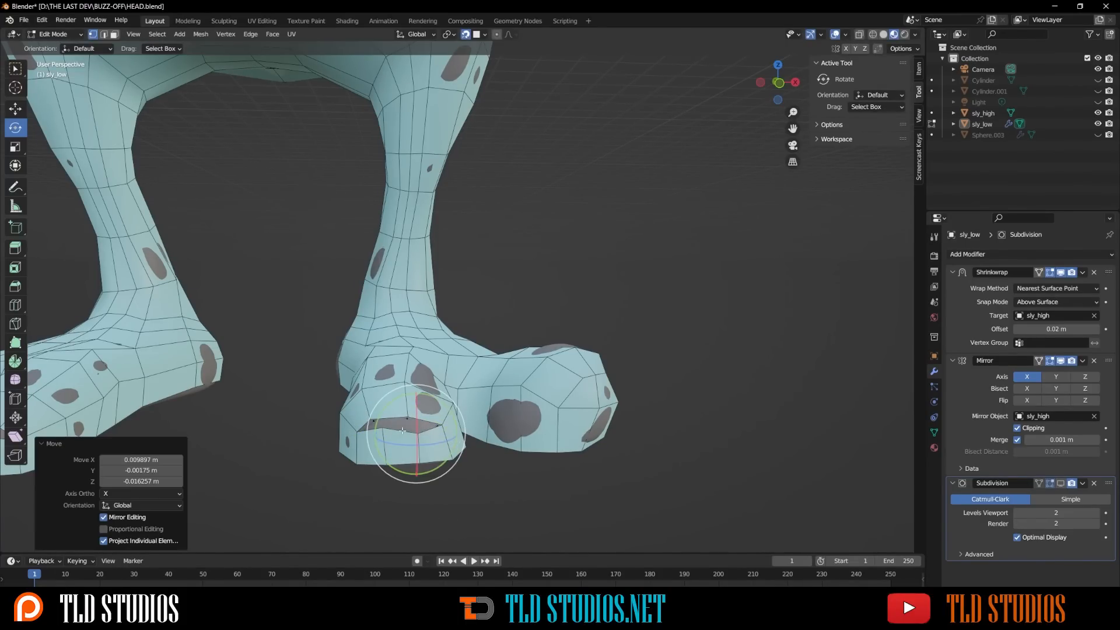
key("g")
left_click(386, 433)
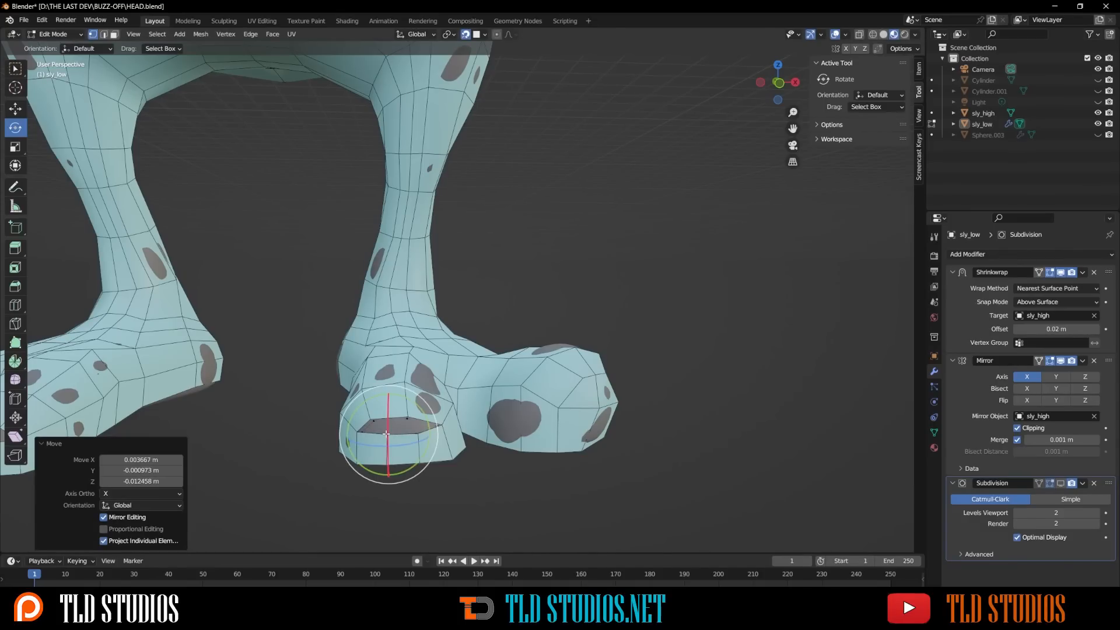
Step: Fill the remaining gap above the bridged faces on the inner toe's tip
key("2")
left_click(381, 434, "alt")
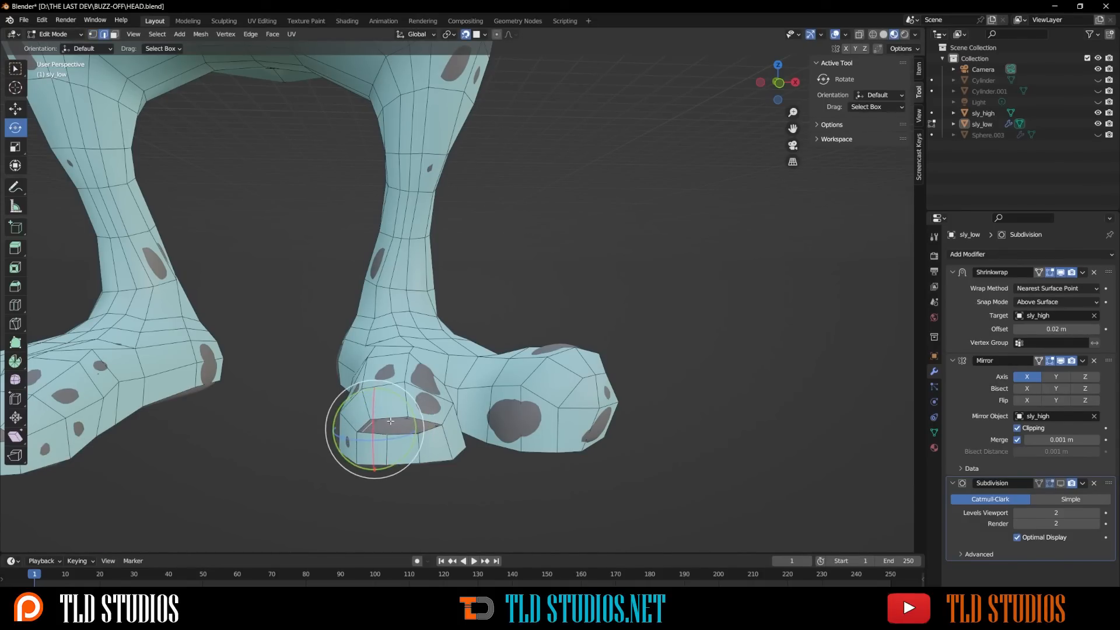
left_click(416, 422, "alt")
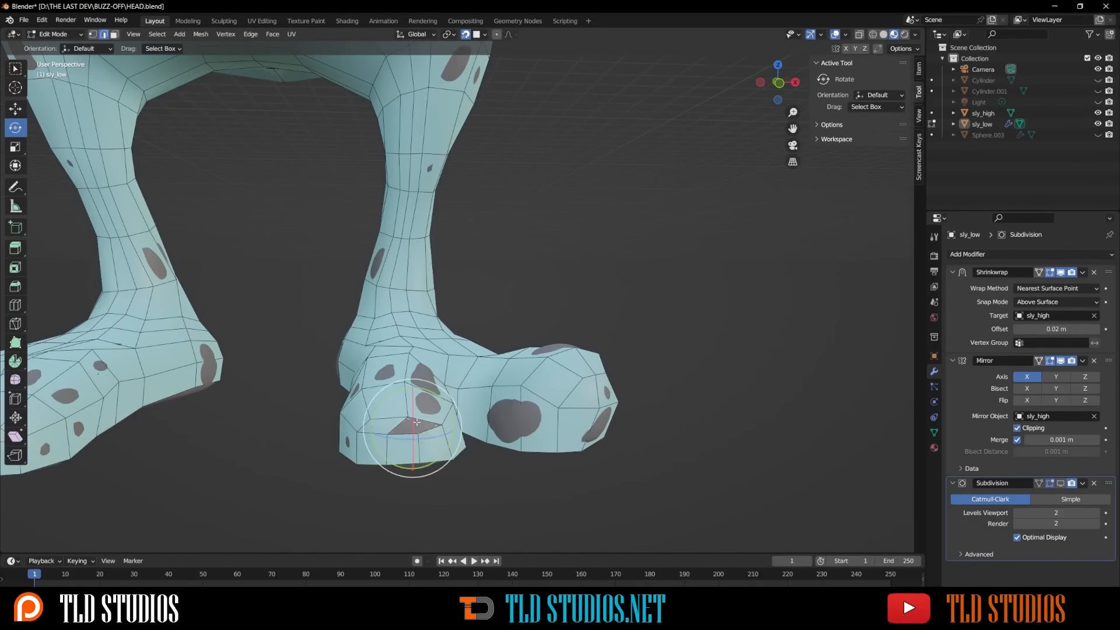
Step: Add one centred loop cut around the inner toe
middle_click_drag(416, 415, 488, 452)
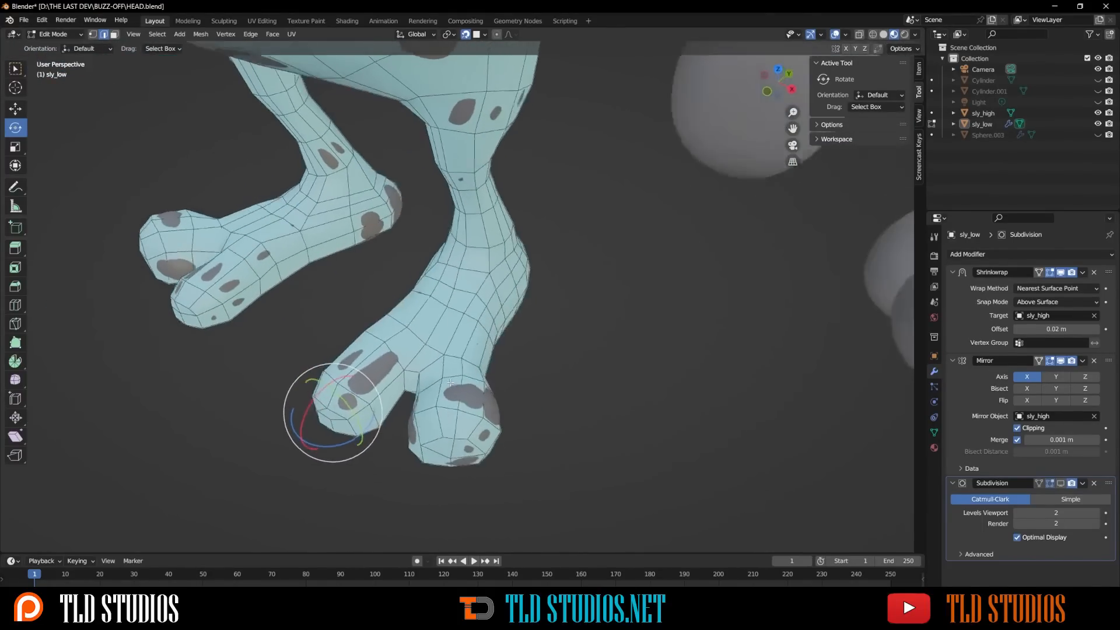
left_click(399, 388)
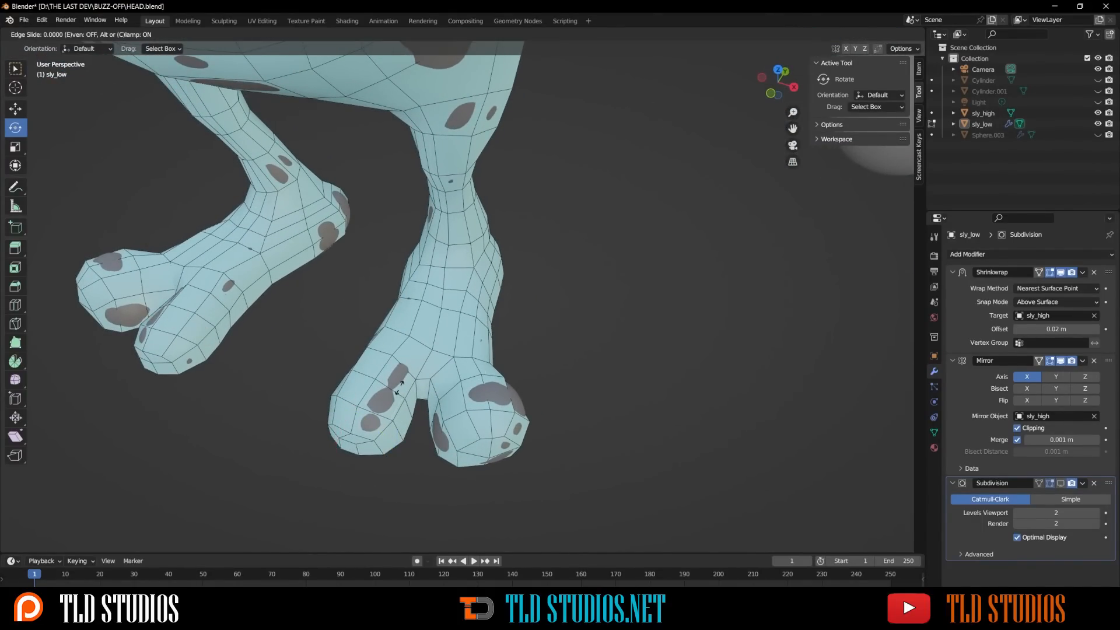
right_click(404, 383)
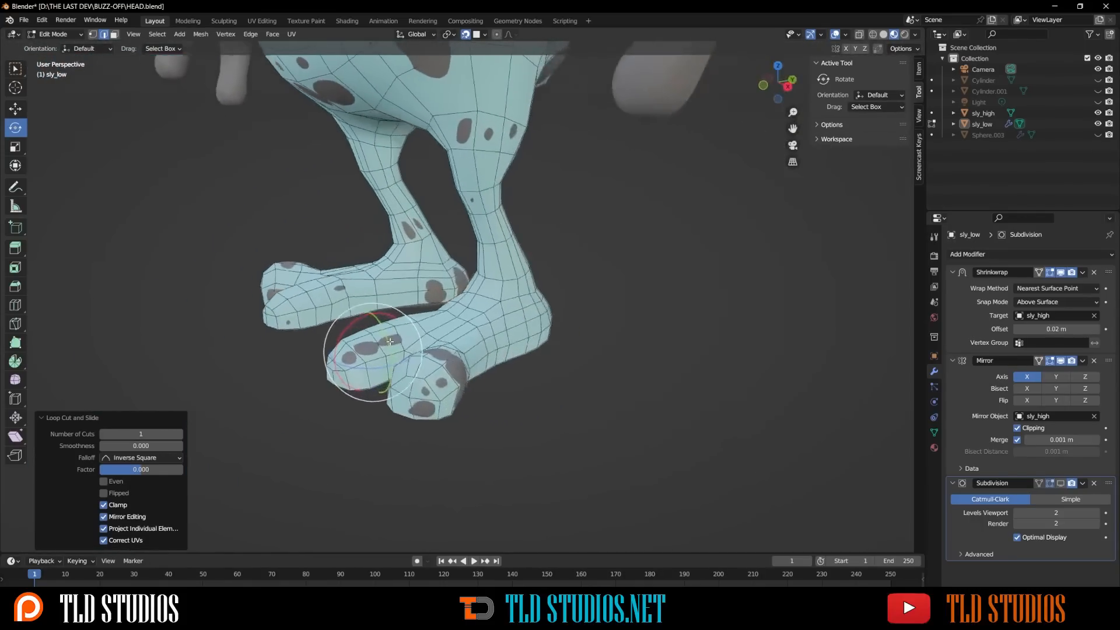